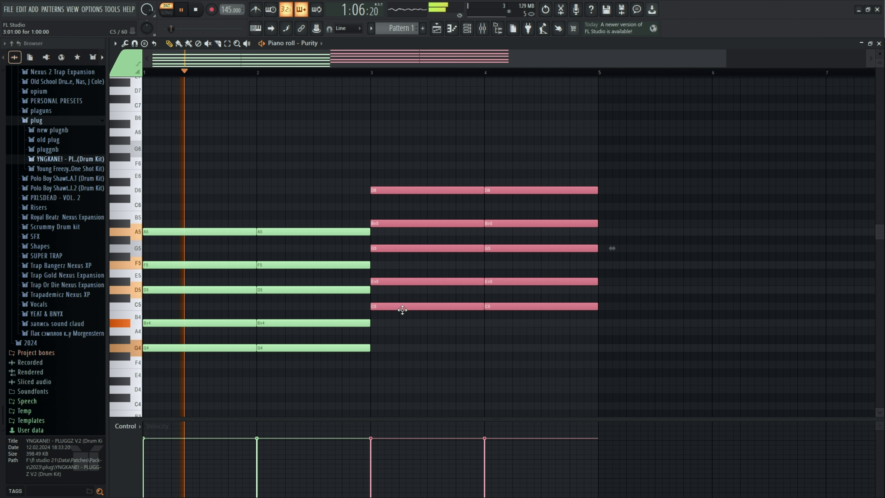
Lower the bars 3–4 chord so its root sits on D4, and raise all notes one octave
left_click_drag(403, 309, 403, 382)
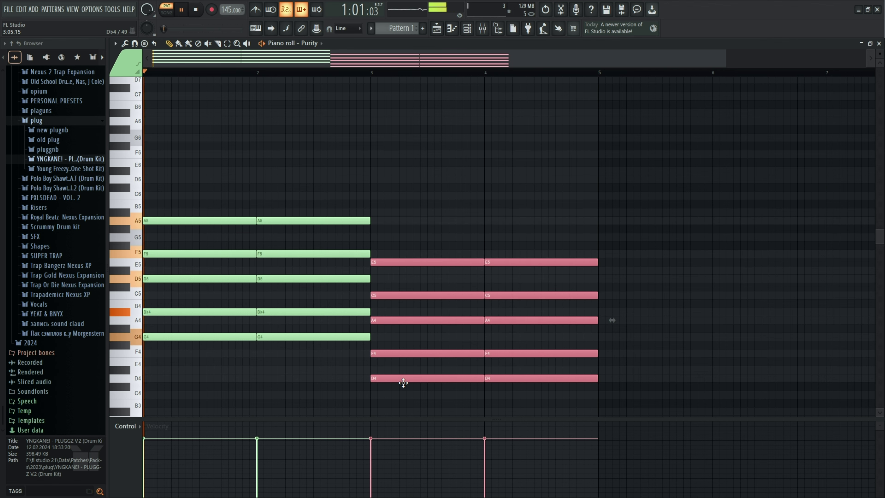
key("ctrl+a")
key("ctrl+Up")
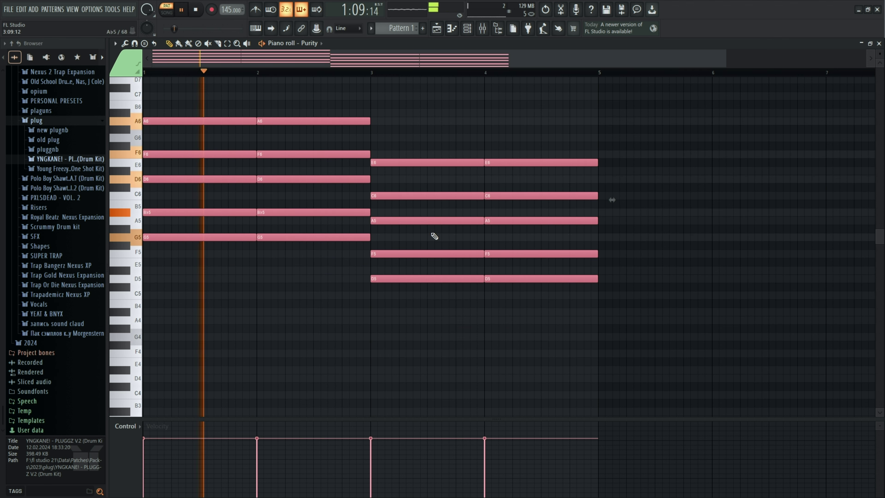
left_click(370, 315)
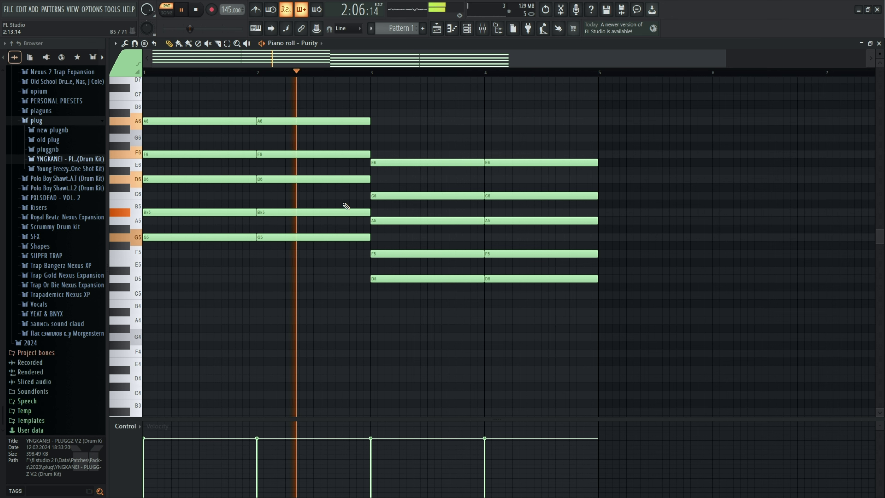
Add short repeats of A6 and F6 in the second half of bar 2, and of C6 and E6 in bar 4
scroll(348, 209, "up", 3)
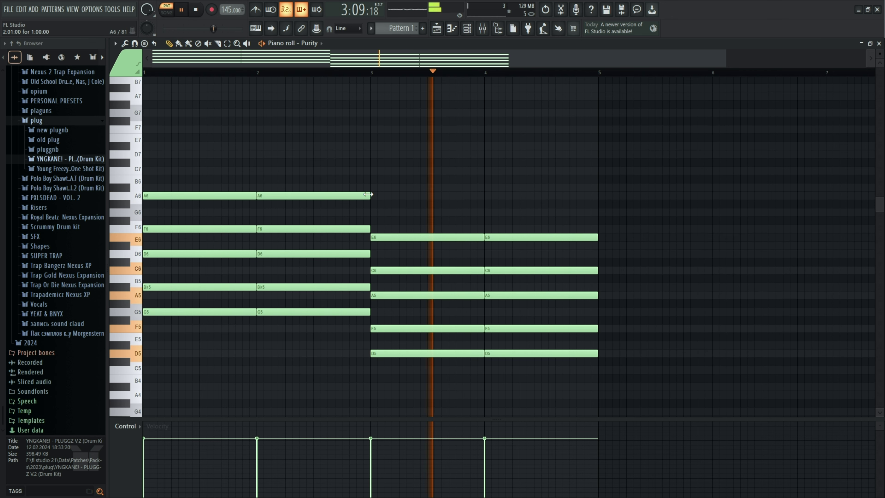
left_click(322, 211)
left_click_drag(426, 212, 344, 231)
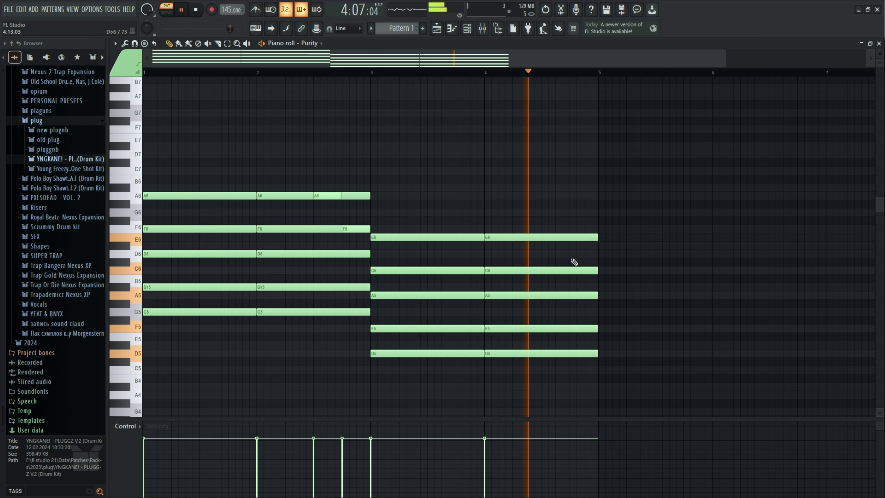
key("space")
left_click(579, 254)
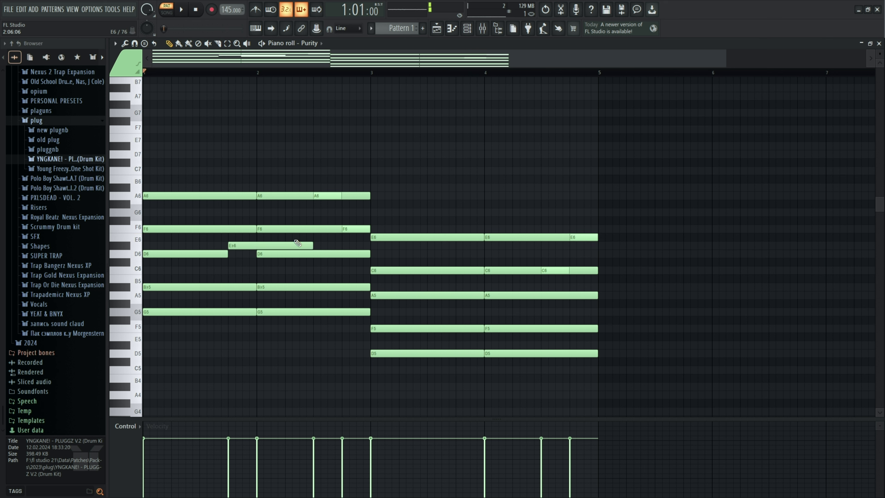
Split the D6 ending bar 1 and the A5 ending bar 3 into short last-beat repeats, and select the whole pattern
key("space")
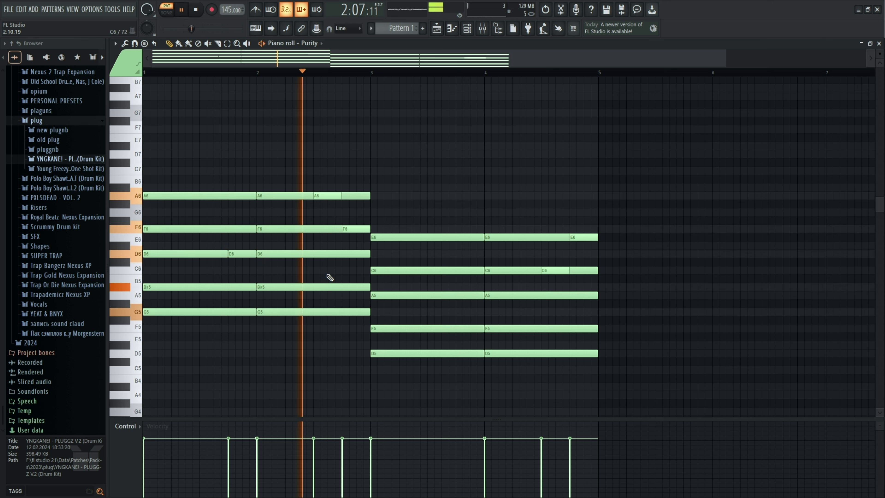
left_click_drag(483, 295, 455, 297)
left_click(456, 295)
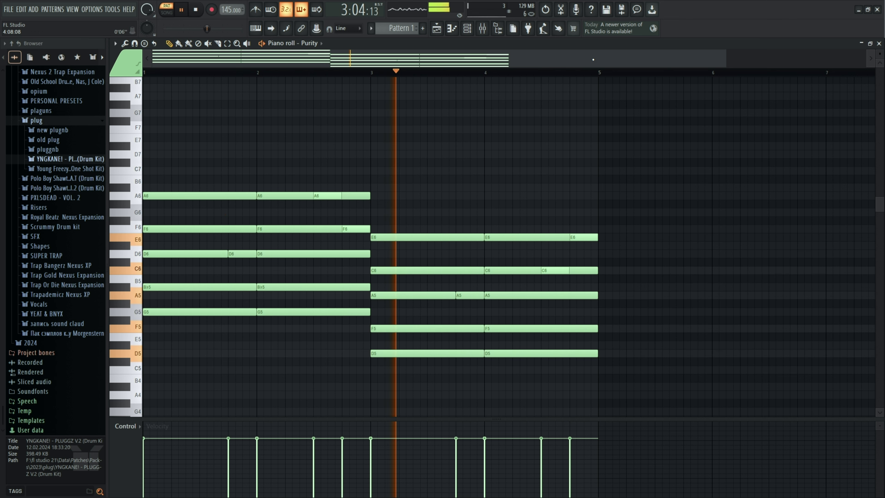
key("ctrl+a")
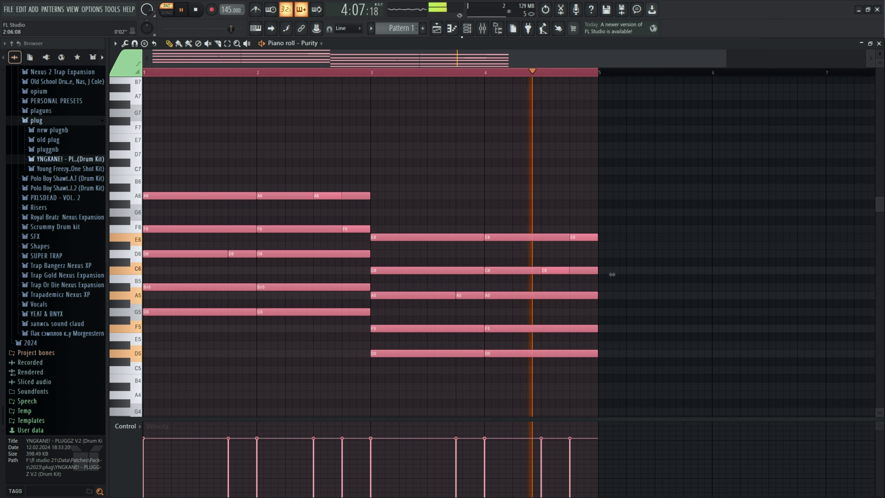
Add a second Purity instrument and switch its presets to the Bell & Perc category
key("F6")
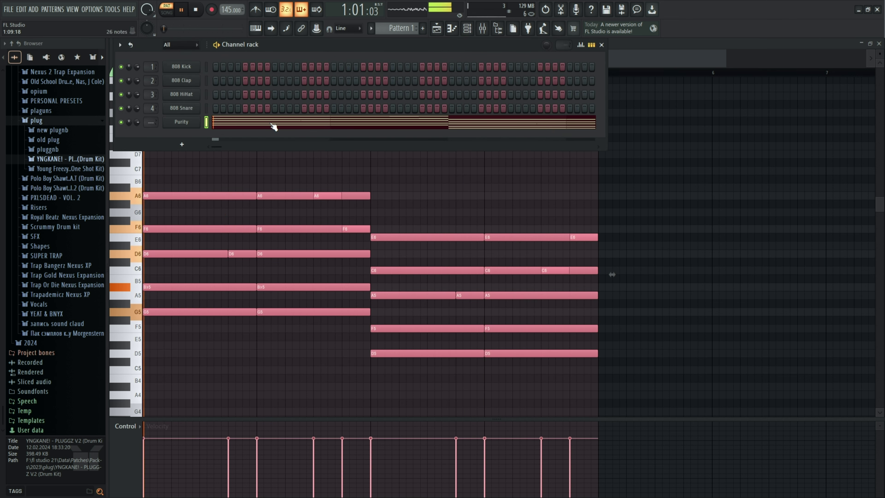
left_click(190, 145)
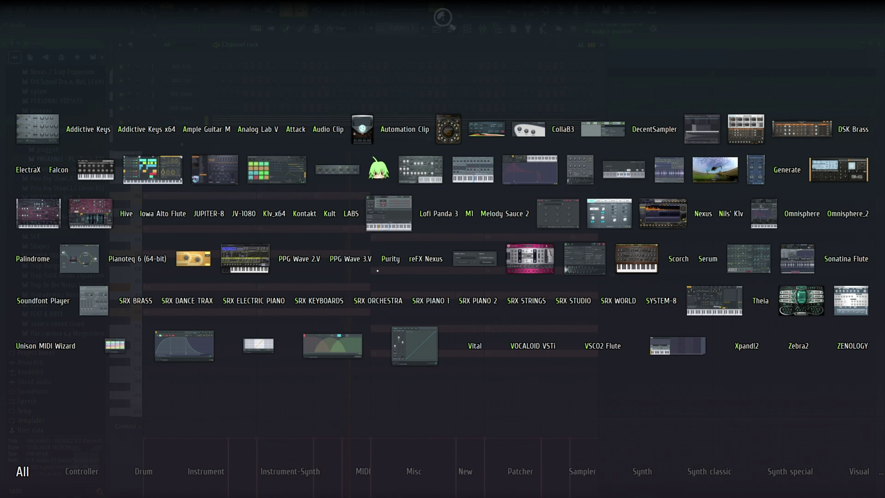
left_click(387, 264)
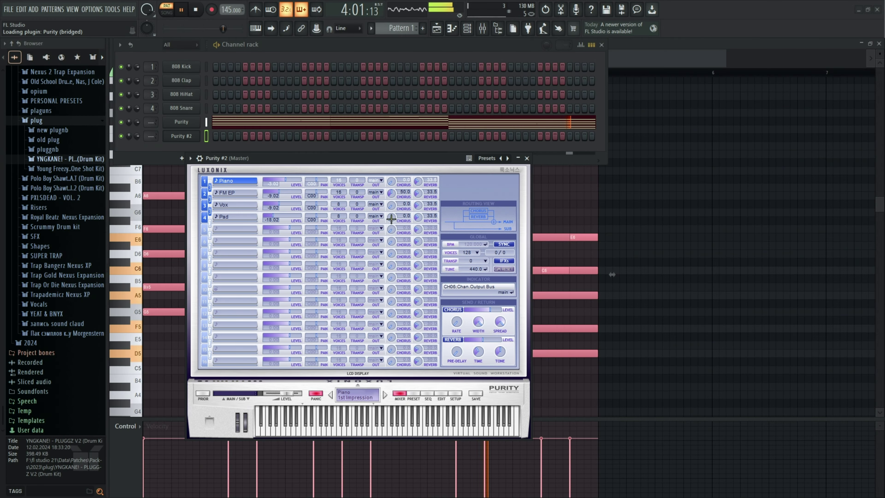
left_click(418, 393)
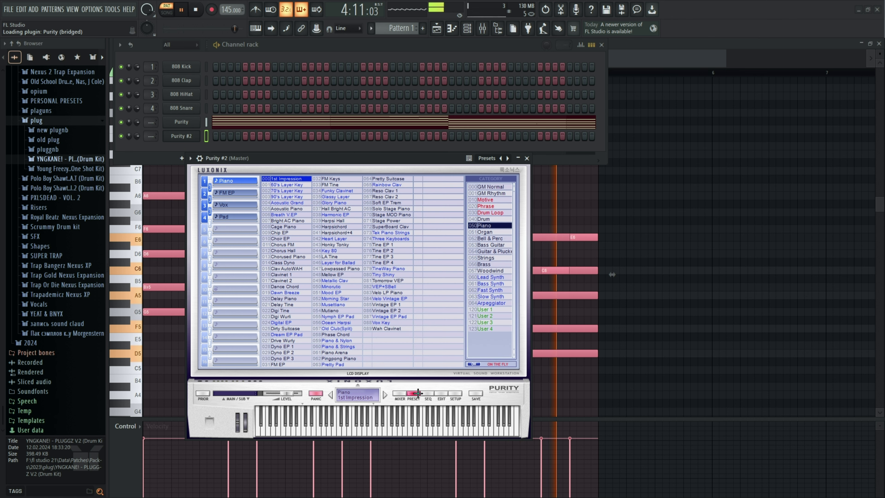
left_click(490, 238)
left_click(528, 158)
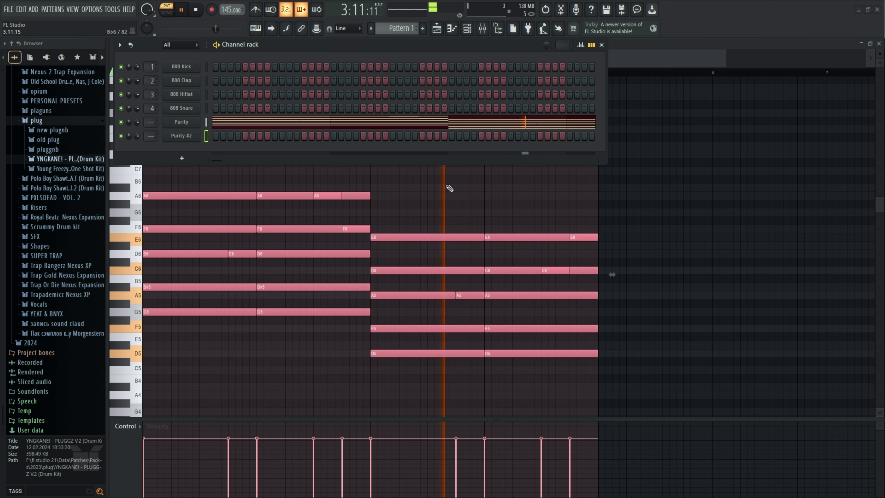
Load the FM Tine preset in the first Purity channel and pick a Bell & Perc preset for Purity #2
left_click(188, 123)
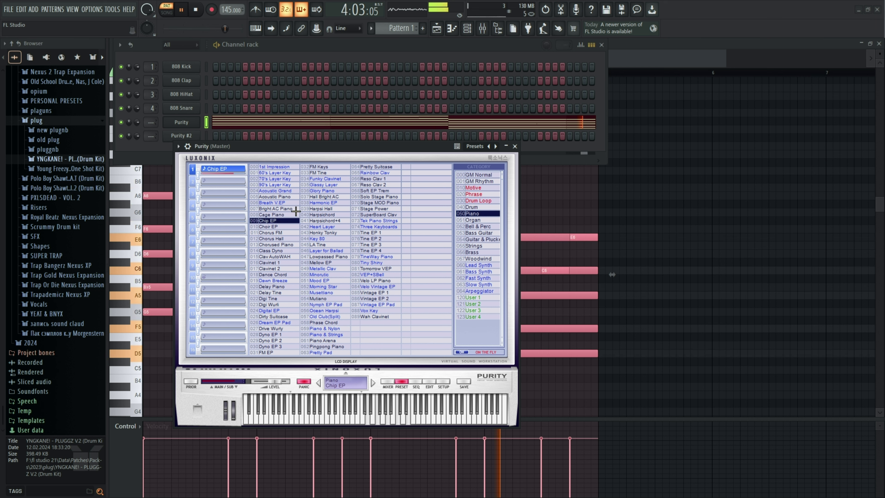
left_click(327, 166)
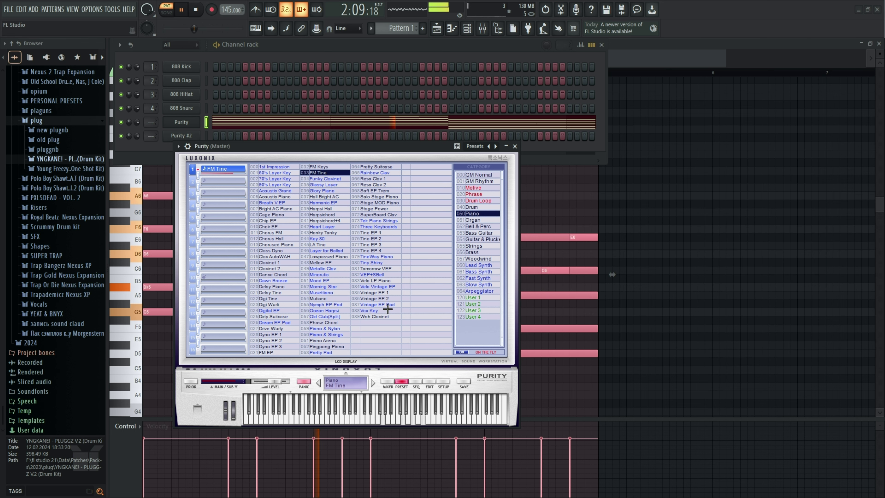
left_click(184, 136)
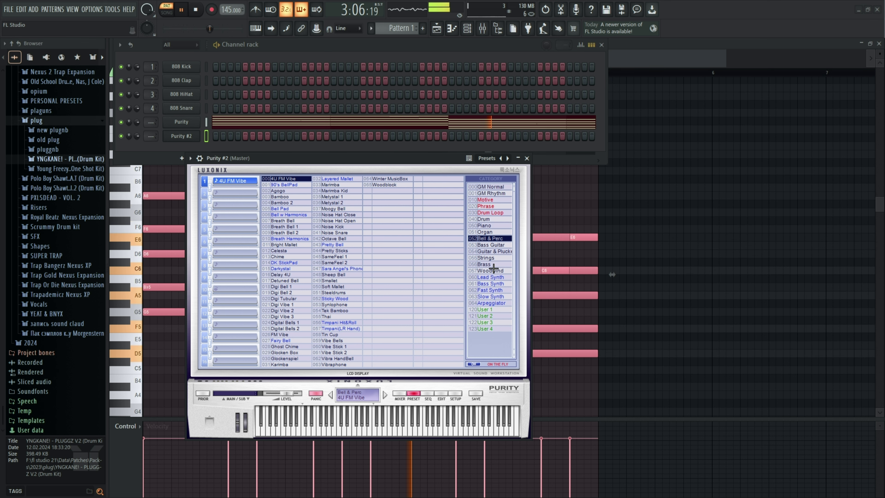
left_click(293, 209)
left_click(527, 158)
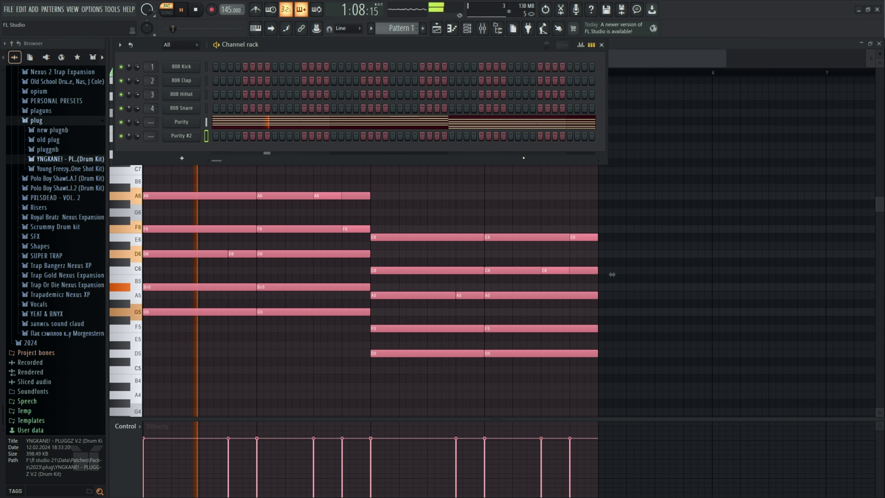
In the Purity #2 piano roll, draw an A6 note across bars 1–2 and an E6 note across bars 3–4
left_click(452, 31)
left_click(157, 196)
mouse_move(174, 195)
left_mouse_down()
mouse_move(361, 197)
mouse_move(371, 223)
left_mouse_up()
left_click(370, 237)
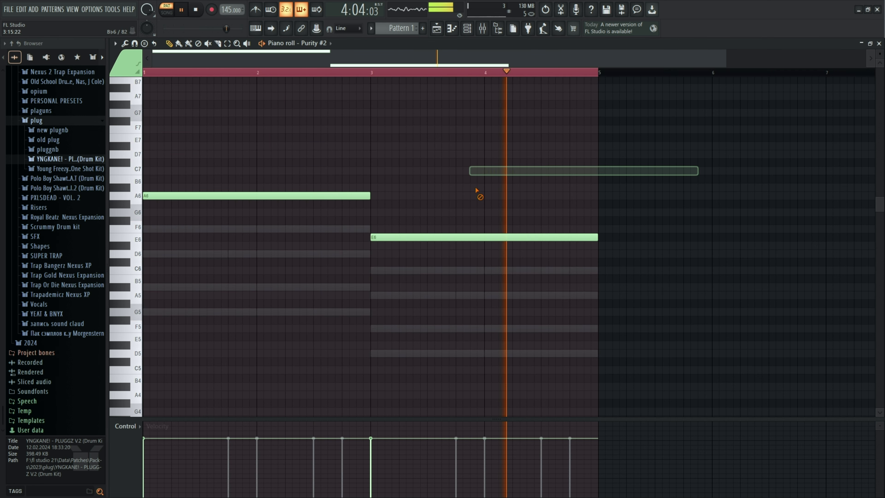
Shorten the A6 melody note to the second beat of bar 2 and follow it with one-beat F6, D6 and Bb5 notes
left_click_drag(370, 197, 284, 206)
key("space")
left_click(288, 229)
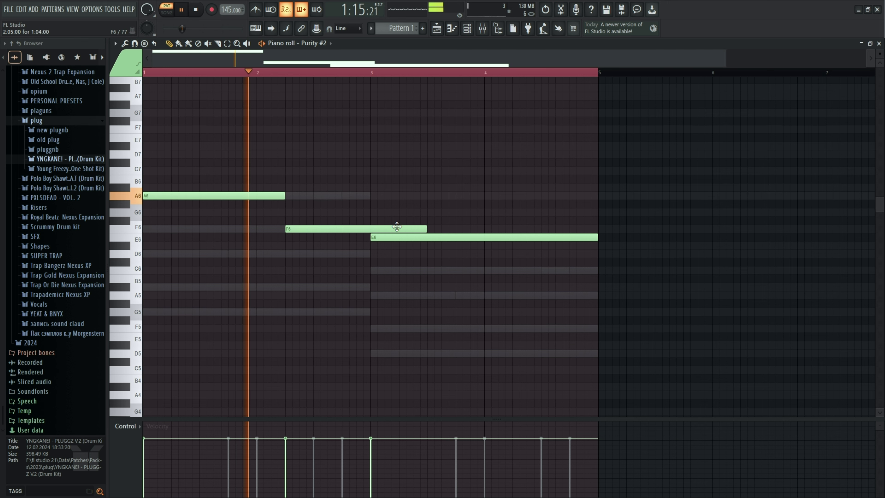
left_click_drag(423, 226, 331, 236)
key("space")
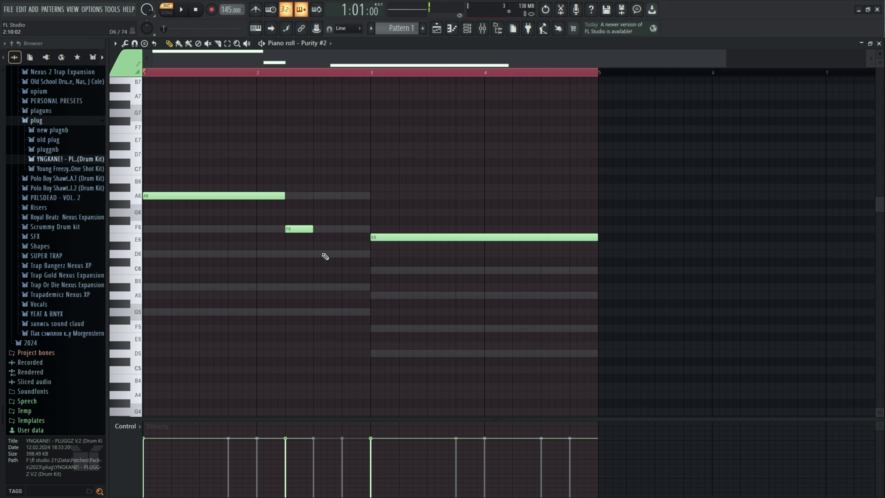
left_click(317, 253)
key("space")
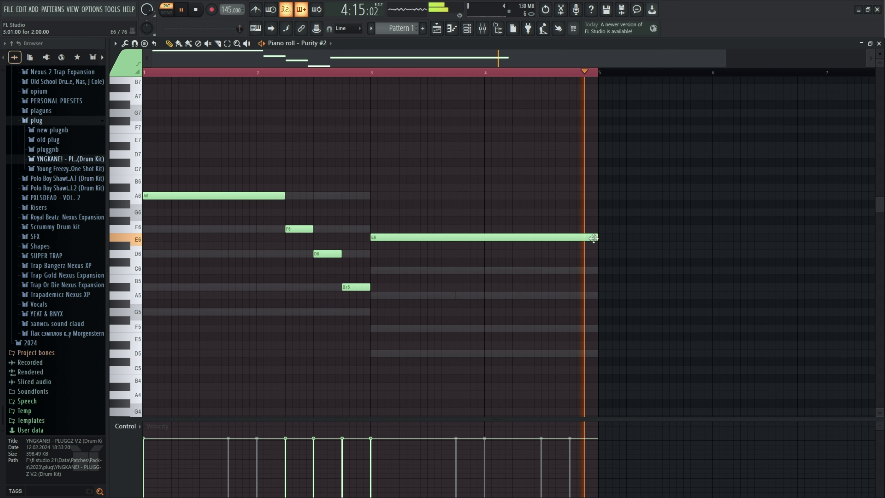
Check the Purity chord notes against the melody and return to the Purity #2 piano roll
left_click(330, 43)
left_click(317, 97)
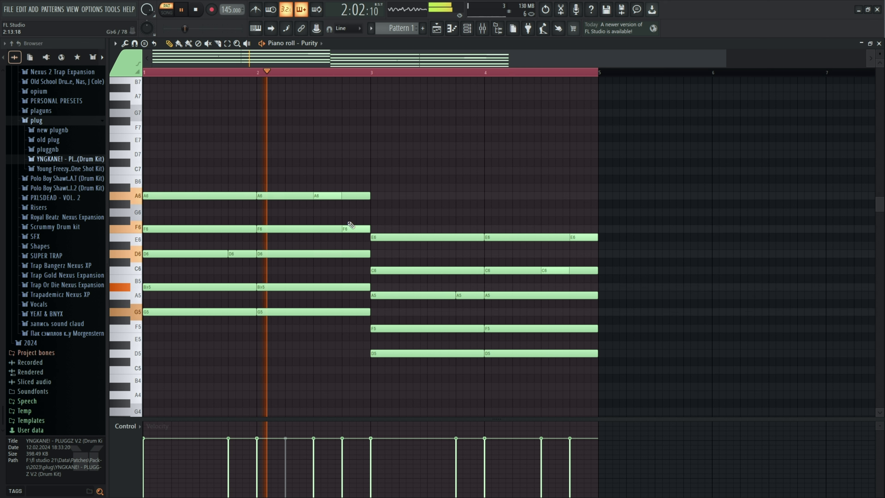
left_click(317, 43)
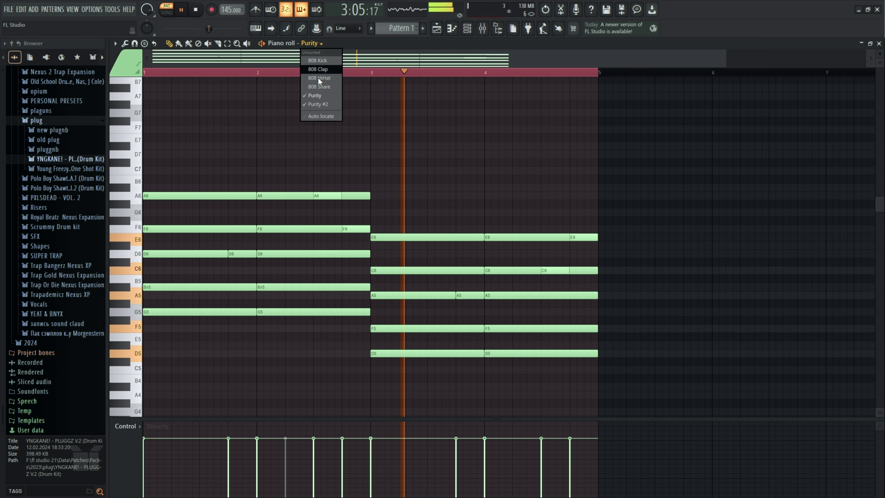
left_click(320, 97)
left_click(309, 43)
left_click(318, 104)
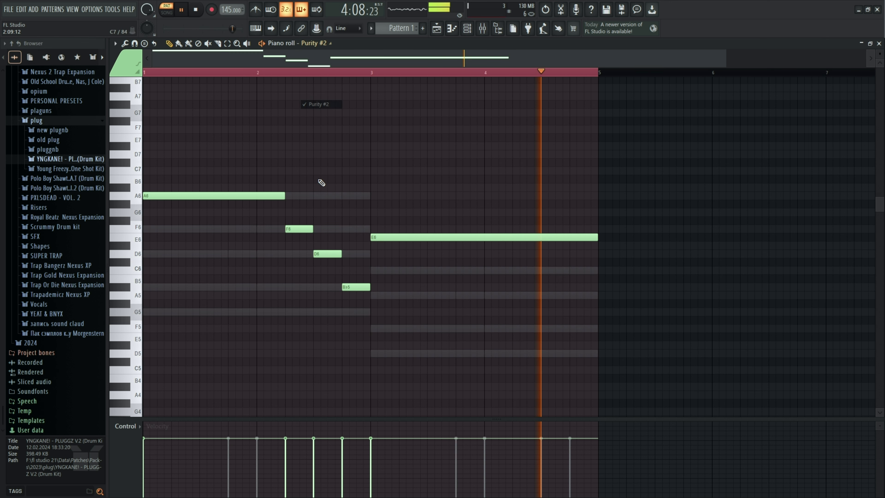
Move the short D6 to A6 and the Bb5 to F6, delete the earlier F6, and extend the long A6 across its gap
left_click_drag(324, 253, 318, 196)
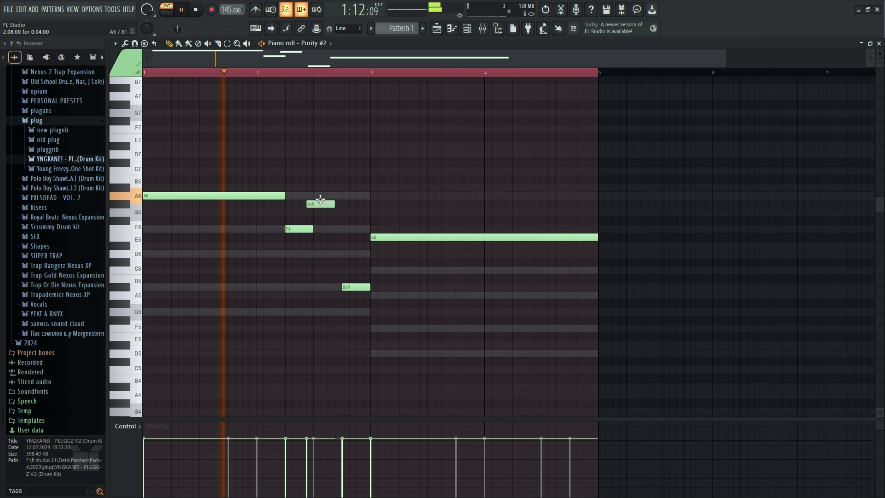
left_click_drag(355, 286, 353, 227)
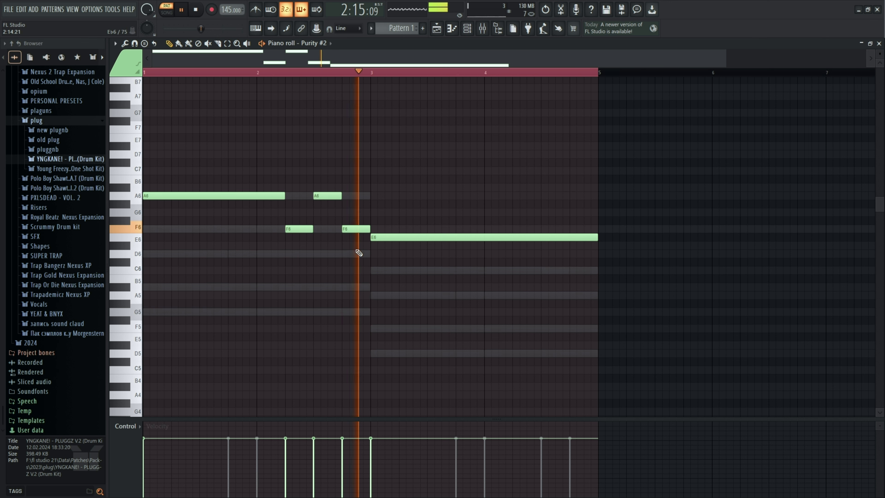
right_click(301, 227)
left_click_drag(285, 195, 311, 197)
left_click(476, 186)
right_click(476, 186)
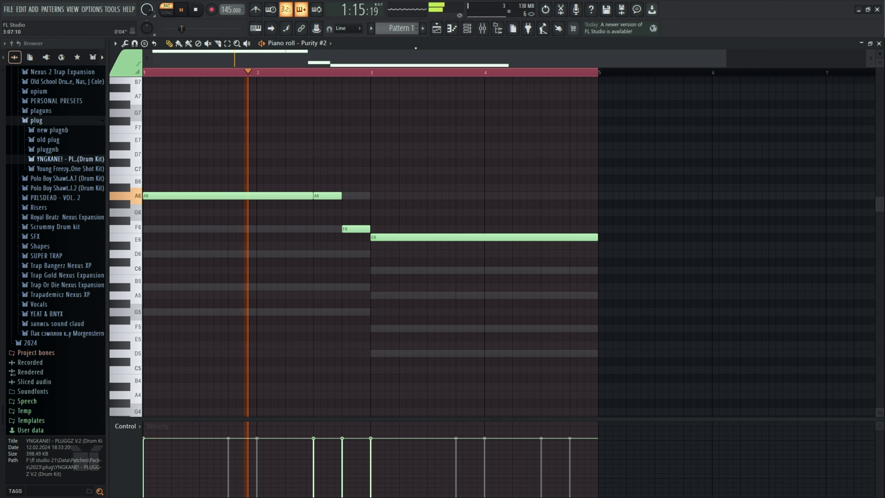
Add a third Purity instrument and switch its preset list to the Bell & Perc category
left_click(476, 30)
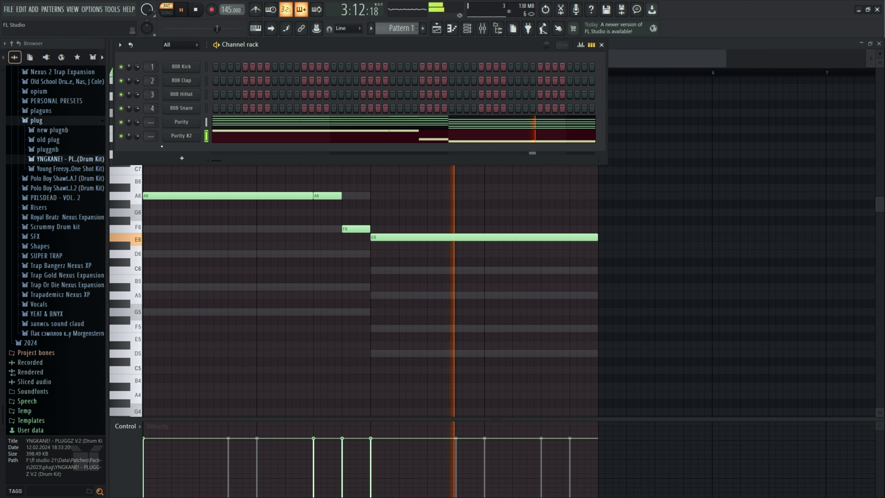
key("F8")
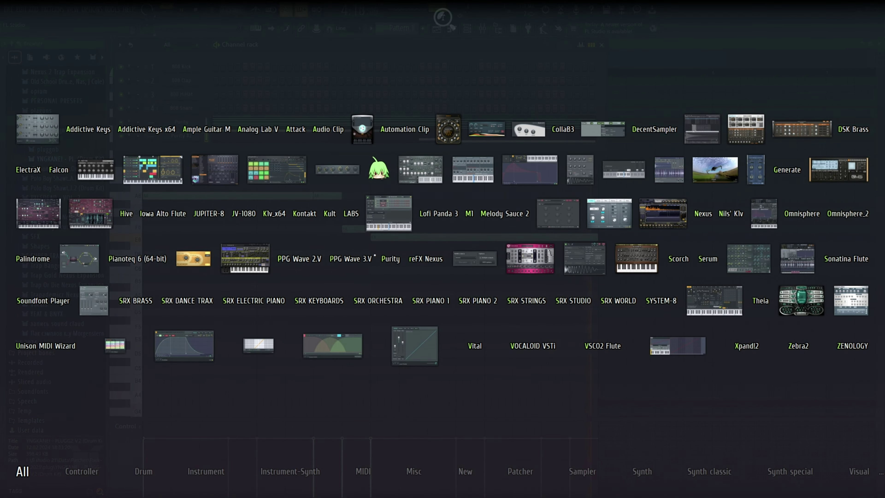
left_click(389, 258)
left_click(428, 408)
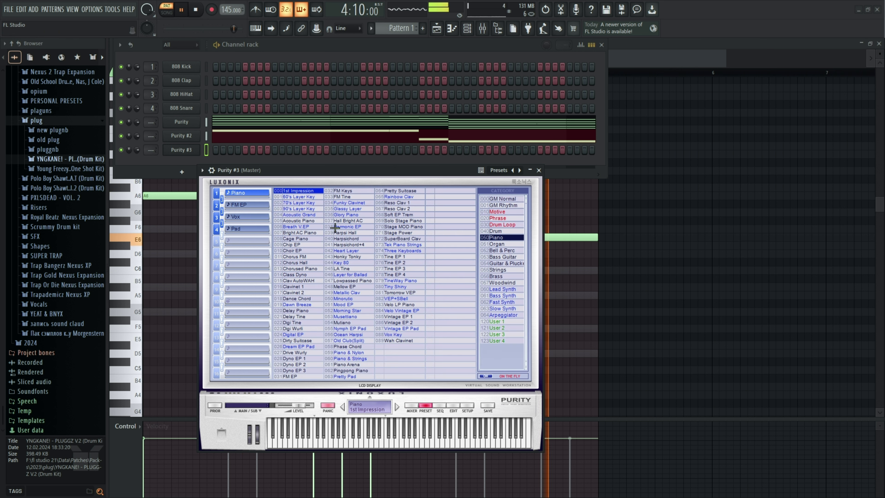
left_click(505, 250)
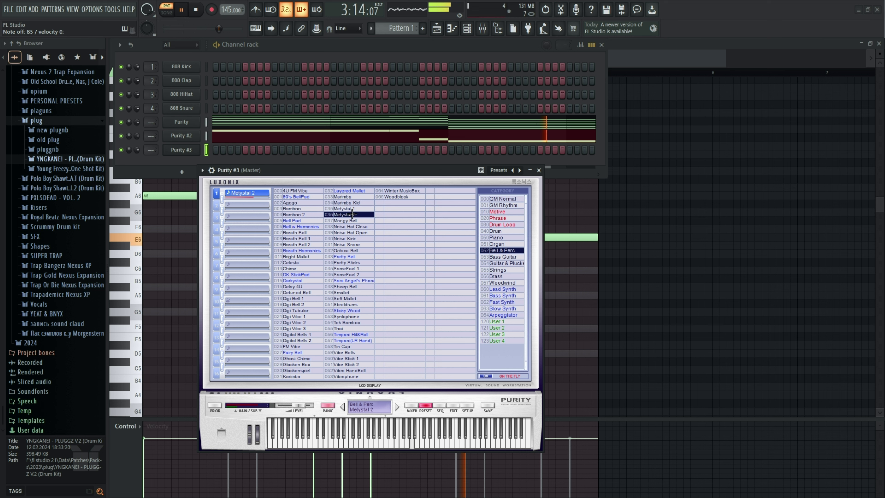
Audition bell presets in Purity #3, load Sara Angel's Phon, and open that channel's empty piano roll
left_click(349, 225)
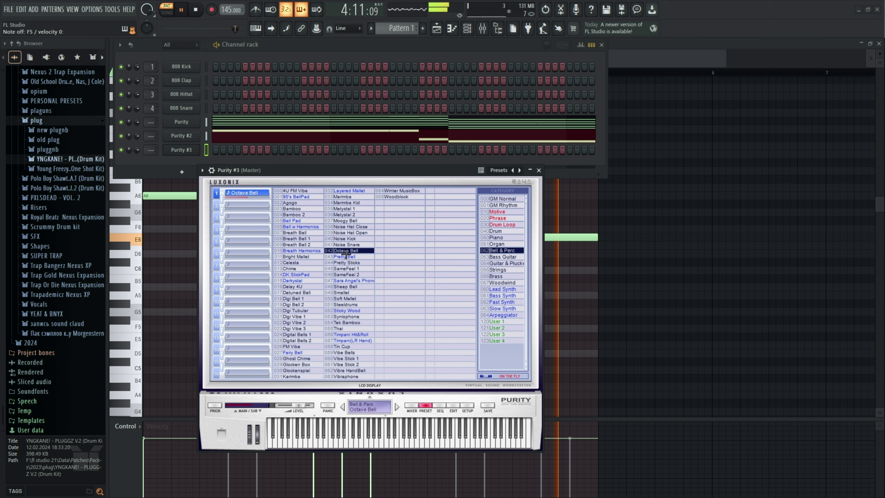
left_click(397, 191)
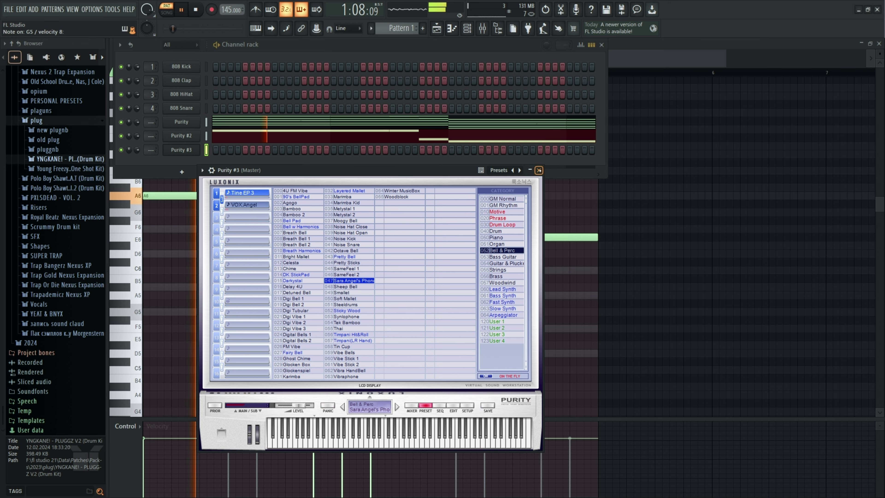
left_click(538, 170)
left_click(452, 29)
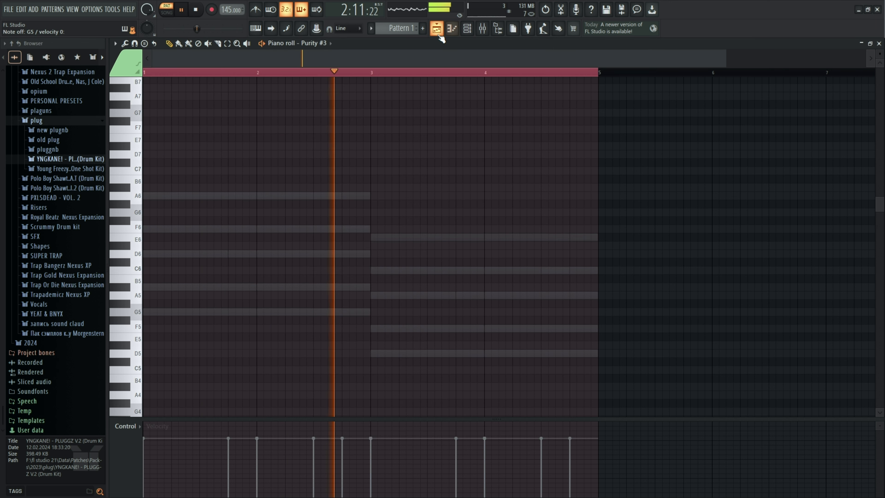
Draw a G5, Bb5, D6, F6 and A6 chord at the start of bar 1 for Purity #3 and shorten it to one beat
left_click(157, 311)
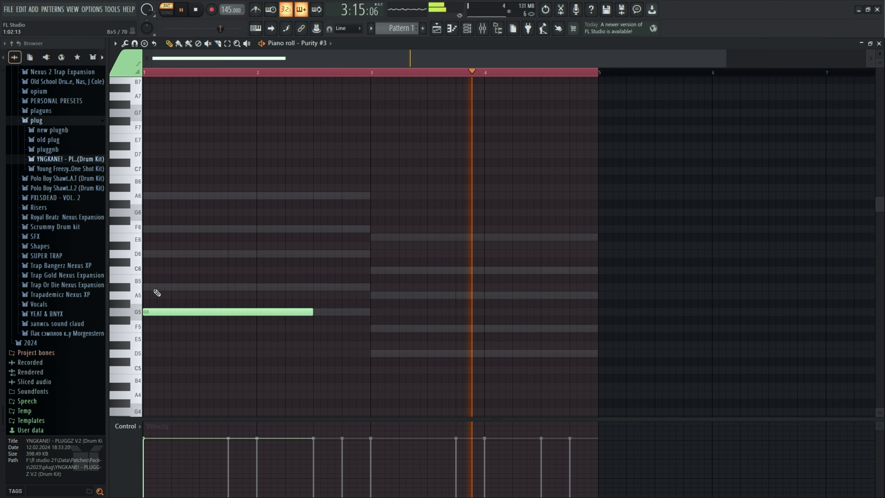
left_click(162, 286)
key("space")
left_click(165, 253)
left_click(165, 228)
left_click(165, 196)
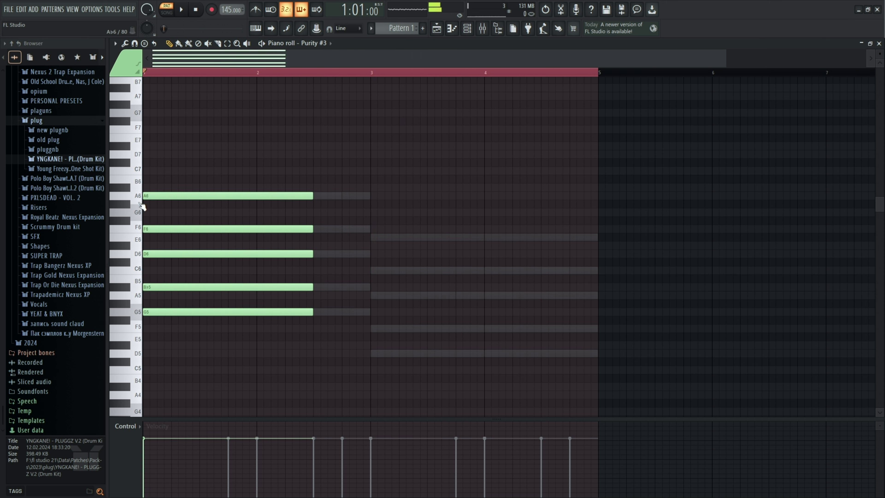
key("ctrl+a")
left_click_drag(310, 192, 188, 207)
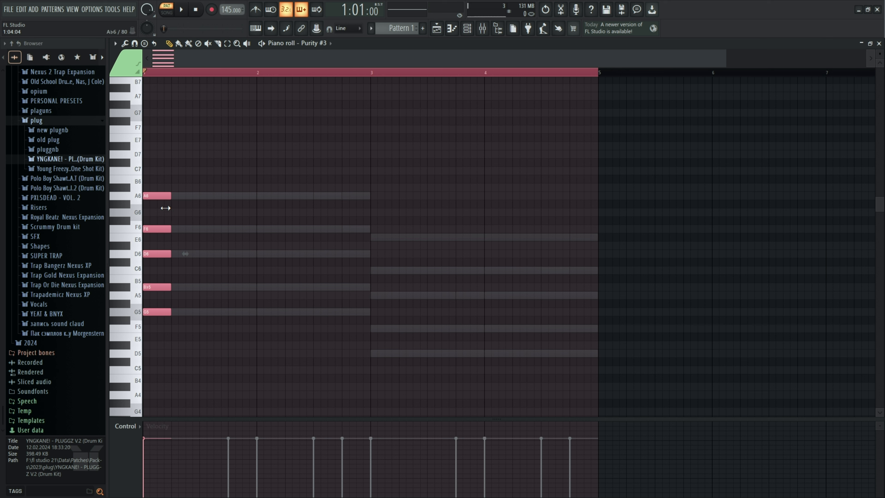
key("alt+a")
left_click(505, 180)
key("alt+s")
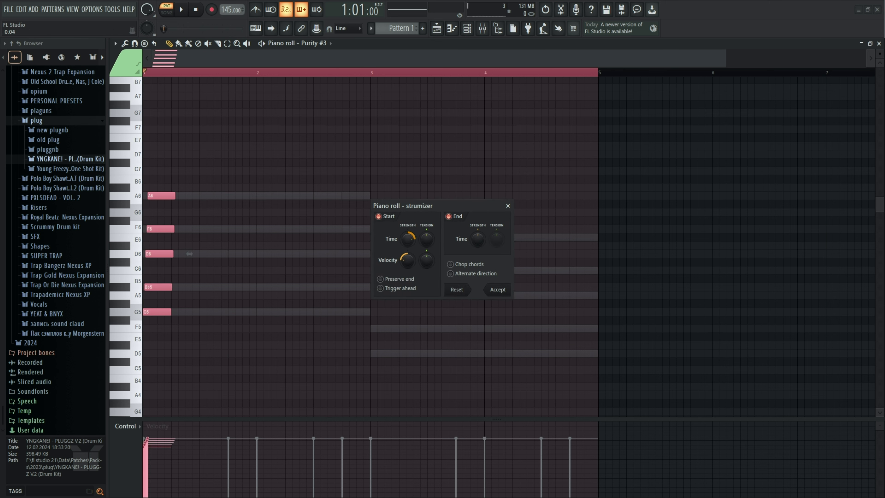
left_click_drag(408, 238, 407, 232)
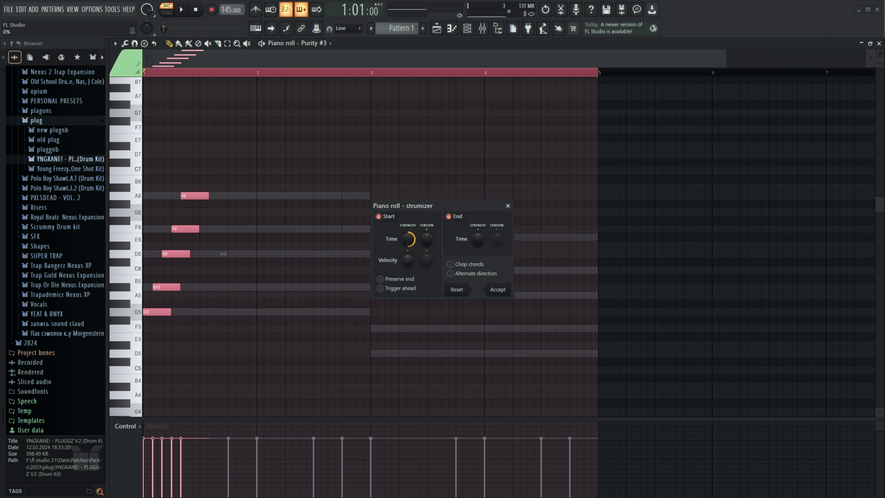
left_click(508, 206)
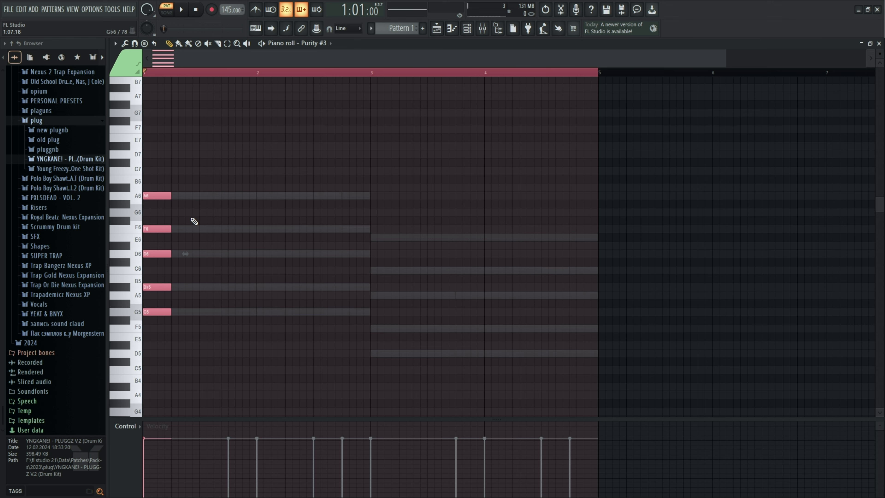
Strum the chord upward from G5 to A6 without velocity variation and compress its timing to about 77%
key("alt+s")
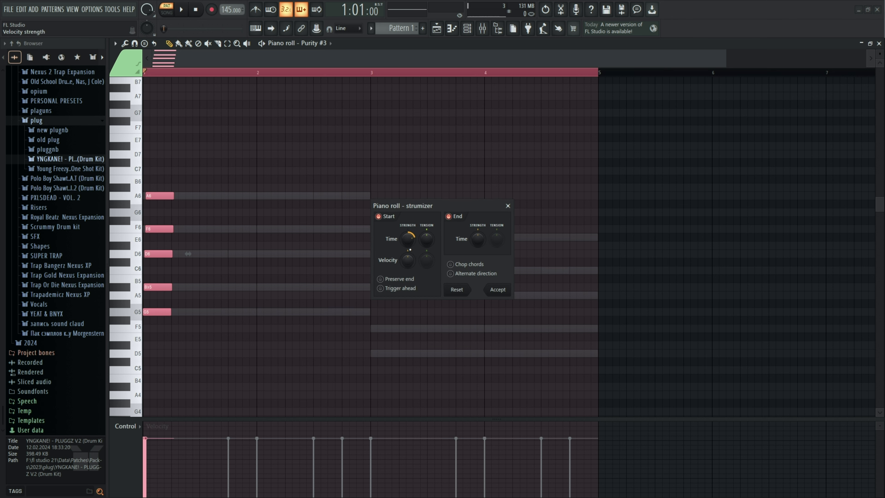
left_click(503, 290)
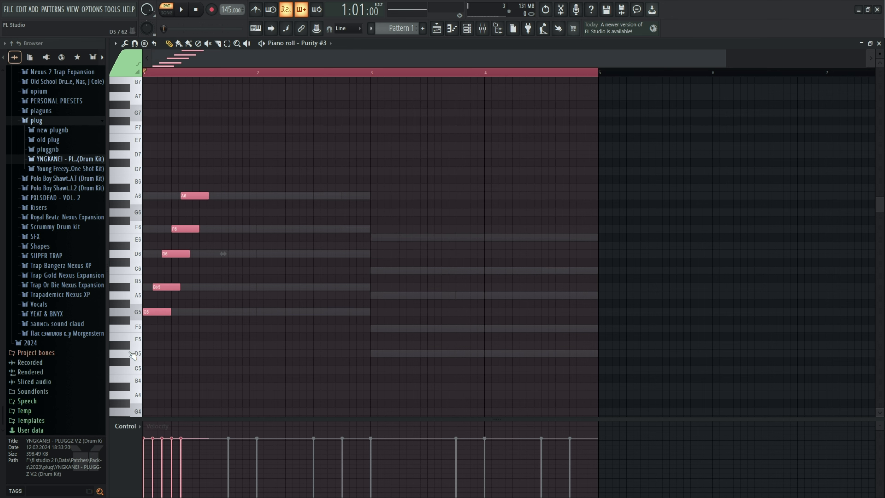
scroll(158, 328, "up", 3)
left_click_drag(317, 258, 229, 263)
key("space")
left_click_drag(266, 260, 275, 258)
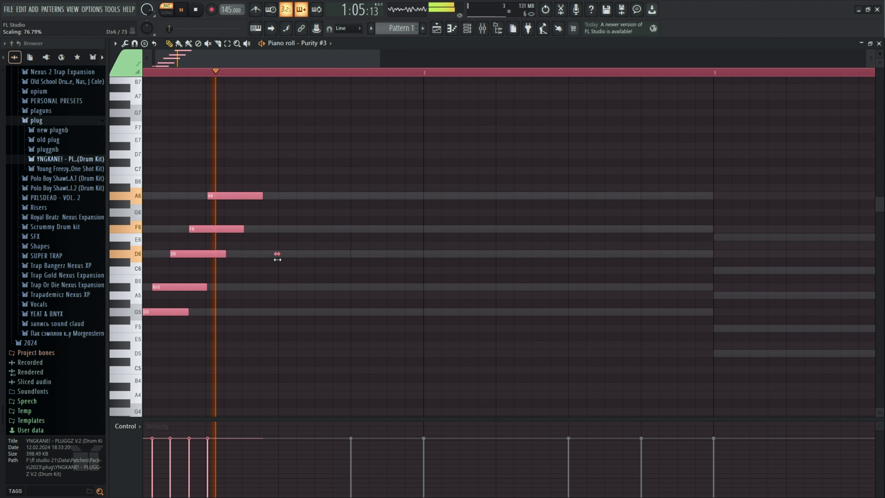
scroll(164, 297, "up", 4)
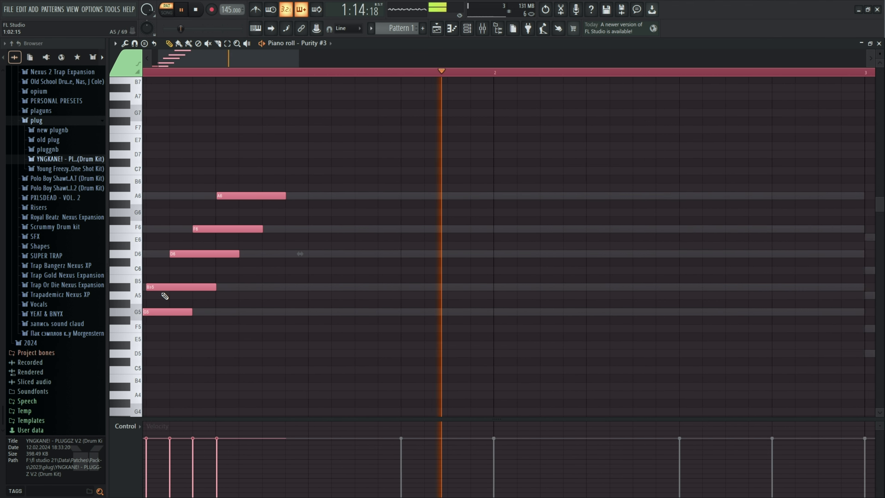
left_click_drag(174, 58, 109, 101)
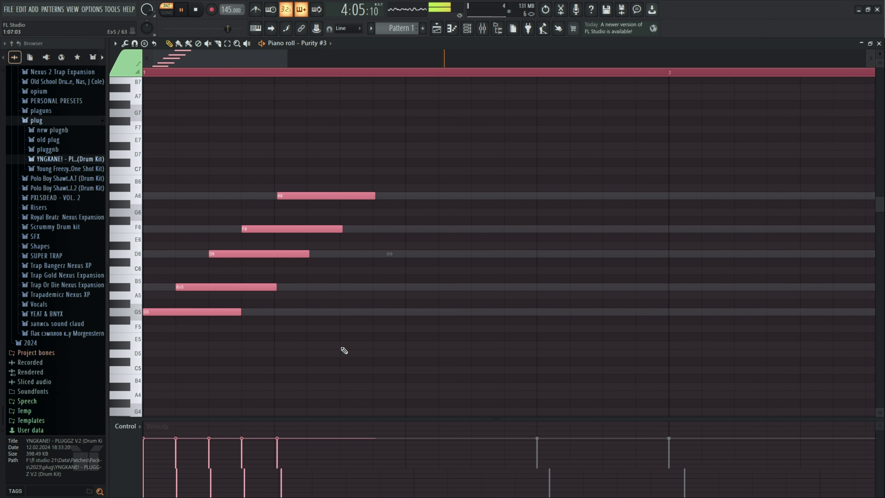
scroll(361, 310, "down", 5)
left_click(208, 230)
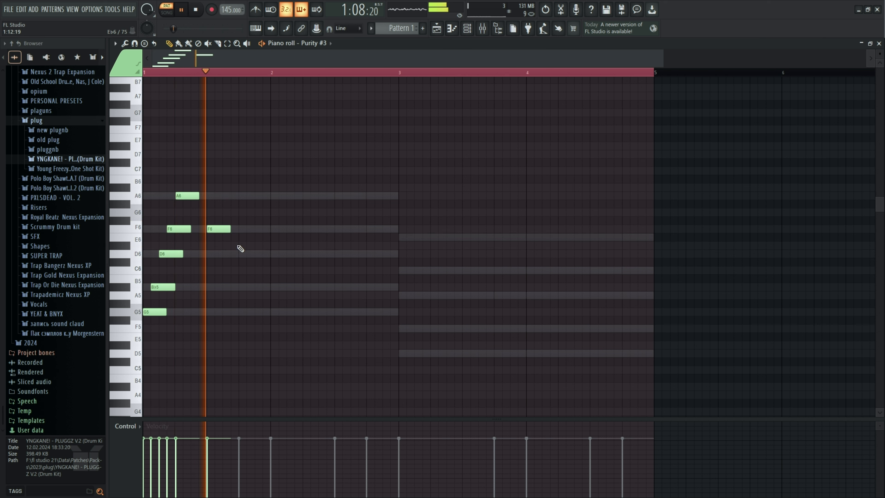
left_click(240, 253)
key("space")
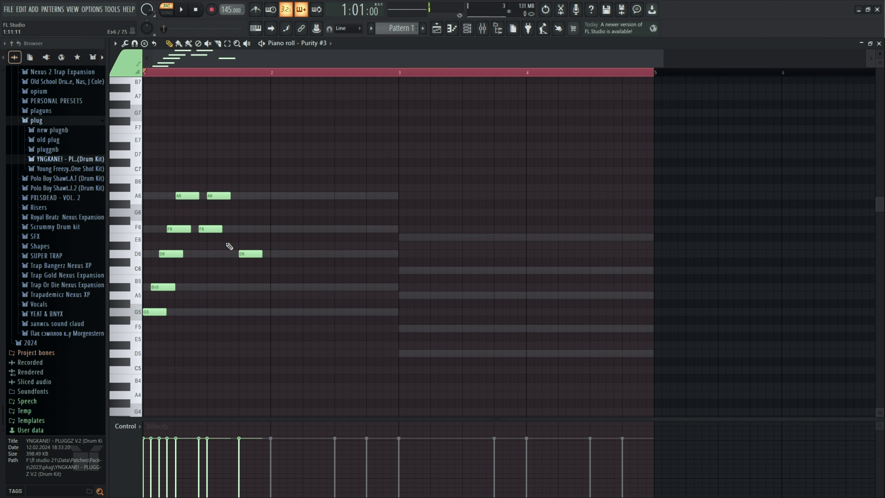
right_click(227, 196)
right_click(215, 228)
Compress the five strummed notes into a very short, tight strum at the start of bar 1, comparing narrow and wide scaling in playback
left_click_drag(213, 176, 128, 355)
scroll(128, 355, "up", 5)
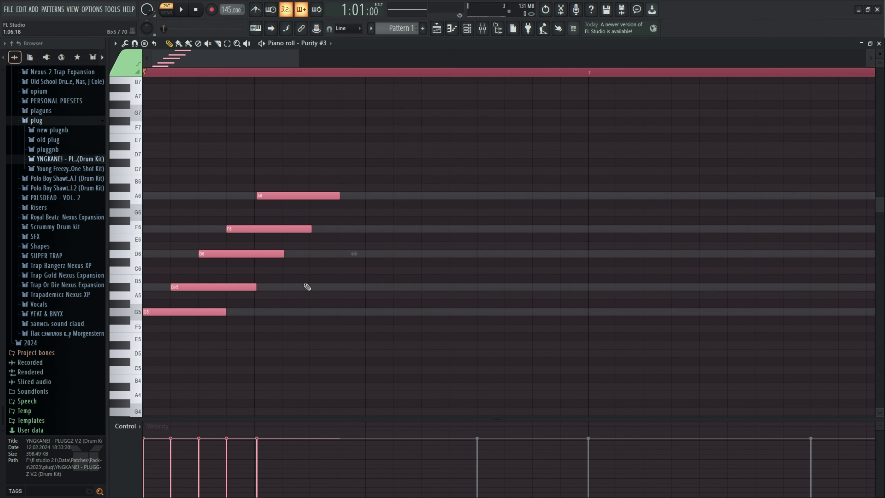
left_click_drag(341, 253, 265, 256)
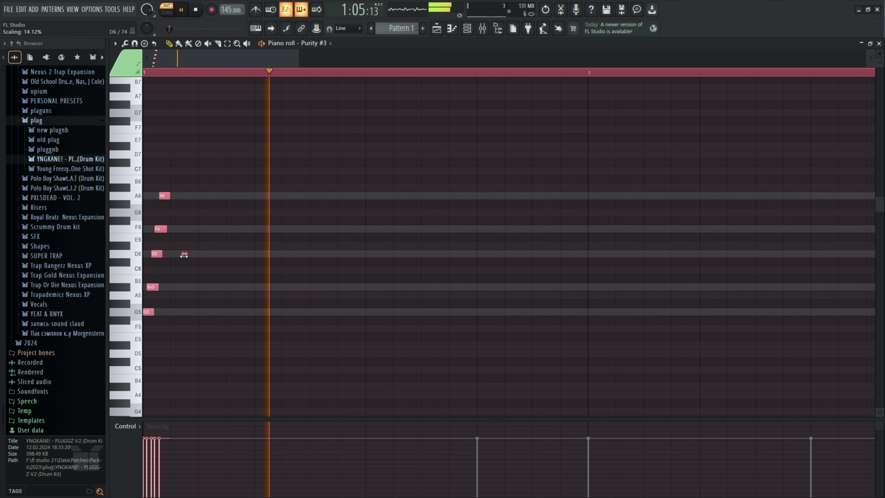
left_click_drag(184, 255, 265, 233)
key("space")
key("space")
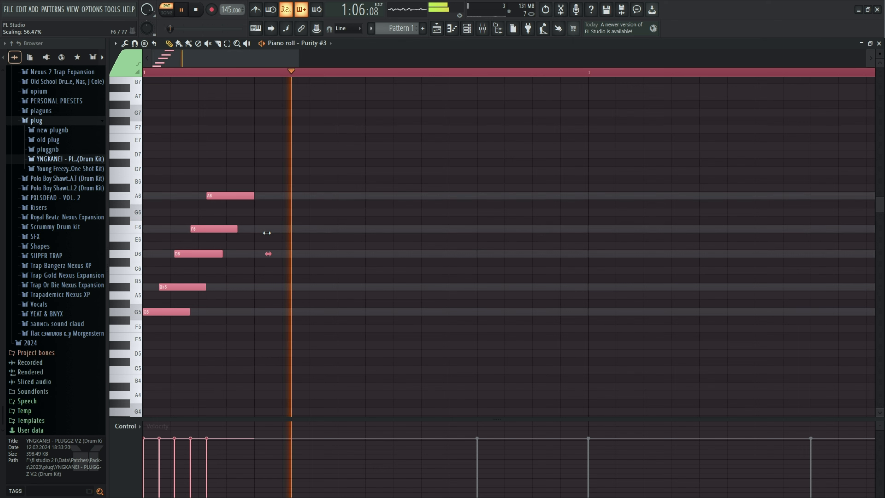
left_click_drag(264, 233, 183, 235)
key("space")
key("space")
key("space")
key("space")
scroll(195, 255, "down", 4)
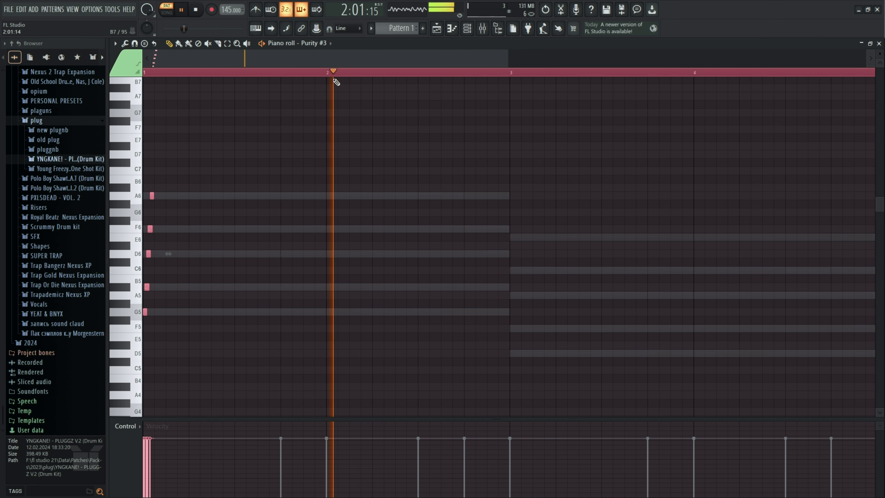
Duplicate the strum from bar 1 into bar 2, and repeat both bars into bars 3 and 4
left_click_drag(327, 72, 30, 122)
key("ctrl+b")
scroll(327, 83, "down", 3)
left_click_drag(349, 73, 144, 78)
key("ctrl+b")
left_click(373, 73, "ctrl")
key("space")
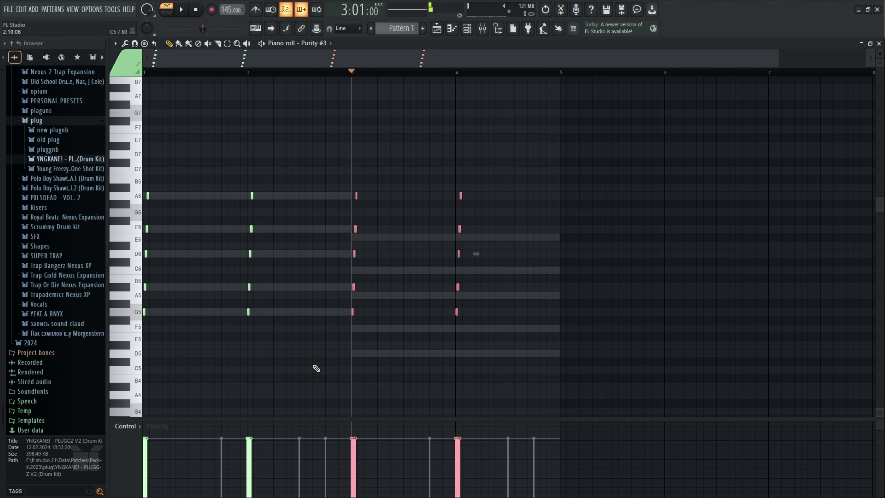
Move the strums in bars 3 and 4 onto D5, F5, A5, C6 and E6 to match the second chord
mouse_move(348, 360)
left_mouse_down()
mouse_move(357, 339)
mouse_move(353, 352)
left_mouse_up()
key("space")
left_click(373, 163)
right_click(373, 163)
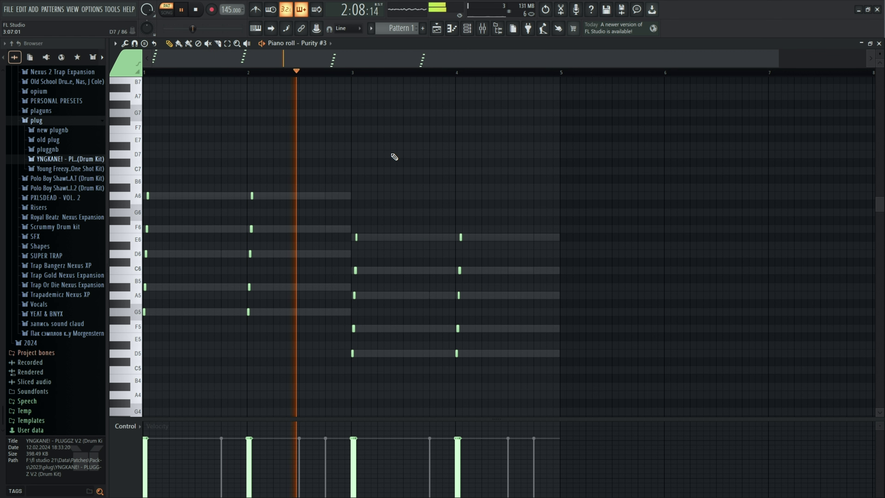
Add a fourth Purity instrument and switch its preset list to the Bell & Perc category
left_click(466, 37)
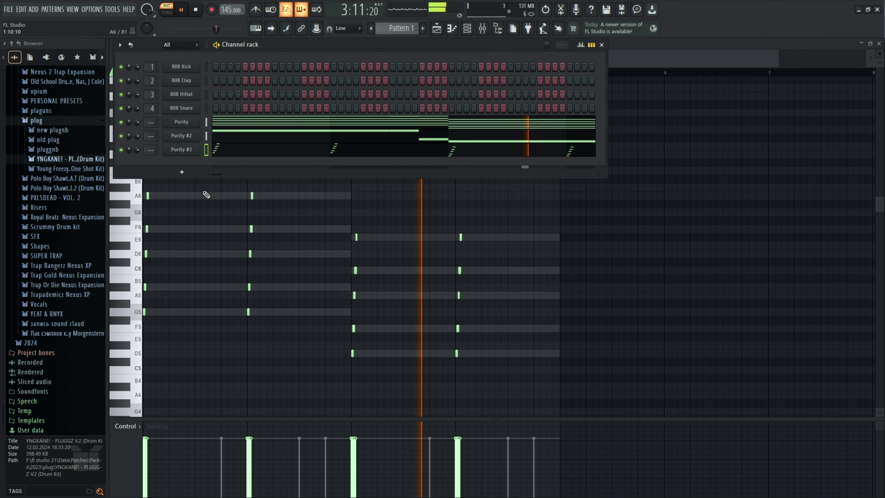
key("F8")
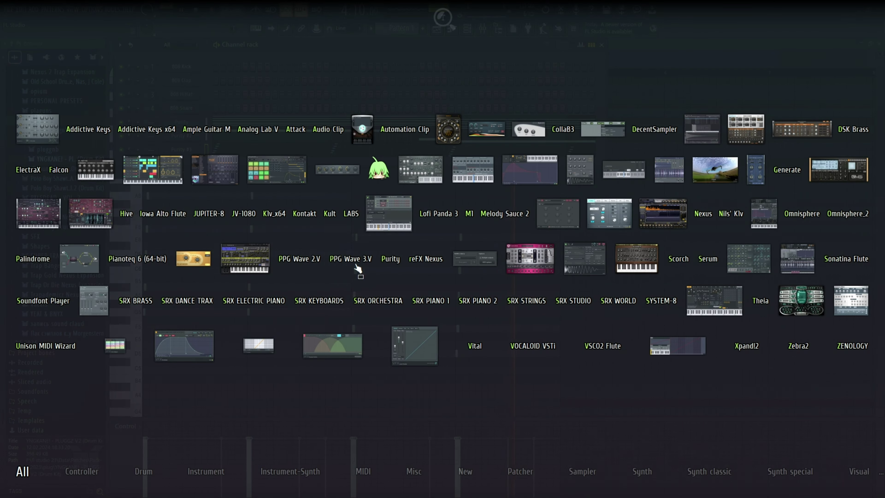
left_click(390, 259)
left_click(348, 323)
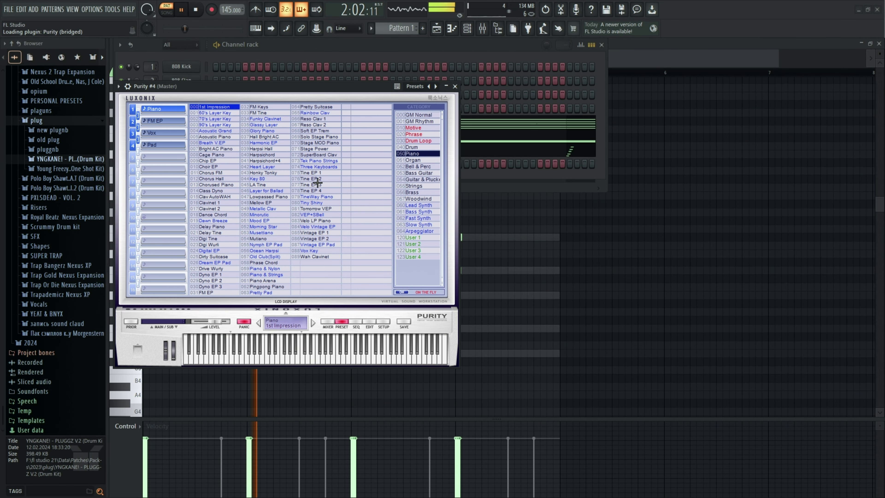
left_click(421, 167)
Audition SameFeel 2, Pretty Sticks, Delay 4U and Digi Bell presets, load Digi Vibe 2, and open Purity #4's piano roll
left_click(267, 190)
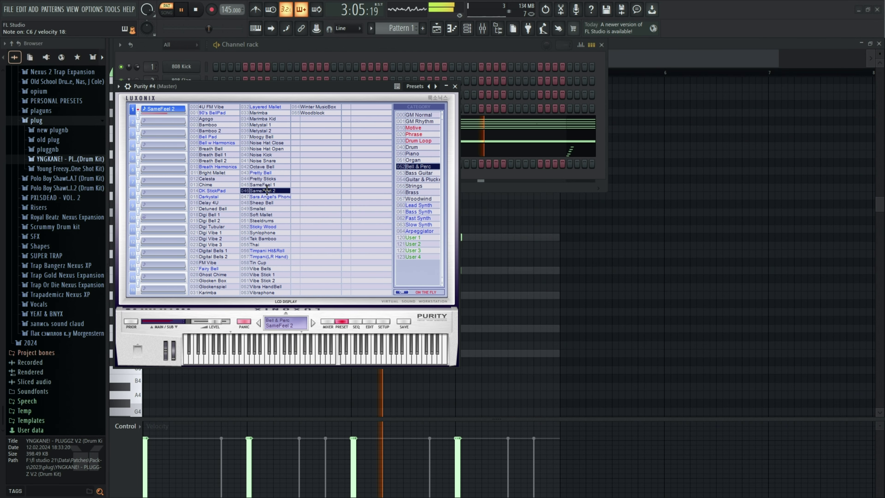
left_click(274, 179)
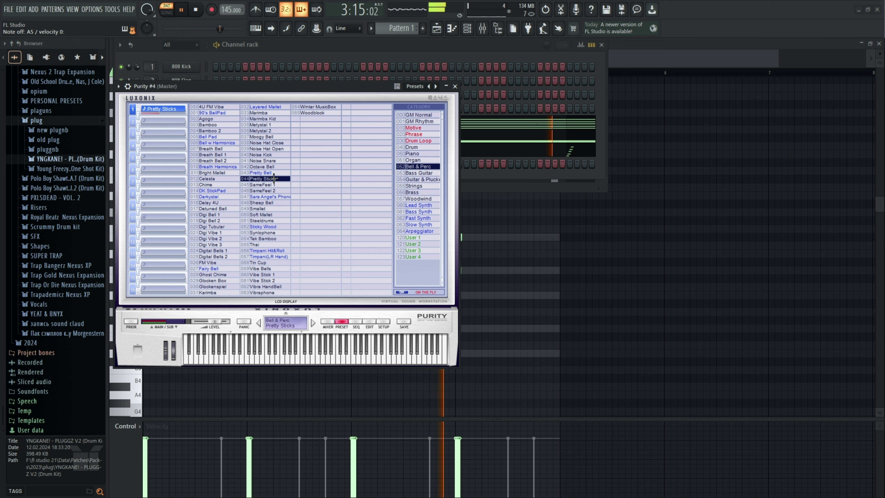
left_click(217, 201)
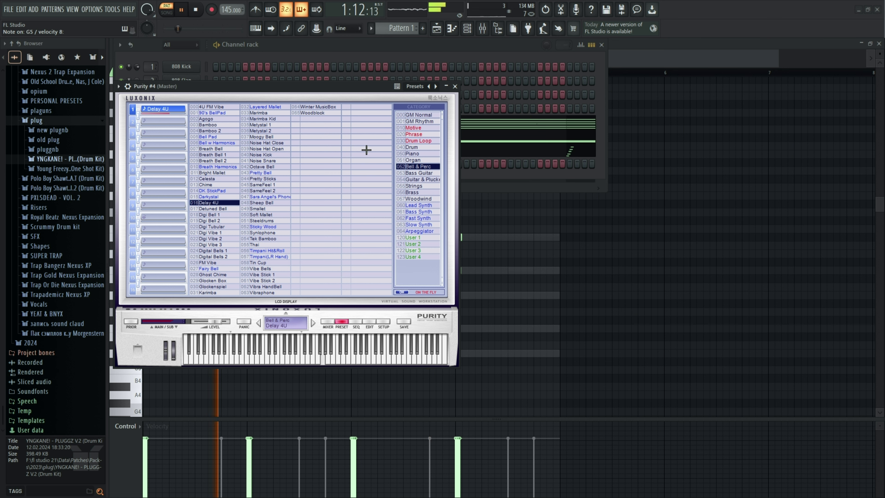
left_click(219, 214)
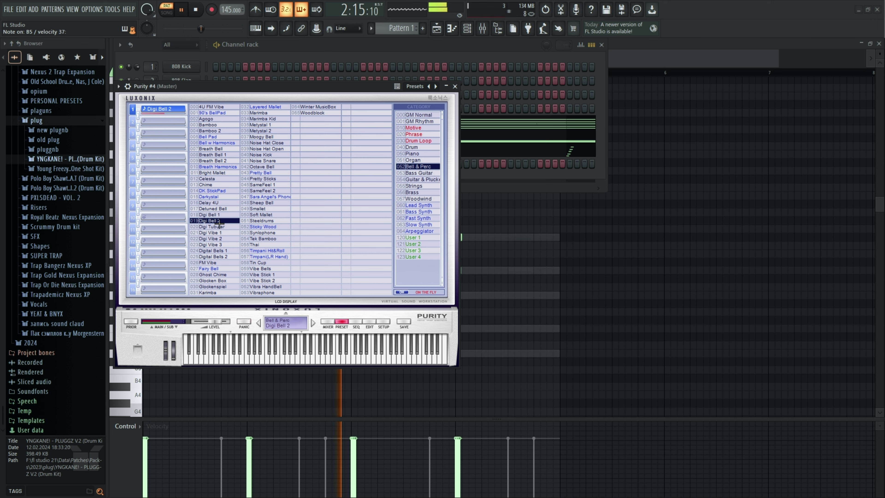
left_click(221, 238)
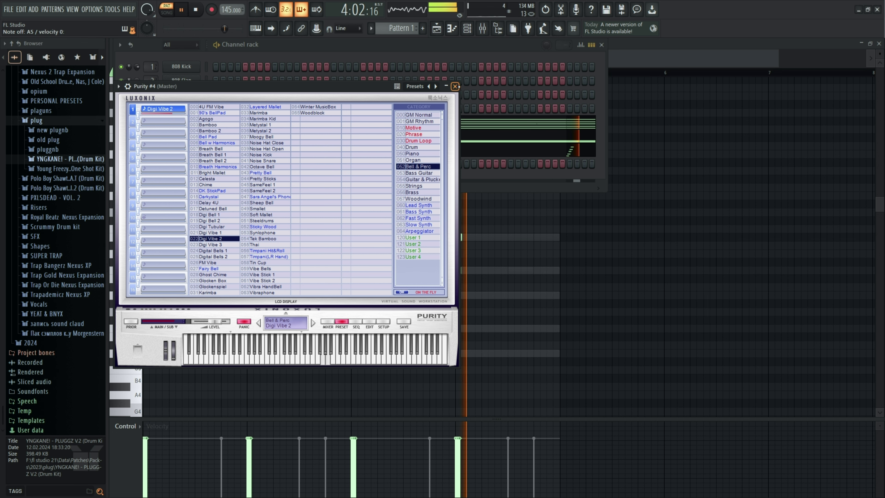
left_click(454, 86)
left_click(452, 28)
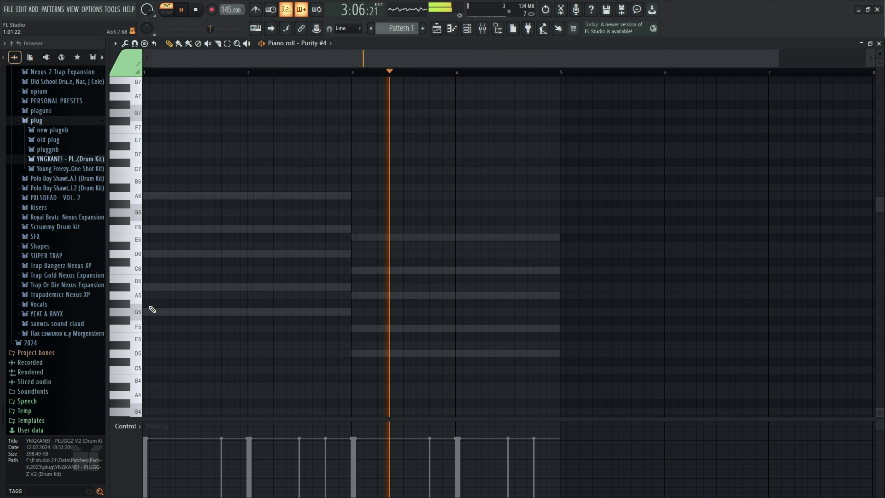
Draw a rising and falling run of G5, Bb5, D6, F6, D6, Bb5 and G5, one sixteenth apart from beat 2 of bar 1
scroll(143, 321, "up", 4)
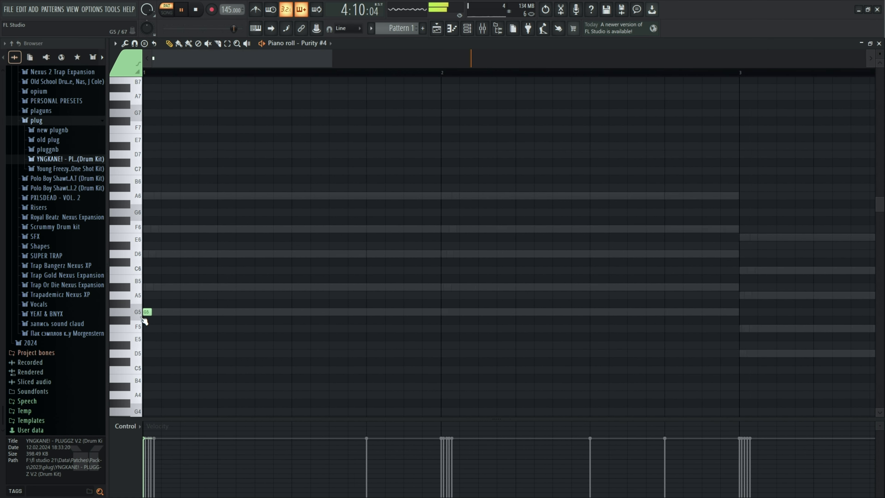
key("space")
left_click_drag(148, 311, 234, 311)
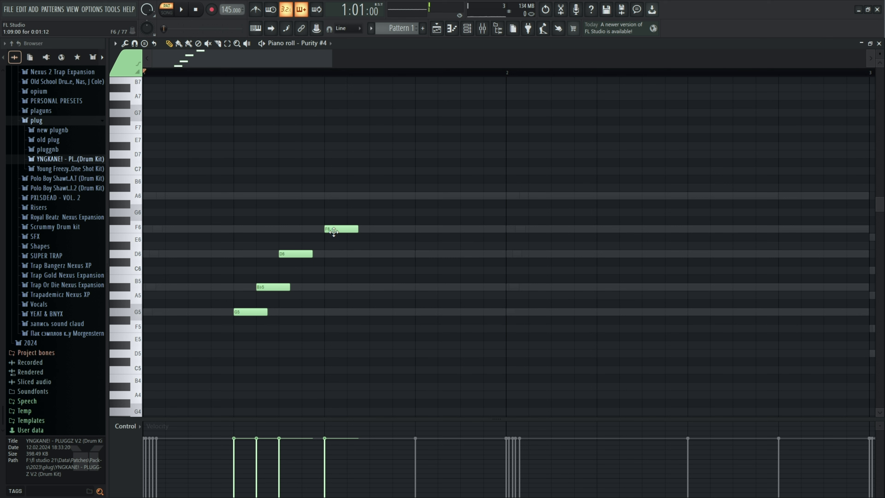
key("space")
left_click(328, 253)
left_click(352, 287)
key("space")
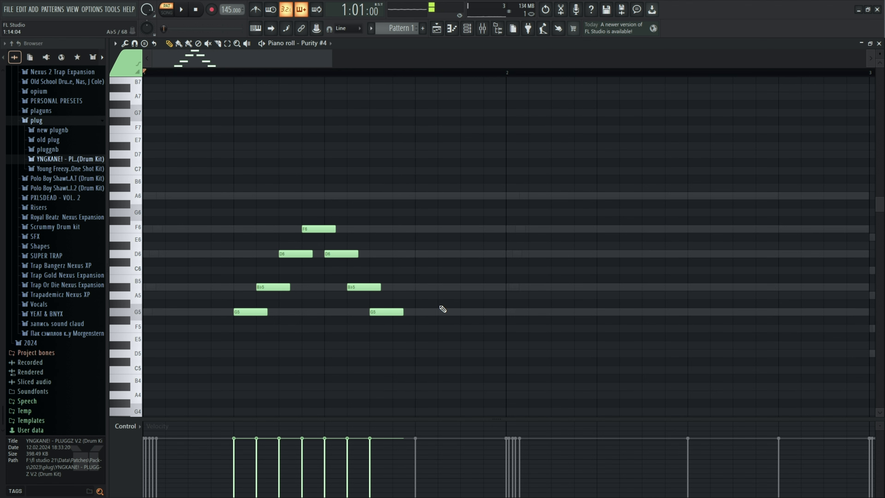
Raise all seven notes of the run by one octave and lower their velocities unevenly
scroll(416, 293, "down", 2)
key("ctrl+a")
key("ctrl+Up")
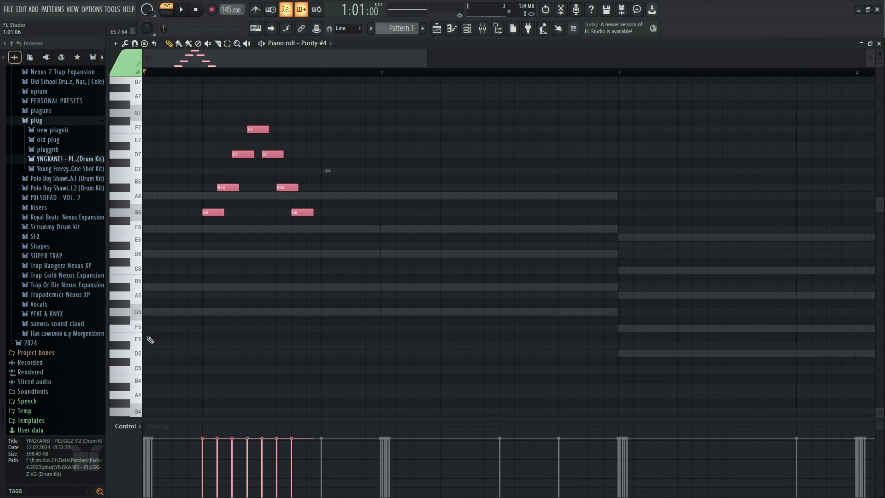
scroll(164, 331, "down", 2)
key("space")
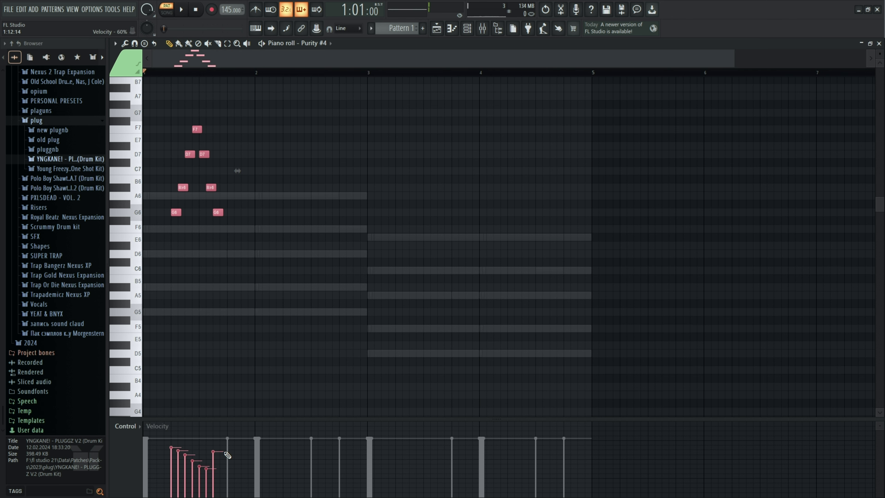
scroll(218, 316, "down", 2)
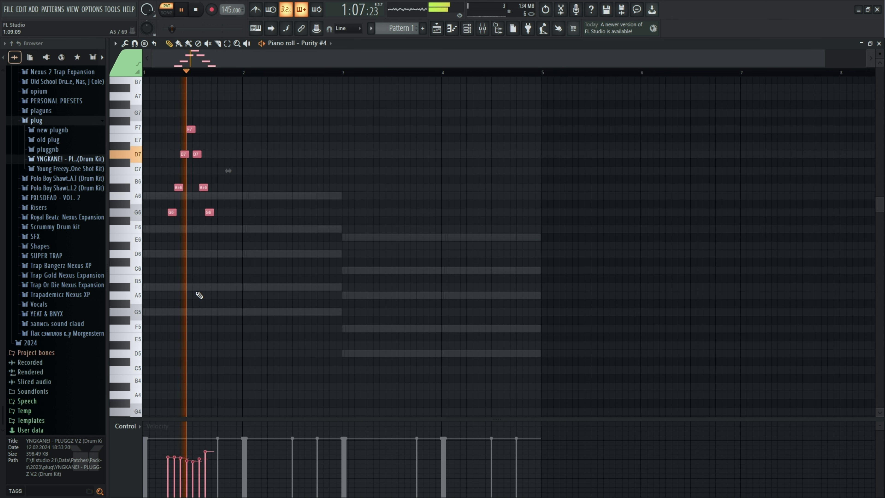
Load the Digital Bells 1 preset in Purity #4 and listen to the run with it
key("F6")
left_click(181, 163)
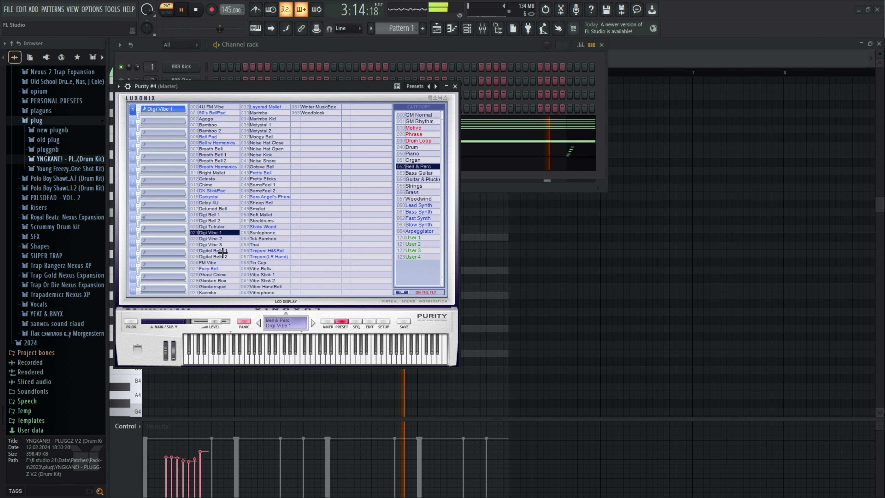
left_click(222, 251)
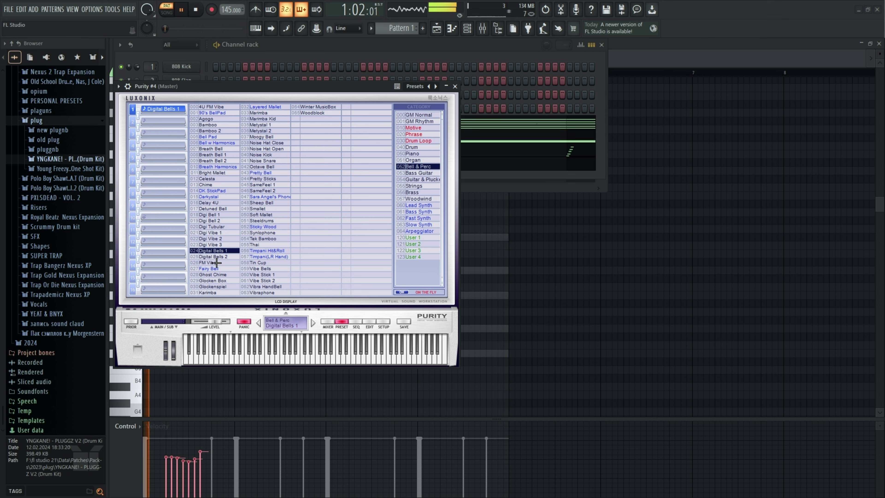
left_click(454, 87)
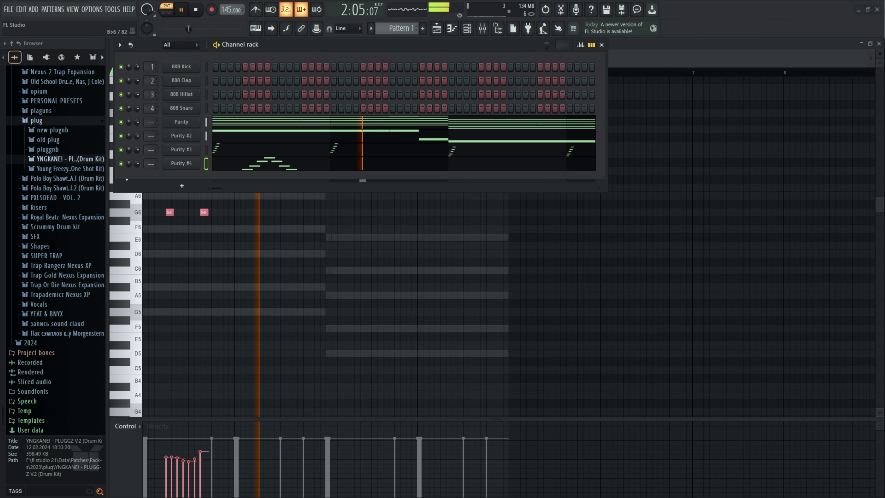
scroll(140, 254, "up", 2)
left_click(236, 253)
right_click(234, 252)
scroll(227, 251, "down", 1)
key("space")
Clone the Purity #4 channel as Purity #5 and open the clone's empty piano roll
left_click(467, 29)
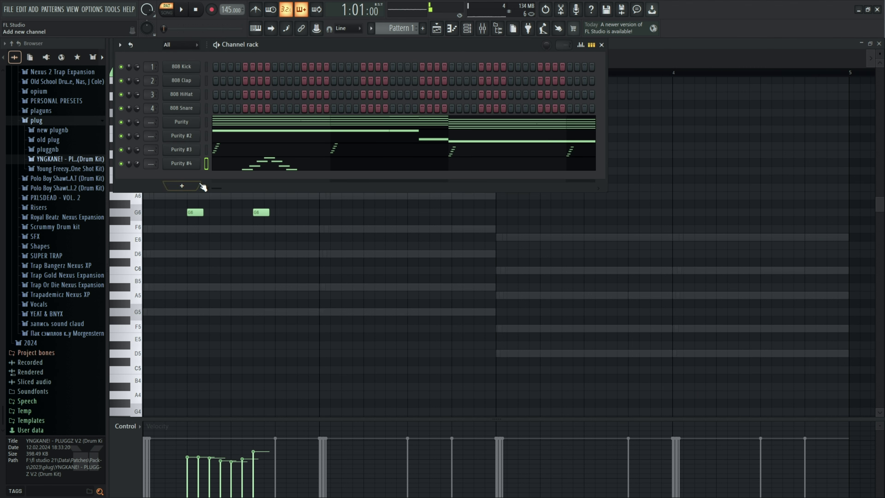
right_click(185, 163)
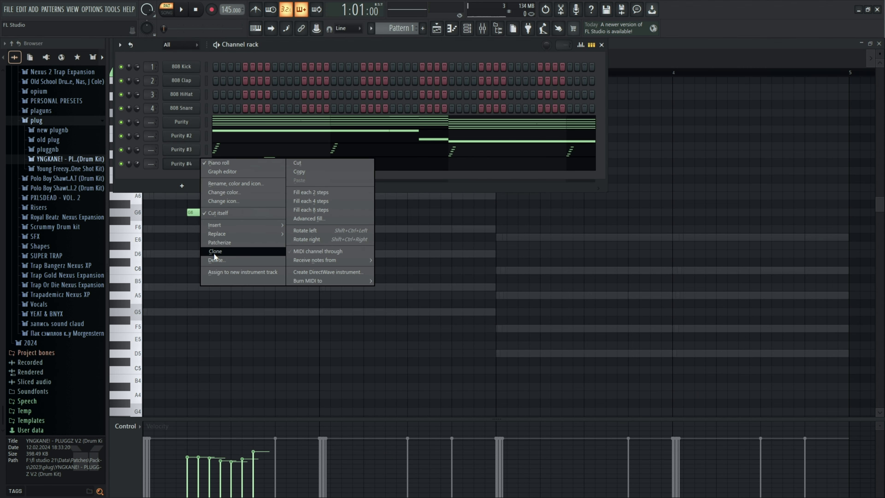
left_click(214, 251)
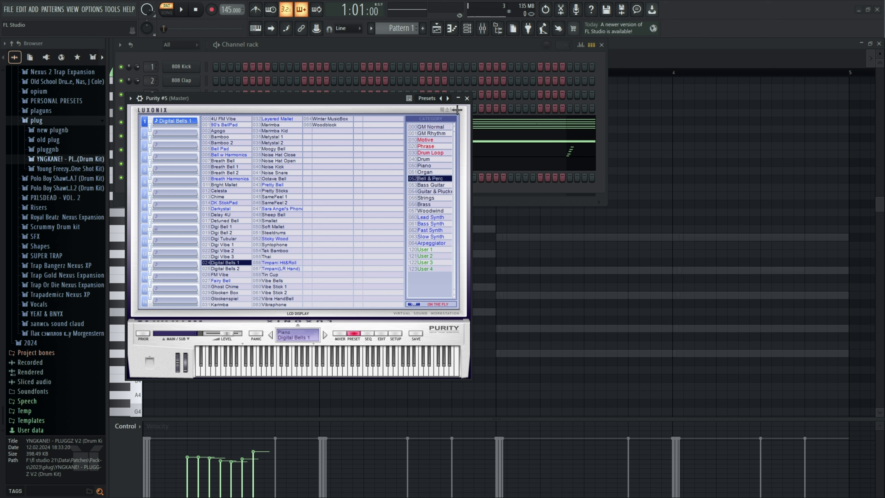
left_click(467, 97)
left_click(452, 29)
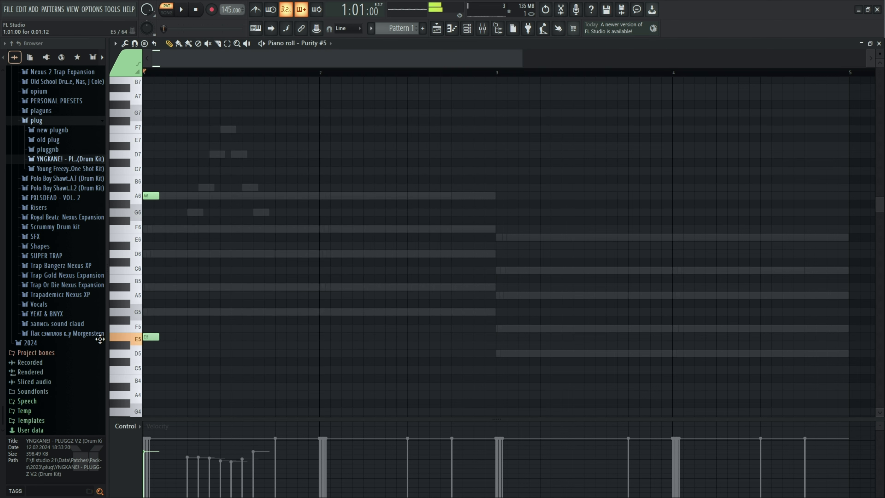
Try octave A5 and A6 notes at the starts of bars 1 and 2 in Purity #5, plus a lone A6 on beat 4
key("space")
key("space")
key("space")
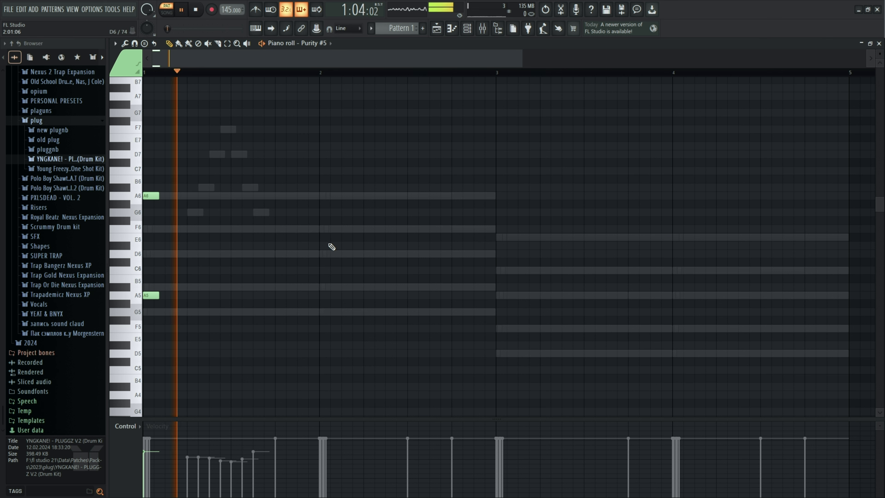
left_click(320, 195)
left_click(321, 294)
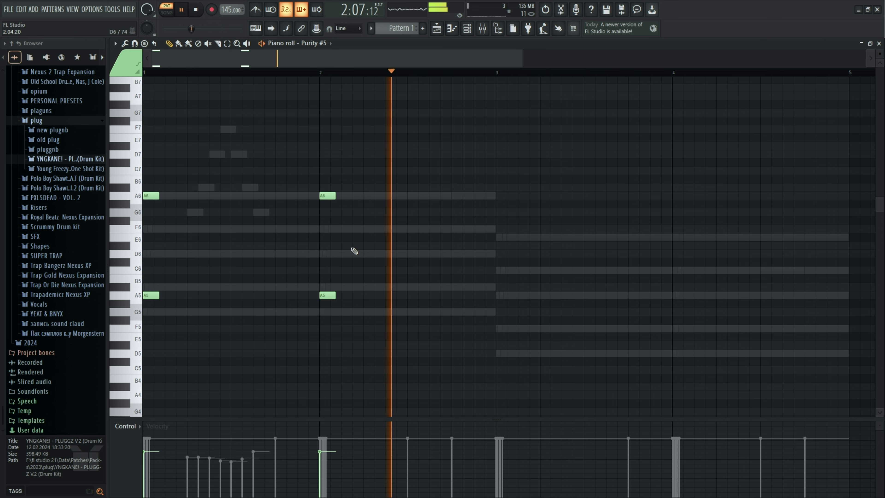
right_click(154, 195)
key("space")
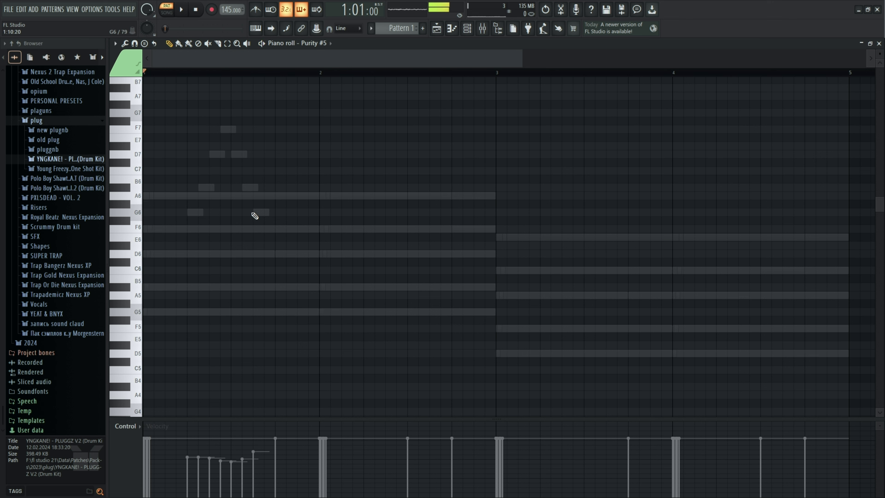
left_click(283, 196)
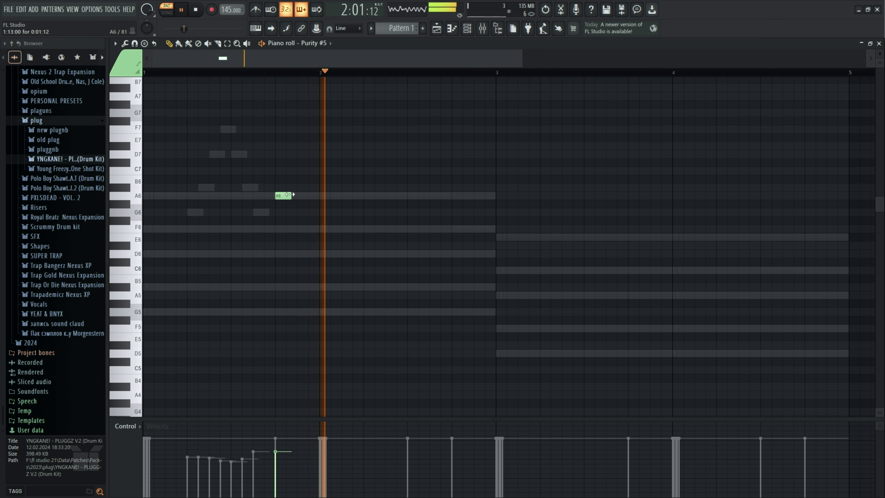
key("space")
Stretch the seven-note run in Purity #4's piano roll slightly so that it ends at beat 4 of bar 1
left_click(312, 123)
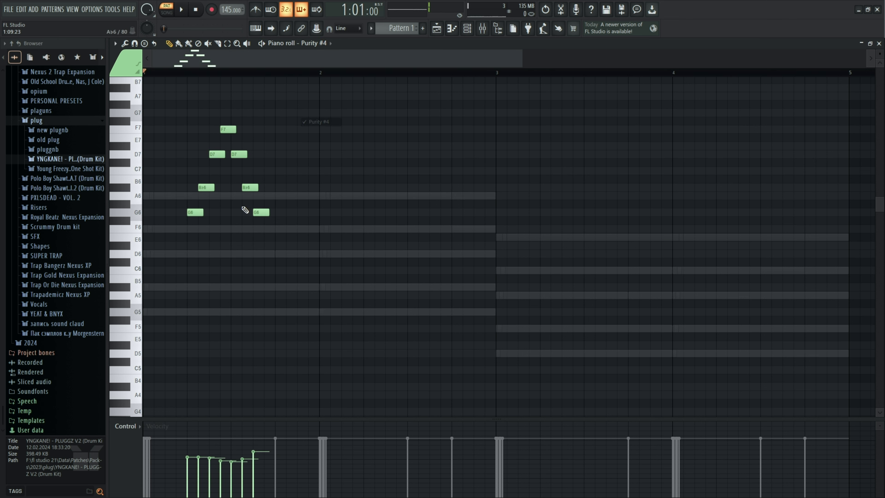
left_click(466, 28)
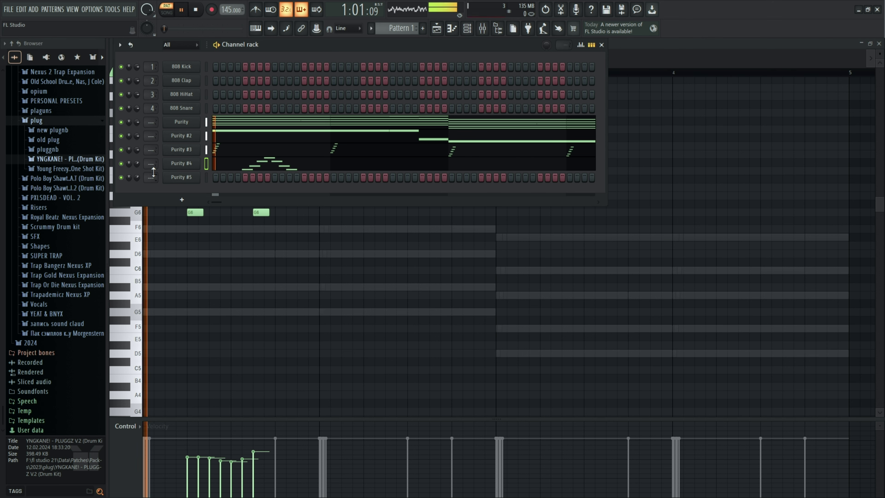
left_click(323, 288)
right_click(323, 287)
scroll(197, 187, "up", 1)
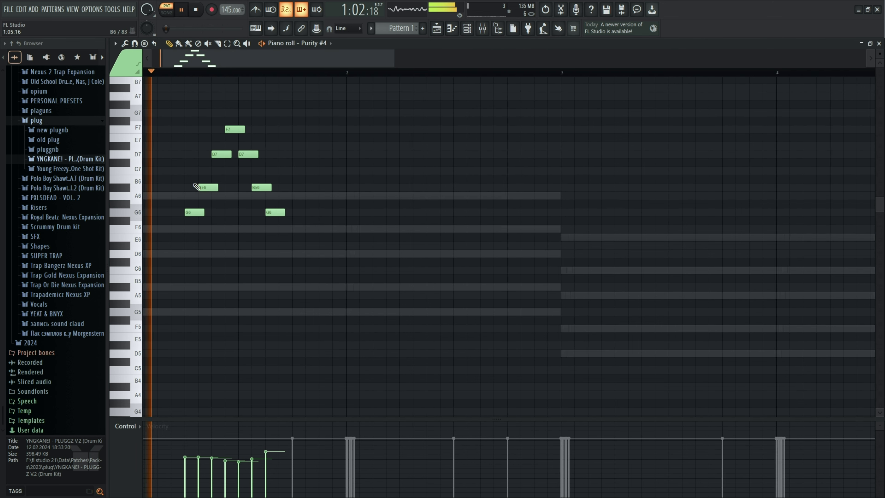
left_click_drag(326, 111, 158, 253)
key("space")
left_click_drag(334, 170, 413, 169)
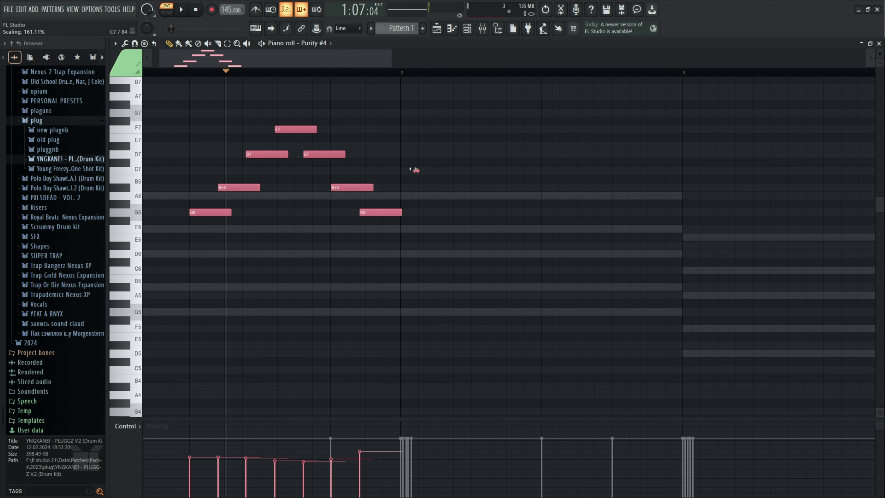
key("space")
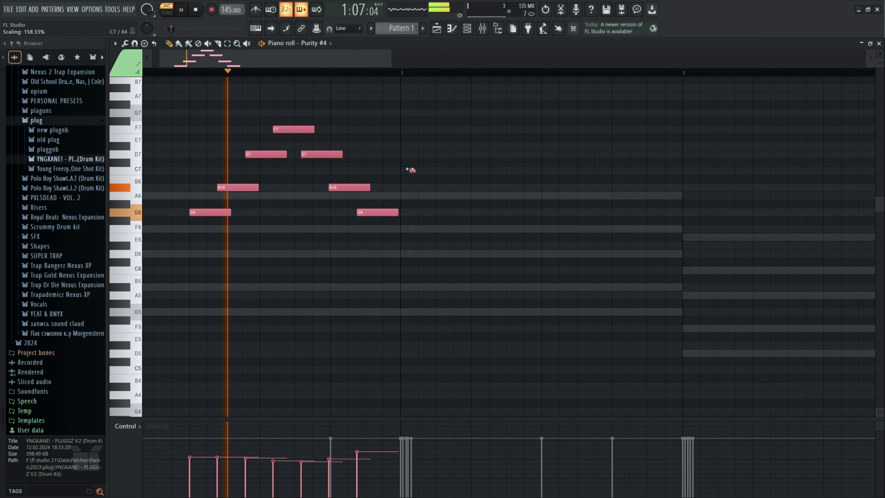
left_click_drag(410, 170, 343, 171)
key("space")
scroll(226, 240, "down", 4)
scroll(168, 237, "up", 6)
scroll(263, 241, "down", 4)
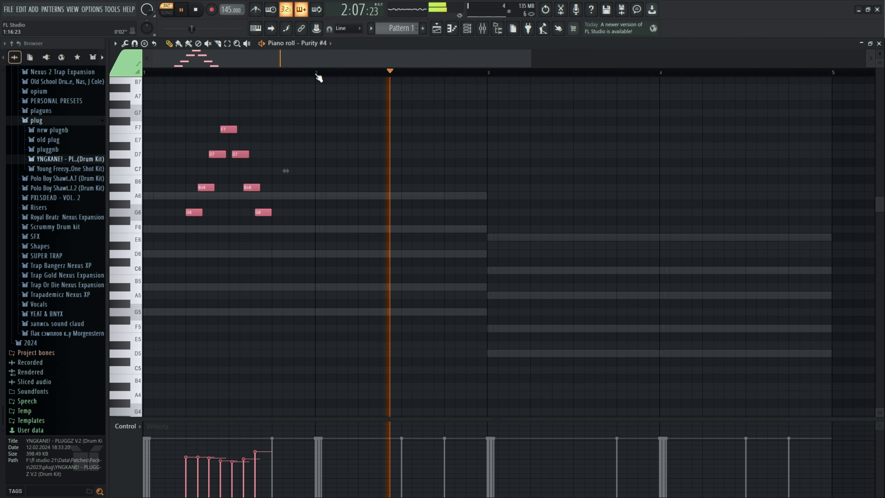
left_click(351, 171)
right_click(350, 172)
scroll(342, 191, "down", 3)
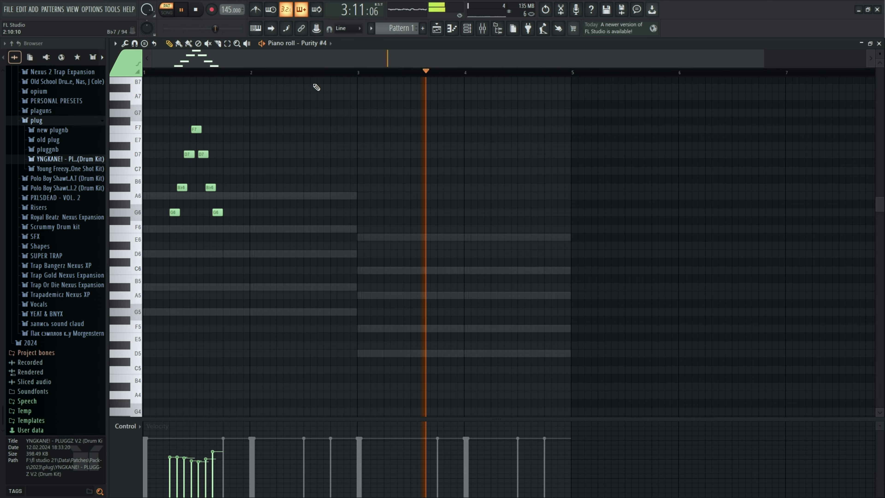
Switch to Purity #5's piano roll and check the instrument's Bell & Perc preset list during playback
left_click(330, 43)
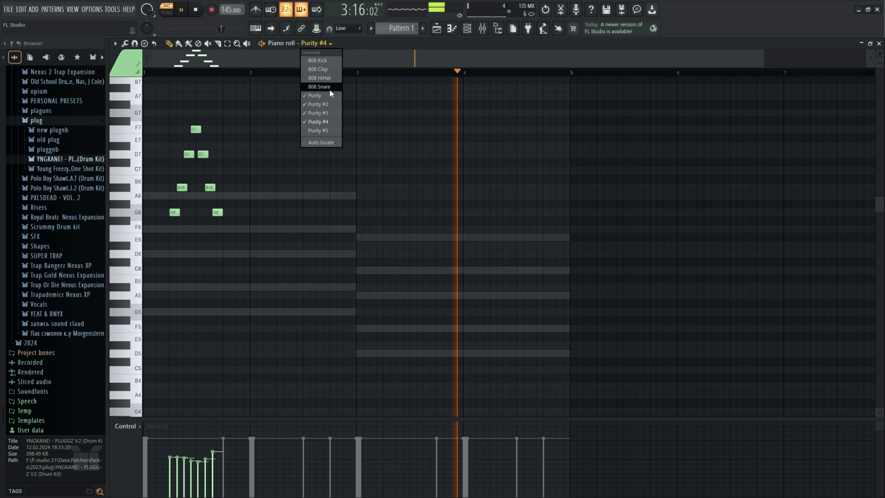
left_click(316, 130)
key("F6")
left_click(199, 176)
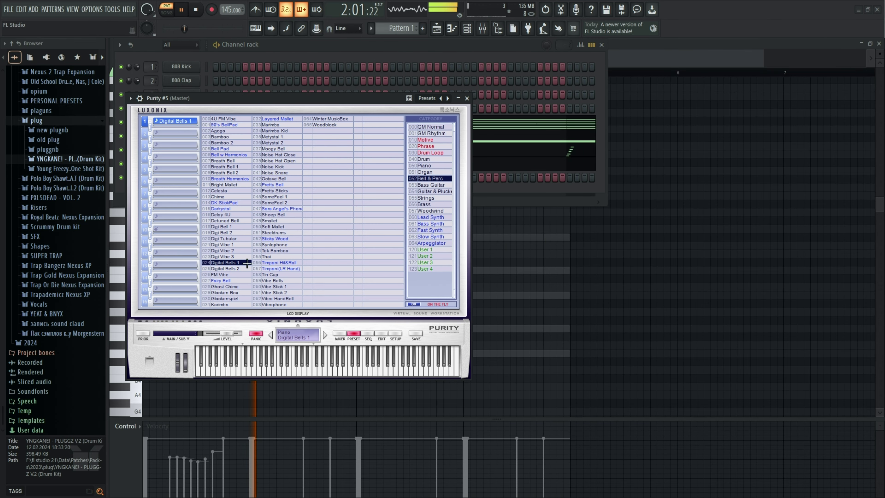
left_click(466, 98)
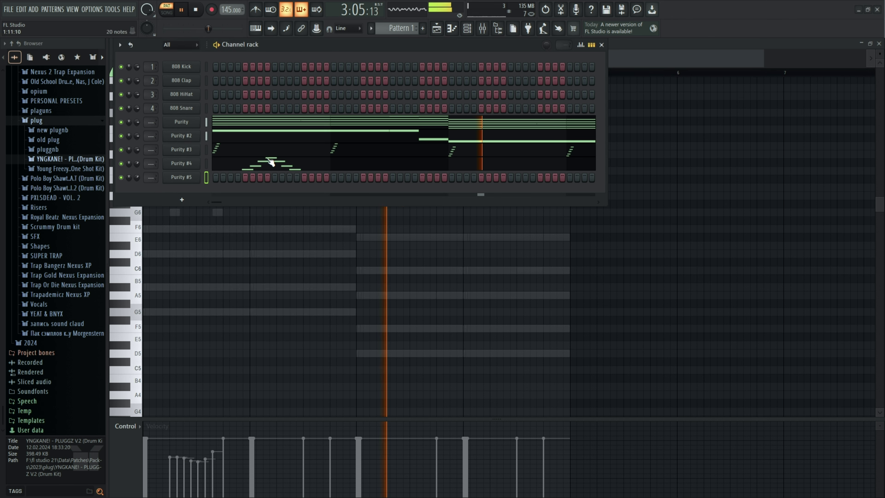
left_click(268, 244)
right_click(267, 238)
right_click(267, 240)
Loop bars 1 and 2 while loading the Vibra HandBell preset in Purity #4, and clear the loop selection
left_click_drag(359, 72, 143, 72)
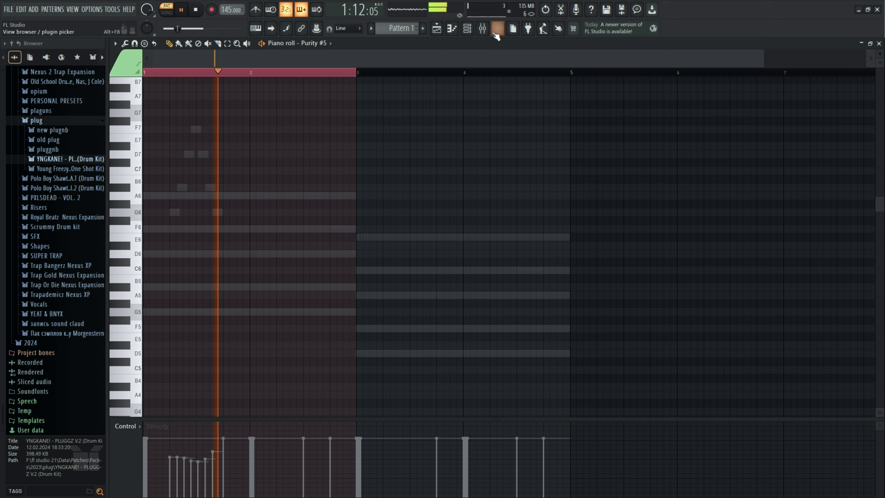
left_click(466, 30)
left_click(196, 165)
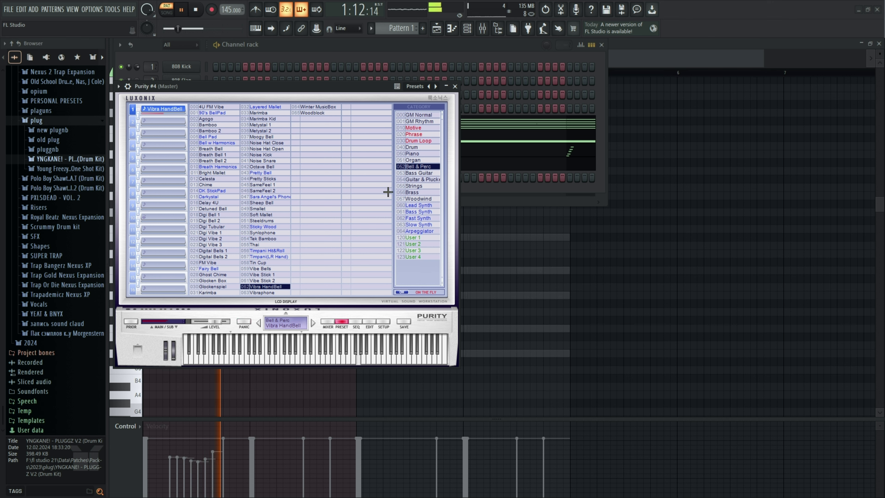
left_click(455, 87)
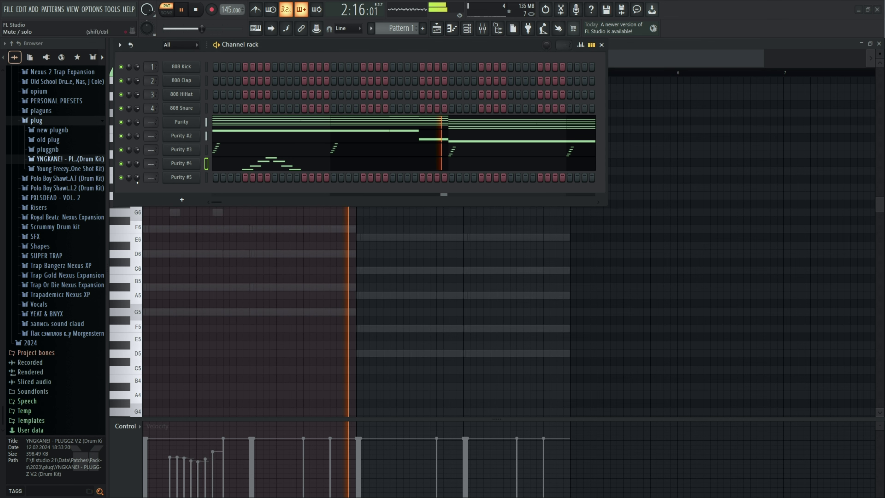
right_click(405, 282)
Switch Purity #5 to the Woodwind category and audition the Pan Flute and Panflute presets
left_click(467, 28)
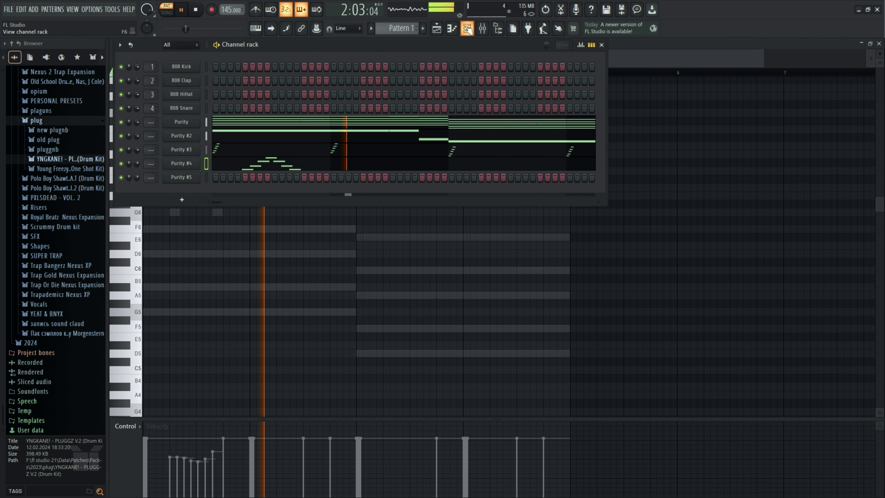
key("space")
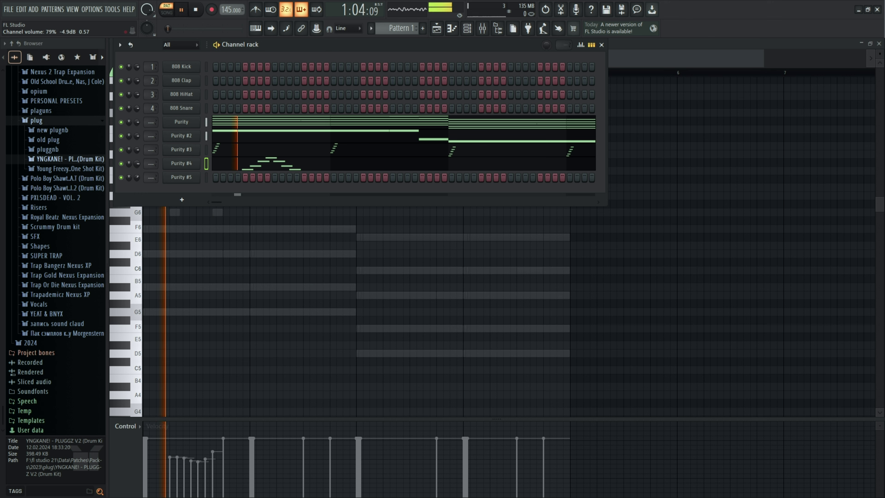
left_click(181, 177)
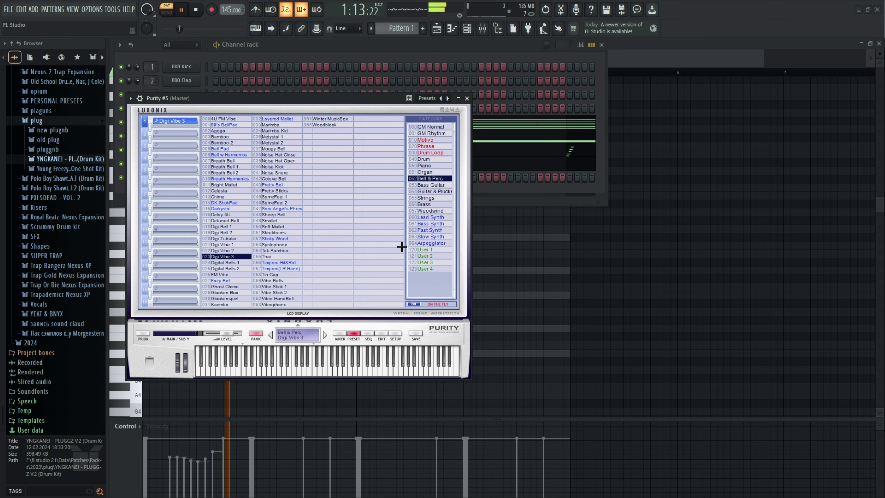
left_click(429, 211)
left_click(223, 202)
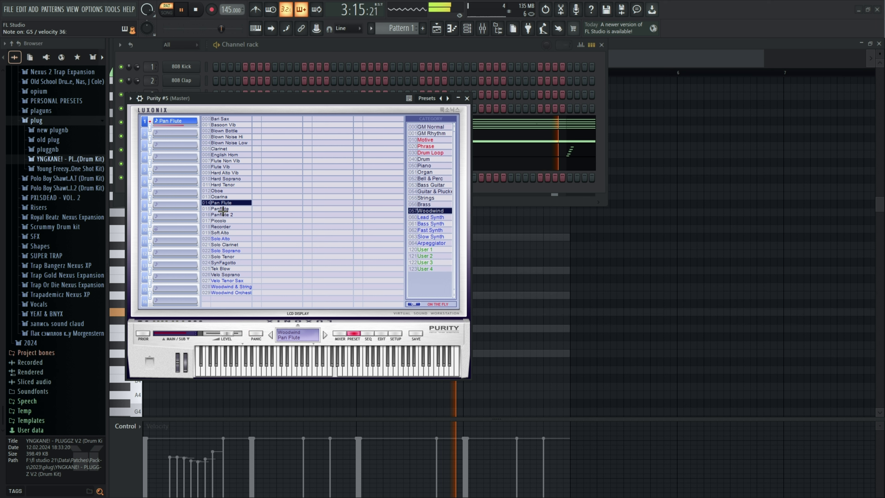
left_click(223, 209)
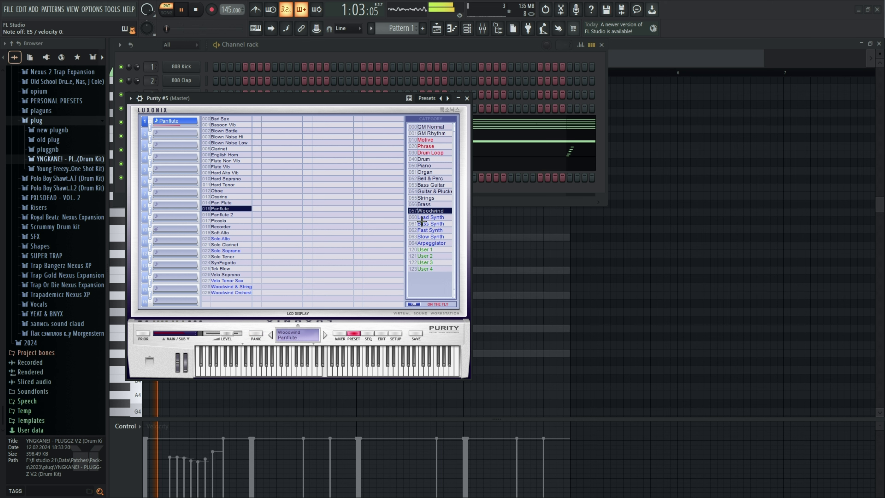
Switch Purity #5 to the Lead Synth category and audition presets such as SawRezEnv, Syn Bass Lead, Tiny Lead, Vintage EP Hard, Lucky Emerson and Harmonic Lead
left_click(428, 216)
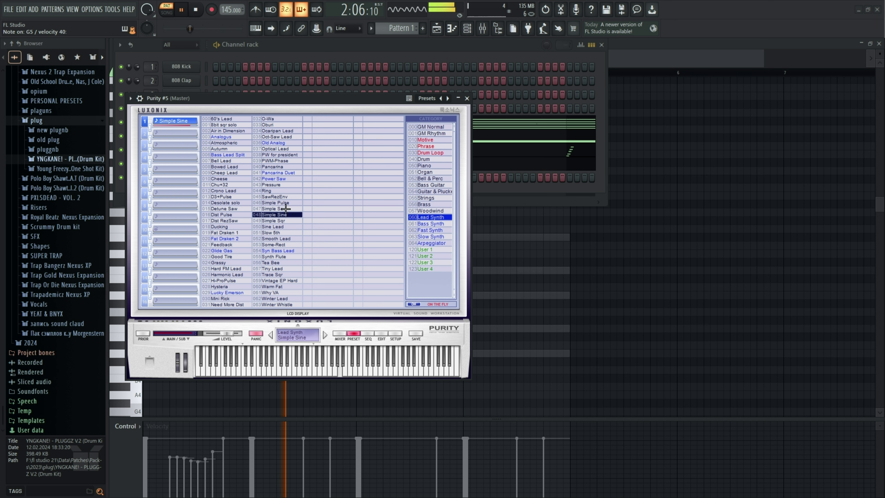
left_click(272, 195)
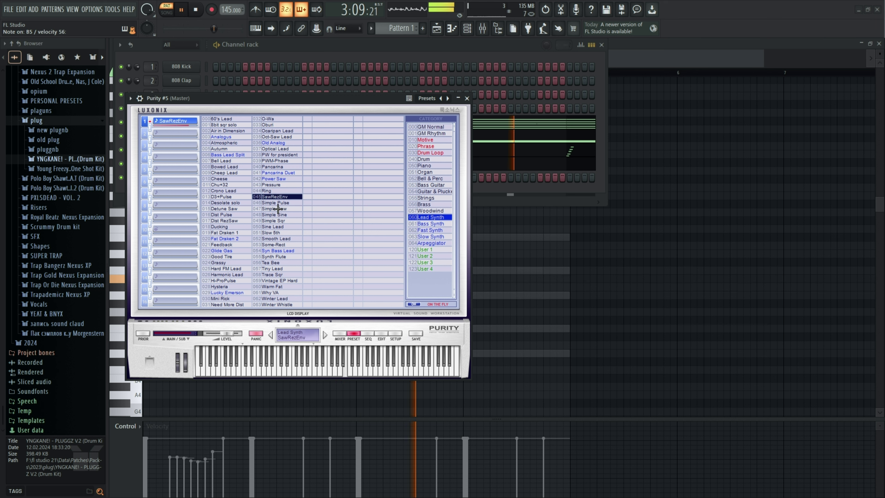
left_click(276, 250)
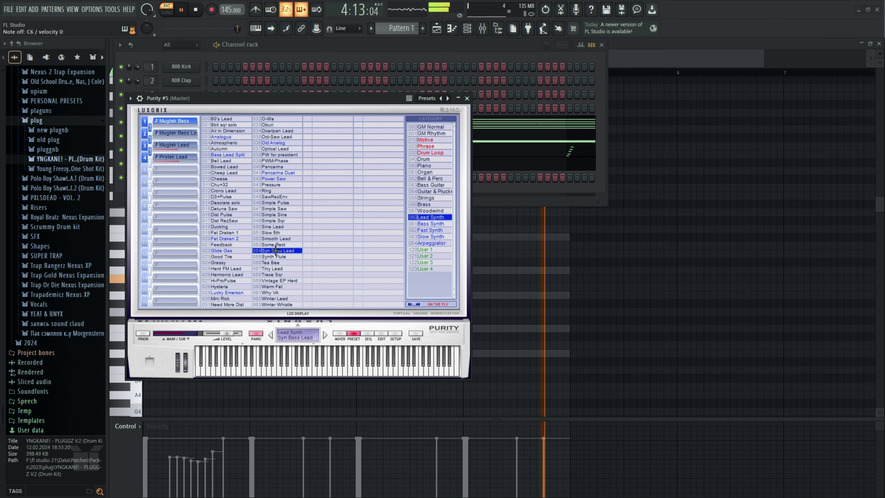
left_click(276, 244)
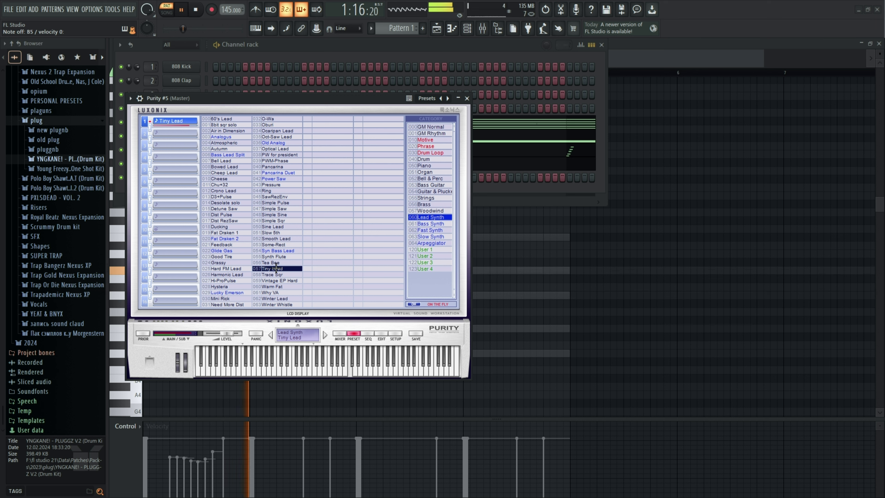
left_click(280, 280)
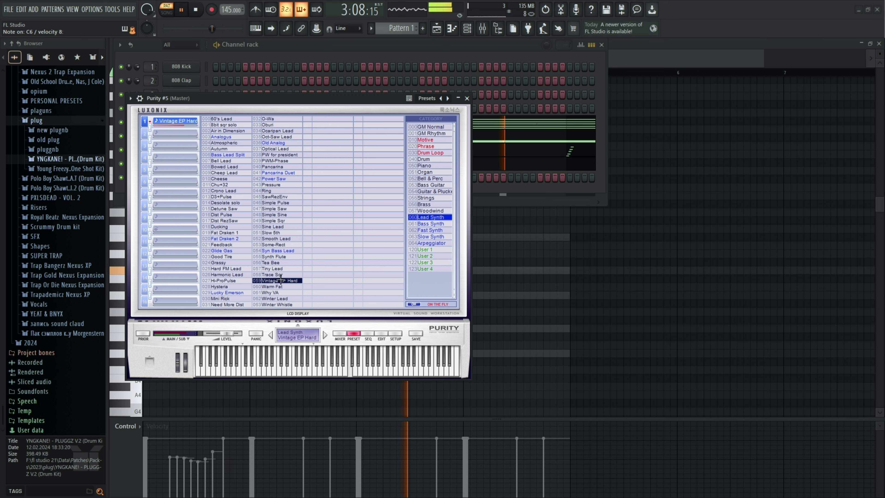
left_click(229, 293)
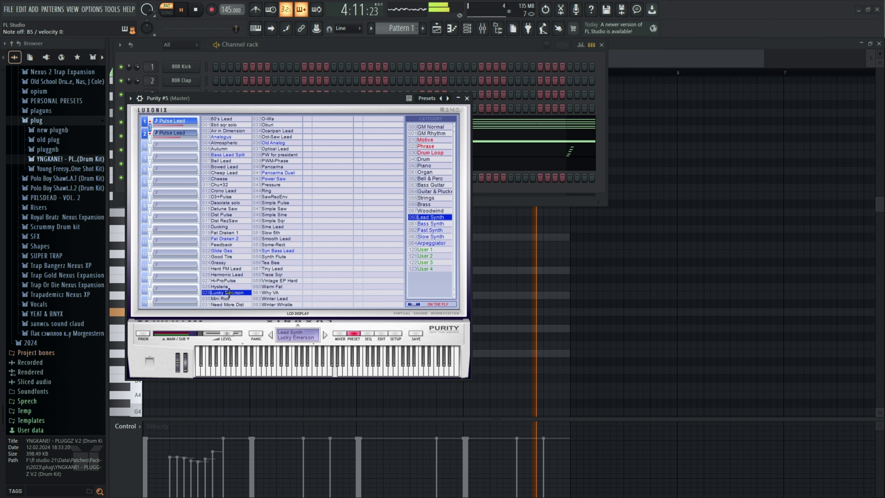
left_click(228, 275)
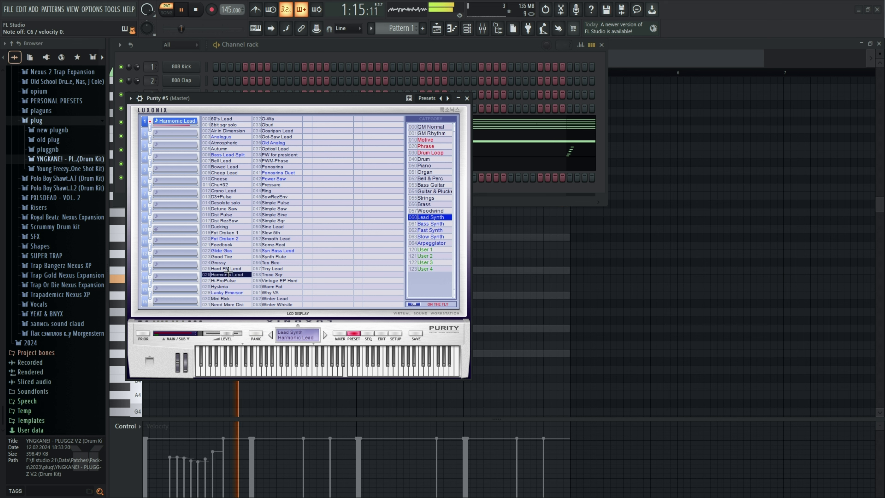
Audition more Lead Synth presets in Purity #5, from Good Tire through Ducking and Chu+32 to Cheep Lead, and close the instrument
left_click(228, 256)
left_click(228, 251)
left_click(229, 245)
left_click(230, 238)
left_click(230, 227)
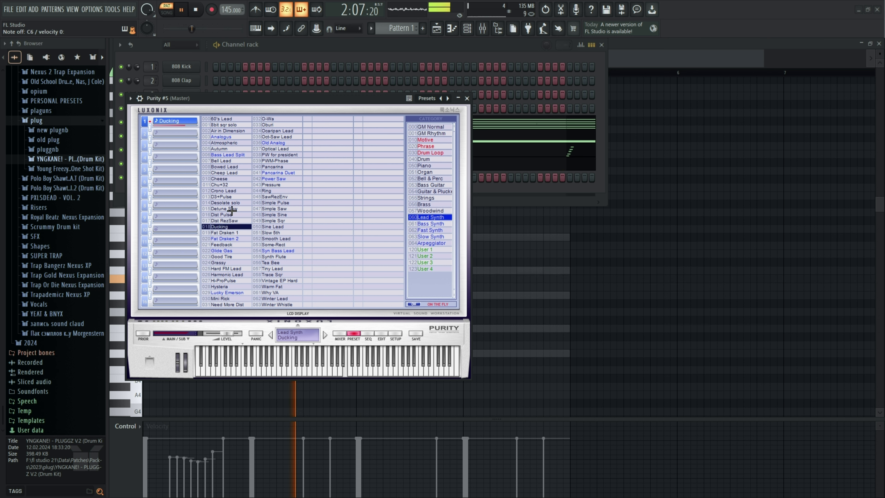
left_click(232, 184)
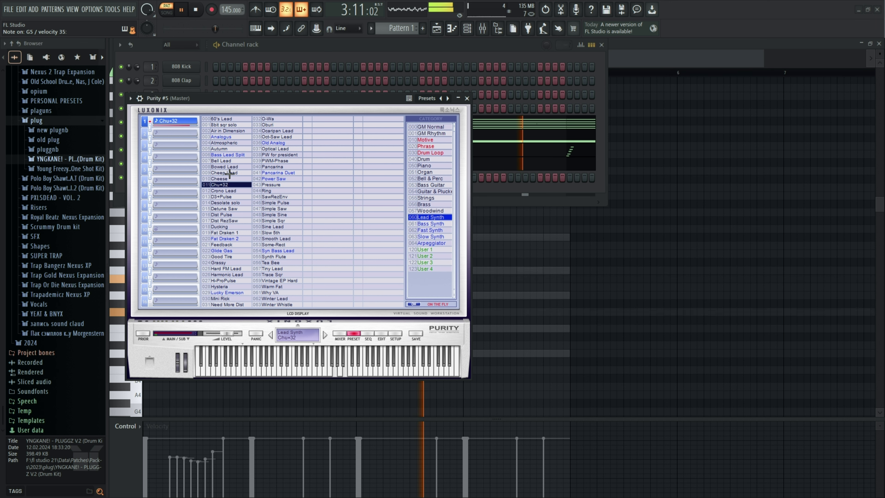
left_click(228, 172)
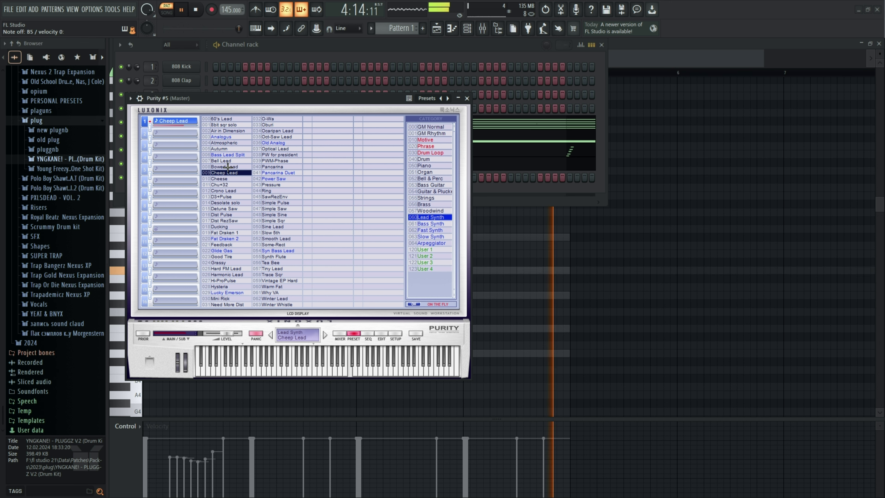
left_click(466, 98)
In Purity #5's piano roll, draw a five-note pattern from the start of bar 2: G5, D6, Bb5 and a simultaneous G5 and D6
left_click(452, 29)
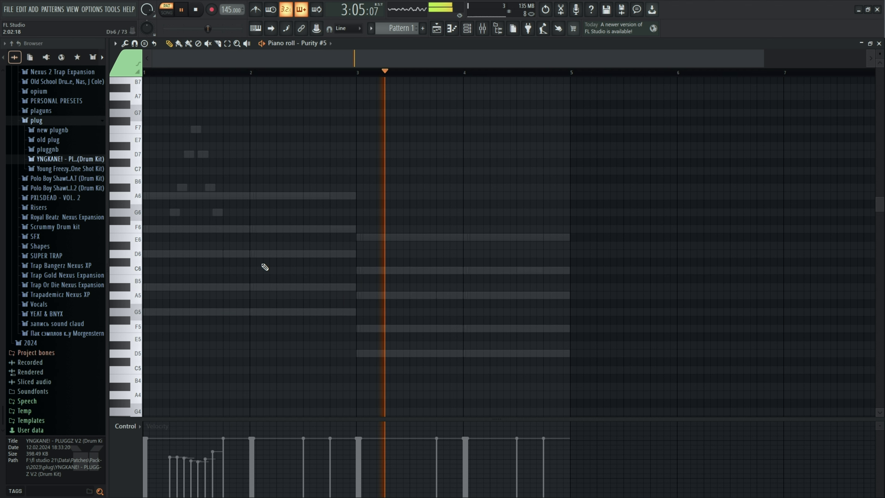
key("space")
left_click(253, 286)
scroll(254, 290, "up", 3)
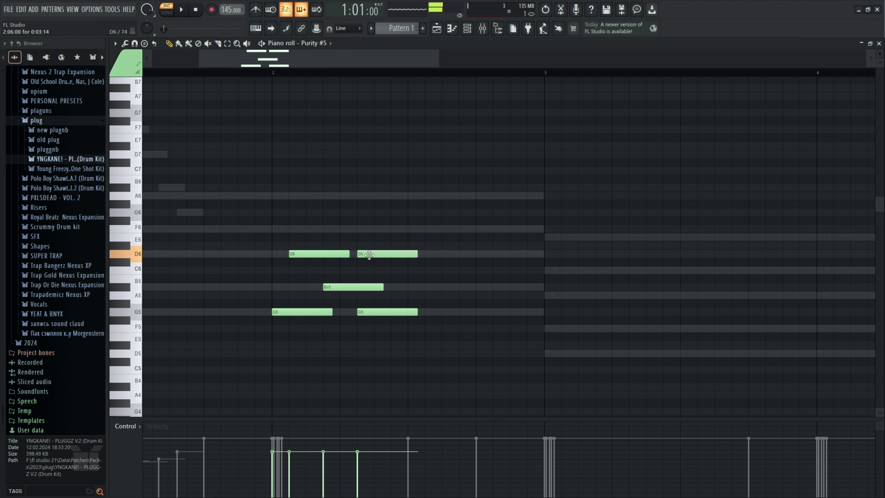
Duplicate the five-note pattern and, with snap set to none, align the copy half a bar after the original in bar 2
left_click_drag(436, 229, 304, 313)
key("ctrl+b")
left_click_drag(424, 309, 411, 310)
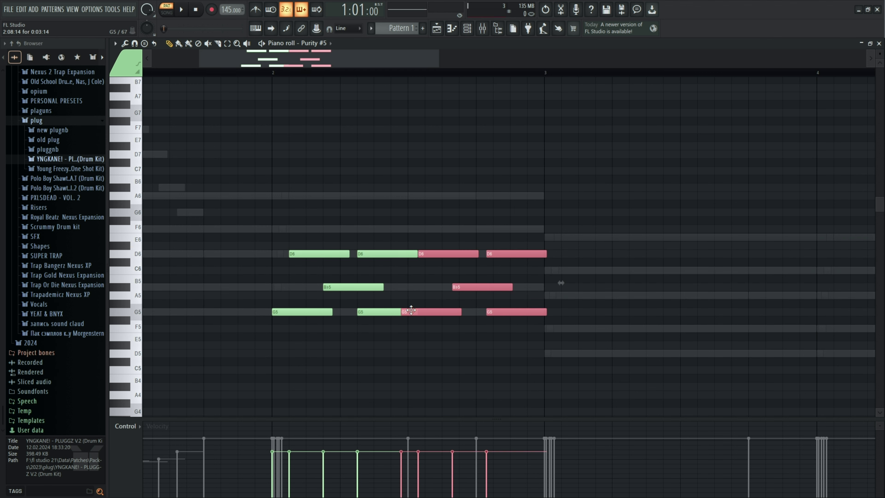
scroll(410, 308, "up", 4)
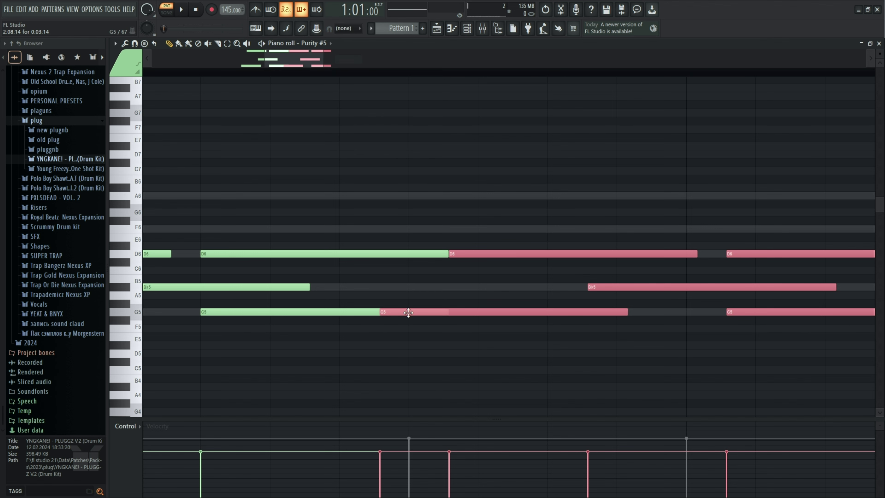
left_click_drag(408, 312, 434, 315)
key("space")
scroll(363, 344, "down", 7)
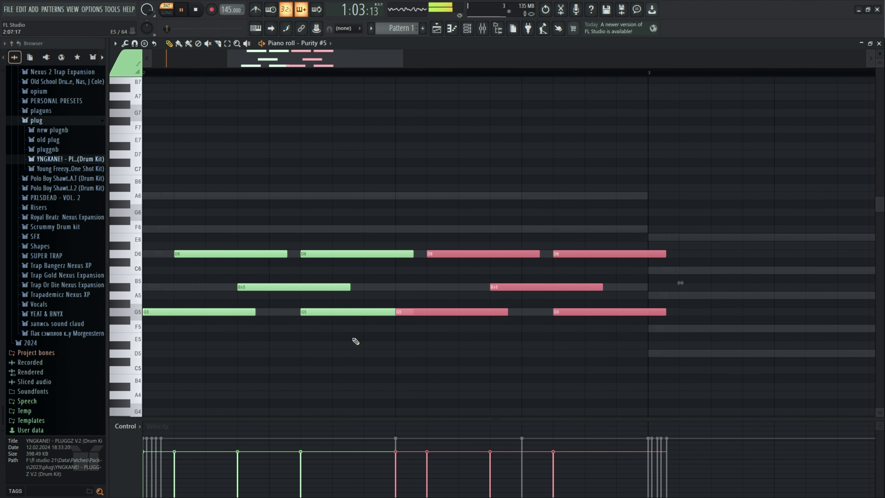
Raise all of Purity #5's notes by one octave and duplicate the bar 2 pattern into bar 4
key("ctrl+a")
key("ctrl+Up")
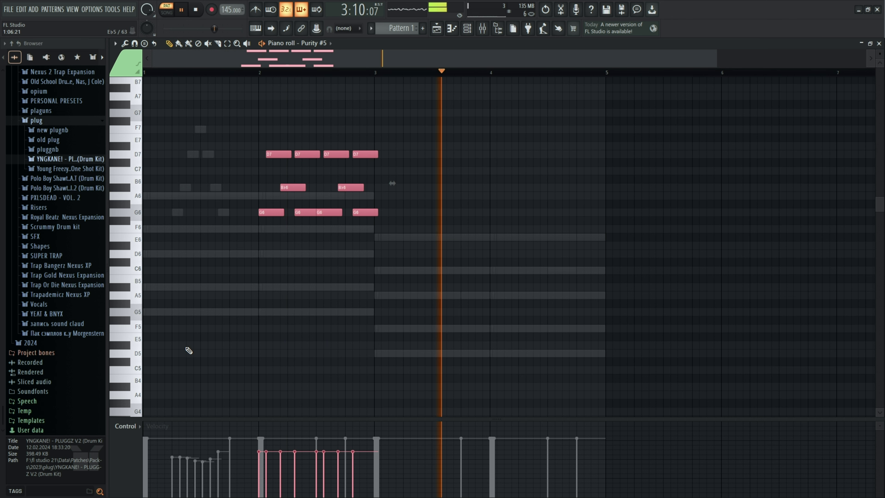
left_click_drag(375, 73, 24, 125)
key("ctrl+b")
left_click(433, 75, "ctrl")
key("space")
Transpose the copied pattern in bar 4 down five semitones so that it uses D6, F6 and A6
left_click_drag(669, 138, 489, 214, "ctrl")
key("ctrl+Down")
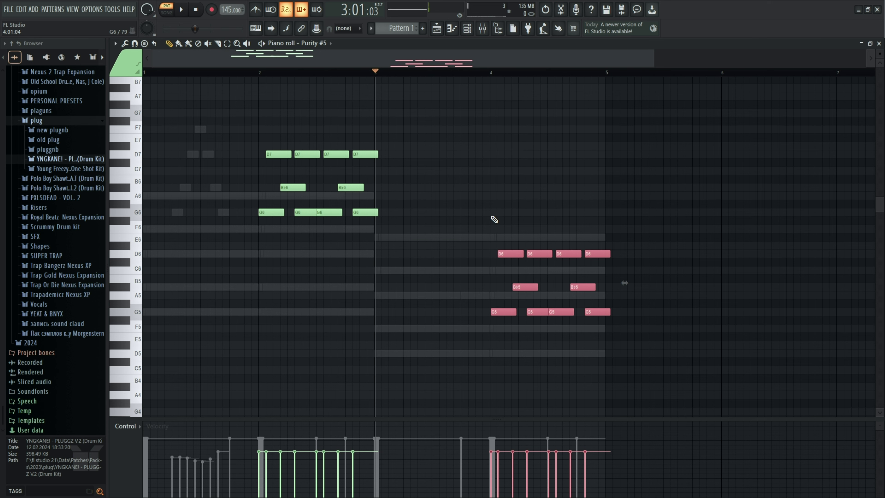
key("Down")
key("Down")
key("Down")
key("Down")
key("Down")
key("ctrl+Up")
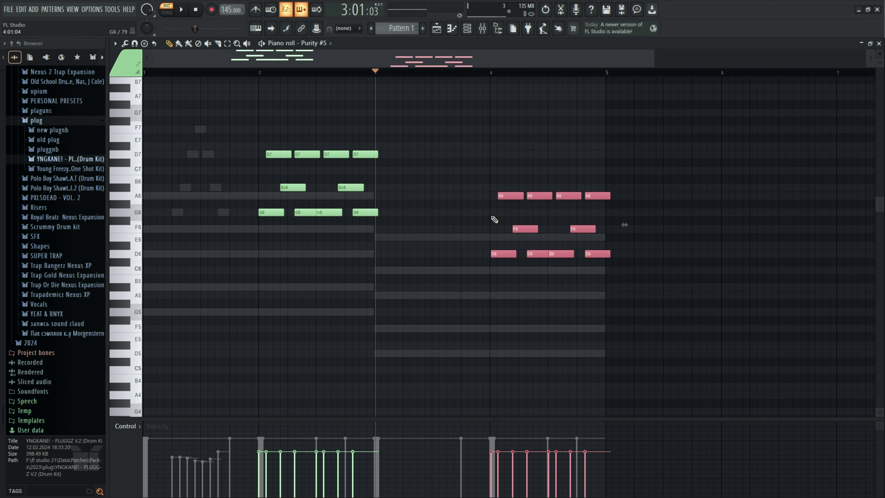
Play the pattern and lower the note velocities in bars 2 and 4 along gently falling slopes
key("F6")
left_click(181, 267)
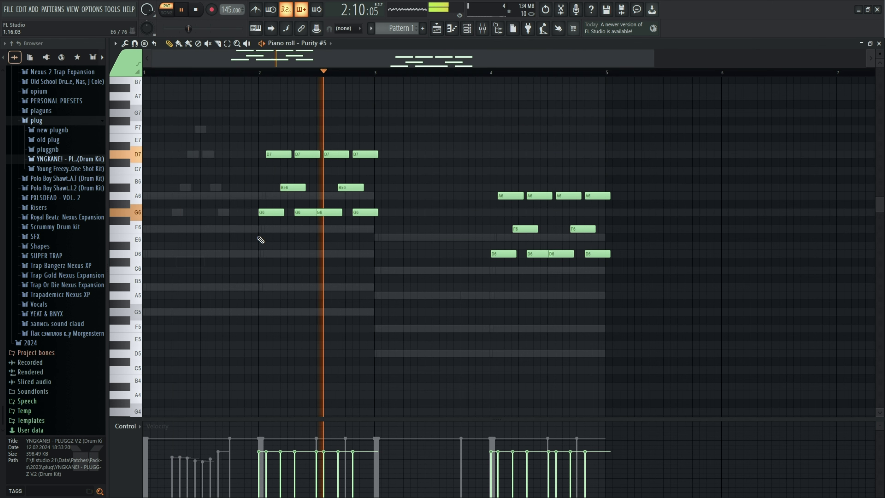
left_click_drag(257, 453, 376, 463)
left_click_drag(491, 454, 573, 462)
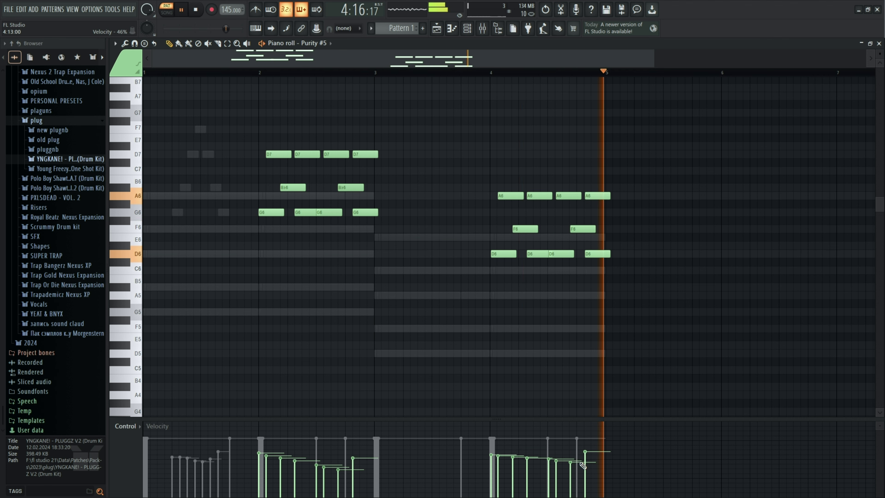
Set the snap to Line, slice the last A6 and D6 notes at the start of bar 5 and delete the overhanging pieces
scroll(624, 208, "up", 3, "ctrl")
scroll(625, 208, "up", 2, "ctrl")
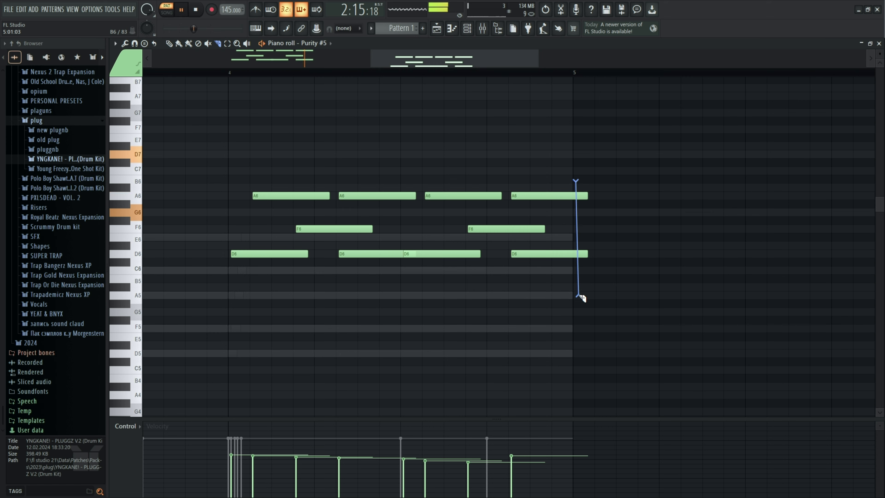
scroll(600, 243, "up", 2, "ctrl")
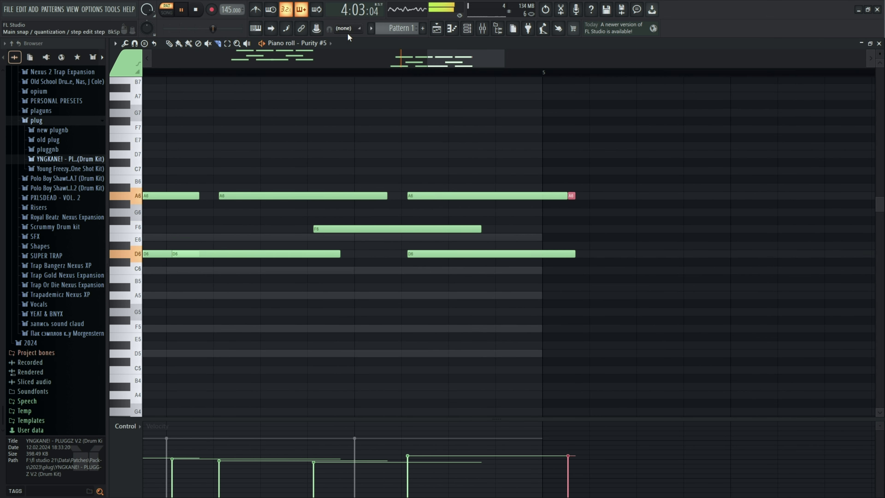
key("BackSpace")
left_click_drag(545, 189, 544, 323)
left_click_drag(568, 163, 550, 275)
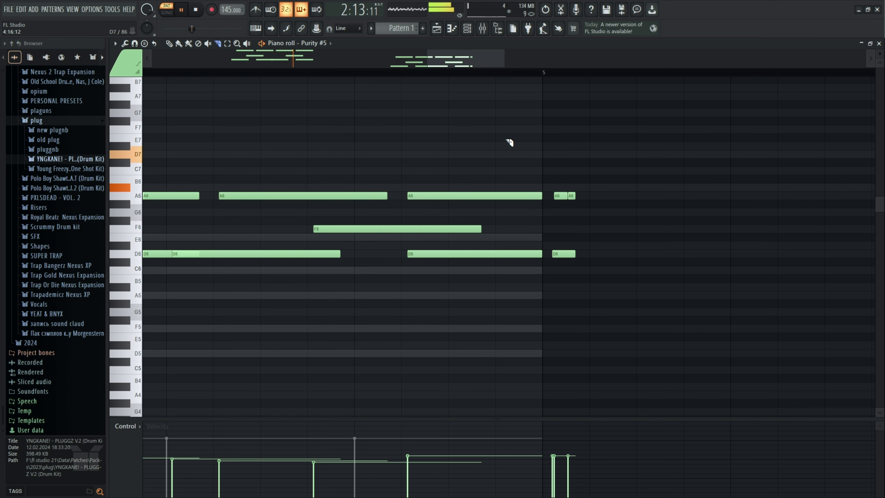
right_click(561, 253)
scroll(476, 310, "down", 6, "ctrl")
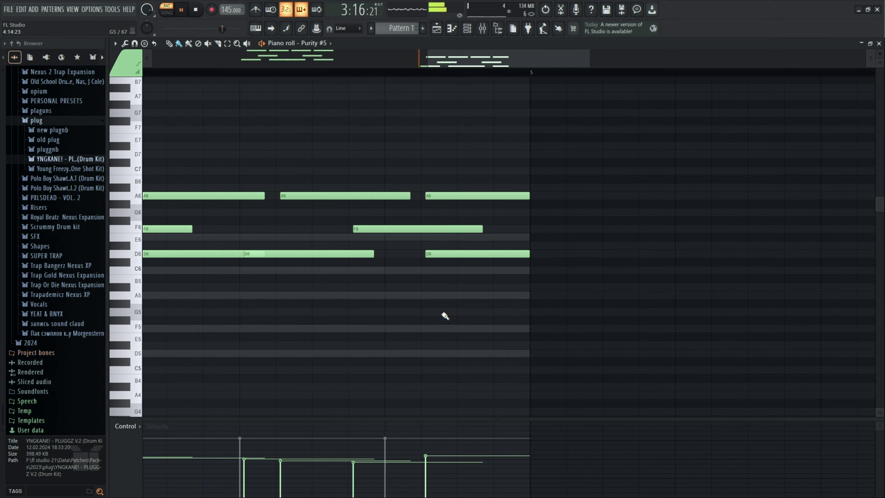
Reopen Purity #5 from the channel rack, load the Lead Synth preset Autumn and close the instrument
left_click(466, 28)
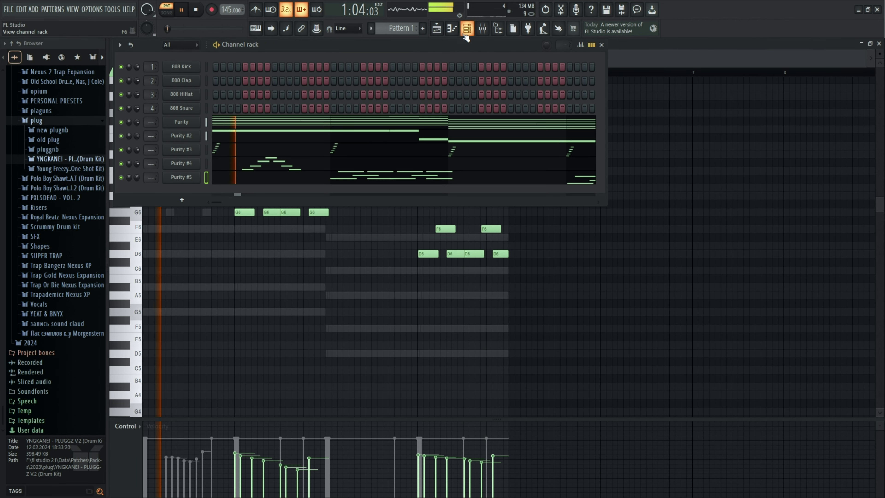
left_click(177, 178)
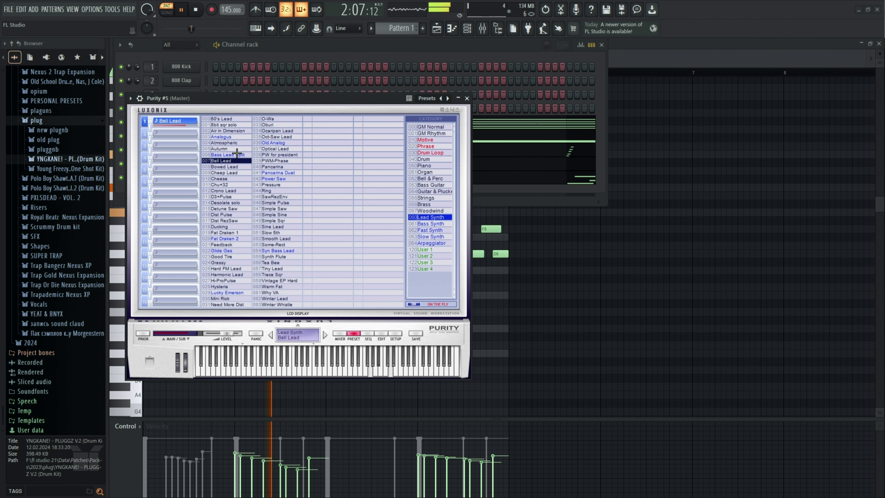
left_click(224, 149)
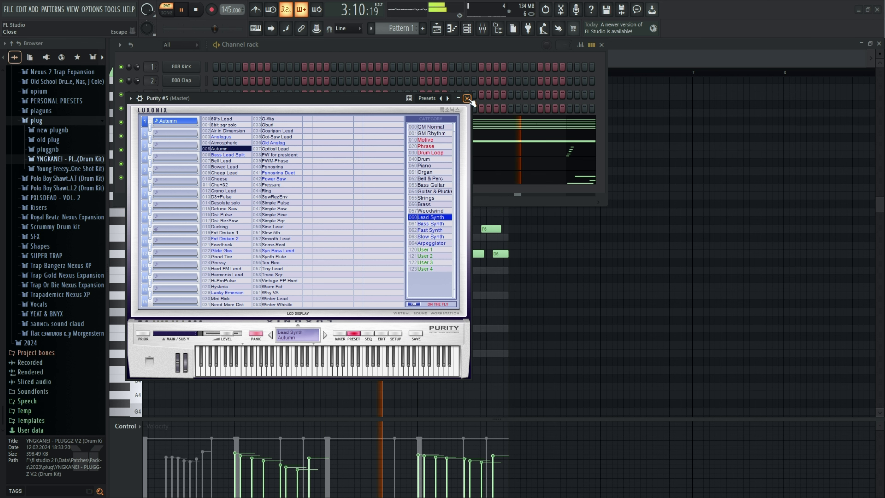
left_click(467, 98)
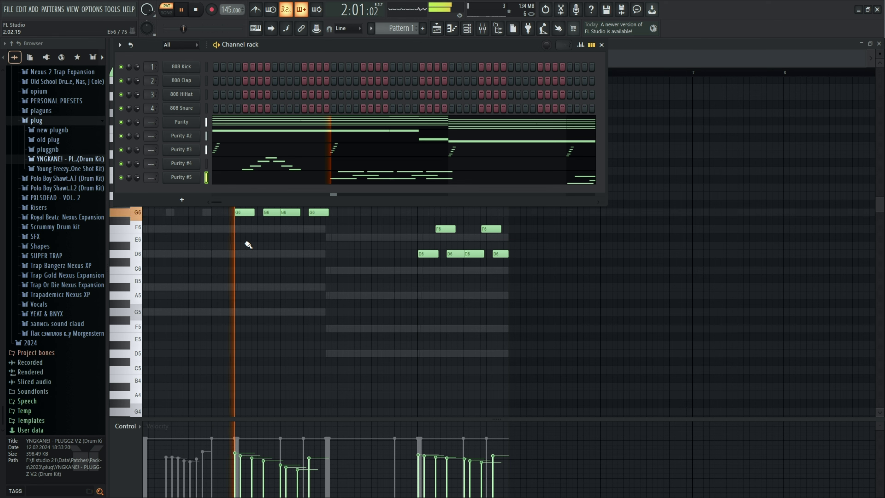
Add another Purity instrument channel to the pattern and show the Fast Synth category in its preset list
left_click(182, 200)
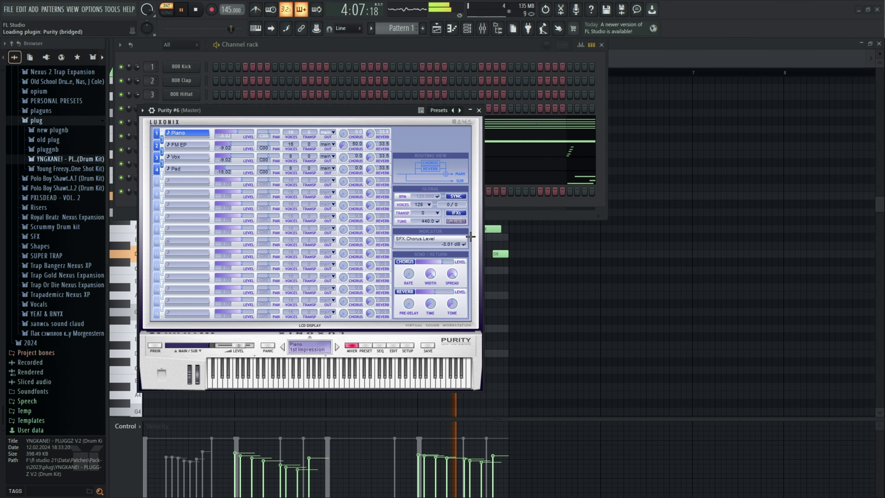
left_click(370, 345)
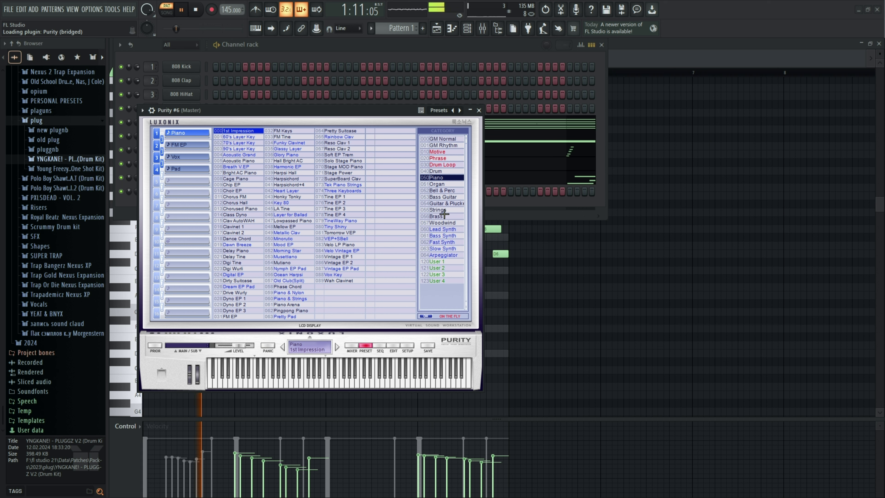
left_click(447, 242)
Audition Poly Scifi, Trance Bleep 3, Synth Sitar and Talking Steel in Purity #6, and load the Tekgate SQ preset
left_click(336, 197)
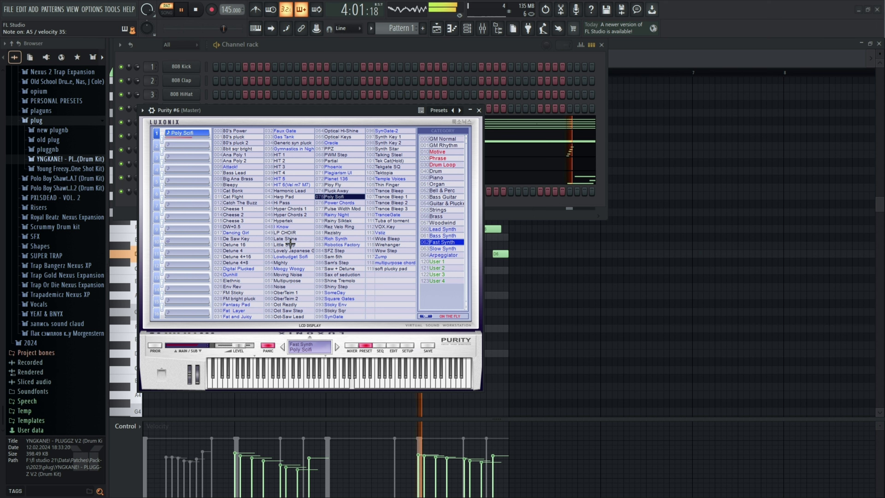
left_click(343, 268)
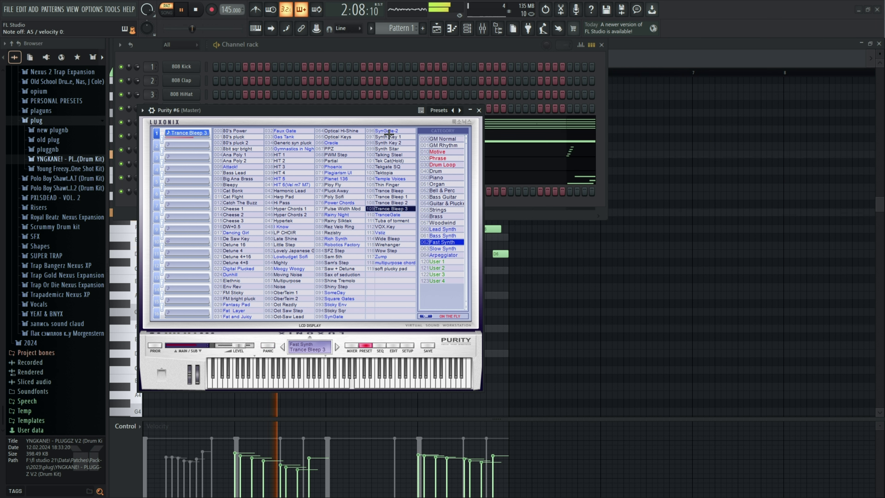
left_click(389, 132)
left_click(392, 154)
left_click(393, 149)
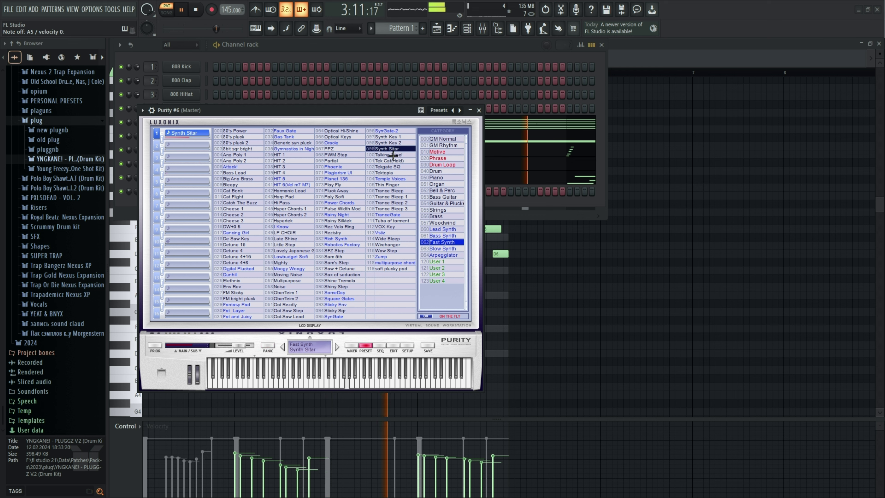
left_click(393, 155)
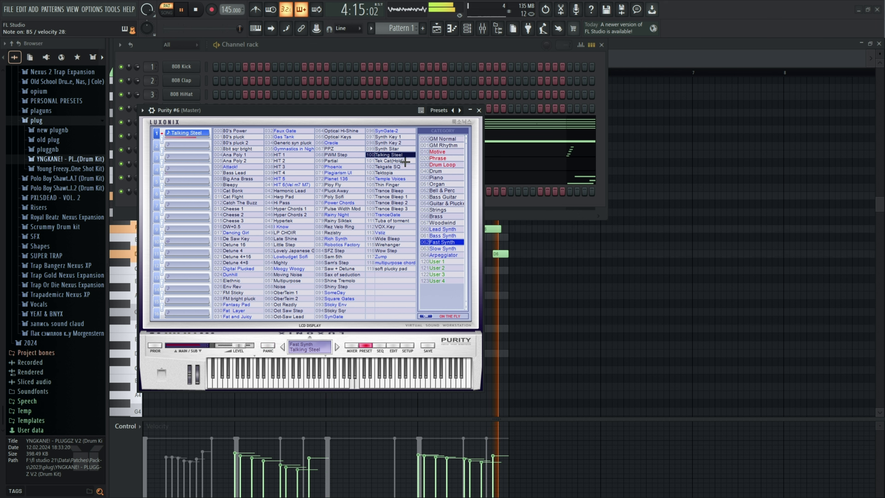
left_click(405, 161)
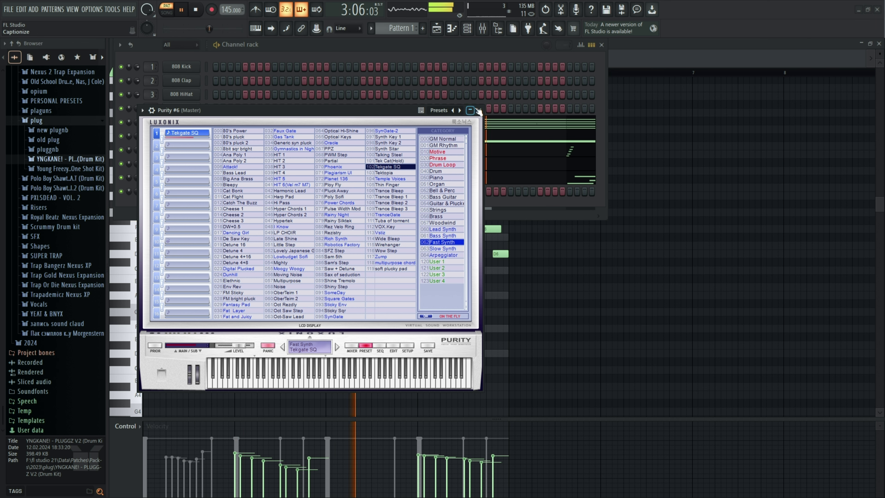
Close Purity #6 and, in the piano roll, copy all notes of the Purity #5 channel
left_click(472, 110)
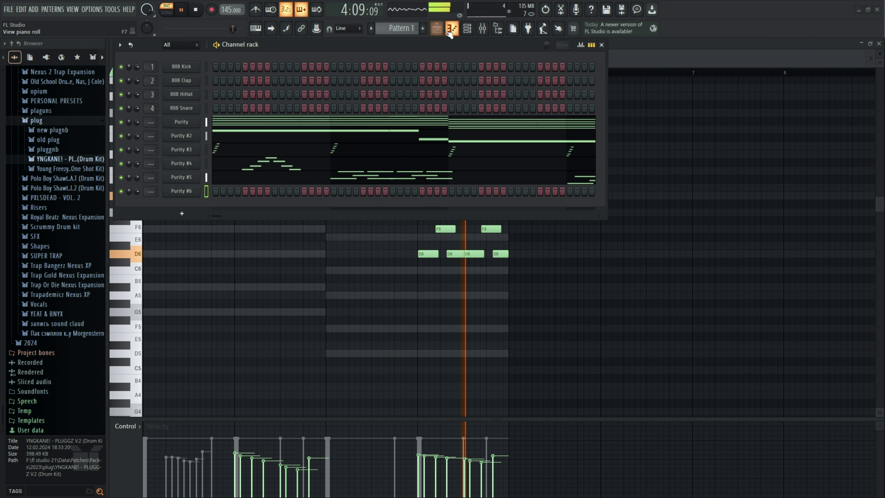
left_click(450, 29)
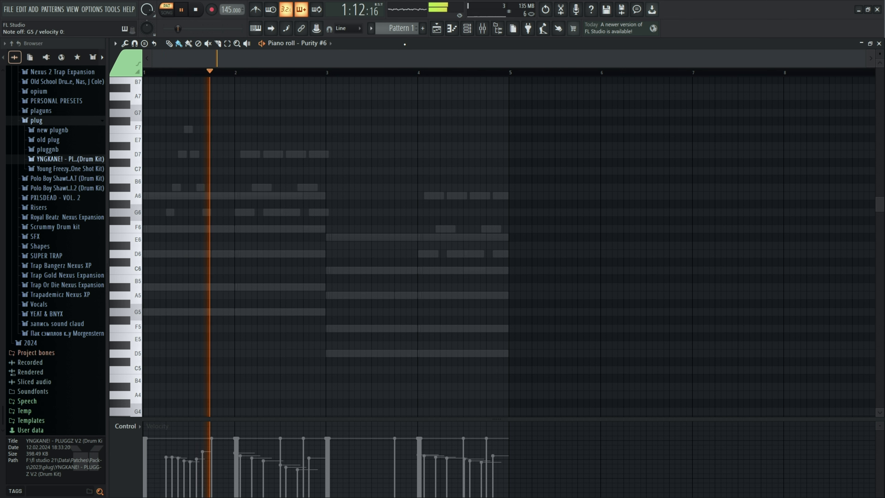
left_click(303, 43)
left_click(310, 59)
left_click(310, 44)
left_click(319, 131)
key("space")
left_click_drag(512, 111, 167, 312)
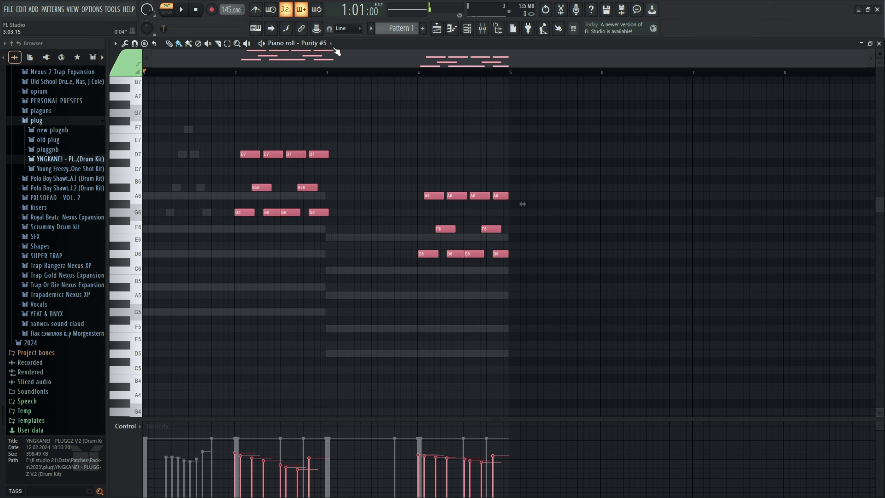
Paste the copied Purity #5 notes into the Purity #6 channel and play the pattern with Purity #5 muted
left_click(310, 44)
left_click(318, 139)
left_click_drag(147, 162, 239, 161)
key("space")
key("F6")
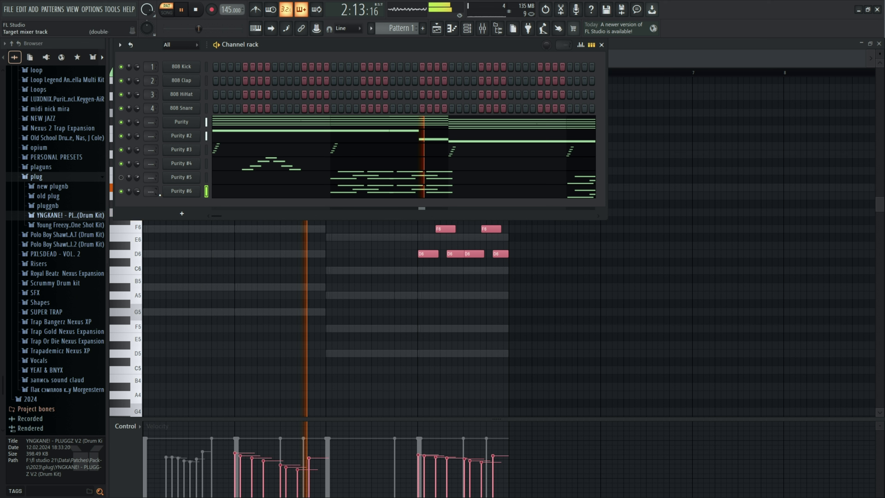
Stop playback and clear the pasted notes from the Purity #6 channel
right_click(198, 190)
left_click(315, 198)
key("space")
right_click(198, 197)
left_click(307, 191)
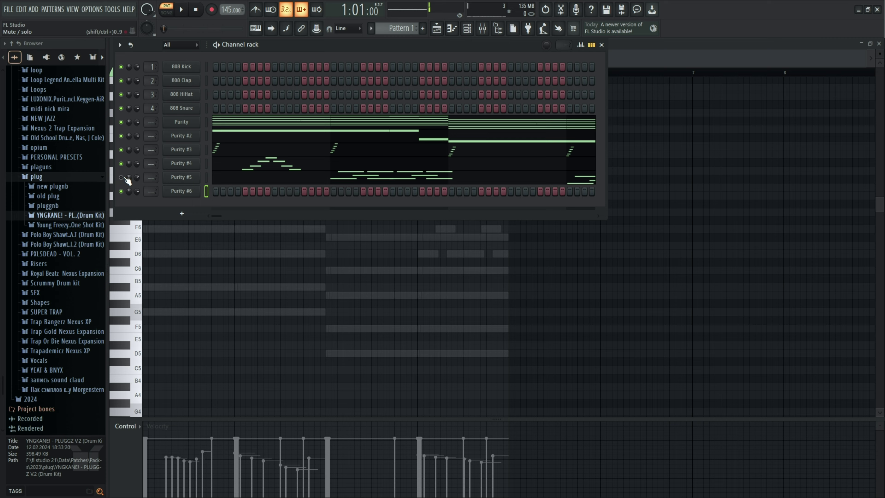
In the Purity #6 piano roll, place a descending run of A6, F6, D6 and Bb5 on the four beats of bar 2
right_click(258, 257)
key("space")
scroll(196, 257, "up", 2)
left_click(280, 196)
left_click(315, 229)
left_click(353, 253)
left_click(389, 288)
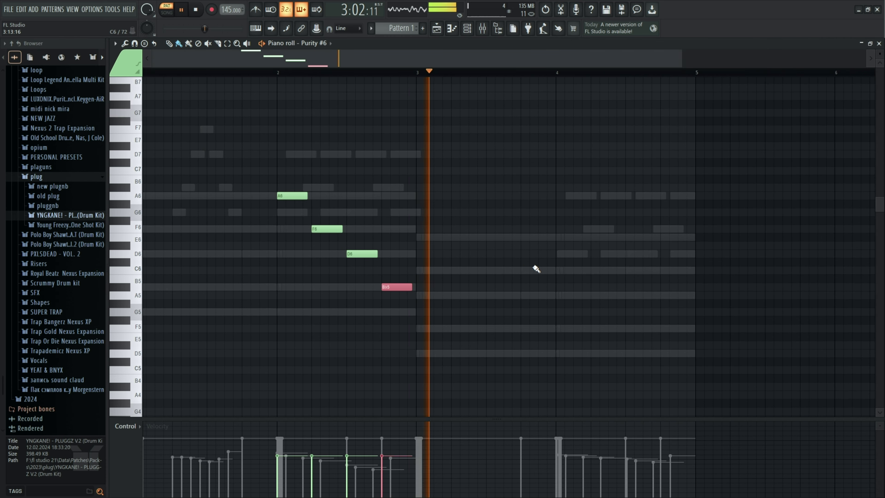
Add E6, C6 and E6 notes in bar 4 of Purity #6, on beats one, three and four
scroll(428, 246, "up", 1)
left_click(348, 237)
left_click(429, 270)
left_click(463, 237)
scroll(494, 271, "down", 2)
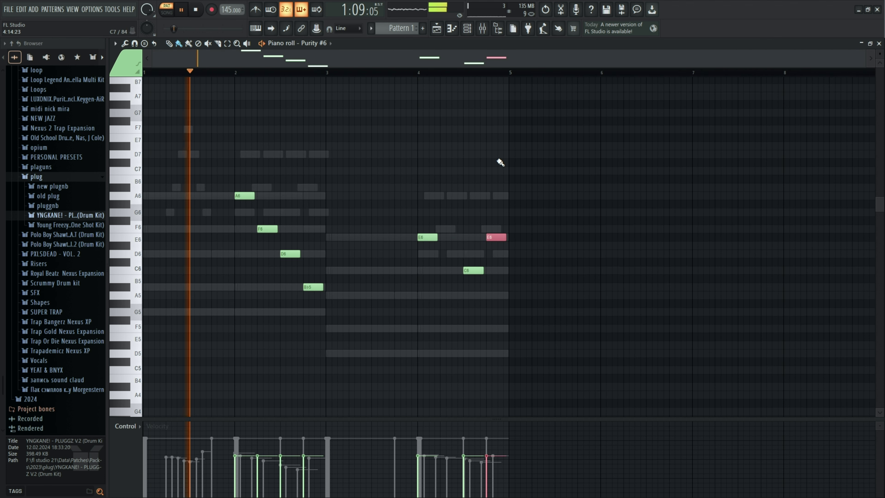
Add another Purity instrument channel to the pattern and show the Lead Synth category in its preset list
key("F6")
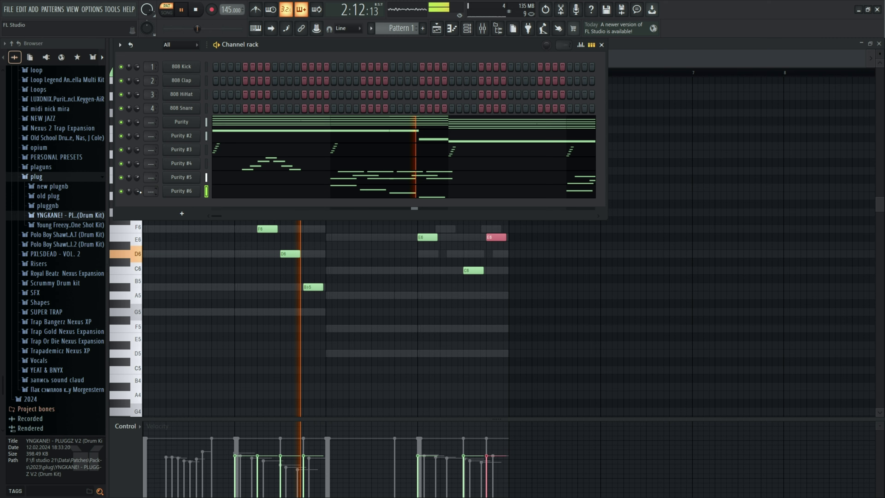
left_click(191, 214)
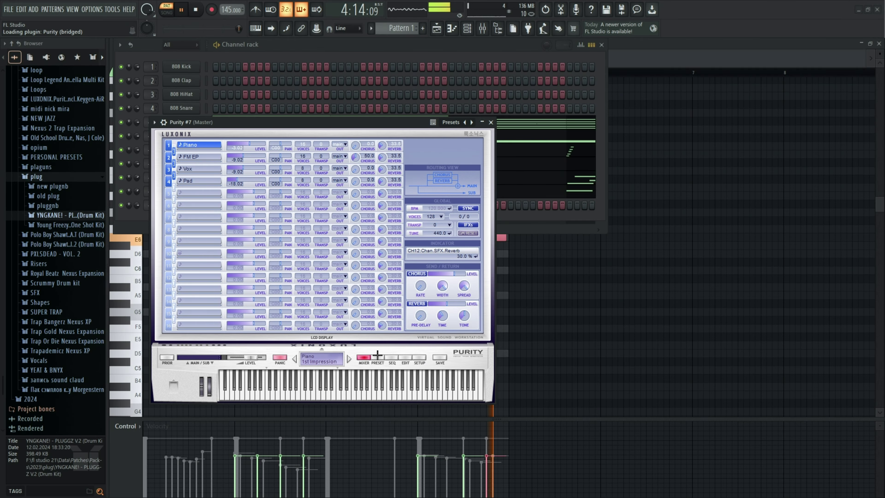
left_click(377, 356)
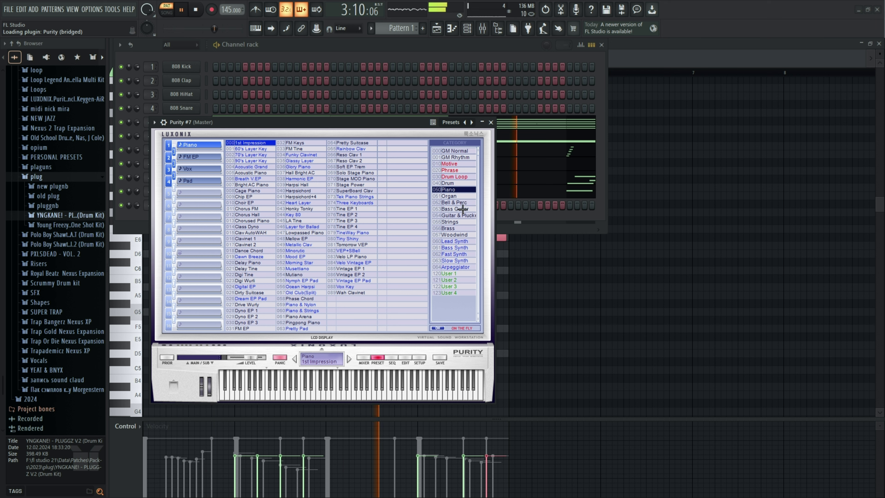
left_click(462, 202)
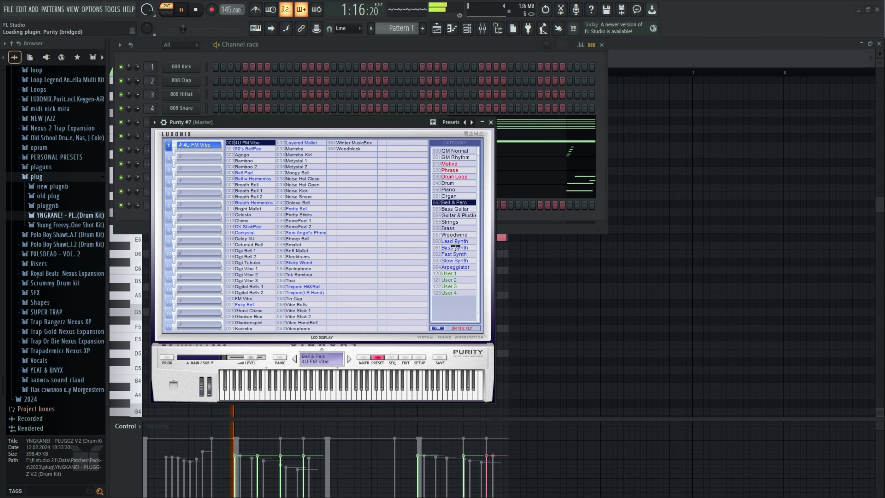
left_click(454, 241)
Audition Fat Draken 2, Feedback, Good Tire, Harmonic Lead, Hard FM Lead and Lucky Emerson in Purity #7, load Trace Sqr and close the instrument
left_click(252, 262)
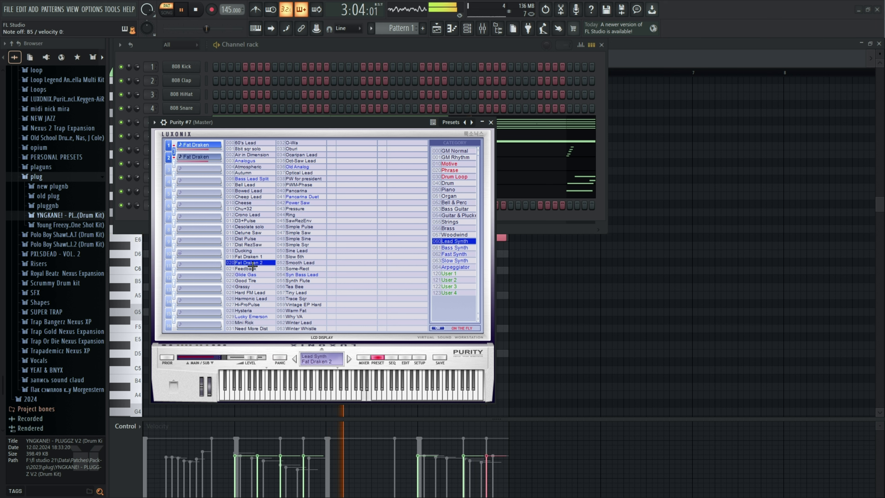
left_click(253, 269)
left_click(254, 280)
left_click(257, 298)
left_click(258, 292)
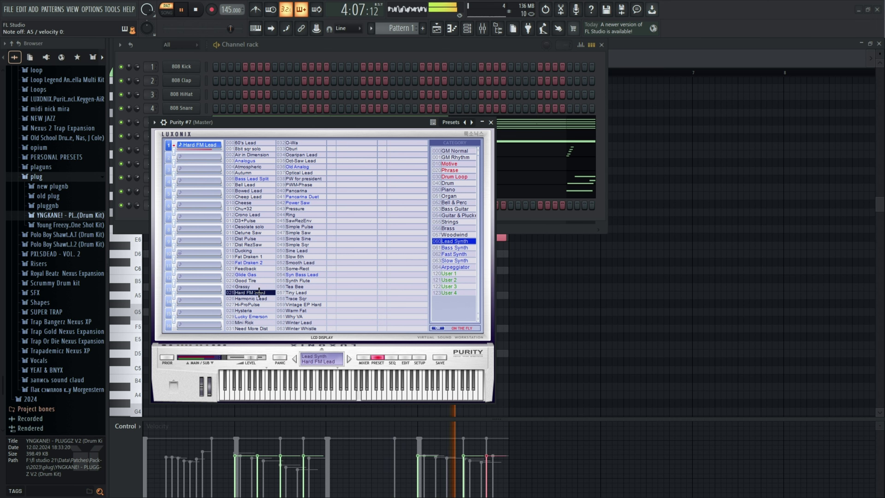
left_click(254, 316)
left_click(306, 298)
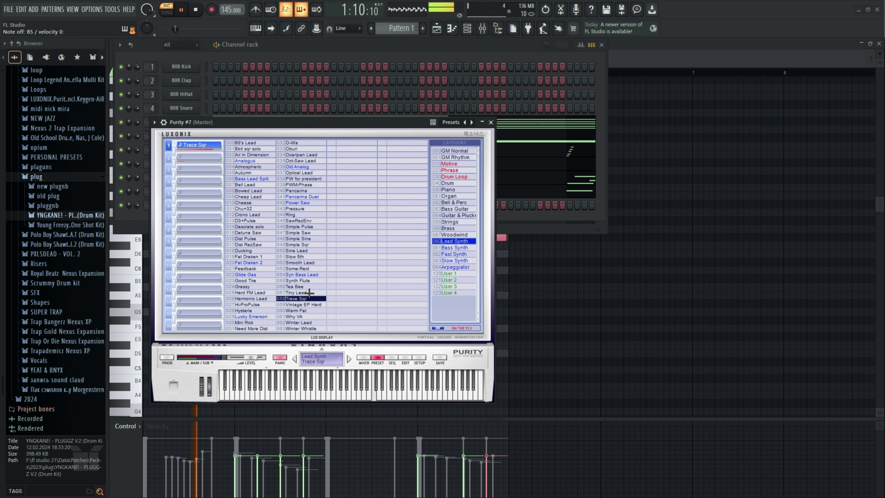
left_click(490, 122)
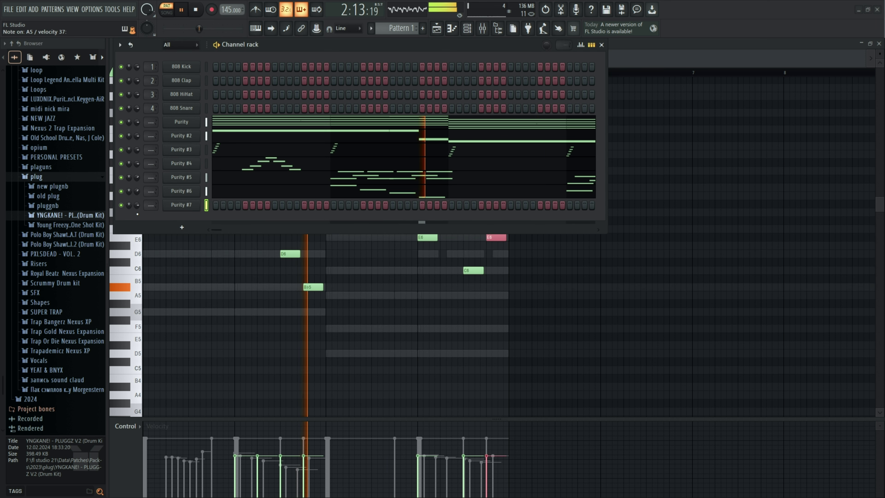
In the Purity #7 piano roll, place overlapping G5, Bb5, D6 and Bb5 notes on the four beats of bar 1
left_click(275, 196)
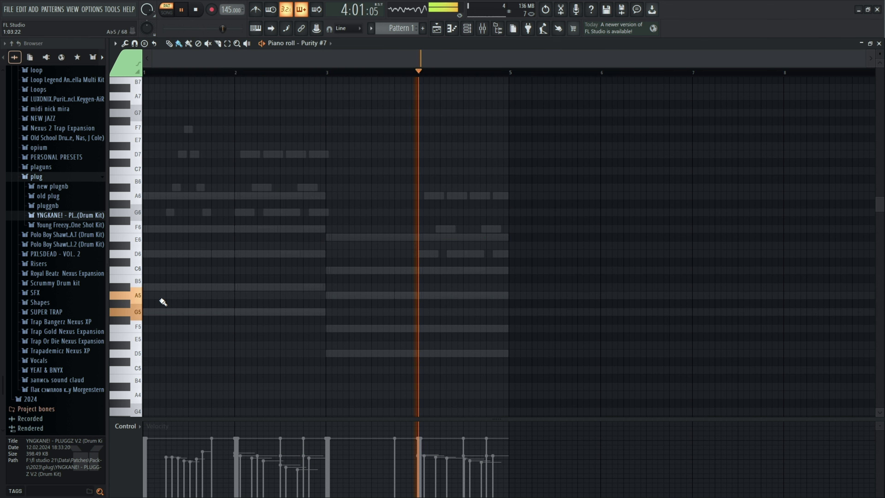
left_click(152, 312)
scroll(136, 317, "up", 2)
scroll(156, 308, "up", 2)
key("space")
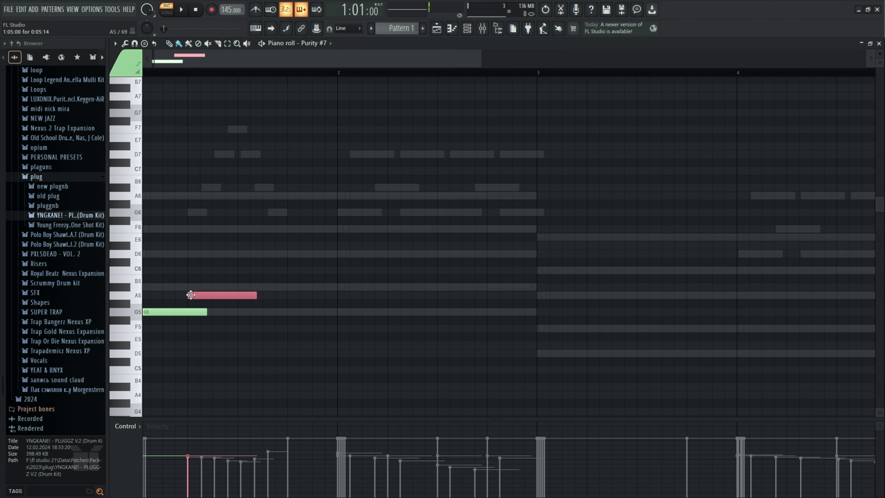
left_click(244, 256)
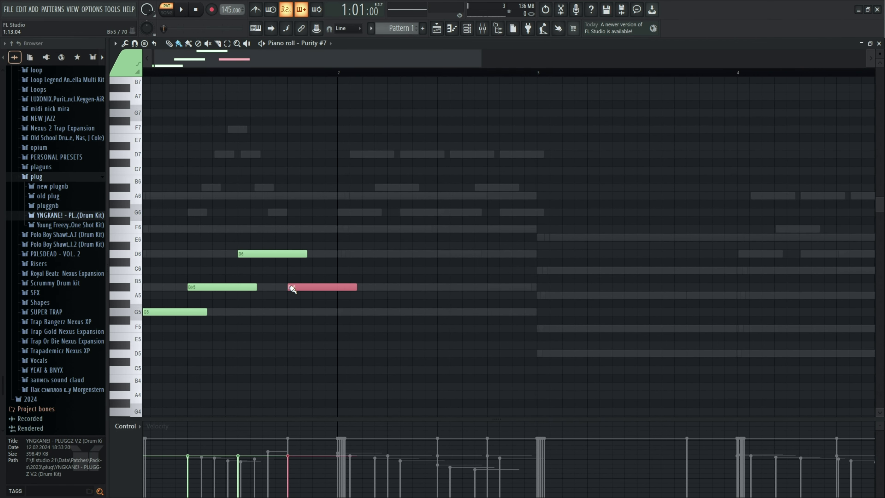
Duplicate the four-note phrase to the start of bar 3, transposed down to D5, F5, A5 and F5, and play it
key("ctrl+a")
scroll(307, 314, "down", 2)
mouse_move(155, 314)
left_mouse_down()
mouse_move(272, 316)
mouse_move(360, 356)
left_mouse_up()
key("space")
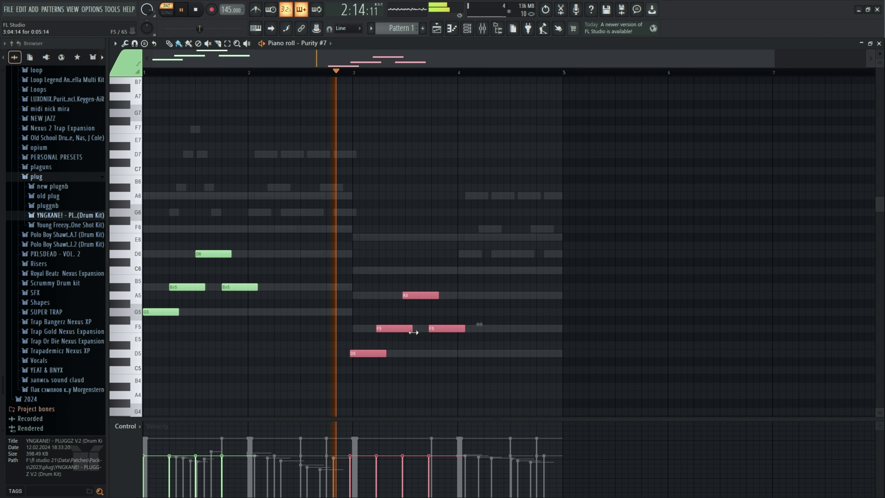
Select all Purity #7 notes and transpose them up one octave
left_click(453, 356, "ctrl")
key("ctrl+a")
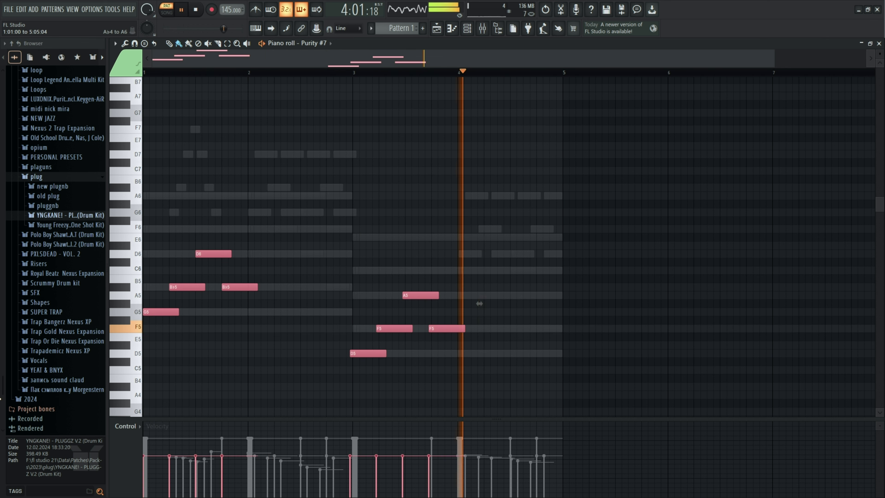
key("ctrl+Up")
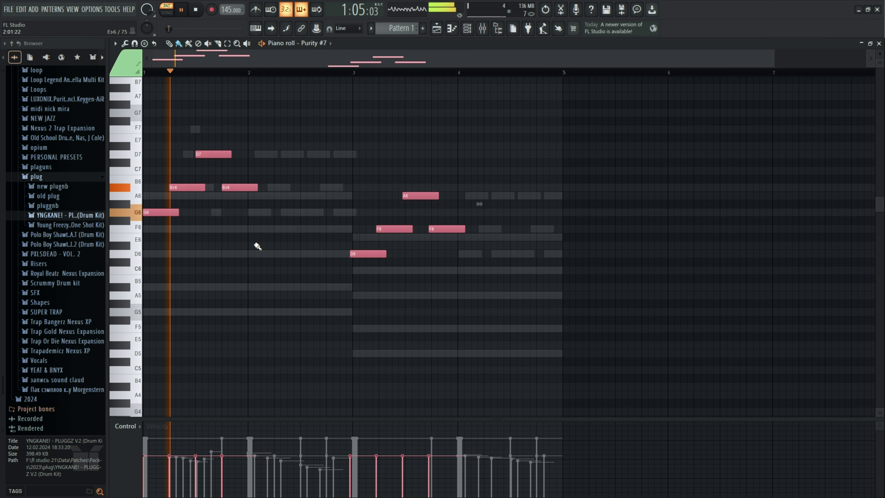
Reopen Purity #7, audition Simple Saw, Pressure, Power Saw, Pancarina Duet and Optical Lead, load Oburi and close the instrument
key("F6")
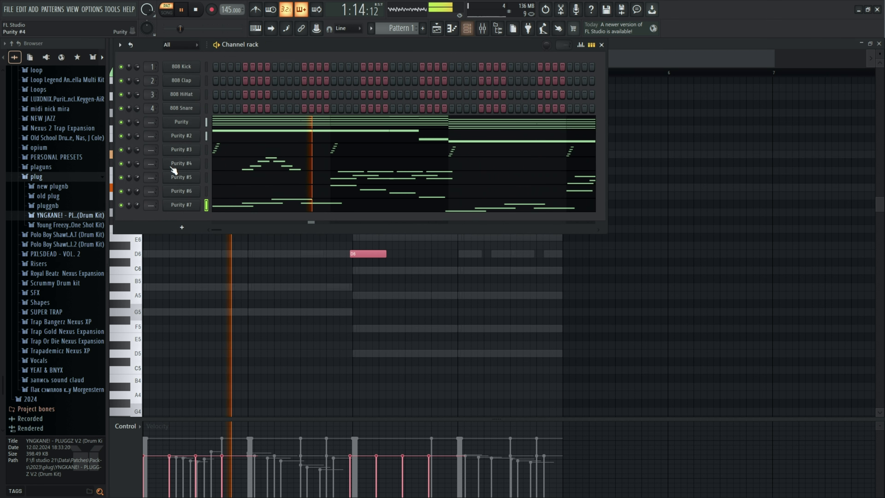
left_click(182, 227)
left_click(392, 259)
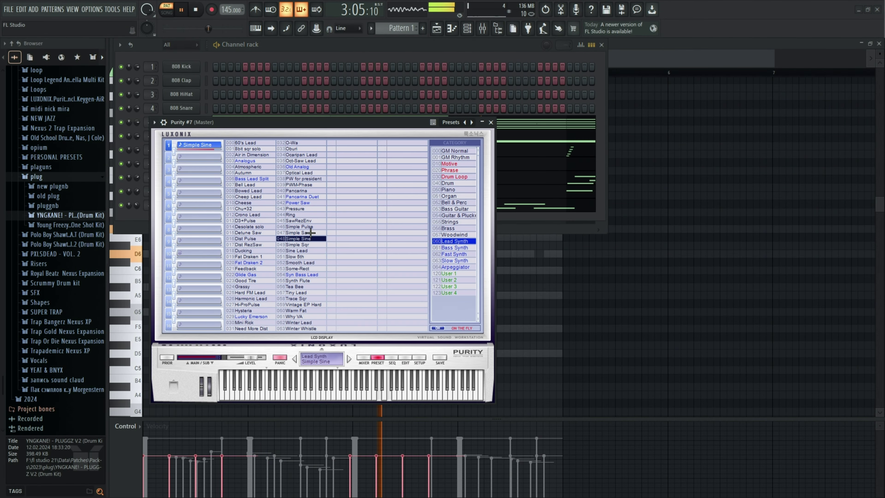
left_click(311, 233)
left_click(306, 209)
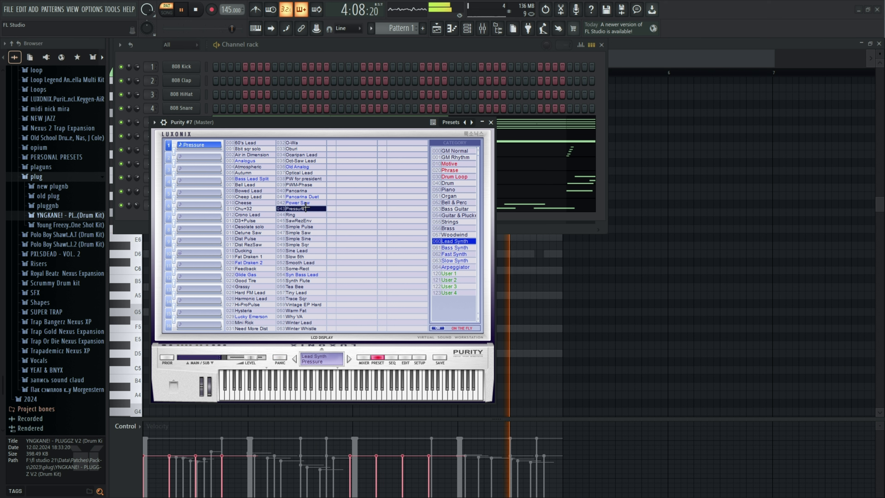
left_click(309, 202)
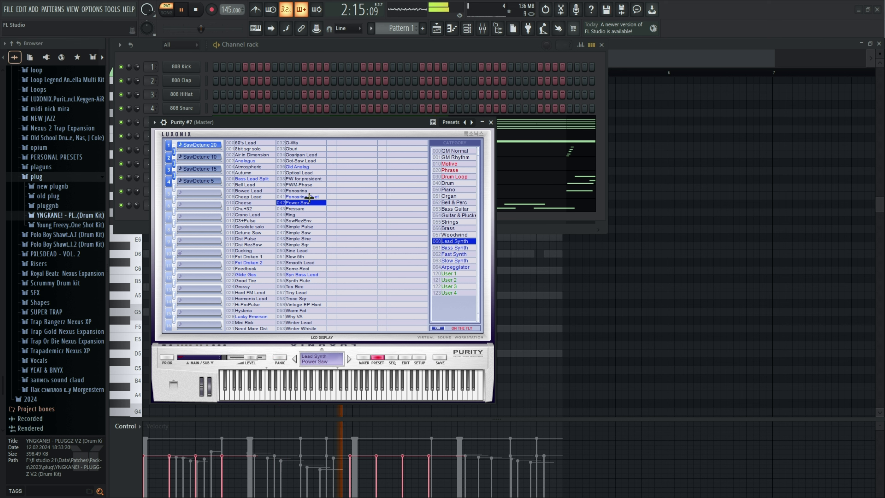
left_click(309, 196)
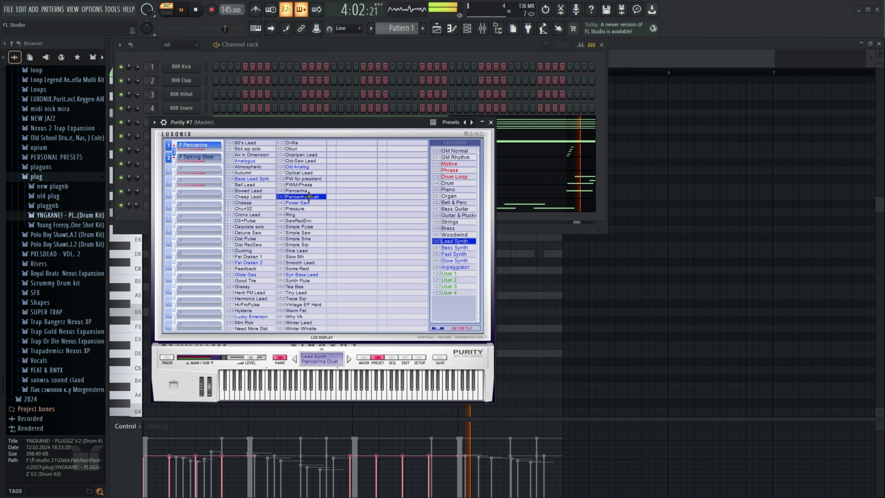
left_click(302, 173)
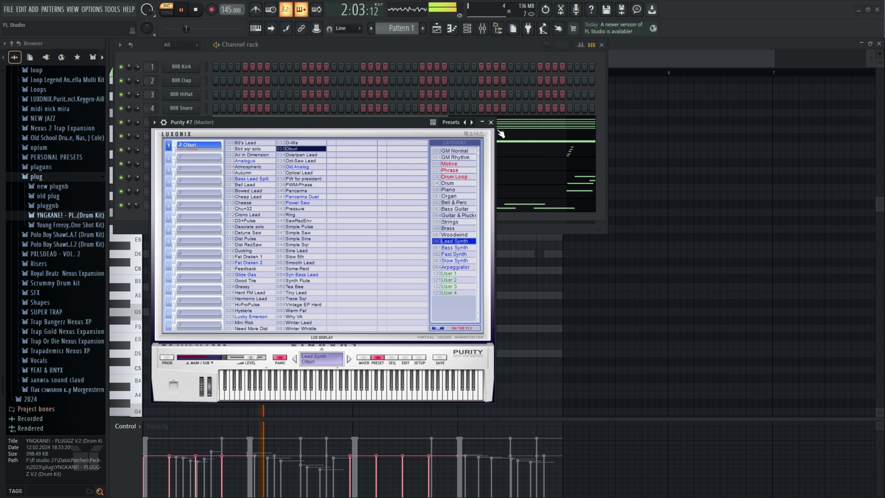
left_click(491, 122)
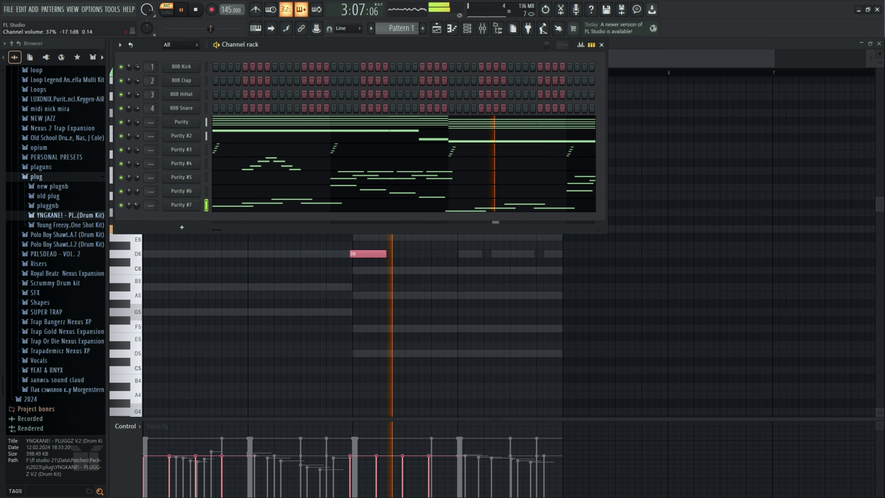
Add an eighth Purity instrument channel to the pattern and close its window
key("F8")
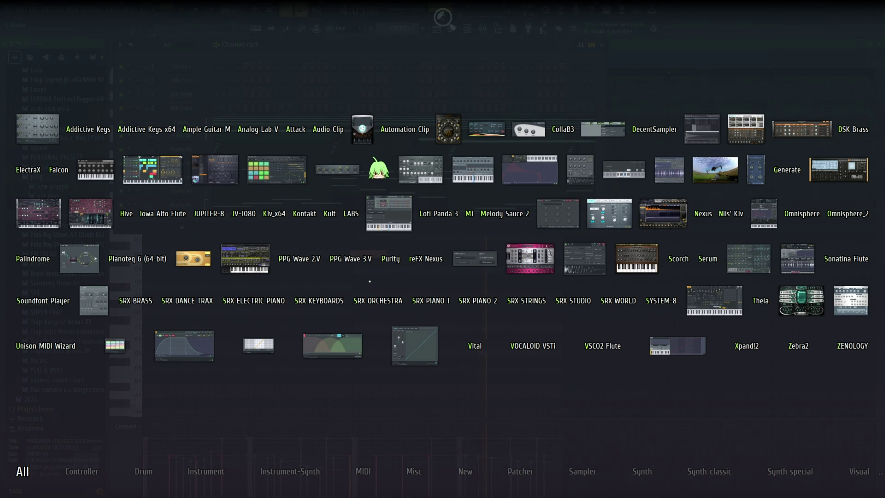
left_click(389, 269)
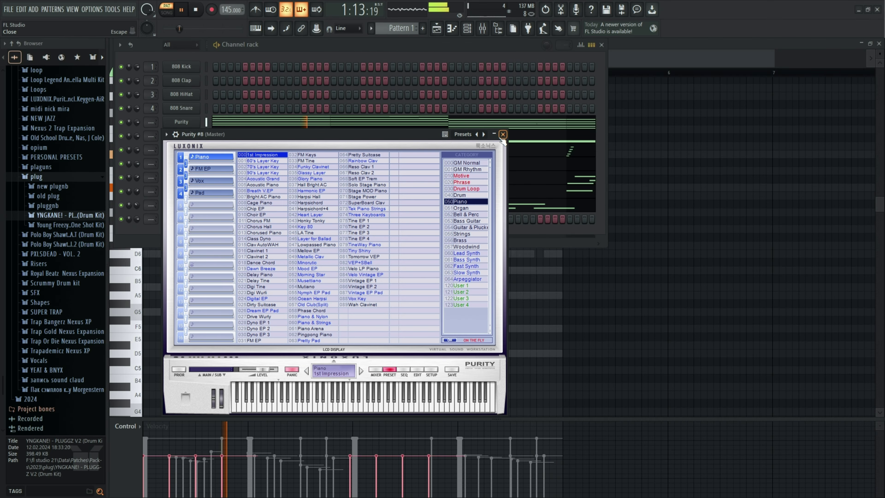
left_click(503, 134)
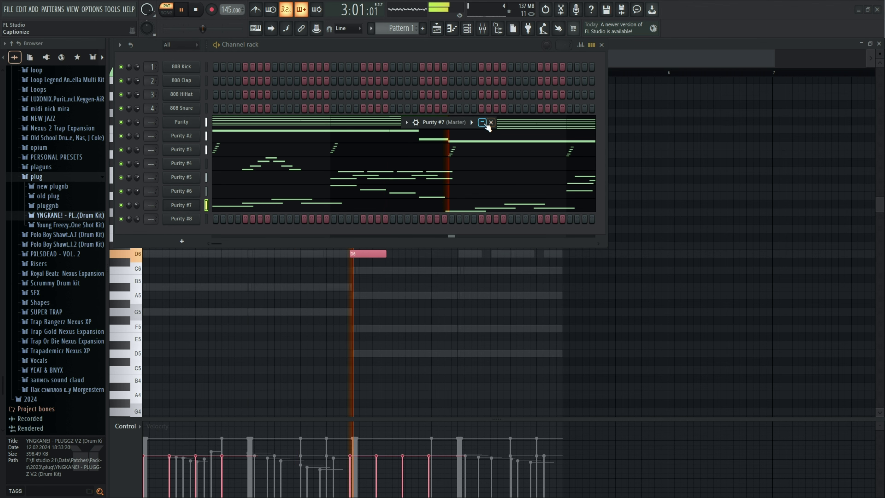
Restore the Purity #7 instrument, load the Lead Synth preset O-Wa and close it
left_click(482, 122)
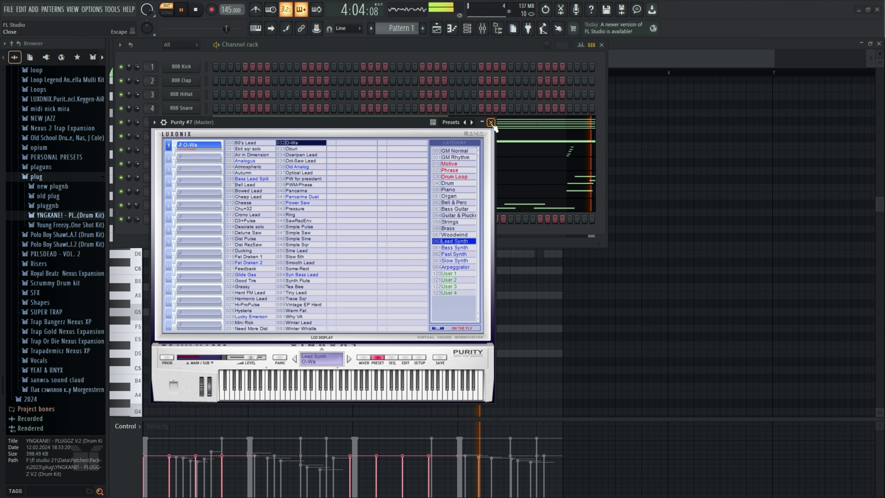
left_click(490, 123)
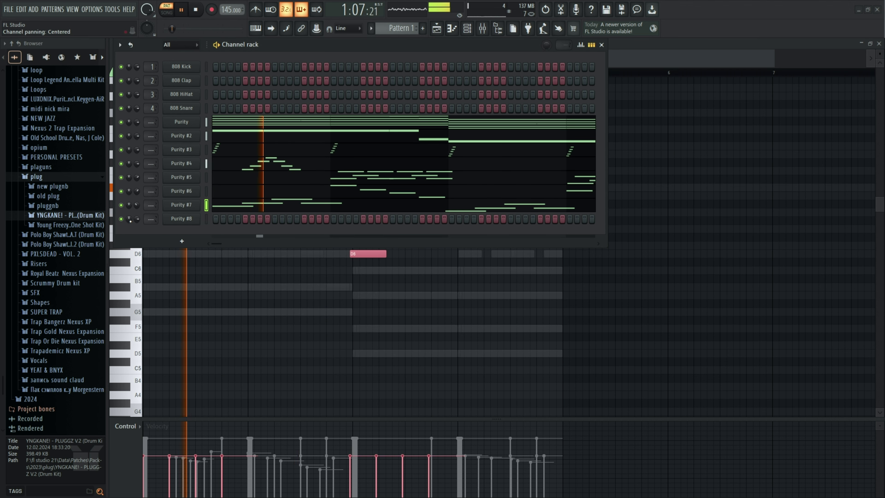
Open the Purity #8 instrument, audition presets in the Strings category, load ST Fast Strings and close it
left_click(181, 218)
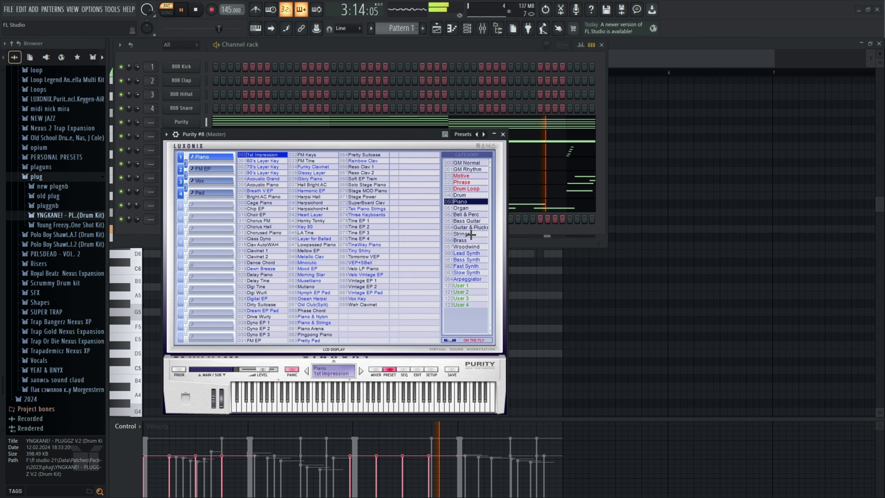
left_click(471, 235)
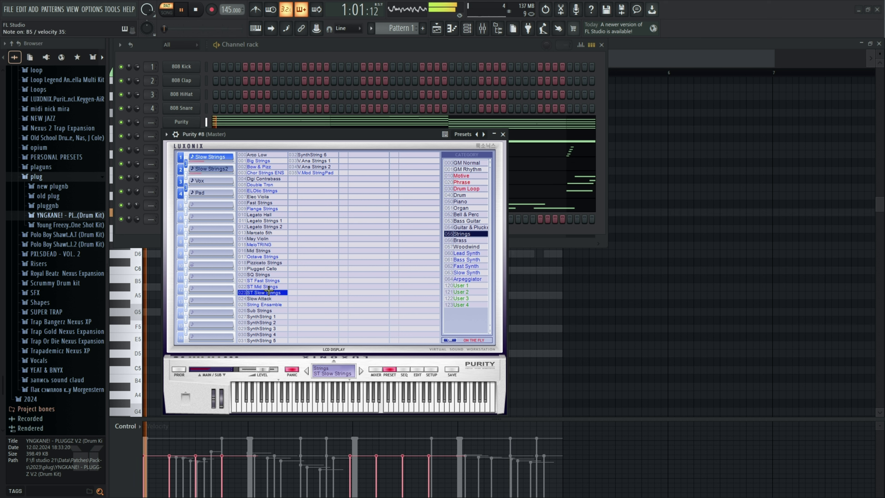
left_click(267, 286)
left_click(268, 281)
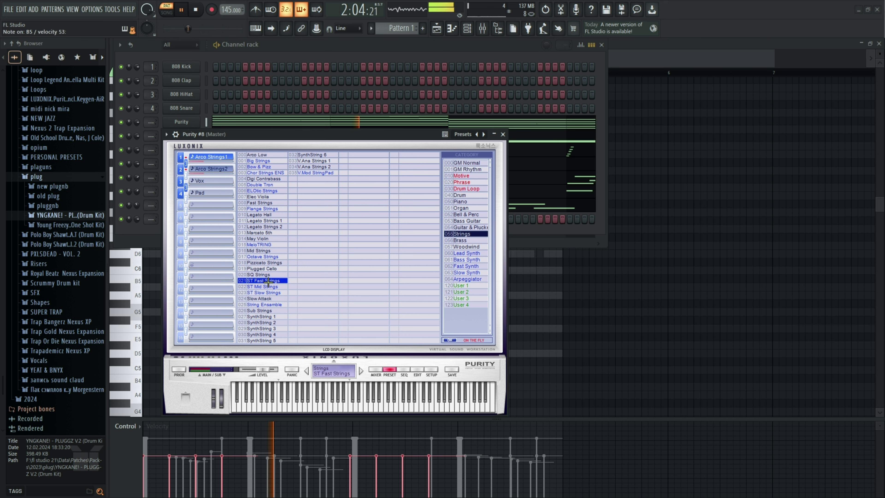
left_click(503, 134)
Draw a sustained A6 note in Purity #8 spanning bars 1 and 2
left_click(276, 206)
right_click(200, 197)
left_click_drag(163, 196, 149, 197)
key("space")
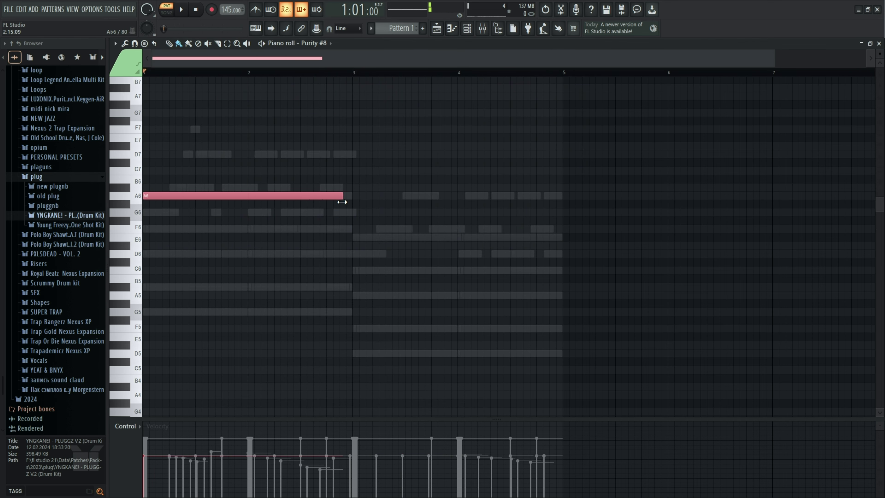
scroll(304, 218, "up", 6)
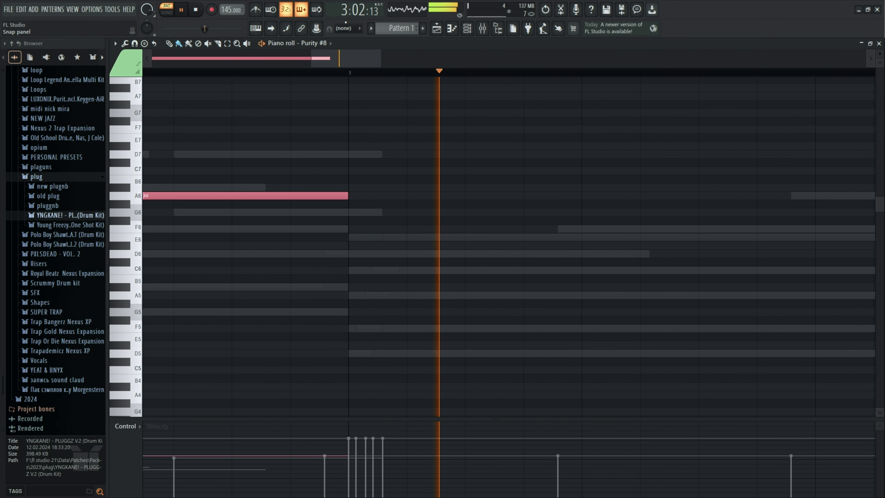
Set snapping back to Line and add a sustained E6 note across bars 3 and 4 in Purity #8
left_click(344, 29)
left_click(344, 37)
scroll(349, 239, "down", 6)
scroll(348, 240, "down", 4)
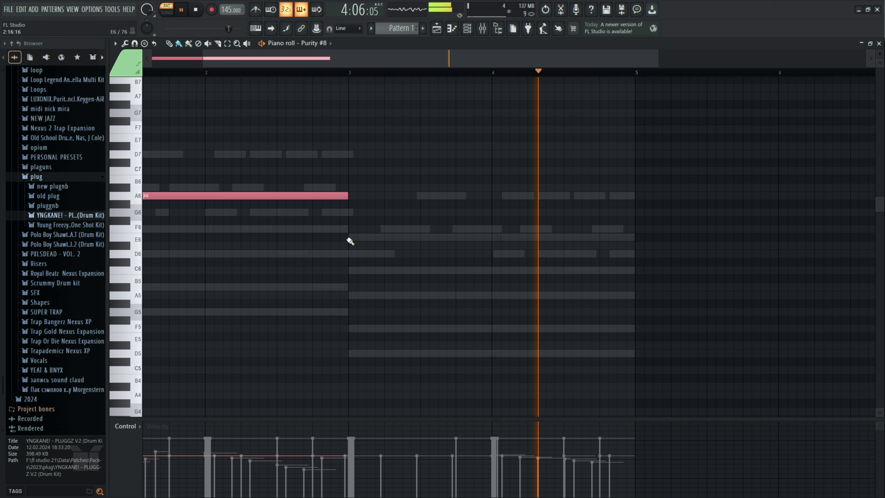
left_click(348, 237)
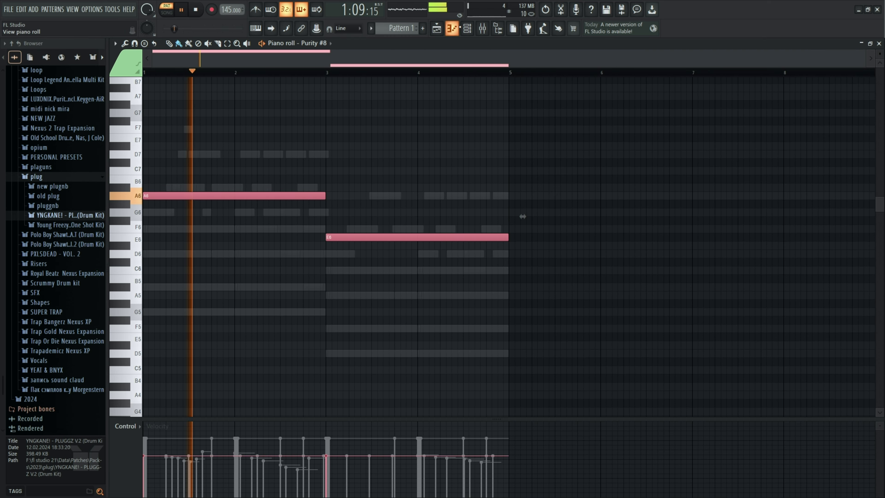
Assign the Purity, Purity #2, Purity #3 and Purity #4 channels each to a new instrument track in the mixer
key("F6")
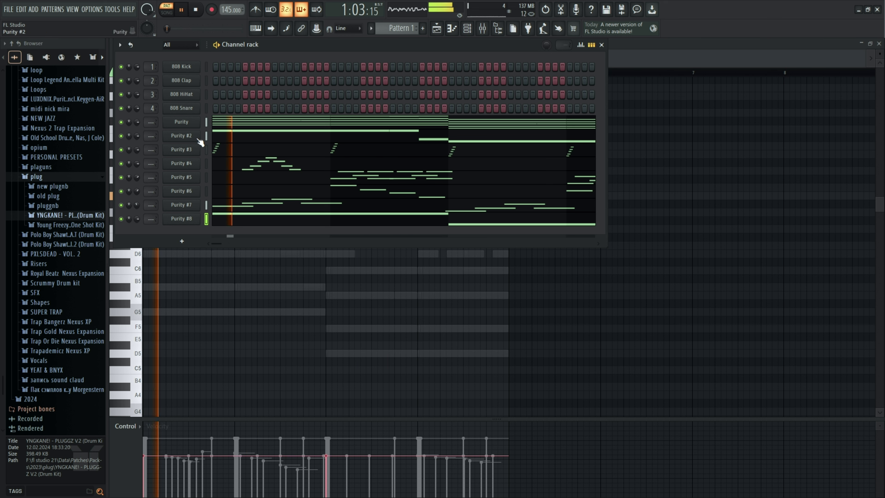
right_click(198, 121)
left_click(256, 234)
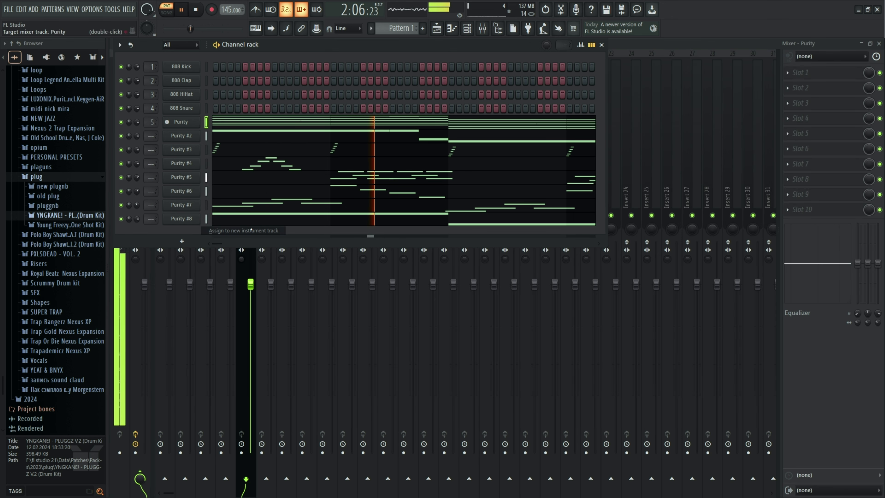
right_click(187, 136)
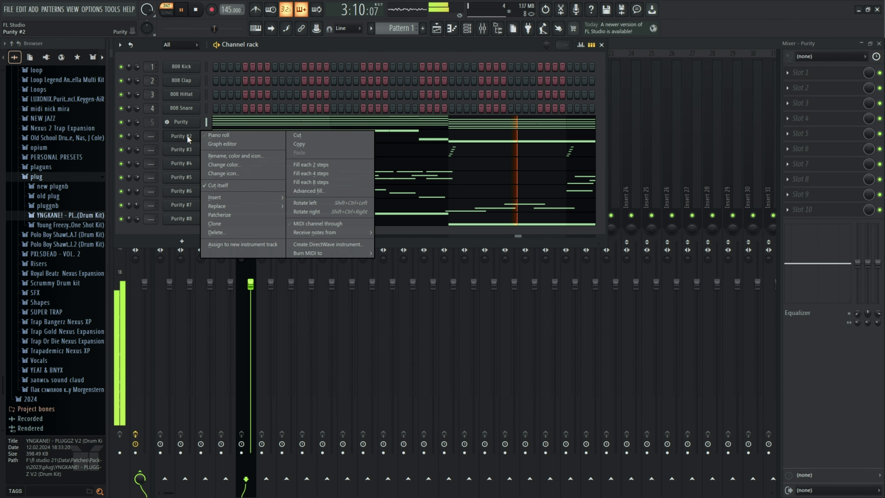
left_click(231, 244)
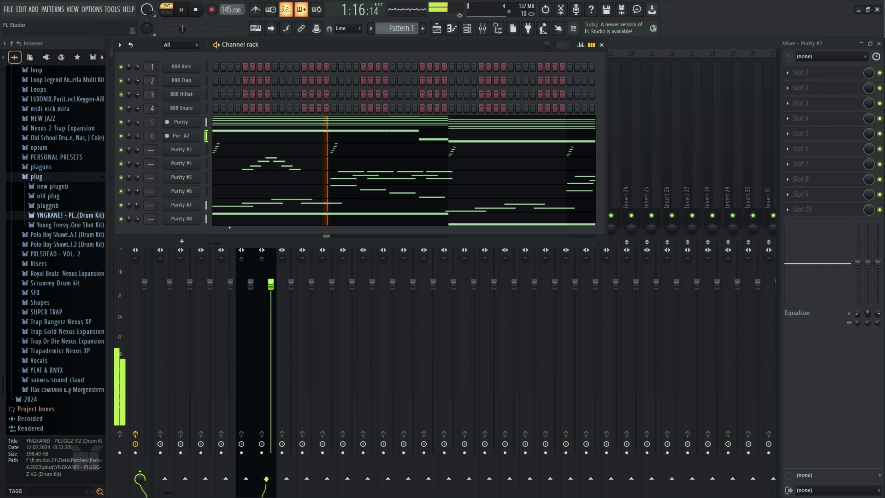
right_click(190, 151)
left_click(248, 260)
right_click(190, 150)
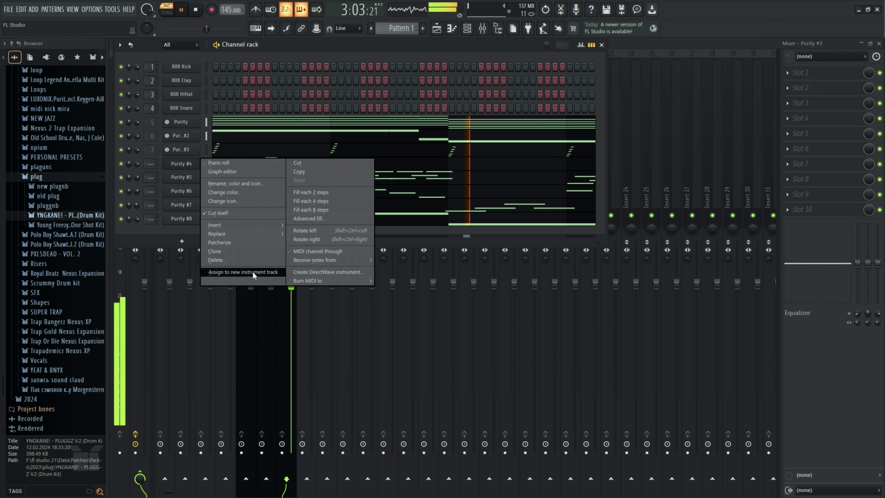
left_click(252, 272)
Assign Purity #5 through Purity #8 to new instrument tracks and route all eight Purity mixer tracks to Insert 18
right_click(189, 177)
left_click(255, 283)
right_click(189, 190)
left_click(254, 297)
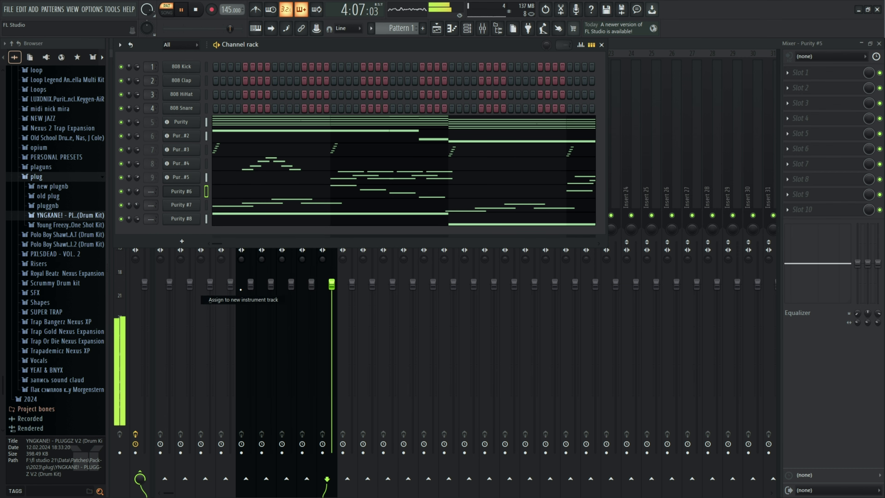
right_click(190, 202)
left_click(254, 313)
right_click(190, 216)
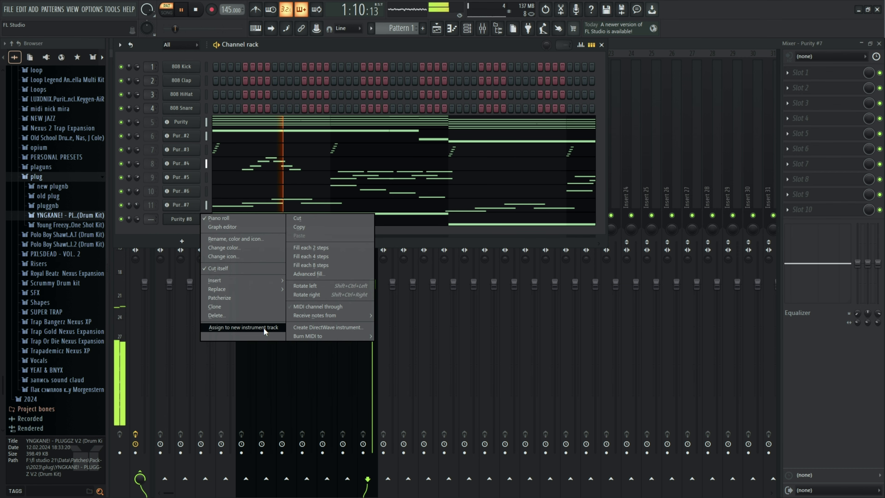
left_click(263, 328)
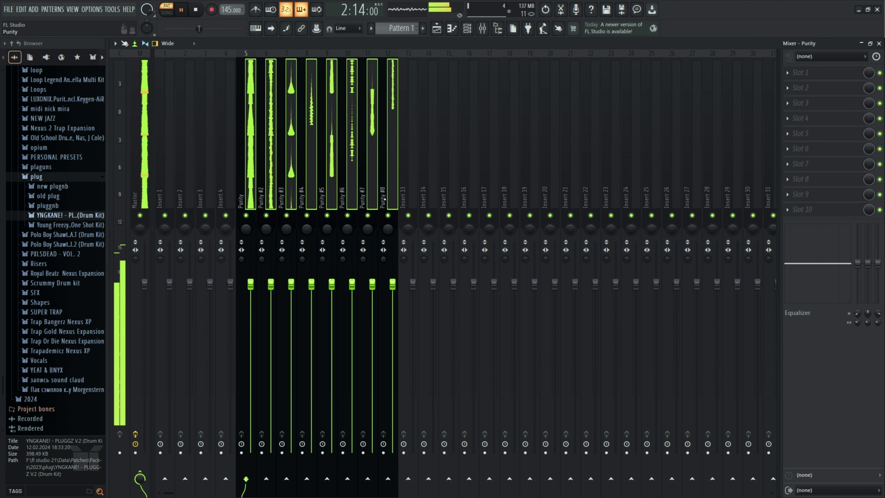
left_click(509, 478)
Search the browser for "master" and look through the one-shot kit in the plug folder
left_click(52, 176)
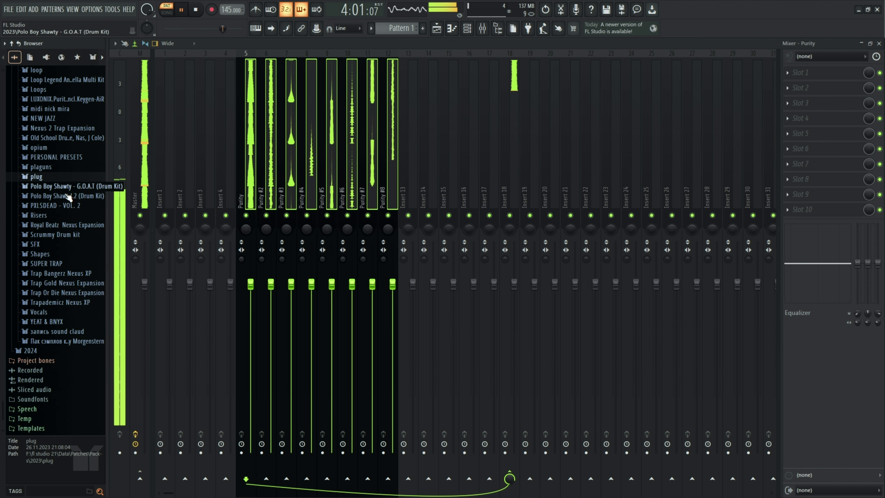
left_click(57, 493)
type("master")
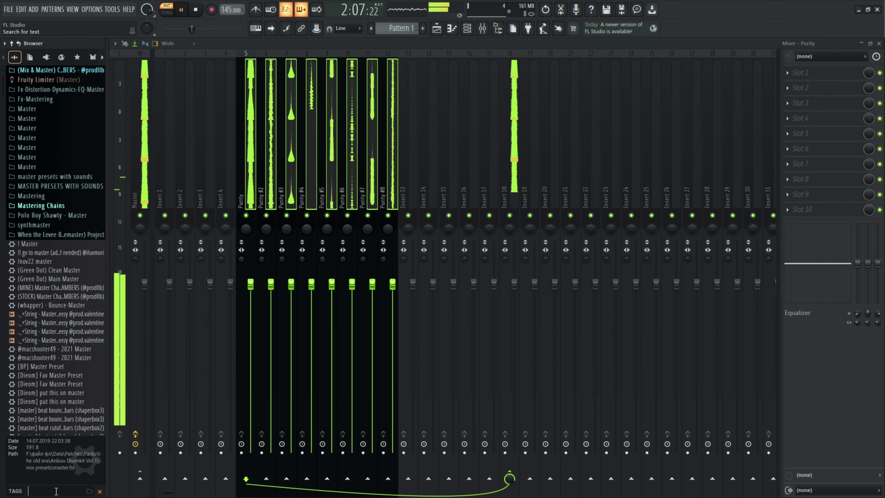
left_click(46, 181)
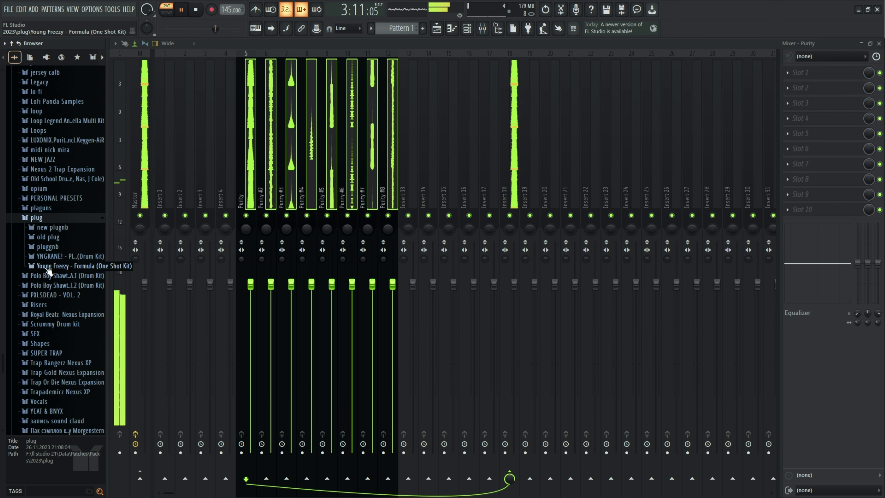
left_click(50, 266)
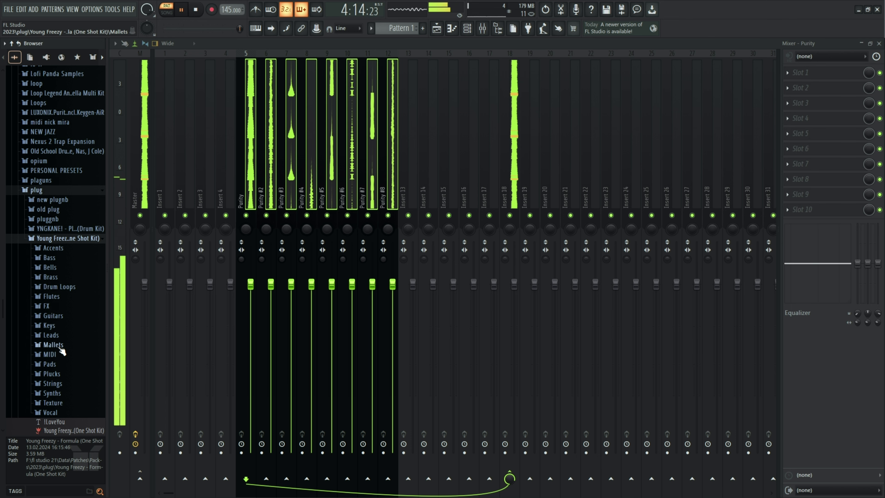
left_click(66, 238)
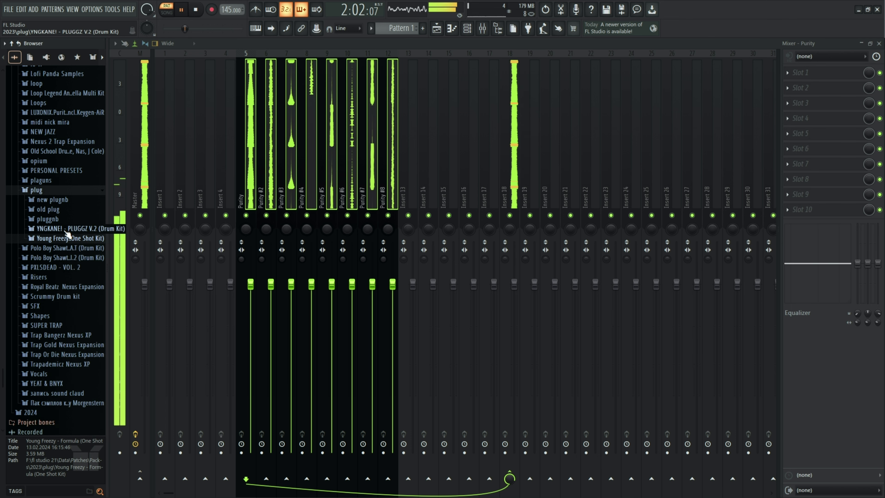
Load MexikoDro 1 (Master) from the PLUGGZ V.2 kit's mixer presets onto the Master track and lower Insert 18's fader
left_click(66, 228)
left_click(65, 306)
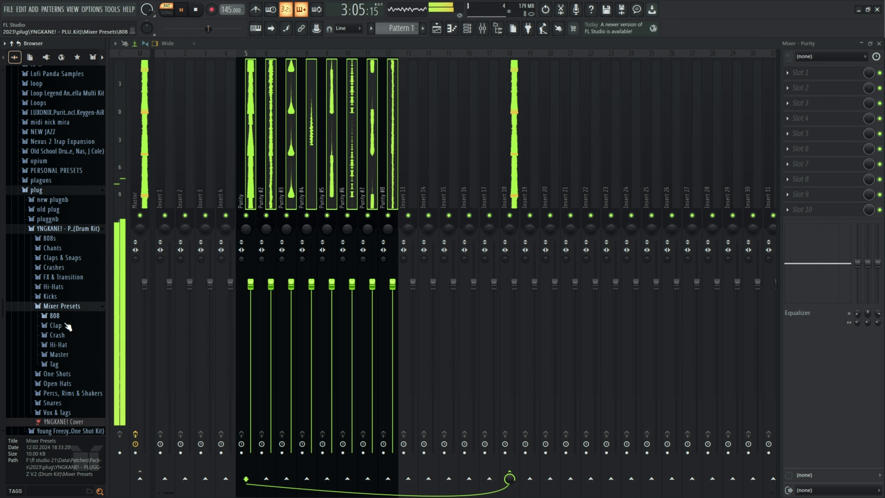
left_click(66, 354)
left_click_drag(81, 363, 166, 219)
left_click(518, 185)
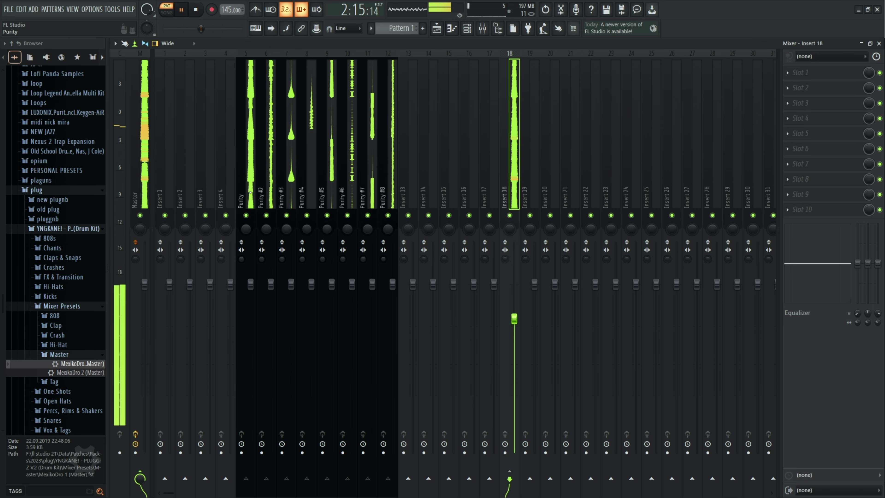
Add Fruity parametric EQ 2 to the Purity track using the 20Hz + 18kHz cut preset, with the high-pass at about 214 Hz
left_click(251, 192)
left_click(834, 214)
left_click(509, 199)
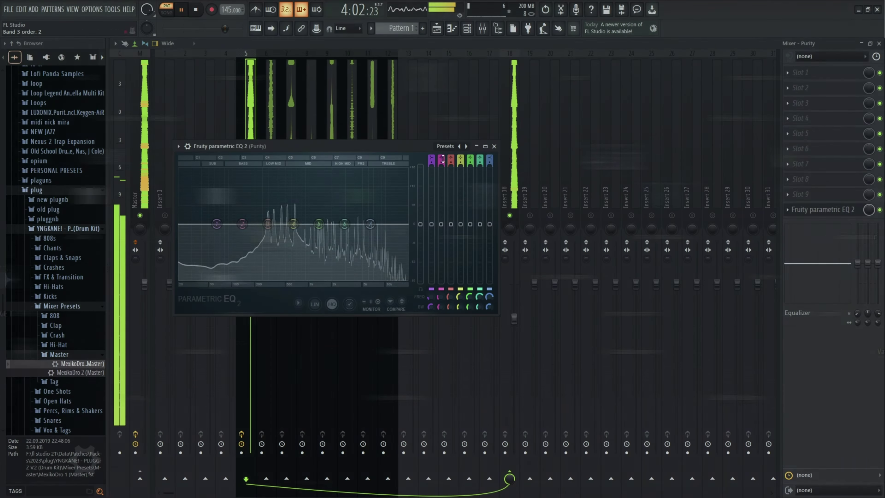
left_click_drag(178, 224, 257, 223)
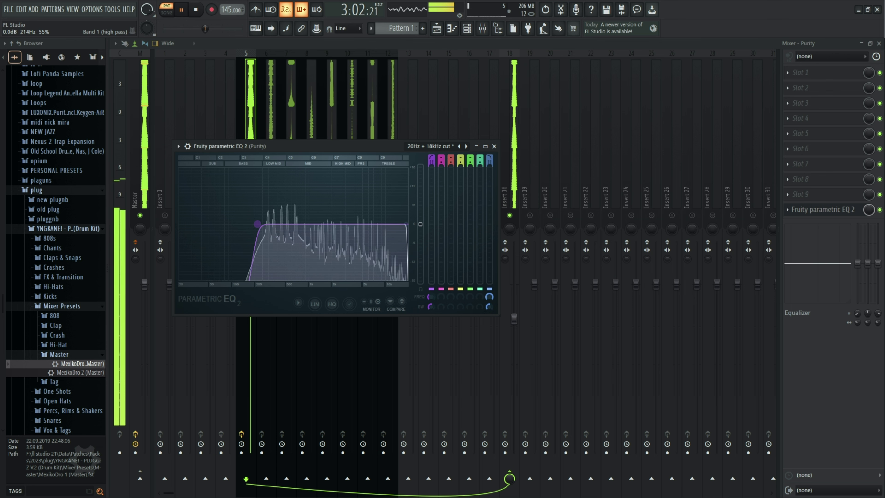
left_click(494, 146)
Lower Purity #2's fader and add Fruity parametric EQ 2 with the 20Hz + 18kHz cut preset and the high-pass at about 438 Hz
left_click_drag(271, 284, 271, 305)
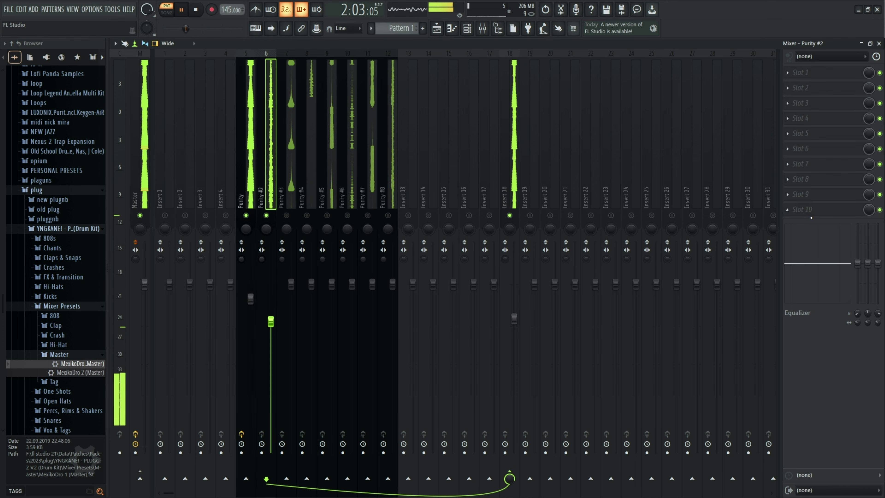
middle_click(811, 211)
left_click(466, 196)
left_click(472, 170)
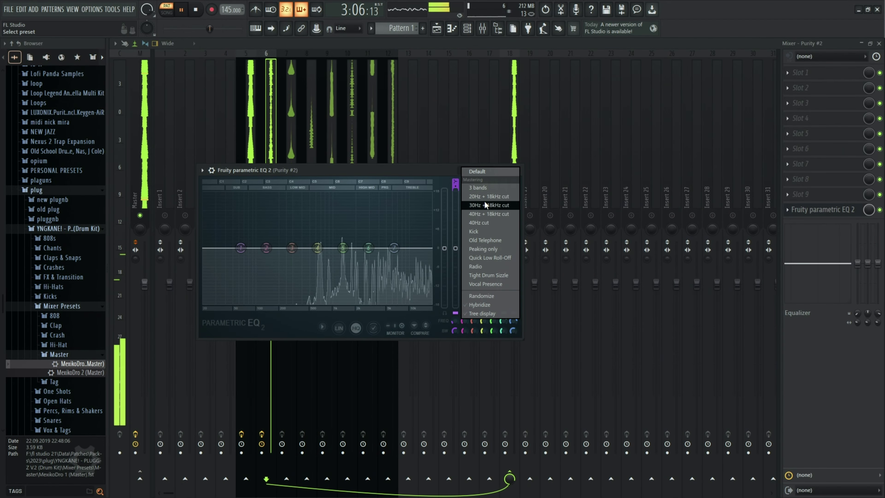
left_click(489, 196)
left_click_drag(204, 248, 307, 249)
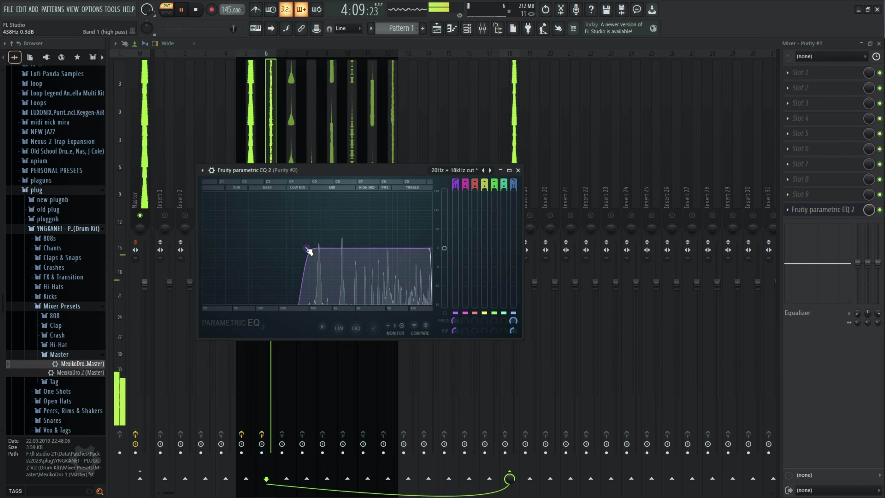
left_click(518, 170)
Lower the Purity #3 mixer track's volume, settling its fader slightly above the Purity #2 fader
left_click(291, 283)
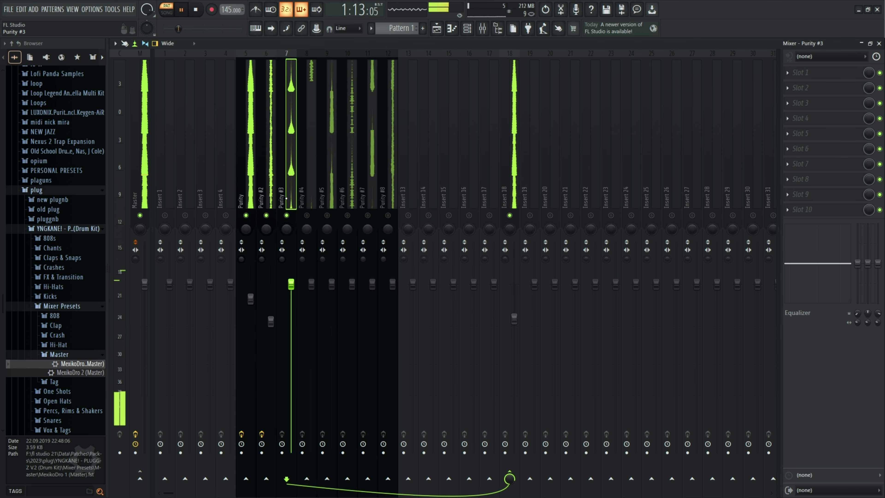
left_click_drag(291, 282, 290, 304)
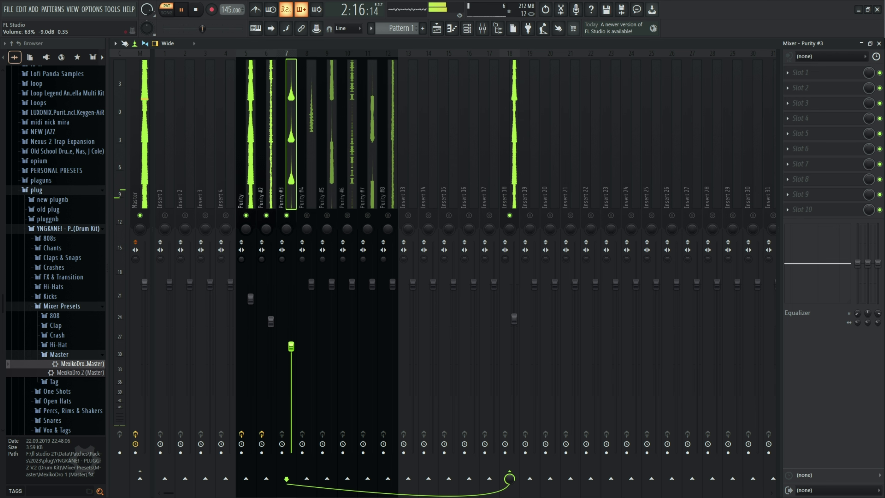
left_click_drag(291, 346, 291, 311)
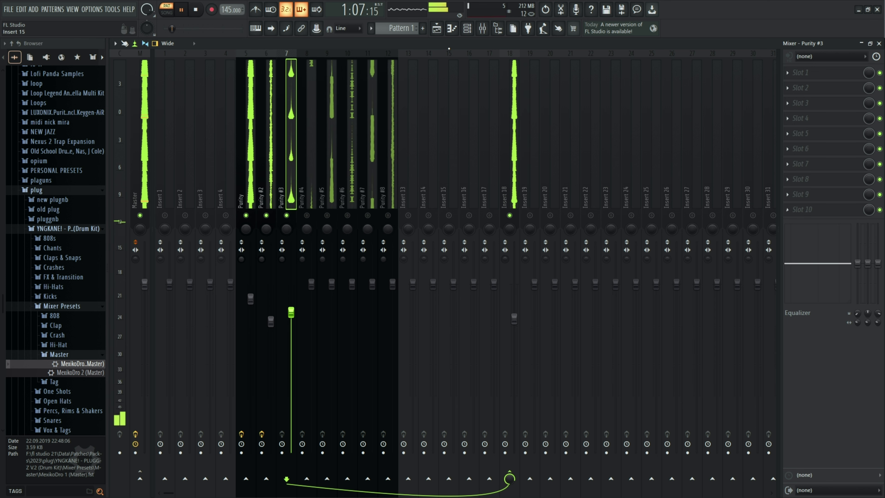
Select all Purity #3 notes in the piano roll and transpose them up one octave
left_click(451, 28)
left_click(314, 44)
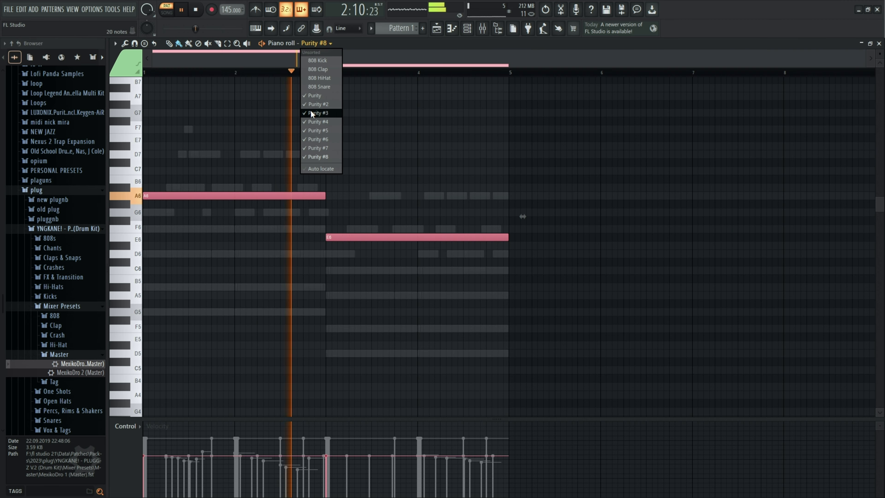
left_click(311, 113)
left_click_drag(549, 127, 481, 174)
key("ctrl+a")
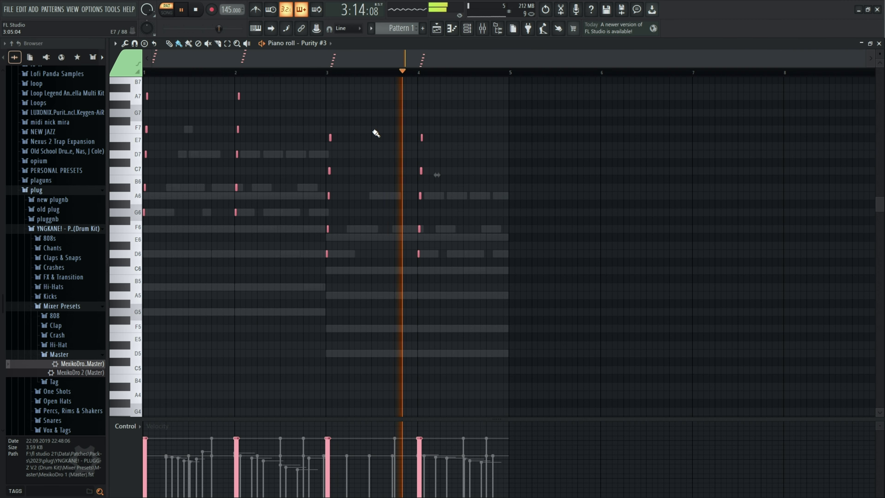
Unmute Purity #4 in the mixer, lower its fader slightly and add Fruity parametric EQ 2 with the 20Hz + 18kHz cut preset, high-pass about 204 Hz
left_click(483, 29)
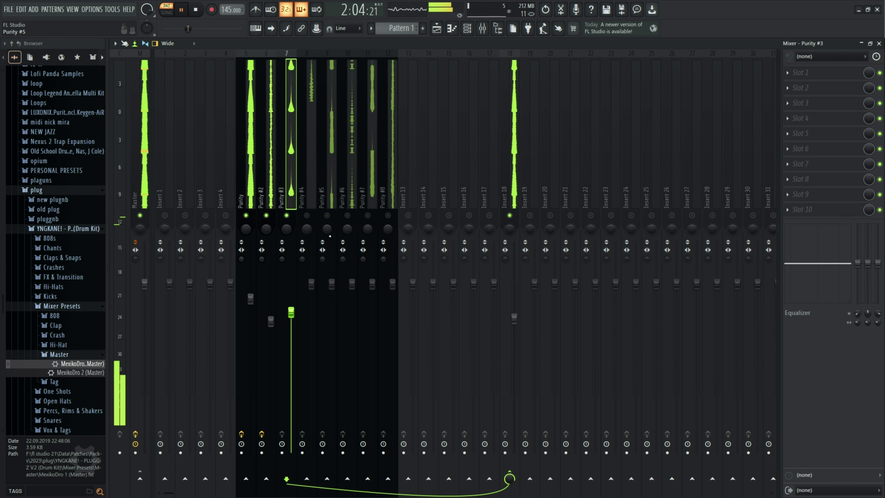
left_click(310, 221)
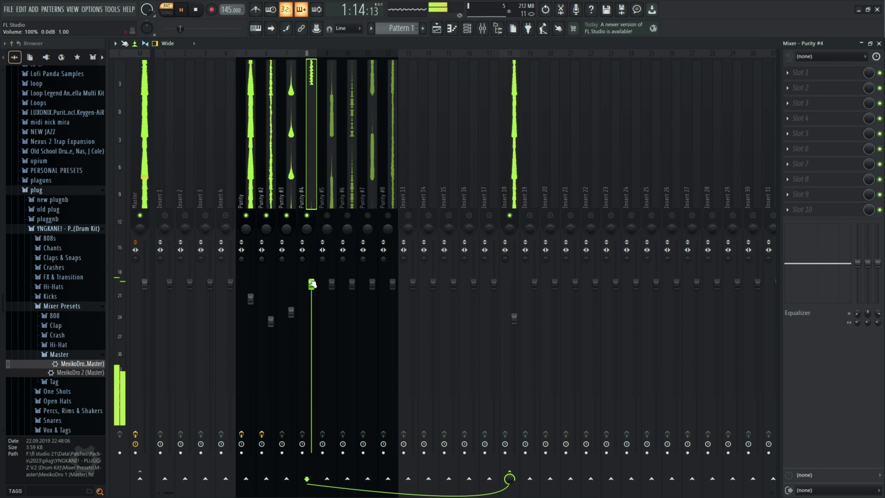
key("F8")
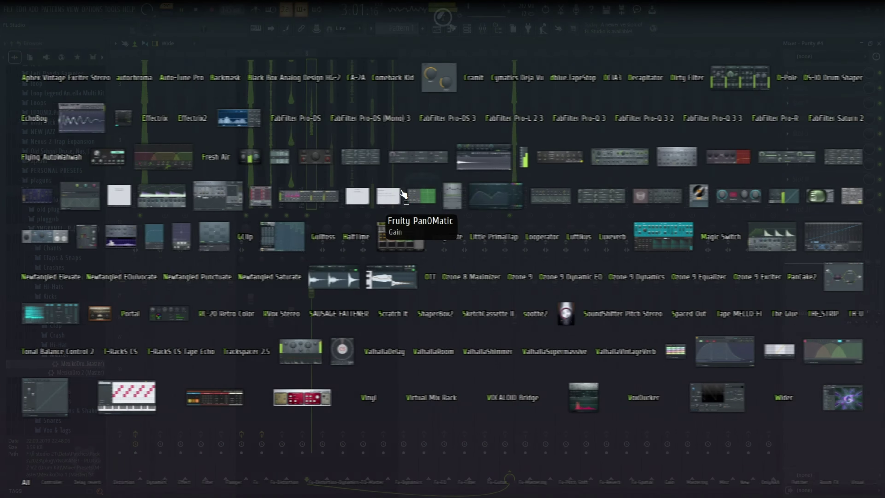
left_click(503, 202)
left_click(420, 123)
left_click(441, 153)
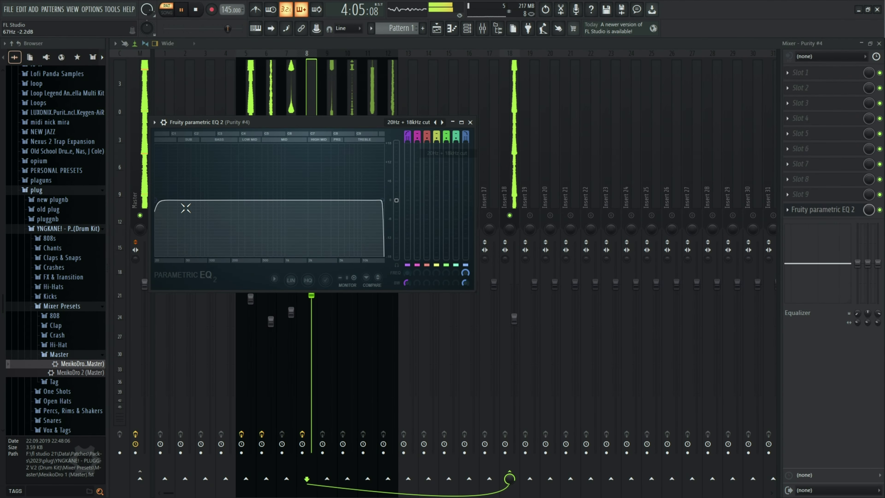
left_click_drag(230, 200, 231, 200)
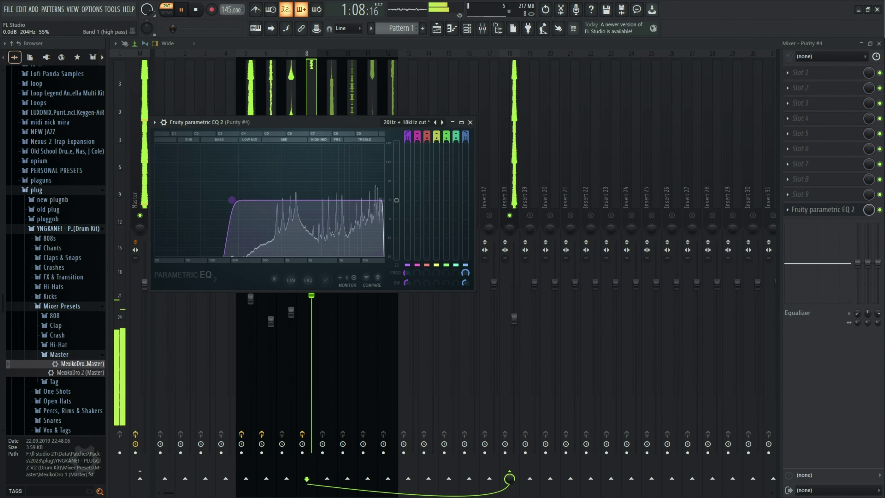
left_click(470, 122)
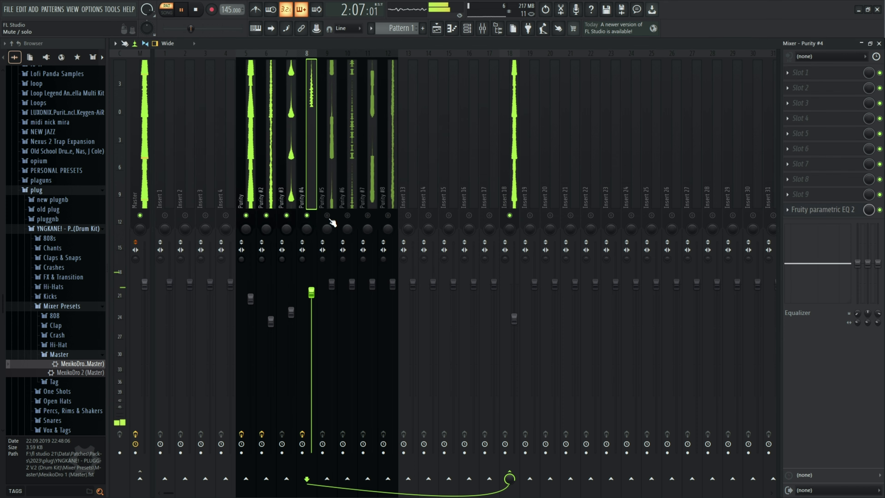
Add Fruity parametric EQ 2 to the Purity #5 track with the 20Hz + 18kHz cut preset and raise its high-pass frequency
left_click(325, 190)
left_click(812, 211)
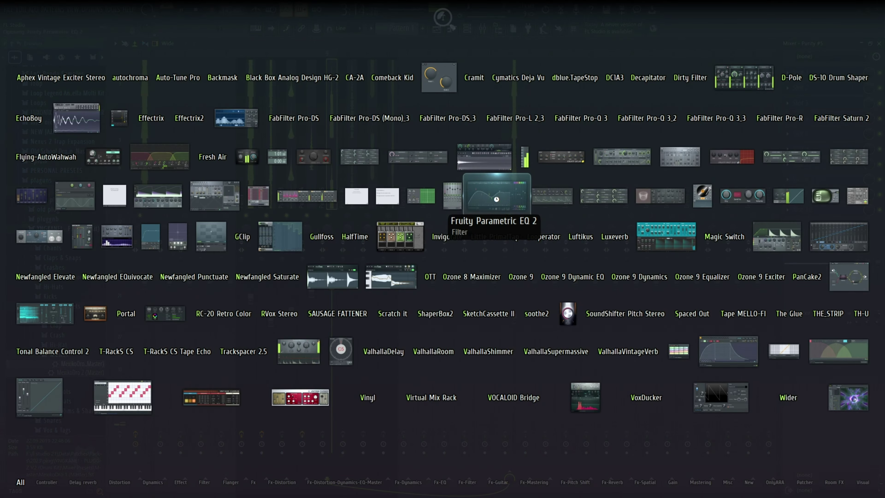
left_click(454, 219)
left_click(446, 146)
left_click(462, 177)
left_click_drag(180, 223, 270, 223)
left_click(494, 147)
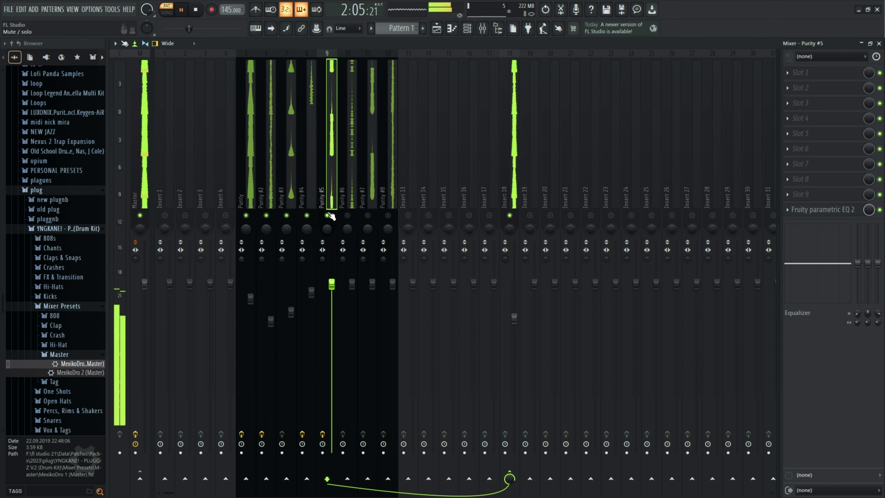
Add ValhallaRoom to the Purity #5 mixer track with the reverb mix at 18%
key("F8")
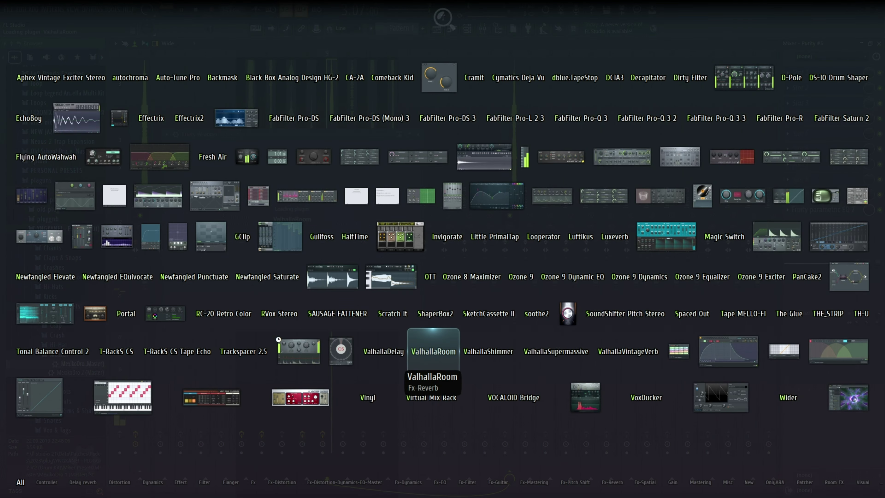
left_click(433, 352)
left_click_drag(184, 210, 194, 278)
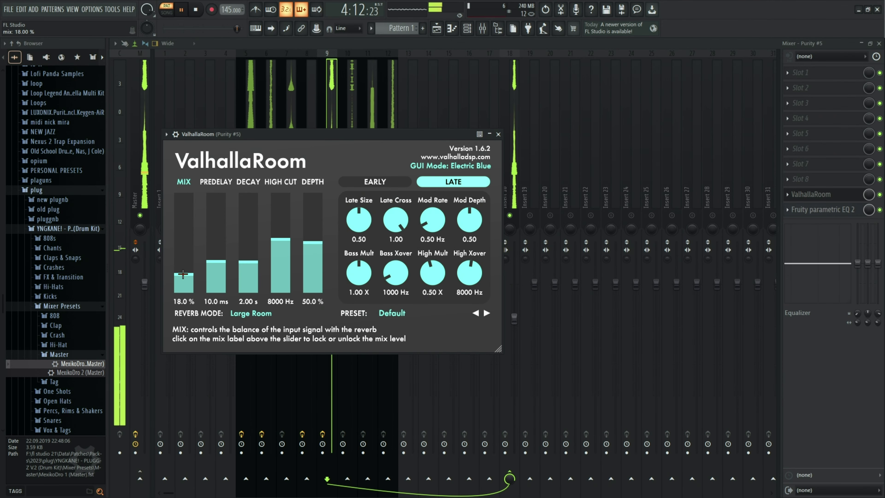
left_click(498, 135)
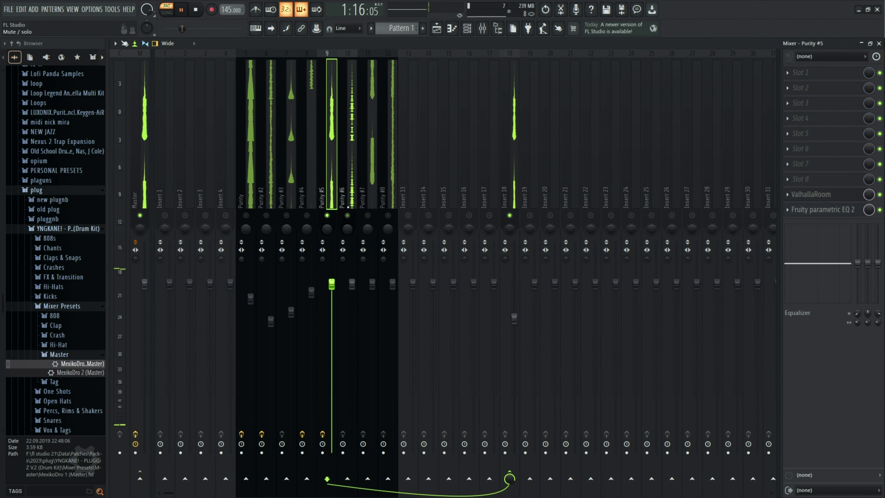
Add Fruity parametric EQ 2 to Purity #6 with the 20Hz + 18kHz cut preset, raising the high-pass and lowering the low-pass to about 11185 Hz
left_click(350, 212)
left_click(798, 209)
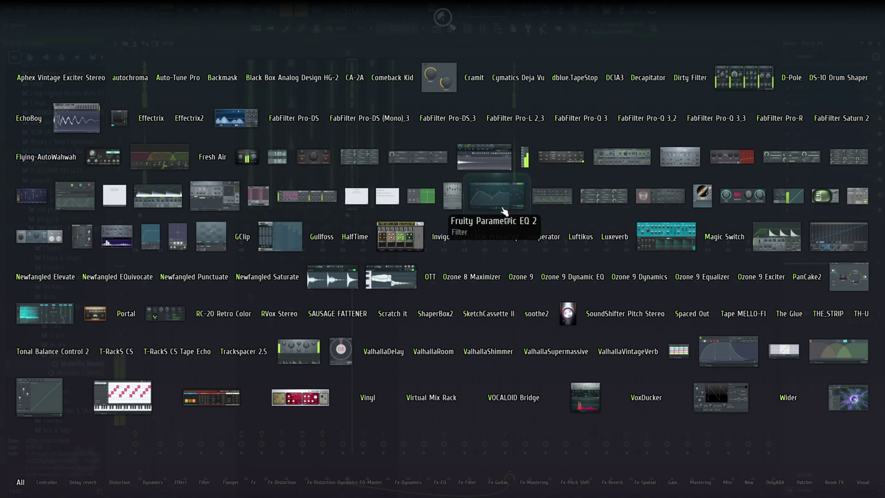
left_click(508, 214)
left_click(470, 170)
left_click(481, 201)
left_click_drag(205, 248, 303, 248)
mouse_move(430, 248)
left_mouse_down()
mouse_move(389, 248)
mouse_move(412, 248)
left_mouse_up()
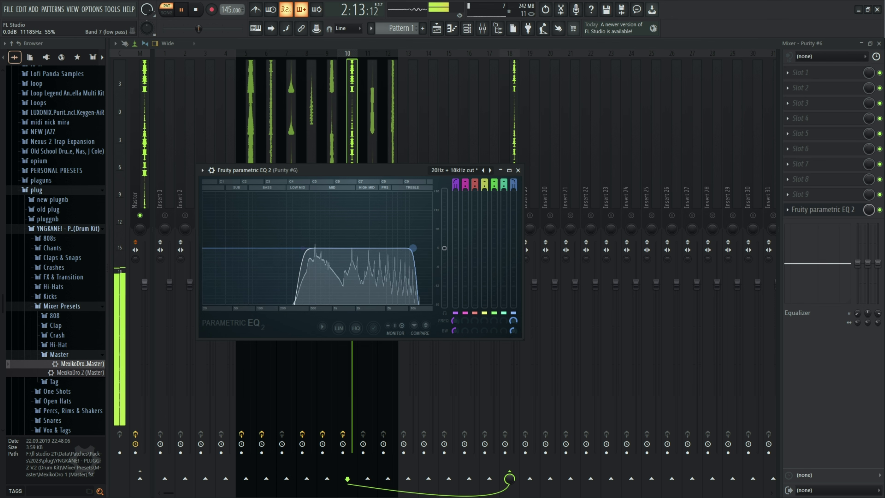
left_click_drag(303, 248, 309, 248)
left_click(518, 171)
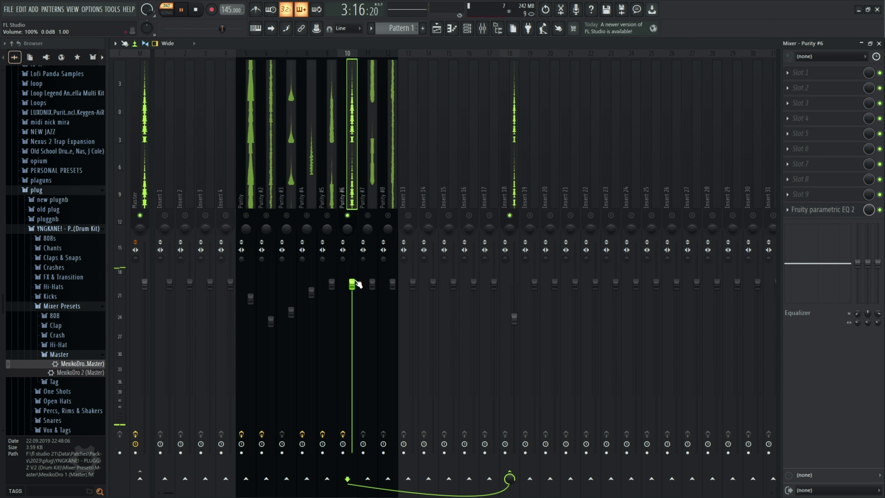
Raise the Purity #6 fader slightly and play it together with the unmuted Purity #5 track
left_click(329, 229)
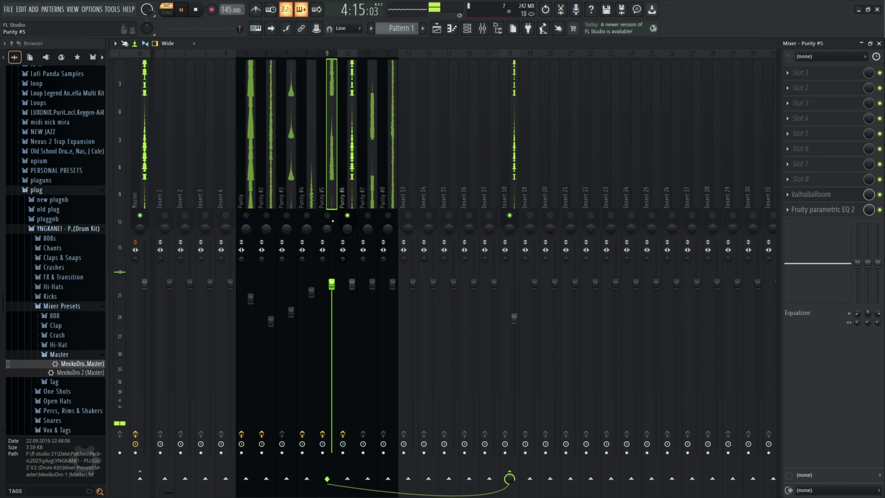
left_click(352, 285)
right_click(334, 52)
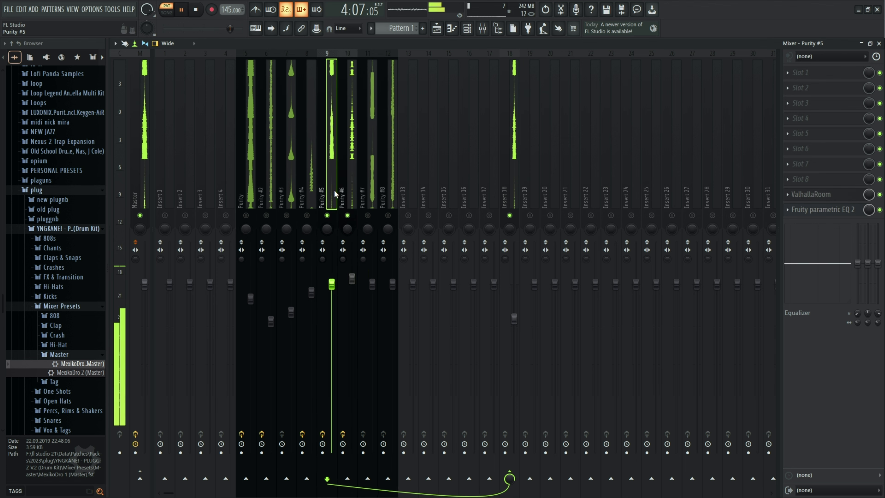
mouse_move(377, 106)
left_click(321, 43)
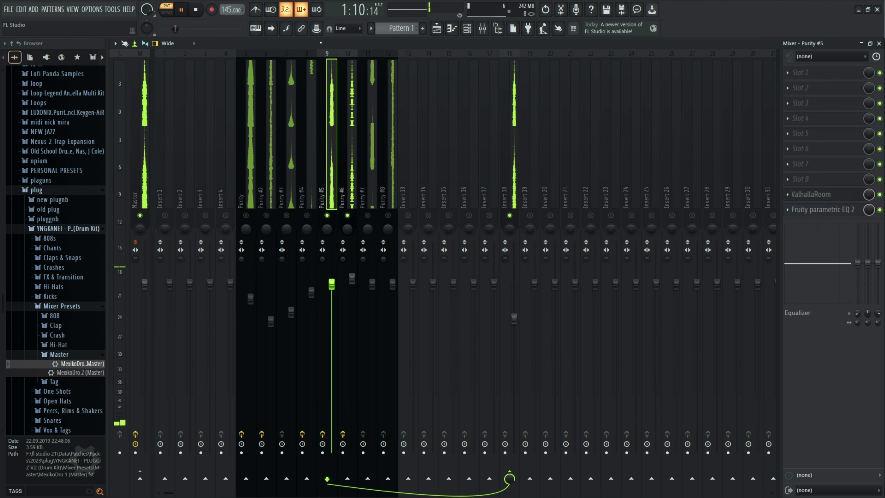
Unmute Purity #7 and copy the Purity #5 mixer track state, with its ValhallaRoom and EQ, onto that track
left_click(367, 215)
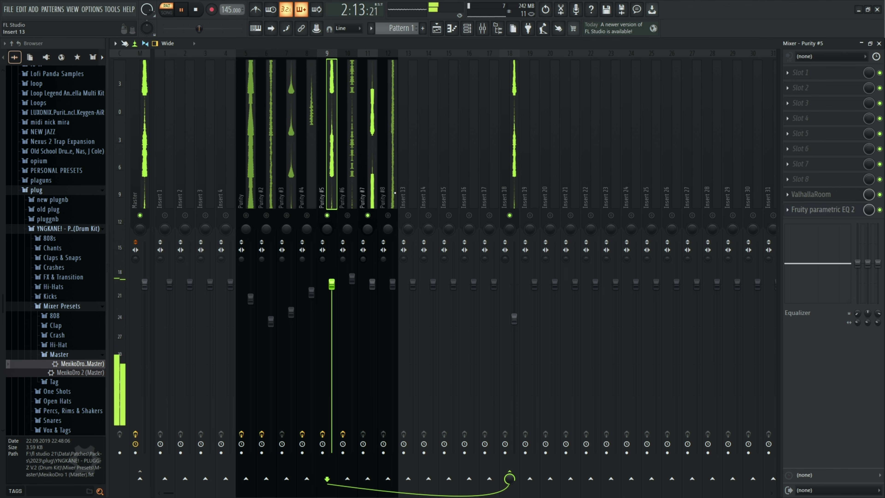
right_click(337, 51)
mouse_move(388, 108)
left_click_drag(458, 25, 372, 345)
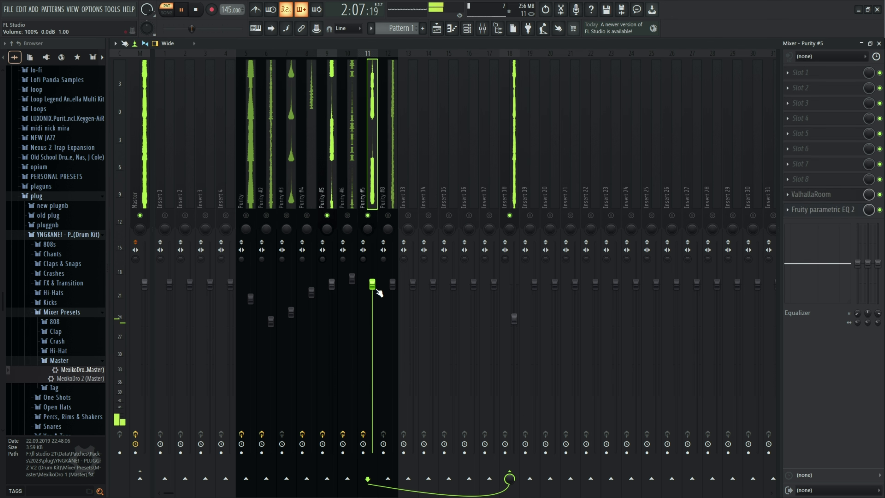
Unmute Purity #8 and add Fruity parametric EQ 2 with the 20Hz + 18kHz cut preset, raising the high-pass frequency
left_click(396, 215)
key("F8")
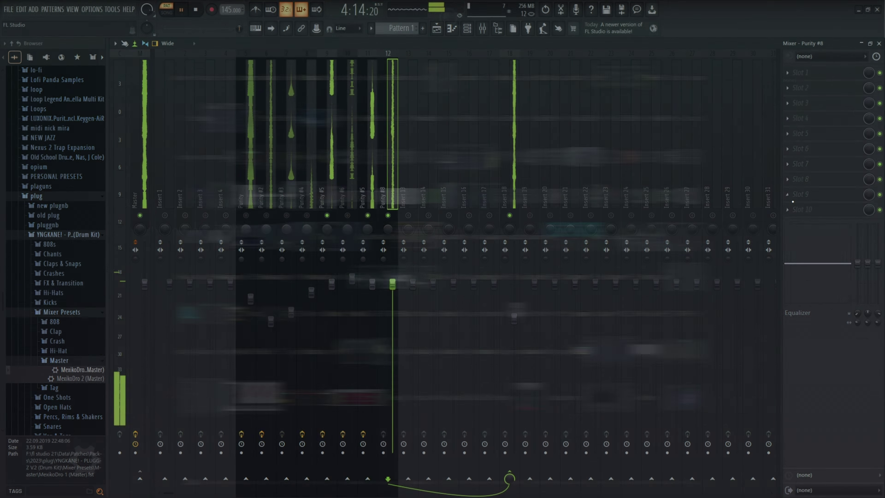
left_click(494, 196)
left_click(410, 110)
left_click(434, 121)
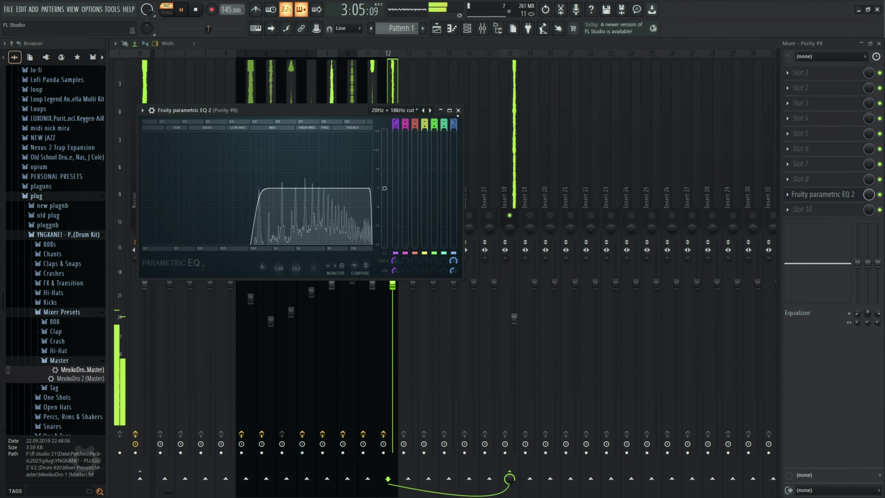
left_click(458, 110)
Unmute all mixer tracks and add PanCake2 to the Purity #8 track
right_click(347, 215)
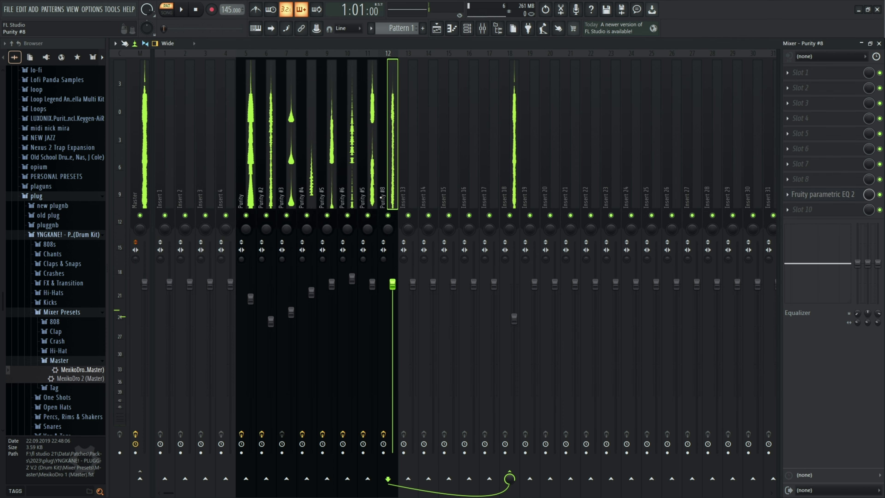
key("alt+p")
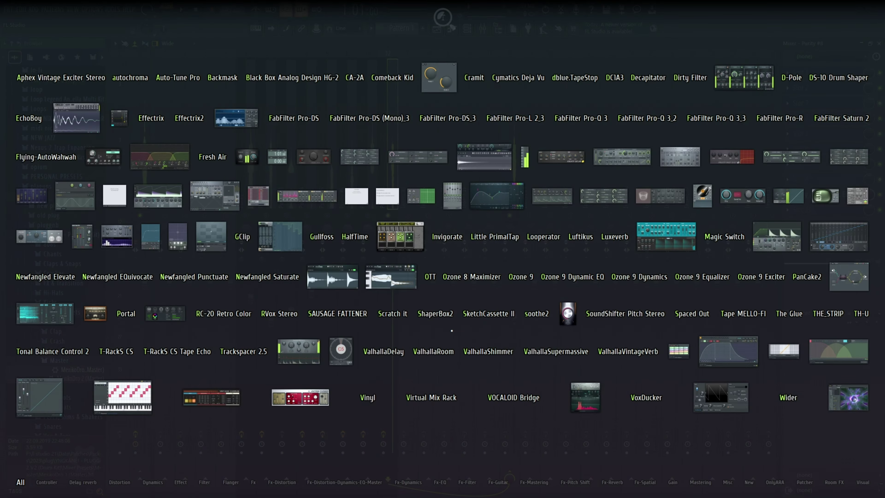
left_click(805, 282)
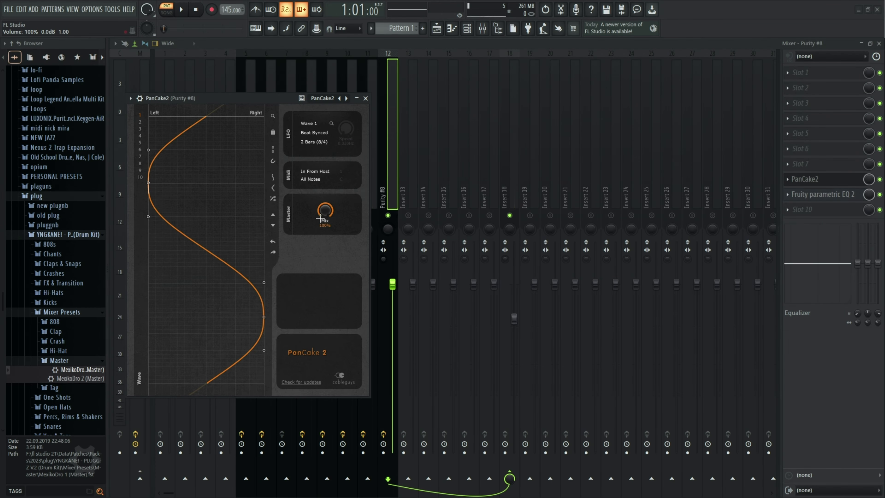
Lower the PanCake2 mix on the Purity #8 track and end the track's soloing
left_click_drag(320, 218, 320, 240)
left_click(365, 97)
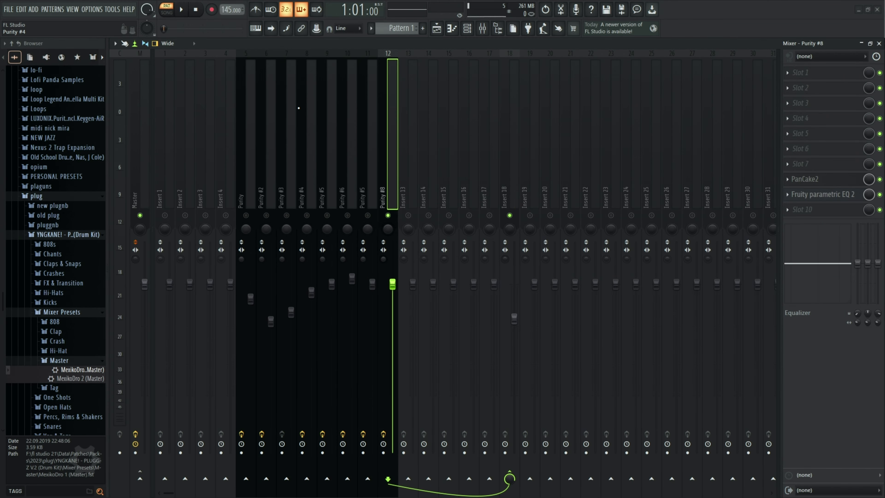
right_click(287, 215)
right_click(287, 215)
Start playback and add PanCake2 in slot 9 of the Purity #2 mixer track
key("space")
left_click(268, 195)
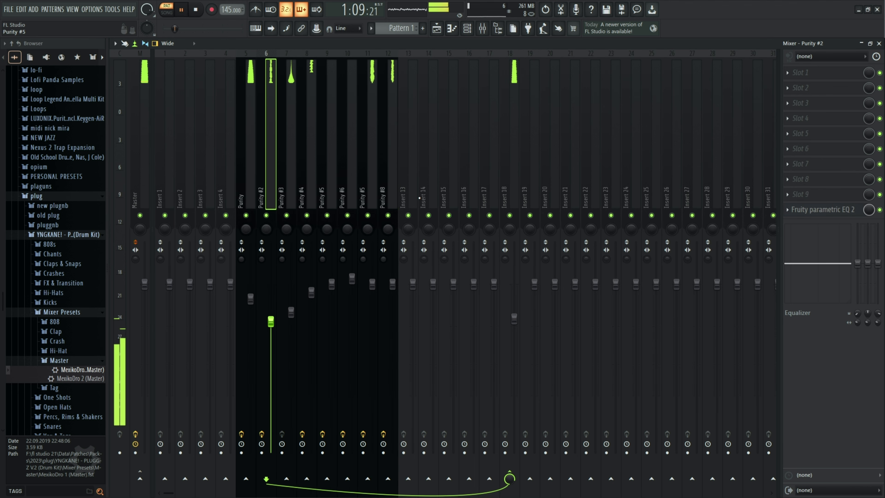
left_click(809, 194)
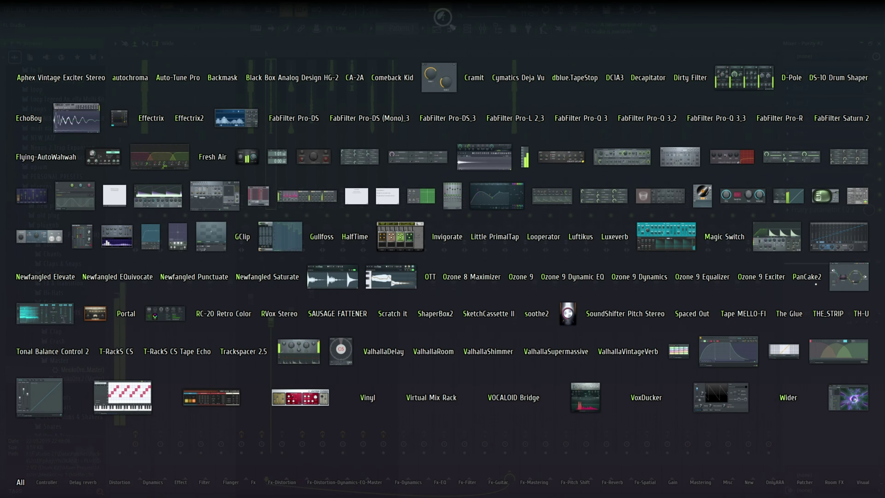
left_click(807, 277)
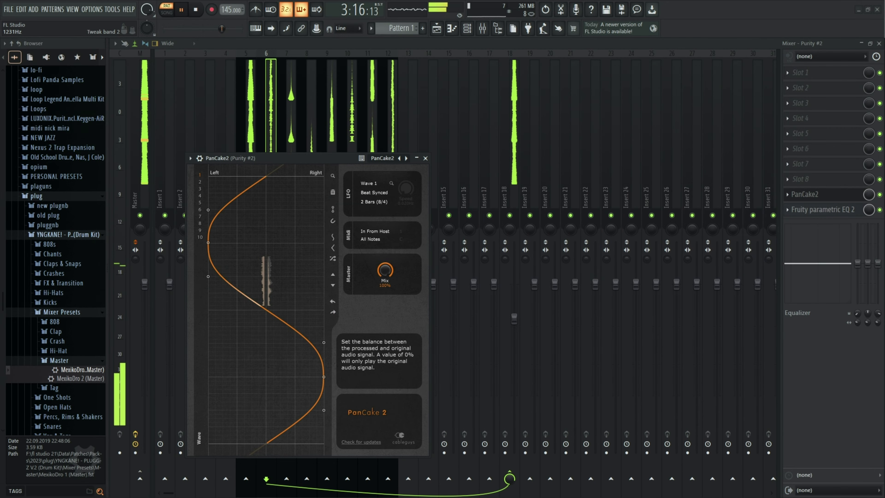
left_click(426, 158)
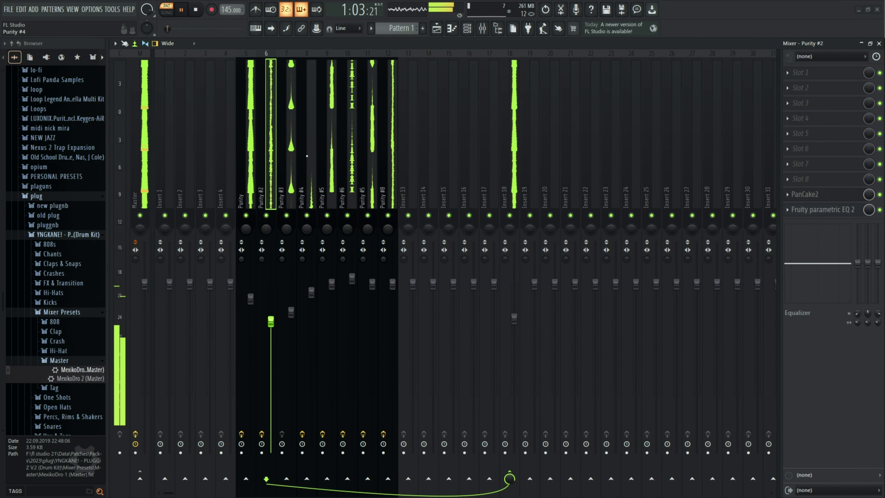
Add PanCake2 in slot 9 of the Purity #4 mixer track and set its mix to 37%
left_click(312, 223)
left_click(801, 194)
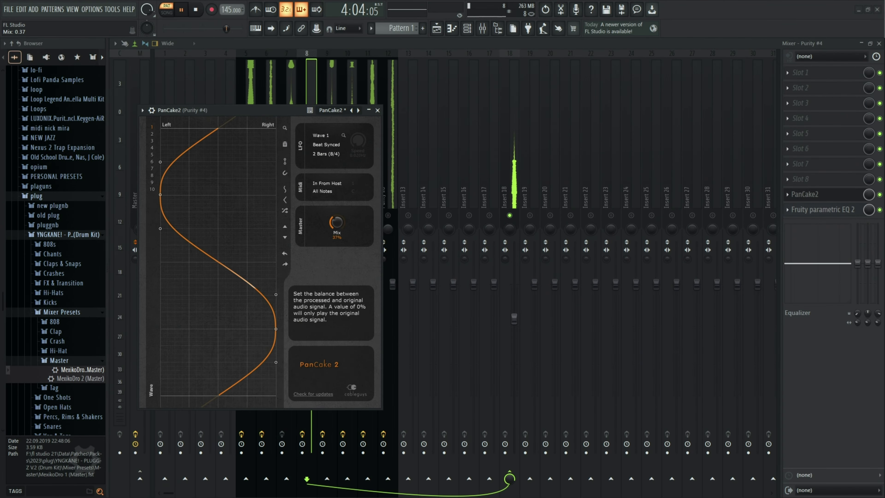
left_click(377, 110)
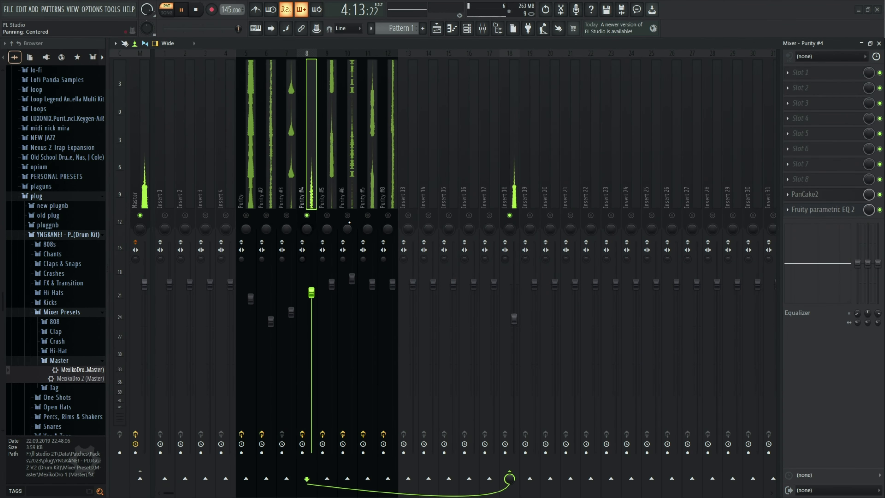
Add RC-20 Retro Color to Insert 18 with Noise, Wobble and Distort off, Space at 15%, and a wider EQ cut range
left_click(508, 159)
key("space")
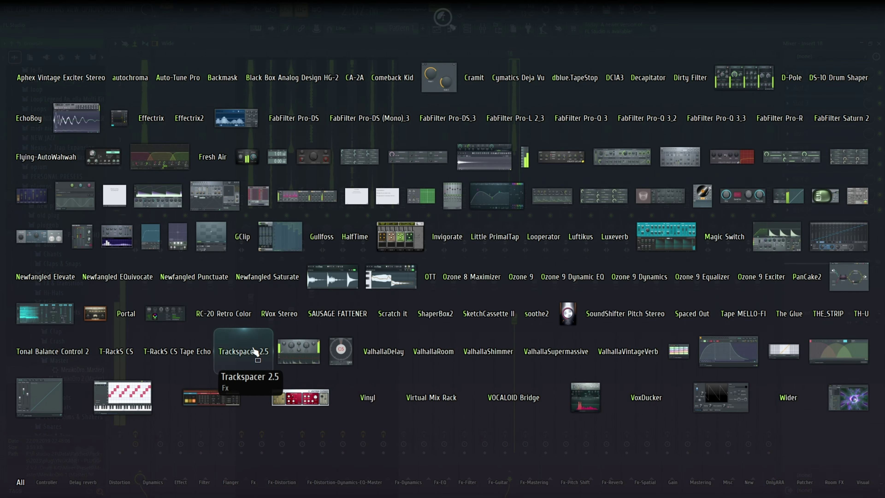
left_click(224, 313)
left_click(213, 360)
left_click(272, 360)
left_click(331, 360)
left_click(449, 361)
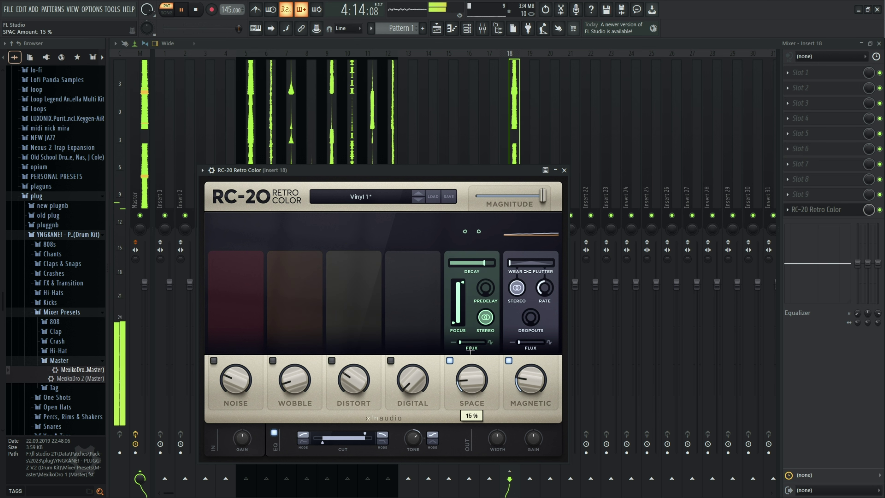
left_click_drag(365, 437, 327, 446)
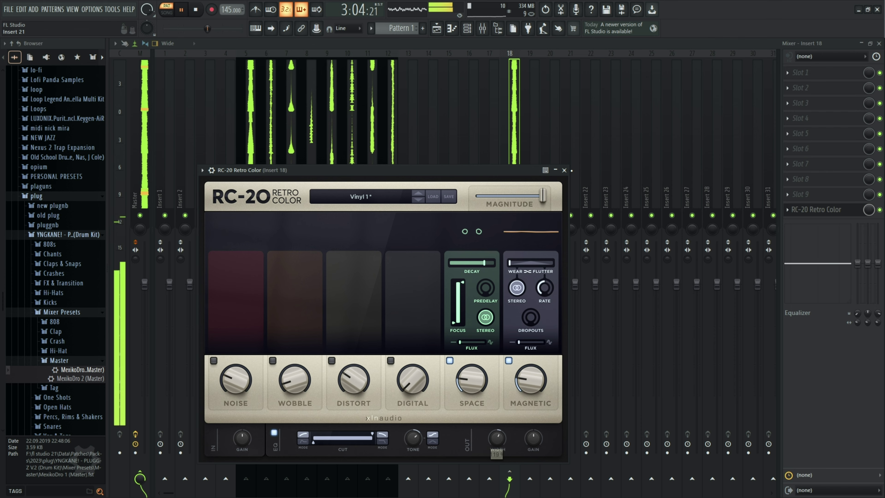
left_click(563, 170)
Add Magic Switch in slot 9 of Insert 18 and lower its mix
left_click(796, 192)
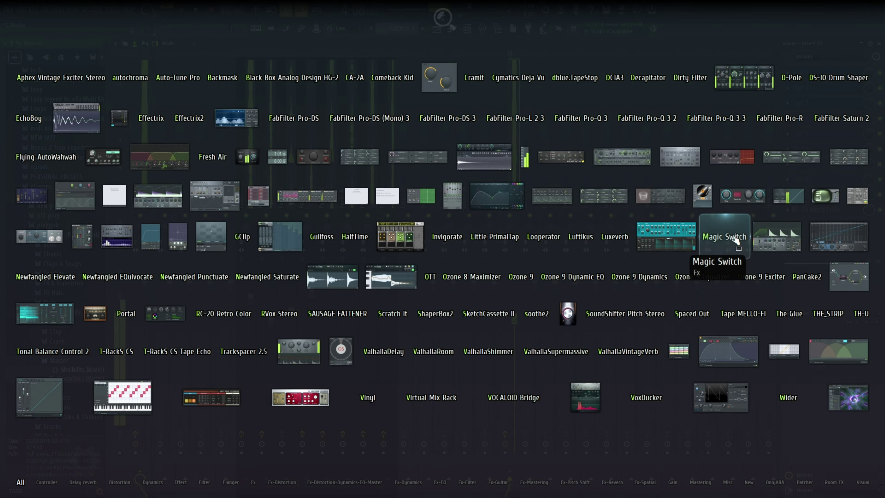
left_click(724, 236)
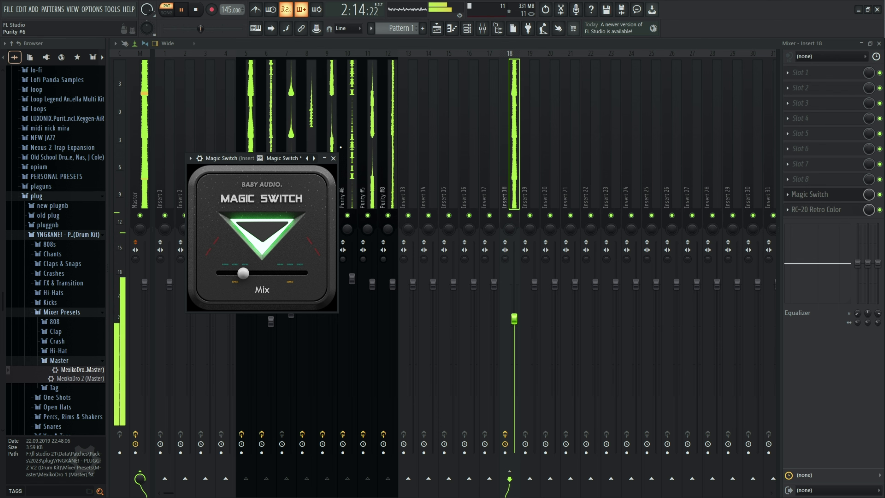
left_click(333, 158)
Try HalfTime in slot 8 and SoundShifter Pitch Stereo in slot 7 of Insert 18, transposing by 8 semitones
left_click(811, 180)
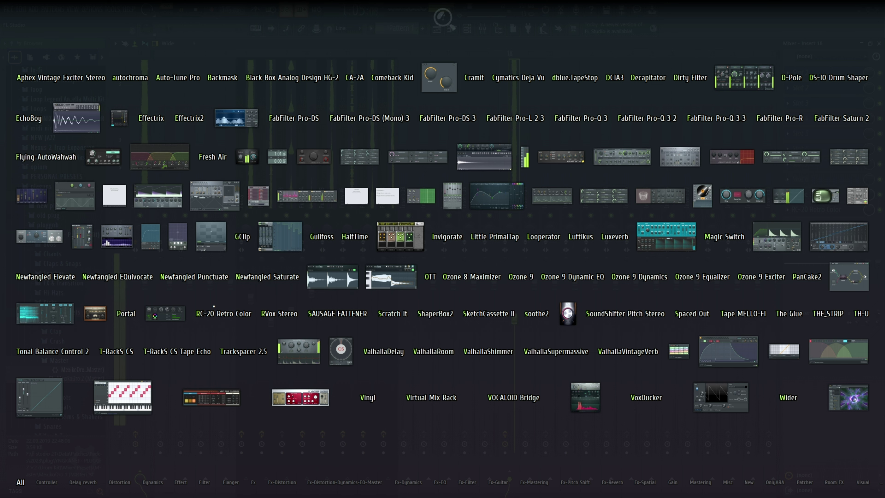
left_click(355, 241)
left_click(833, 166)
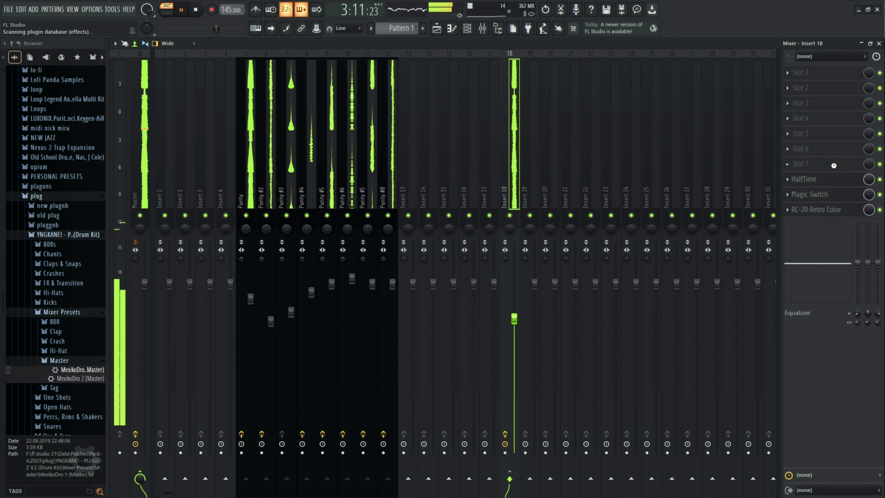
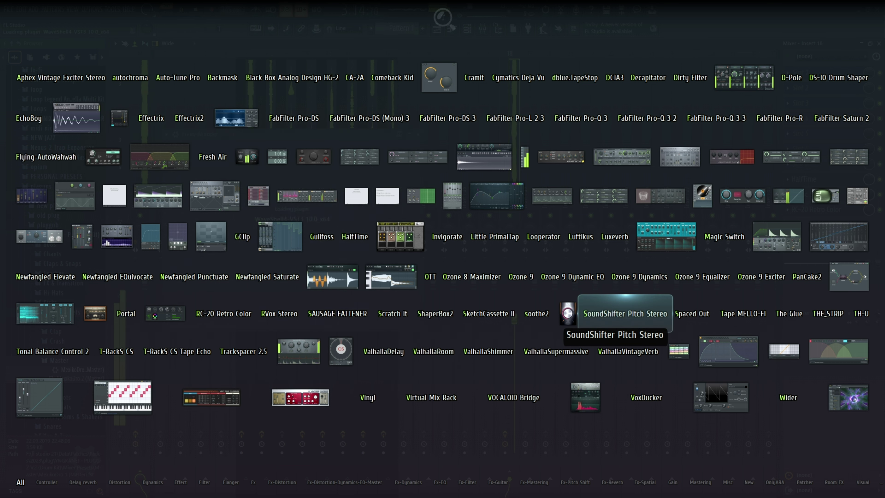
left_click(625, 313)
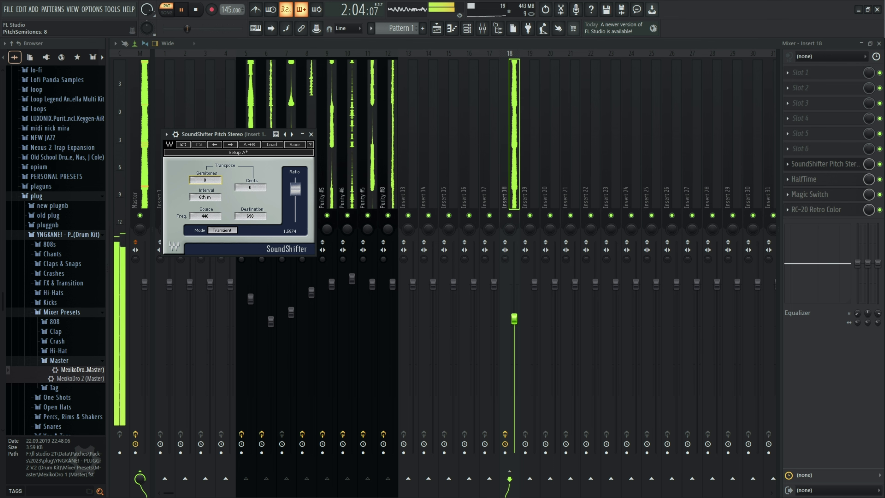
left_click(311, 134)
Try a 1 Bar loop in HalfTime on Insert 18 and reduce the effect's slot mix level
left_click(816, 179)
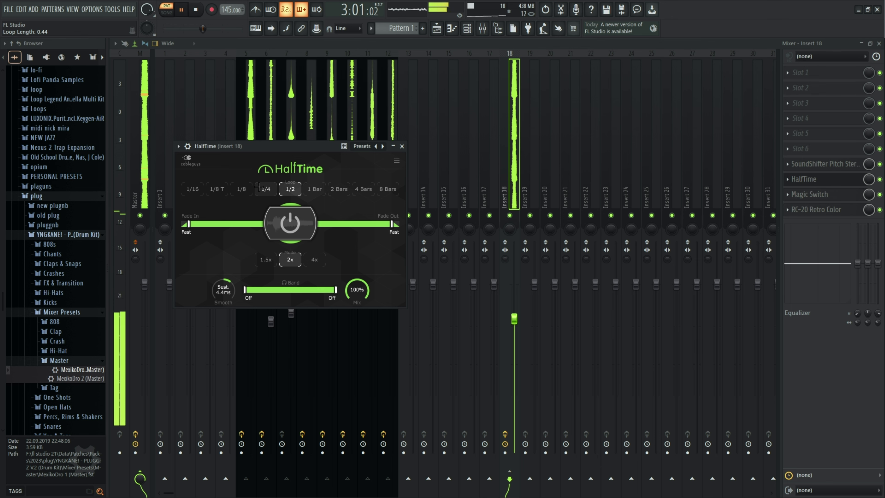
left_click(401, 146)
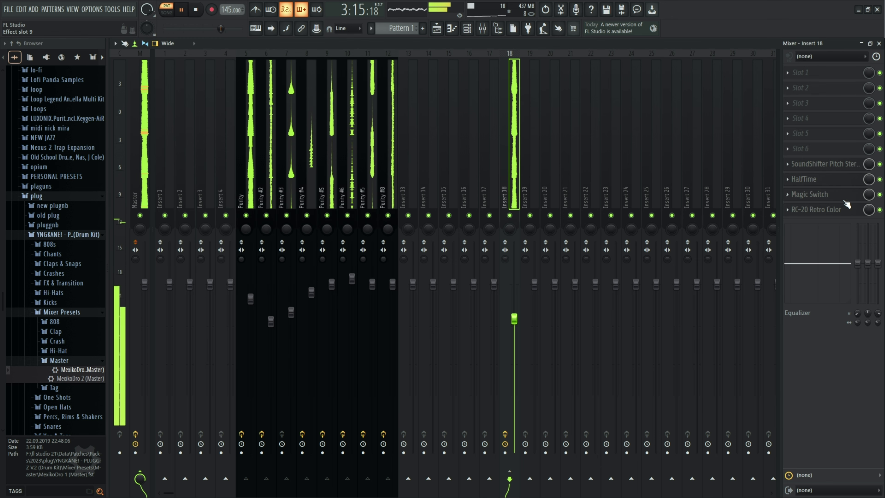
left_click(821, 178)
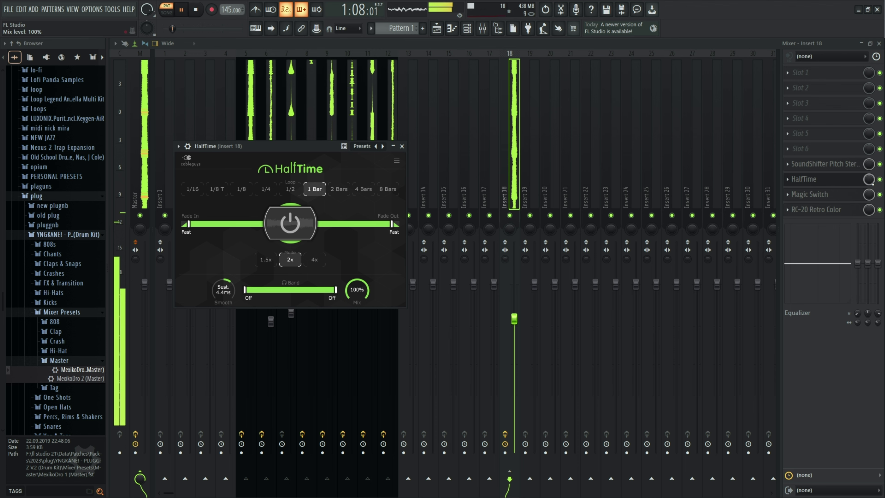
left_click_drag(868, 180, 869, 194)
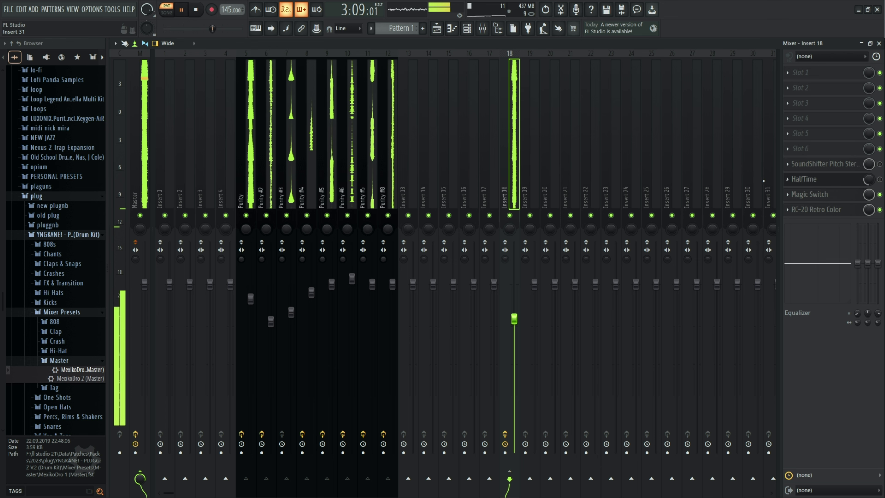
Remove HalfTime and SoundShifter Pitch Stereo from the Insert 18 effect chain
left_click(788, 178)
left_click(797, 199)
key("Return")
left_click(786, 164)
left_click(800, 185)
left_click(472, 284)
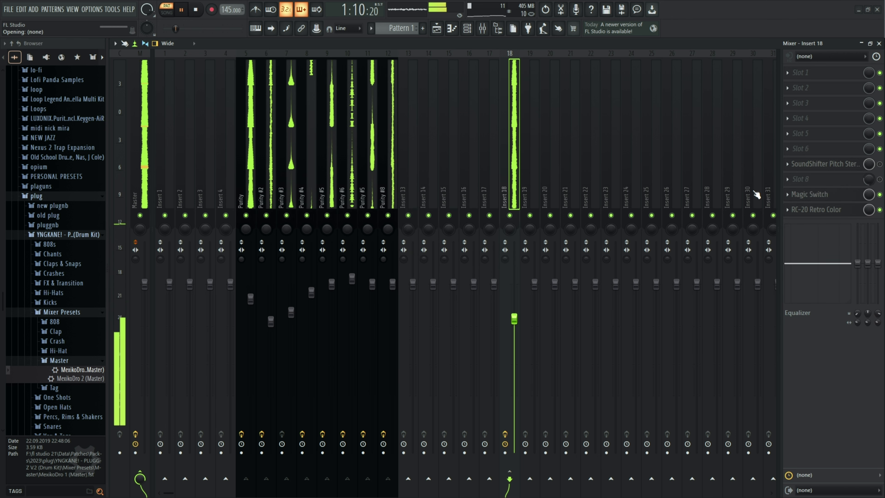
Audition the drum kit's 808s, add YNGKANE! - Spinz (808) as a new channel and set it to cut itself
left_click(49, 244)
left_click(60, 273)
left_click(62, 307)
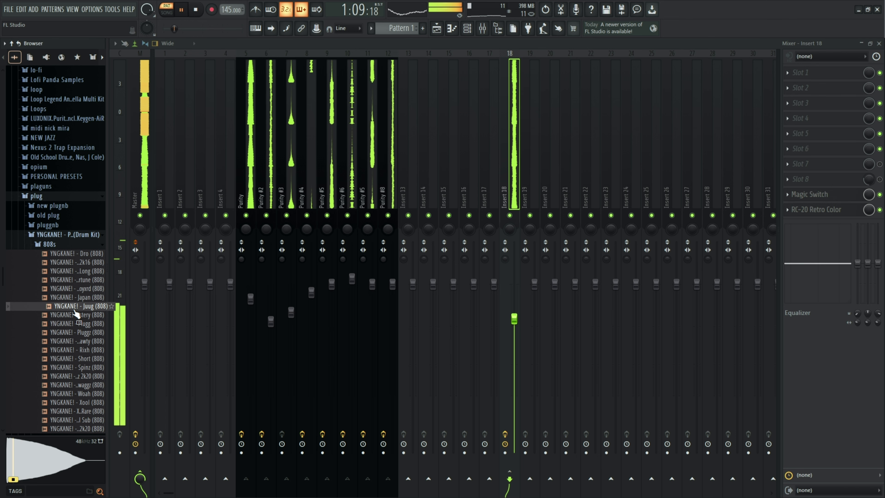
left_click(75, 368)
left_click(73, 368)
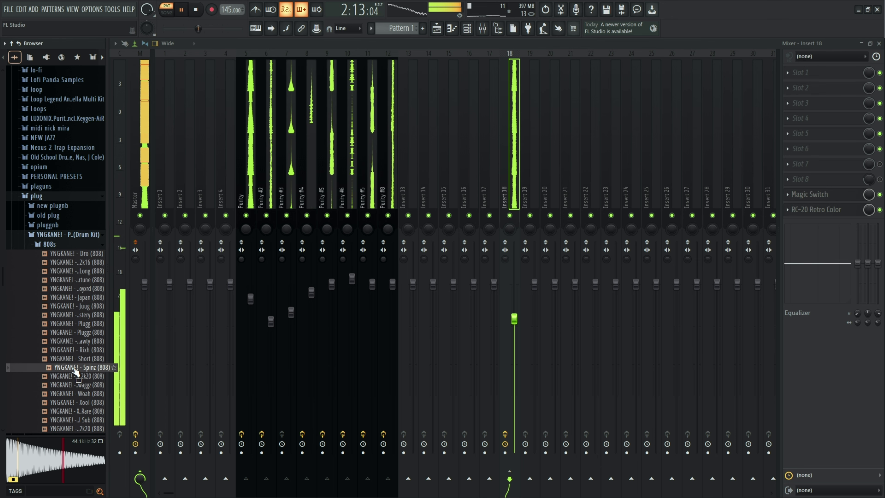
key("F6")
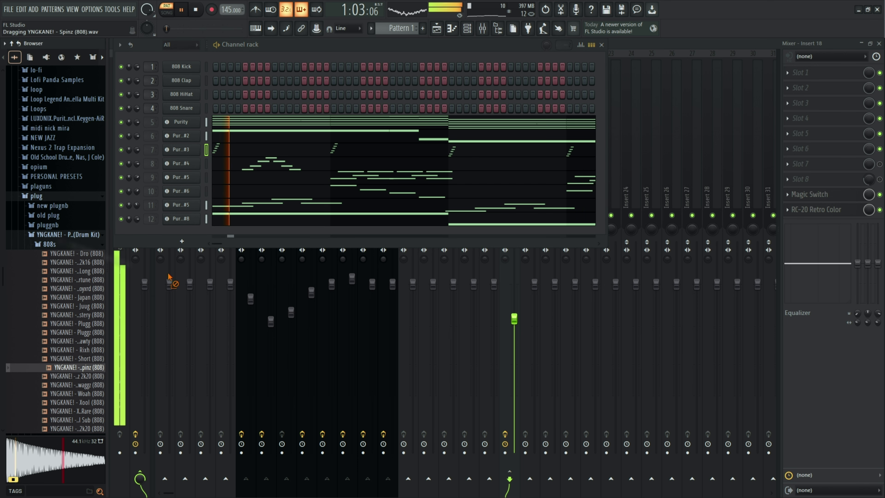
left_click_drag(168, 276, 185, 237)
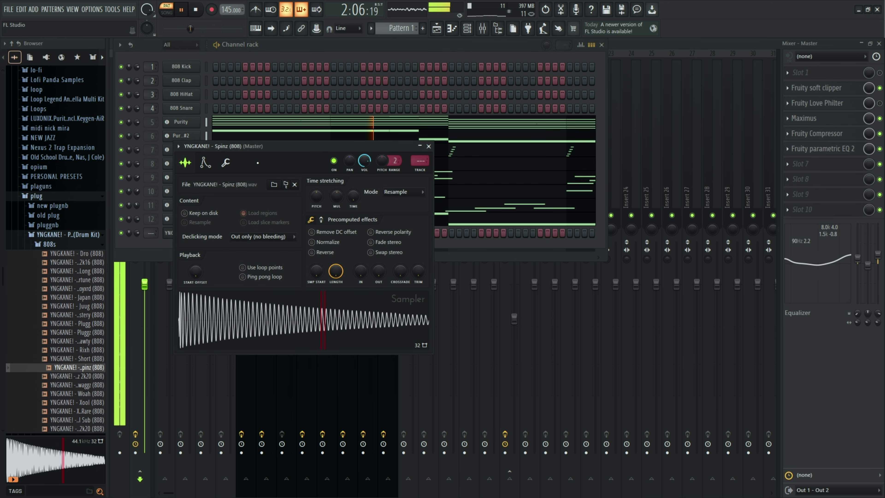
left_click(429, 146)
right_click(196, 244)
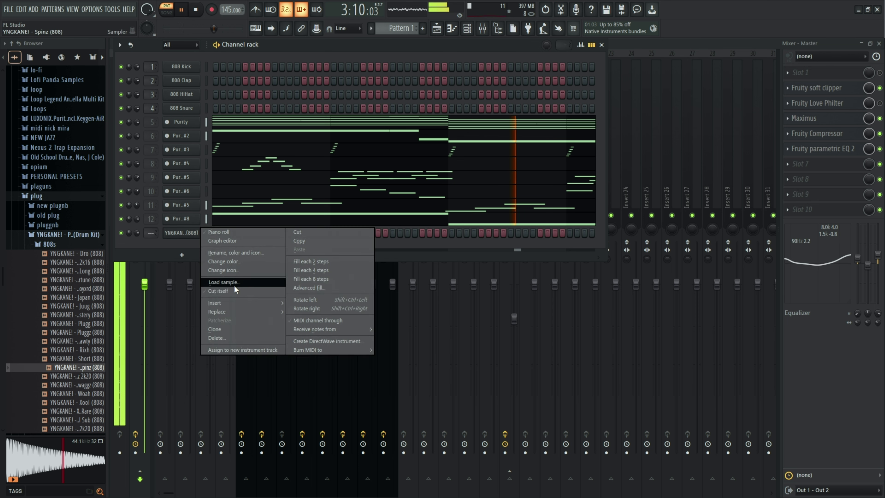
Audition the kit's Claps & Snaps and replace the 808 Clap channel's sample with YNGKANE! - Filtered Dro 1 (Clap)
left_click(49, 244)
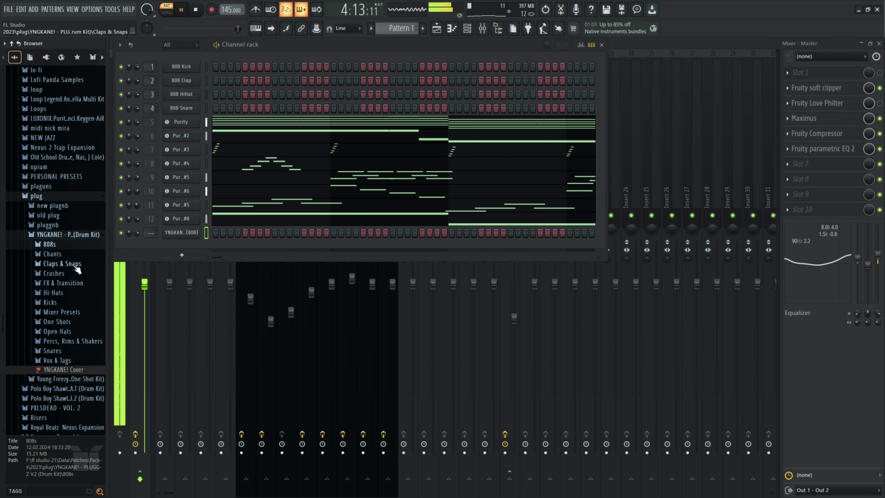
left_click(76, 265)
left_click(76, 282)
left_click(81, 334)
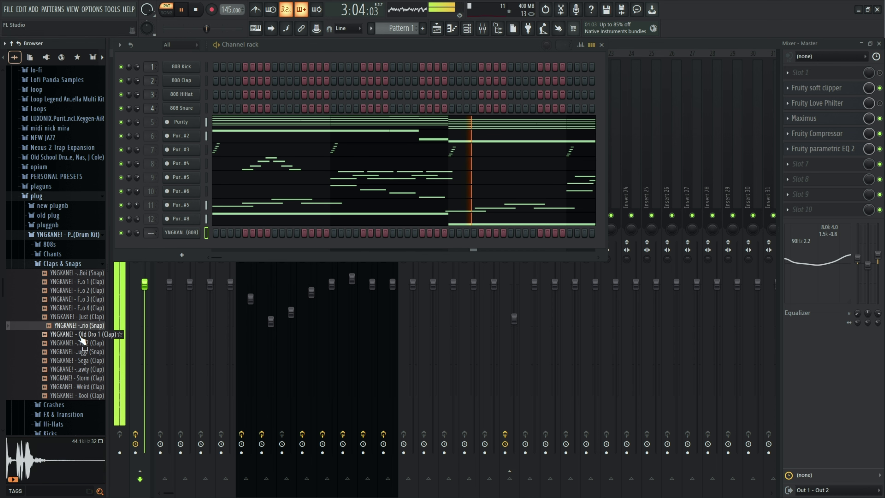
left_click(83, 318)
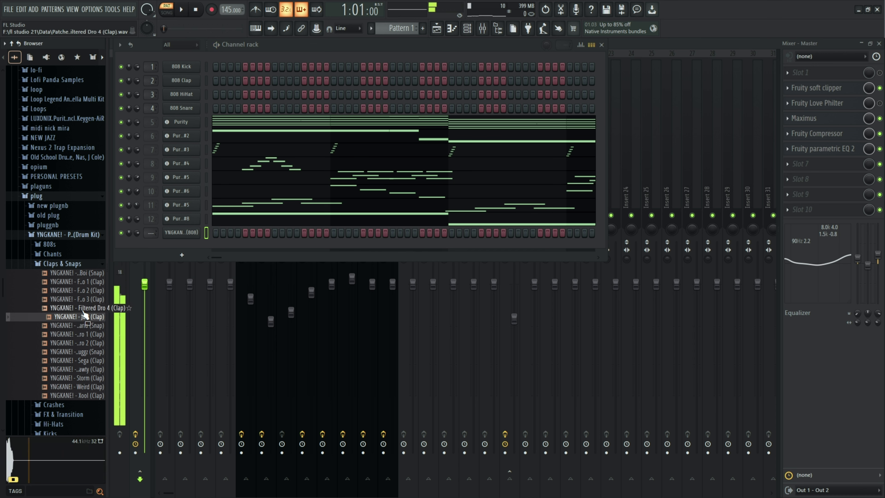
left_click(83, 308)
left_click(84, 299)
left_click(86, 290)
left_click(87, 282)
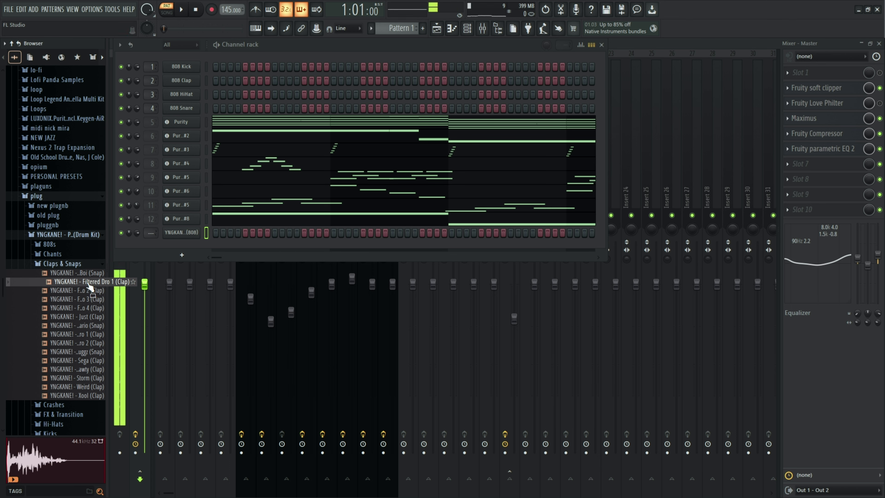
left_click_drag(90, 286, 203, 84)
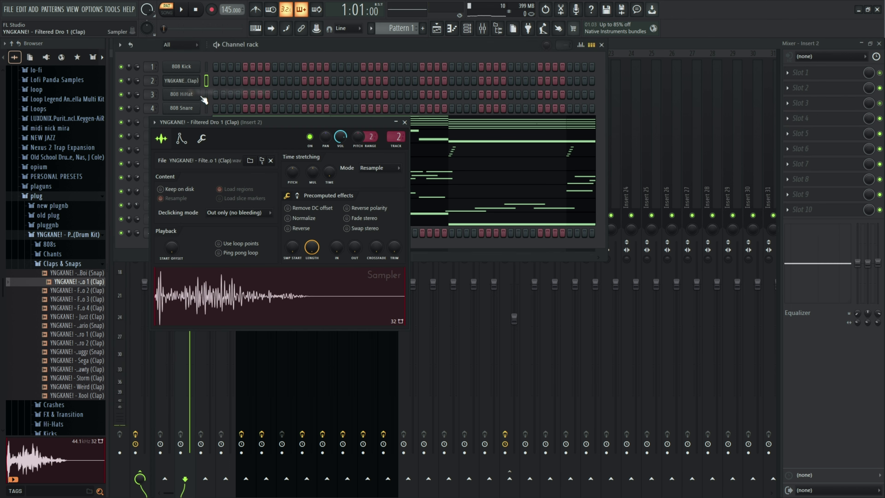
left_click(408, 123)
Place a C5 clap note on beat 3 of bar 1 in the piano roll and repeat it in bars 2 to 4
left_click(453, 29)
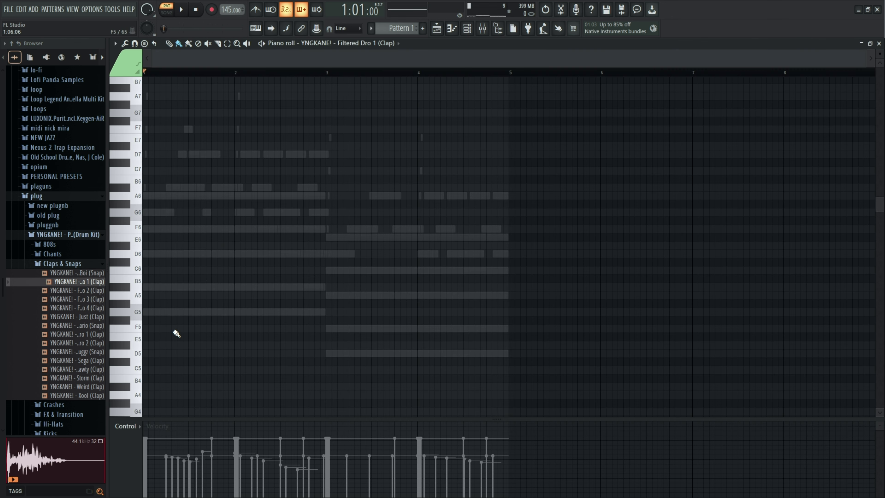
scroll(176, 333, "down", 2)
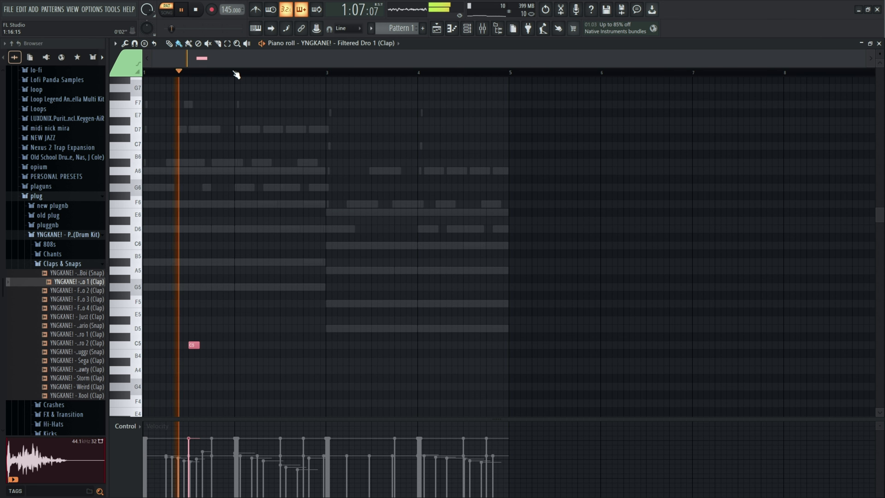
left_click_drag(238, 74, 72, 109)
key("ctrl+b")
key("ctrl+b")
key("ctrl+b")
key("space")
key("space")
Collapse the Claps & Snaps folder and add an extra C5 clap note directly before the one in bar 2
left_click(38, 264)
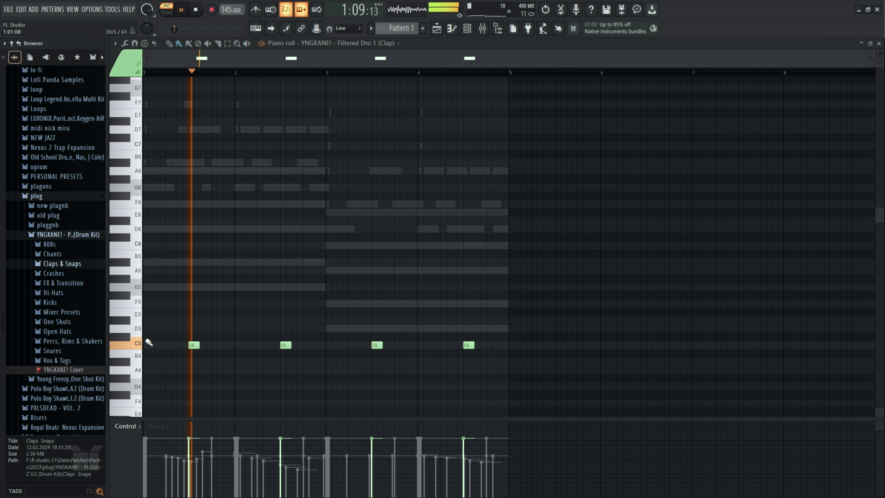
scroll(163, 343, "up", 2)
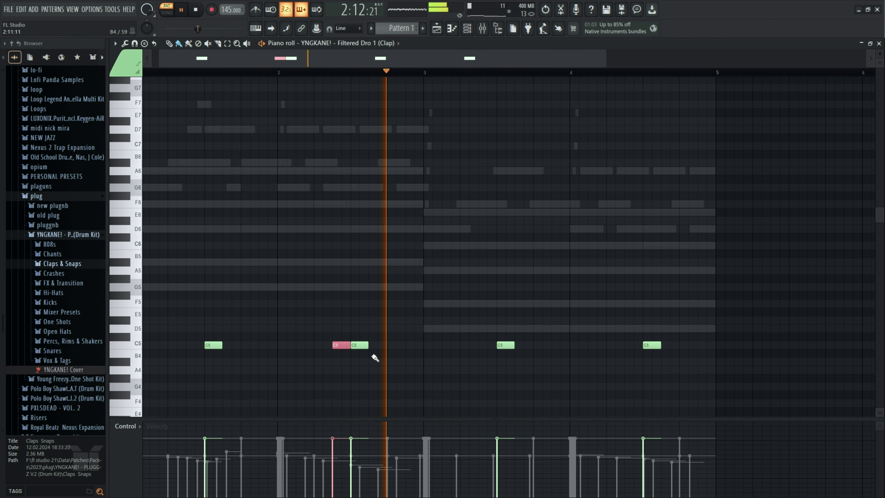
scroll(553, 373, "down", 2)
scroll(483, 350, "up", 2)
left_click(486, 345)
left_click(507, 344)
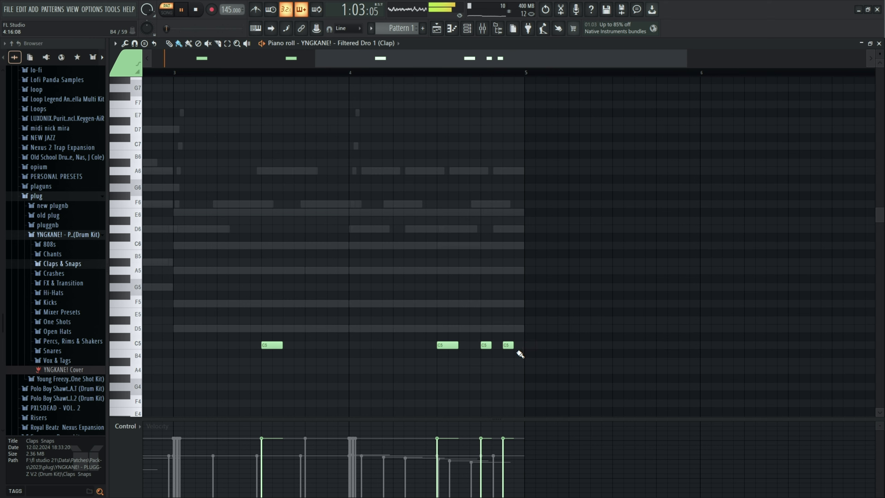
scroll(504, 345, "down", 2)
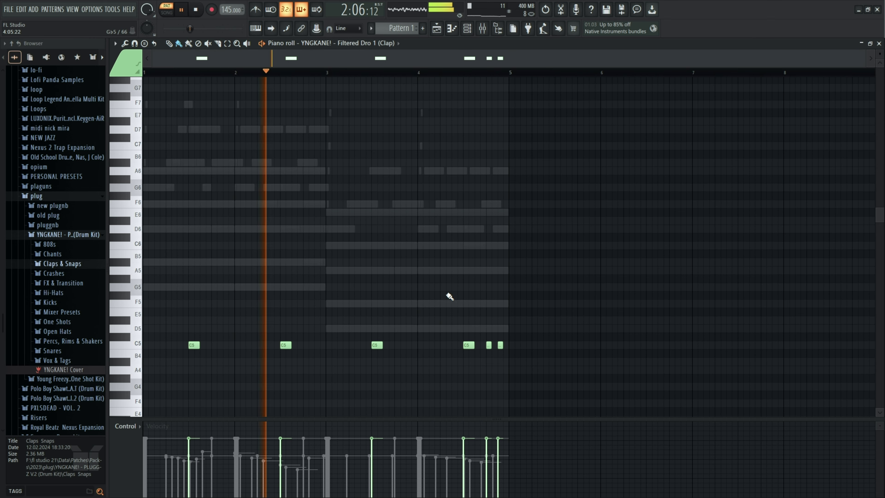
right_click(500, 345)
right_click(488, 345)
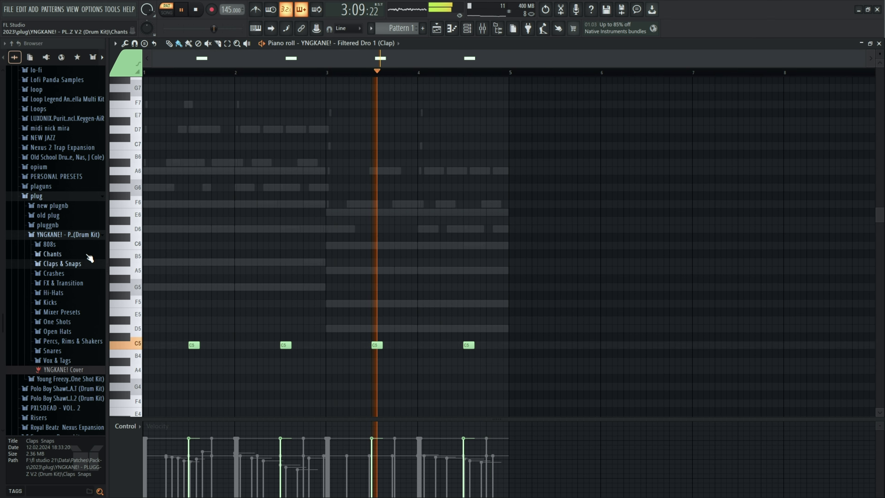
For the YNGKANE! - Spinz (808) channel, place G5 notes on beats 1 and 4 of bar 1 and beats 2 and 4 of bar 2
left_click(331, 43)
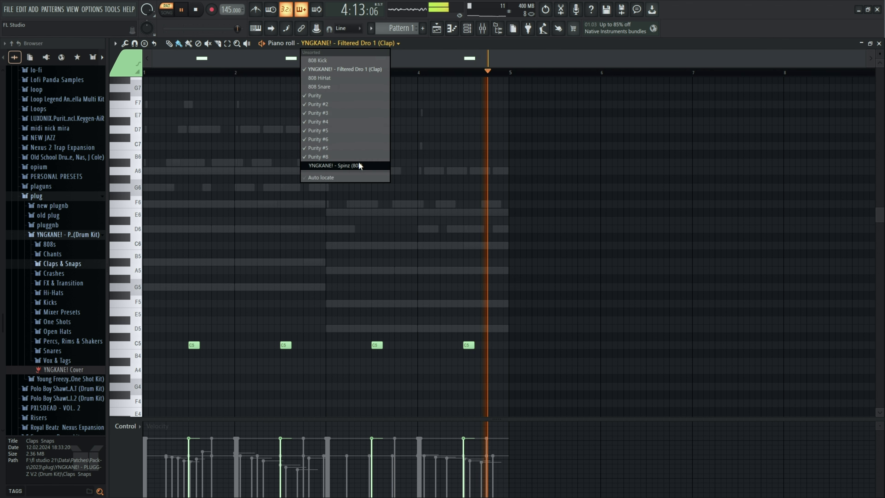
left_click(348, 165)
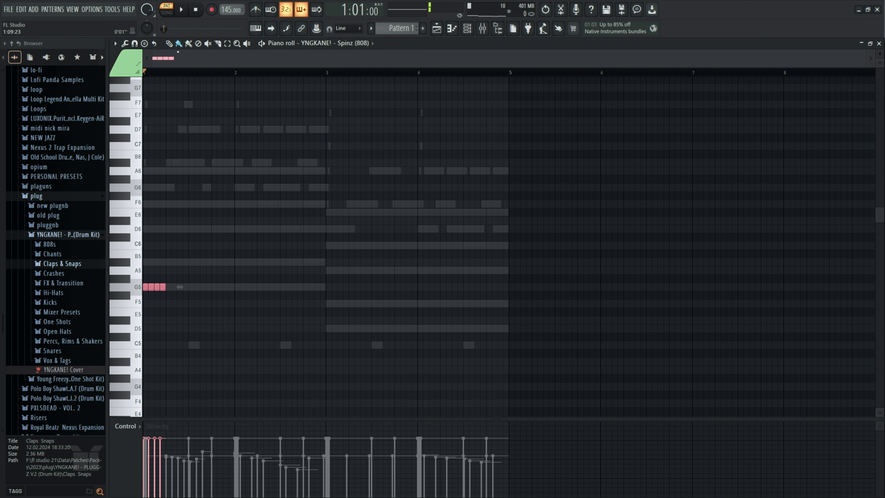
scroll(94, 303, "up", 10)
scroll(127, 311, "up", 5)
right_click(191, 289)
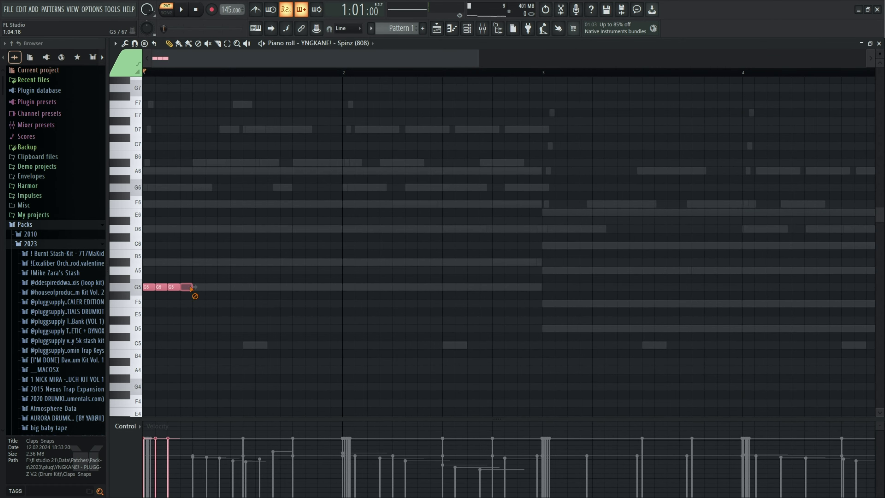
key("space")
left_click(294, 287)
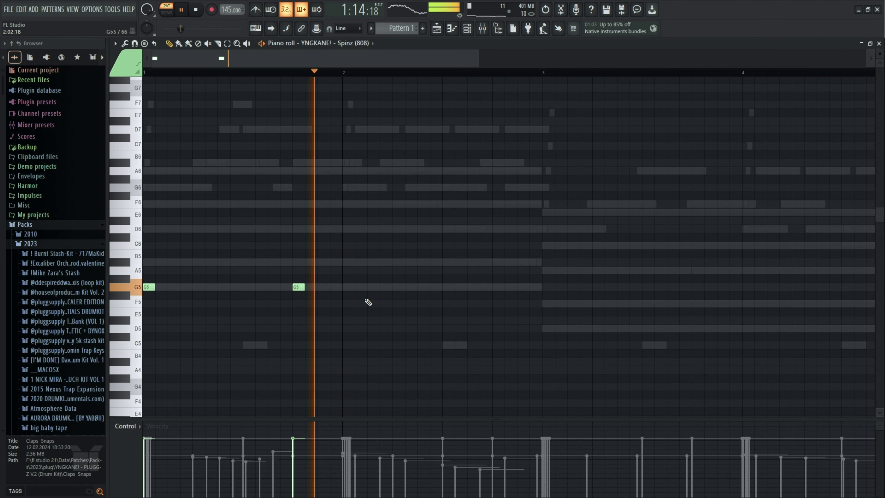
key("space")
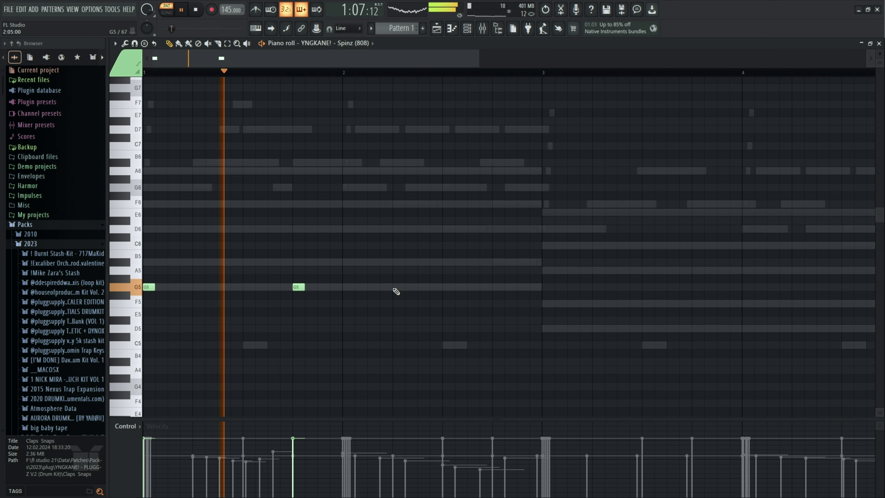
left_click(395, 289)
left_click(496, 287)
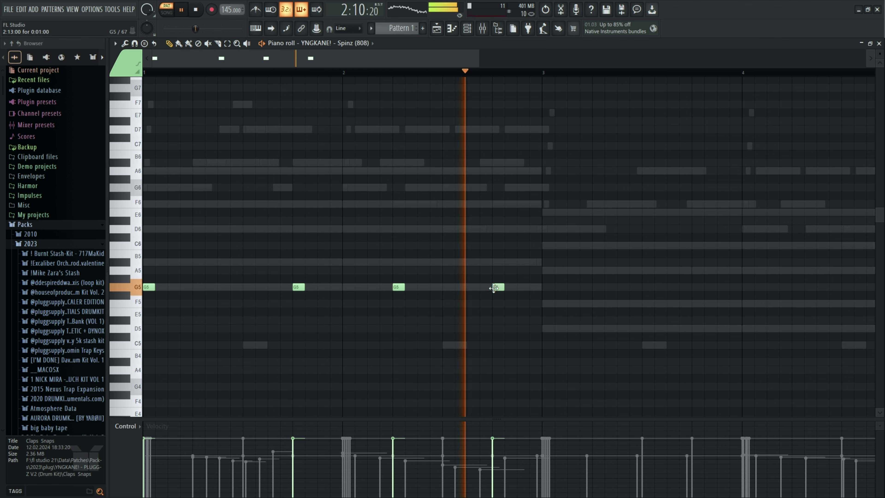
Add D5 808 notes on beats 1 and 4 of bar 3, and on beat 2 and midway between beats 3 and 4 of bar 4
left_click(546, 328)
left_click(696, 329)
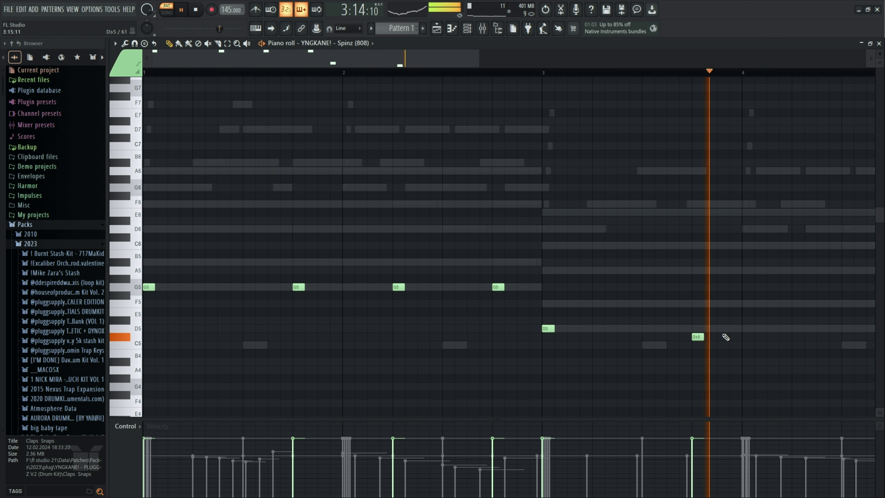
scroll(722, 341, "down", 3)
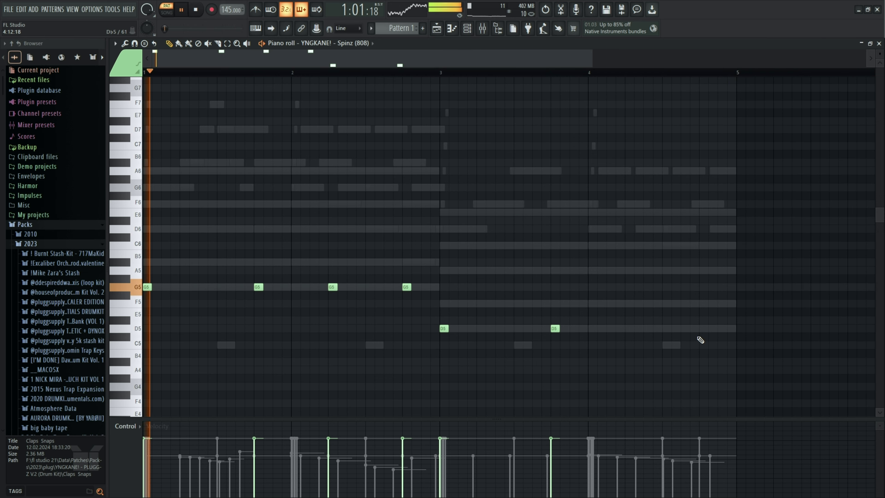
scroll(620, 320, "down", 1)
scroll(620, 320, "down", 1)
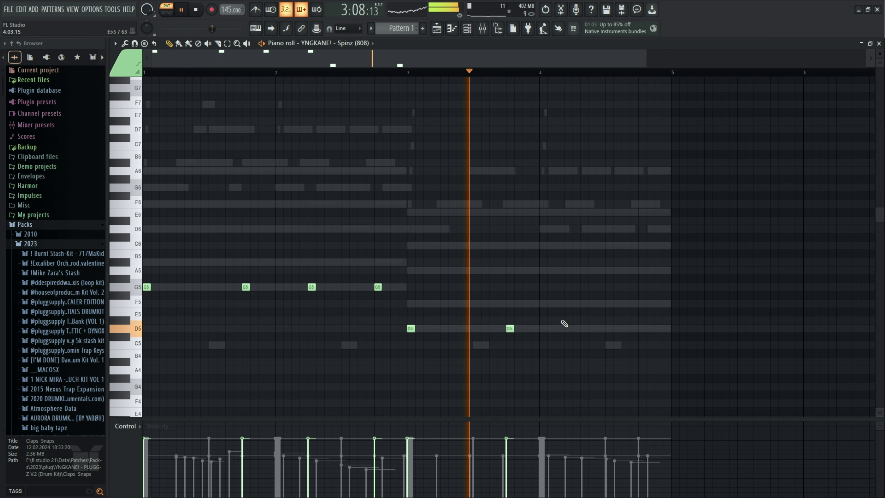
left_click(575, 328)
left_click(624, 330)
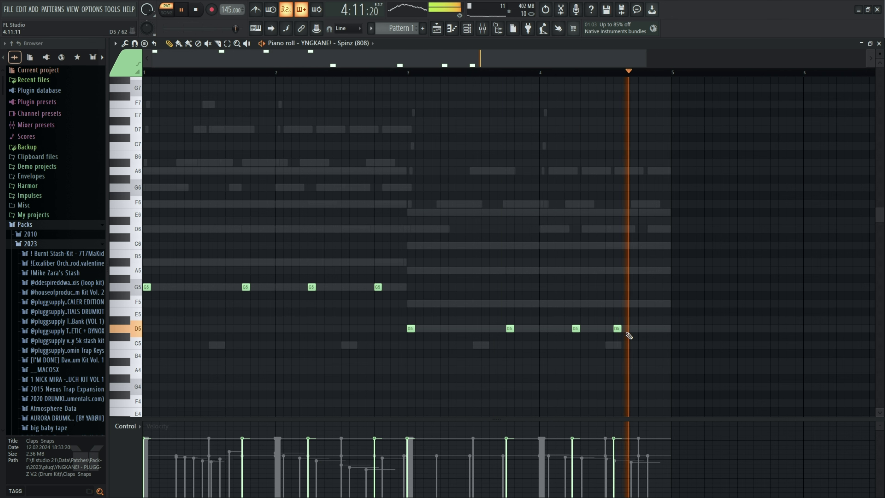
Select all the 808 notes, extend them to legato with the articulator, and deselect them
left_click_drag(682, 191, 125, 369)
key("alt+l")
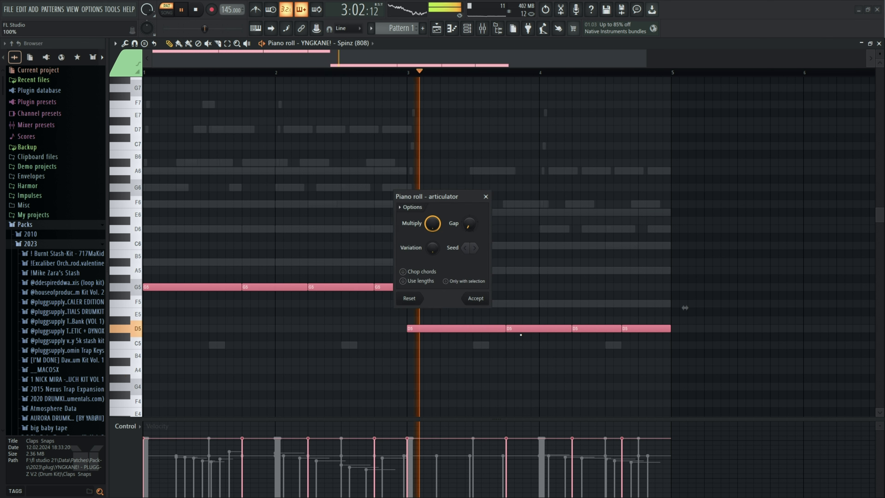
left_click(487, 301)
left_click(296, 197)
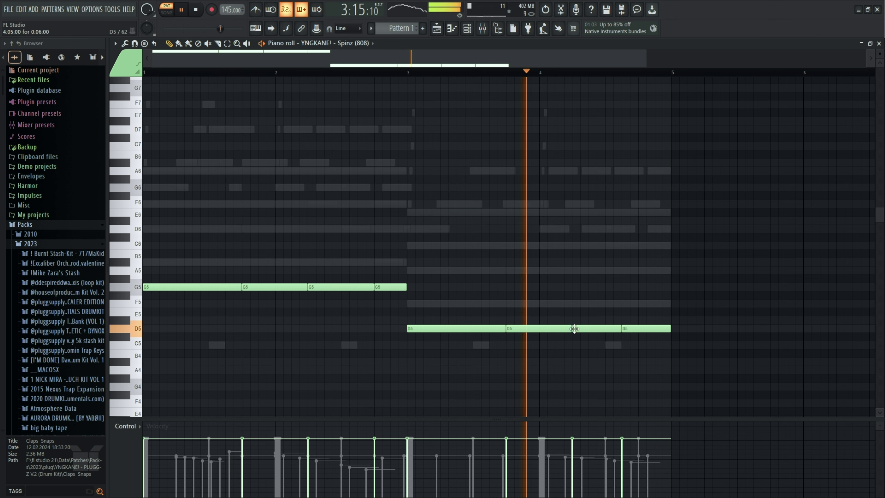
Collapse Claps & Snaps, audition the kit's Crashes and add YNGKANE! - Plugg (Crash) as a new channel
scroll(59, 310, "down", 15)
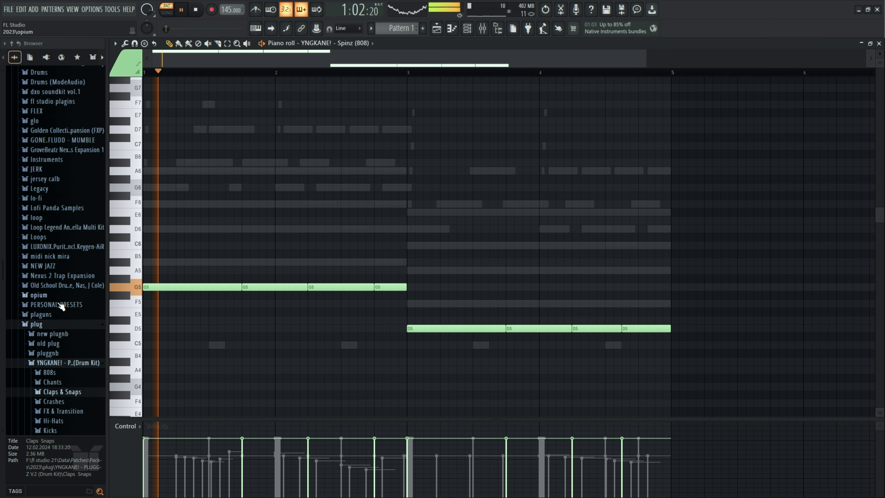
left_click(66, 252)
left_click(66, 252)
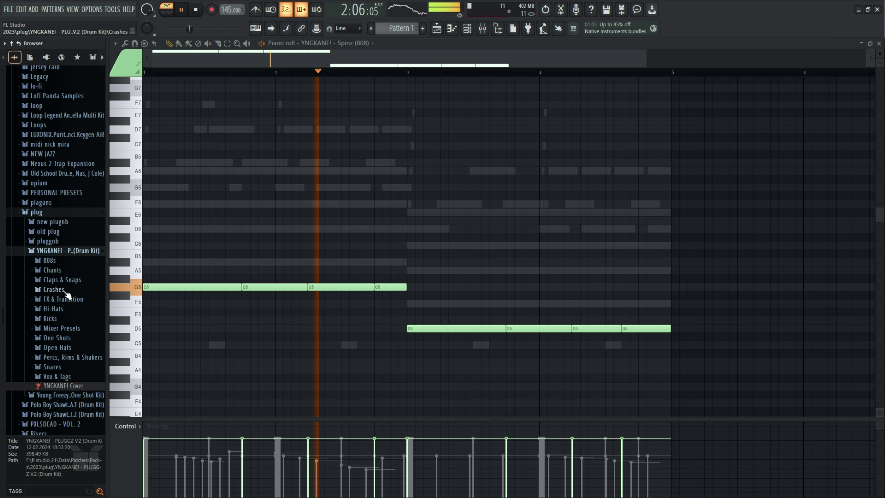
left_click(62, 291)
left_click(69, 315)
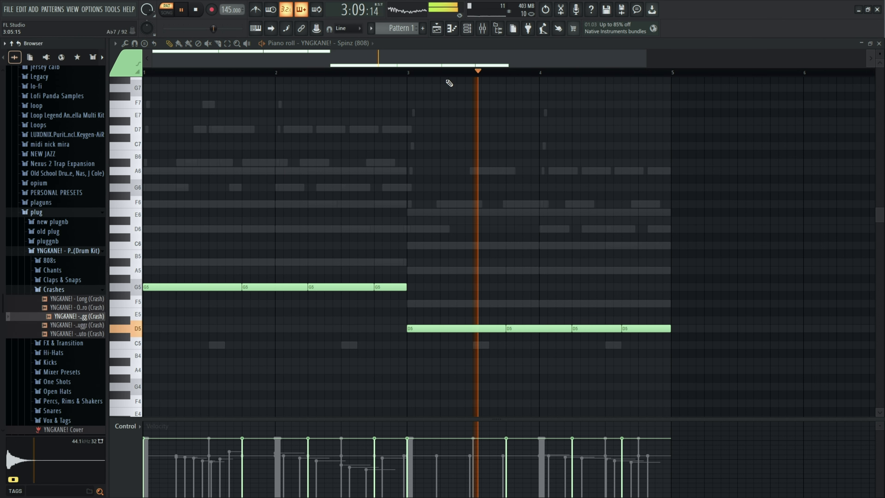
left_click(467, 28)
left_click_drag(75, 316, 213, 254)
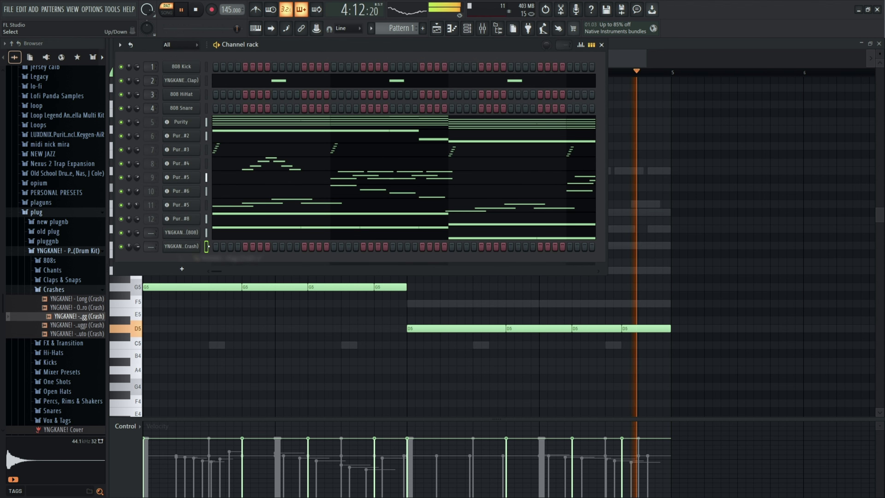
Audition the other crashes, replace the crash channel's sample with YNGKANE! - Old Dro (Crash) and place a hit on step 1
key("space")
left_click(197, 248)
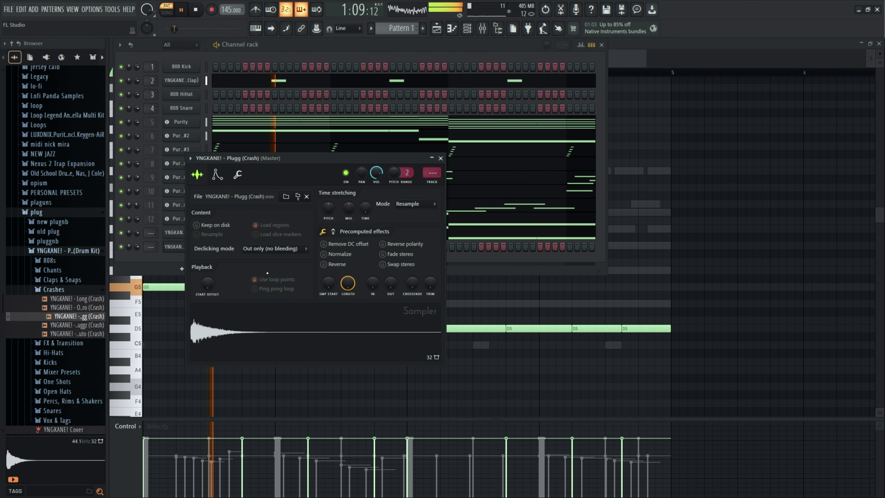
left_click_drag(101, 324, 83, 340)
left_click(83, 307)
left_click(83, 302)
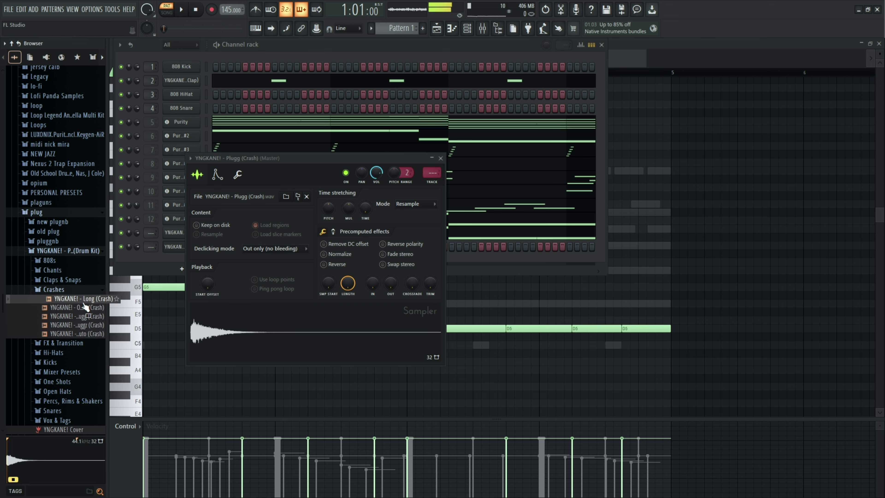
left_click(441, 159)
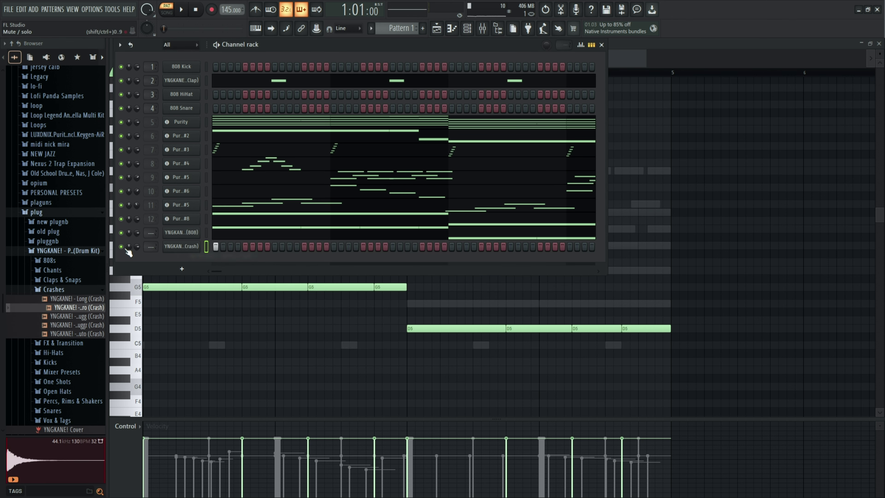
key("space")
Assign the crash channel to mixer track 13 and the Spinz 808 channel to mixer track 14 as instrument tracks
right_click(184, 246)
left_click(246, 364)
right_click(186, 245)
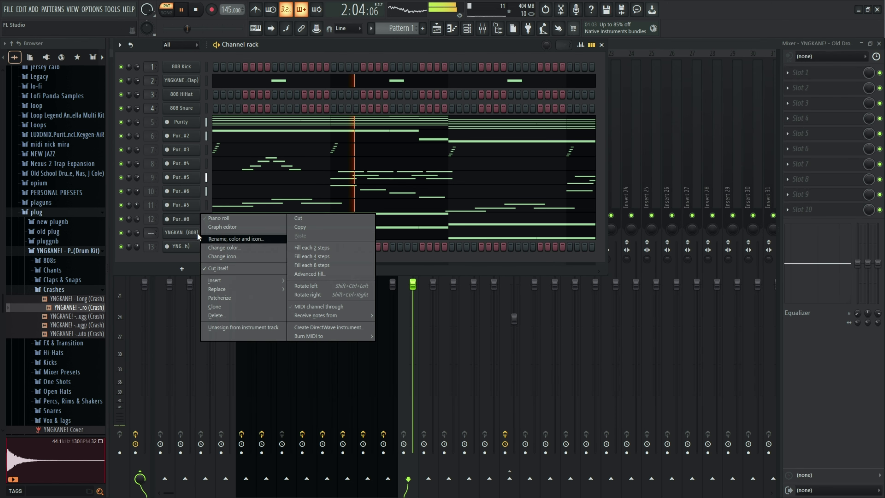
right_click(185, 232)
left_click(230, 350)
Add a fade-out to the Old Dro crash sample in its precomputed effects and close the sampler
left_click(190, 248)
left_click_drag(390, 283, 391, 283)
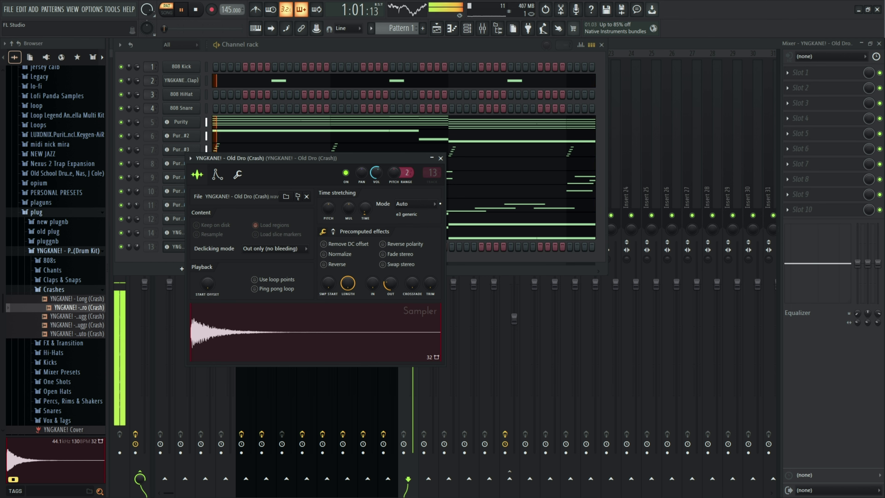
left_click(440, 158)
Collapse Crashes, audition the kit's Hi-Hats and replace the 808 HiHat channel's sample with YNGKANE! - Blast (Hi-Hat)
left_click(88, 290)
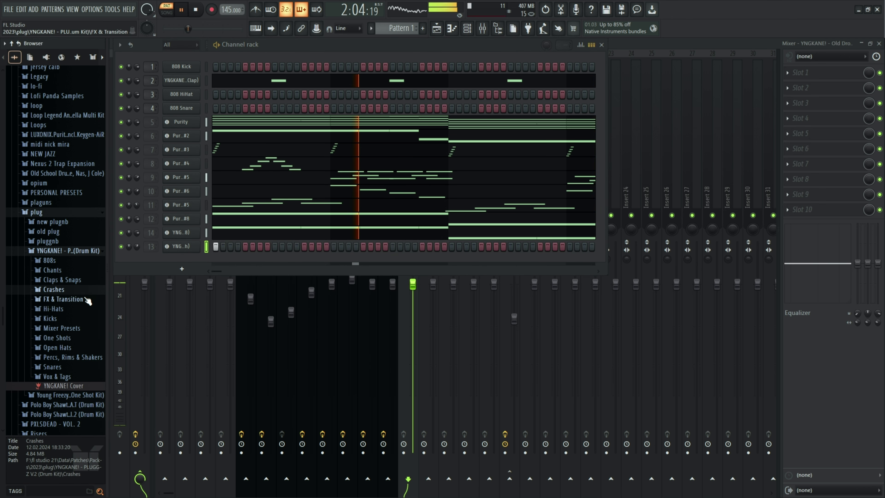
left_click(82, 309)
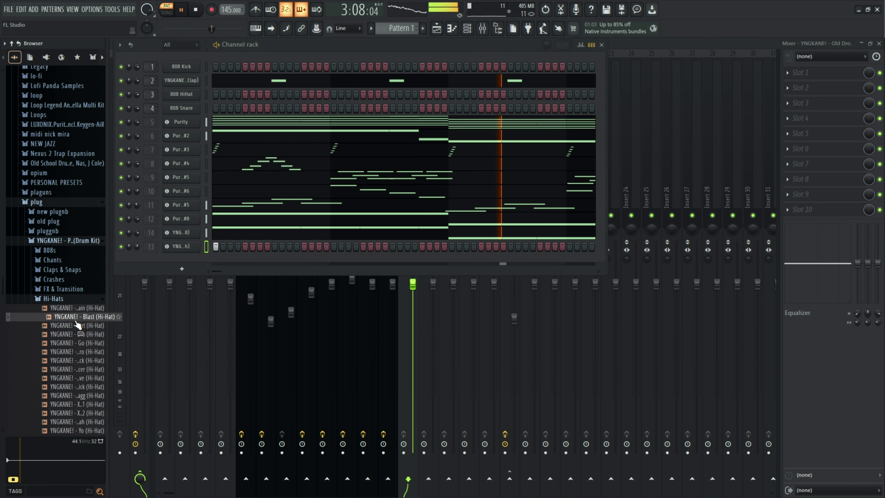
left_click(74, 326)
left_click(77, 318)
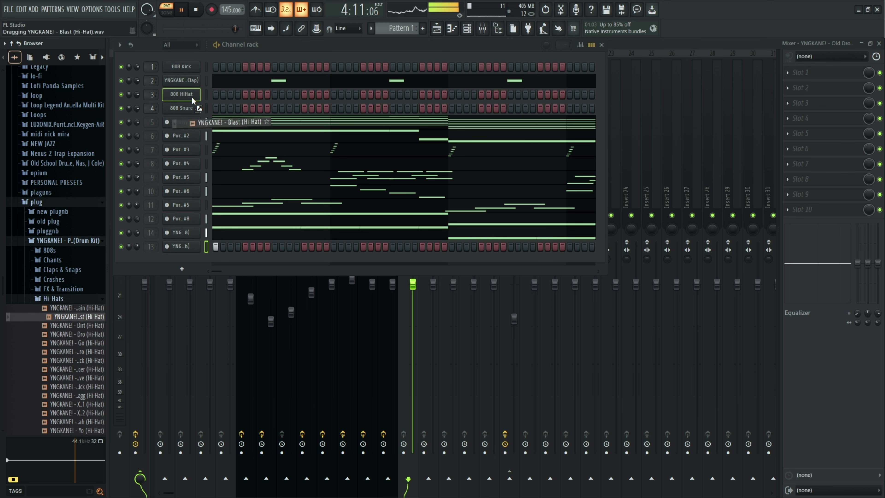
left_click_drag(193, 101, 193, 101)
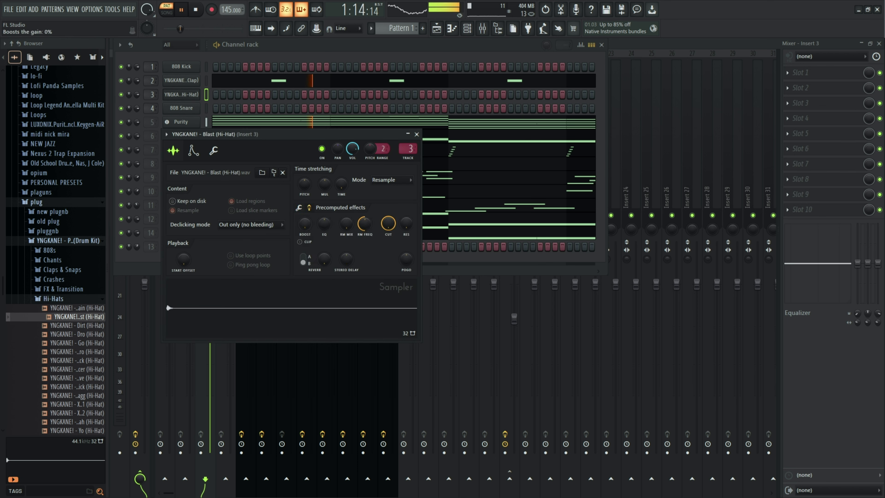
left_click(416, 134)
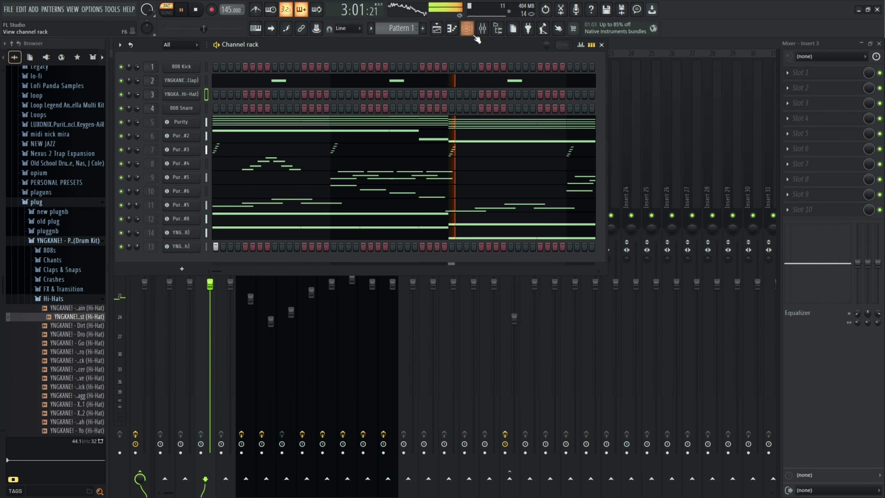
Place C5 hi-hat notes in bar 1 of the piano roll on beats 1 and 4 and half a beat after each
key("F7")
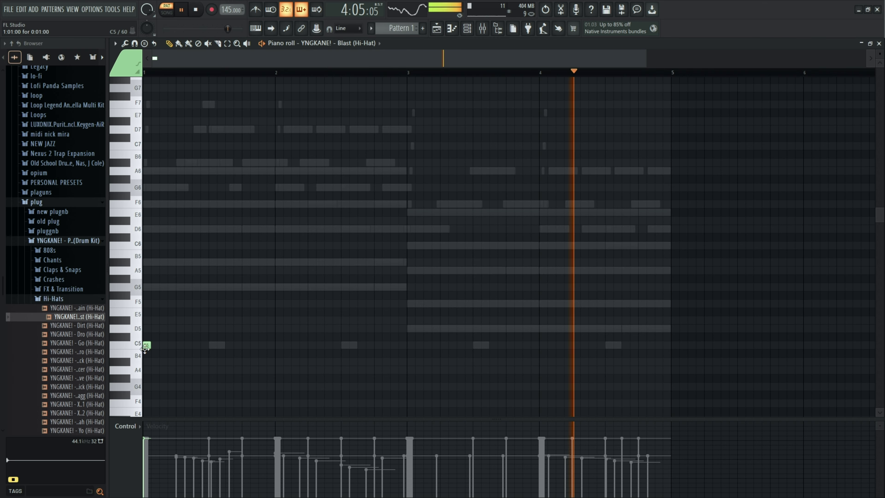
scroll(153, 344, "up", 3)
left_click(186, 345)
left_click_drag(185, 345, 214, 346)
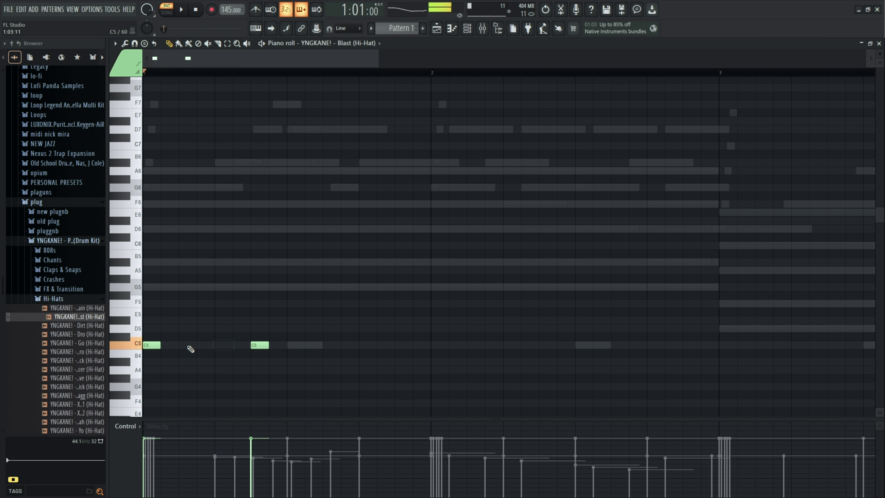
key("space")
left_click(364, 345)
left_click(401, 346)
Add C5 hi-hat notes in bar 2 on beats 2, 3 and 4 and midway between beats 3 and 4
left_click(508, 346)
left_click(617, 346)
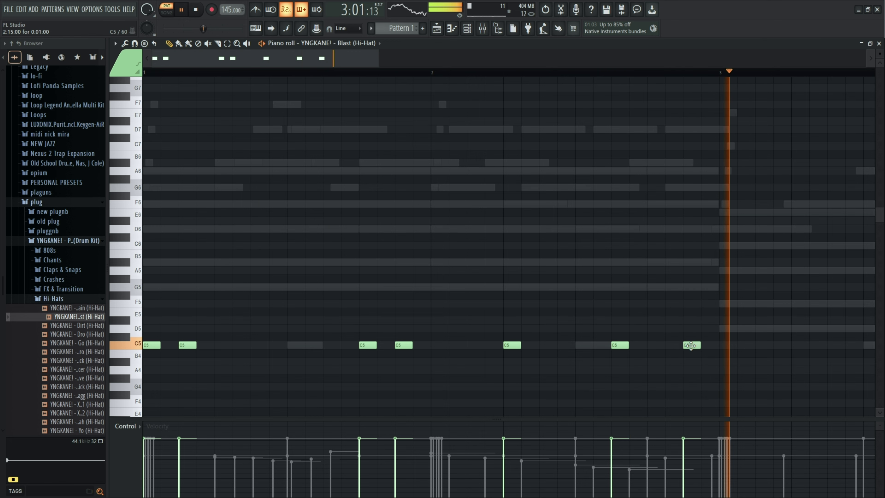
left_click_drag(617, 344, 581, 345)
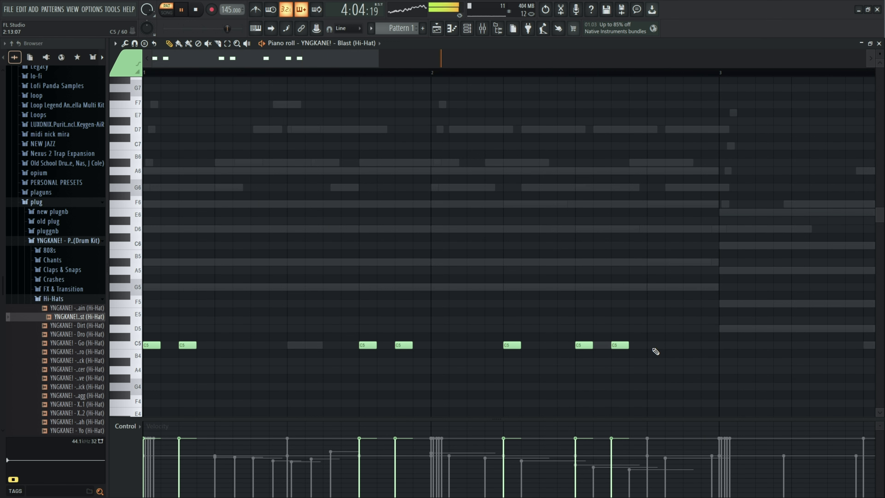
Select the two-bar hi-hat pattern and duplicate it so the copy starts at bar 3
scroll(557, 325, "down", 2)
left_click_drag(584, 308, 143, 390)
scroll(436, 336, "down", 4)
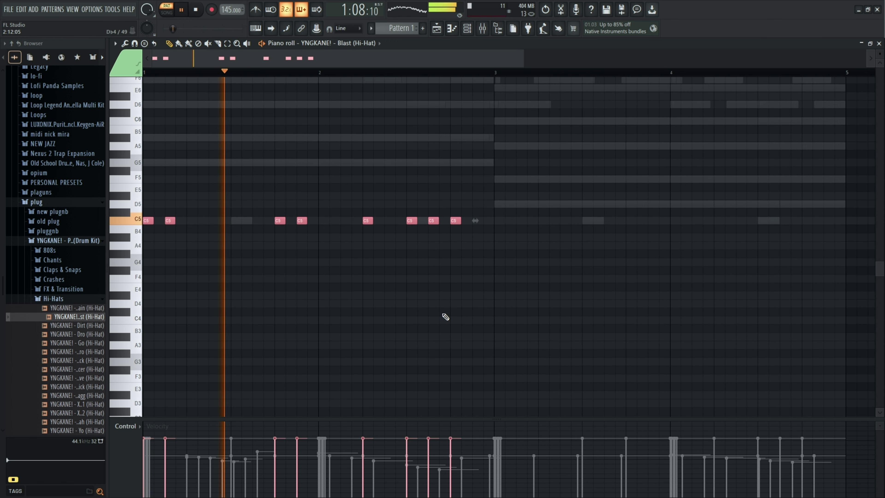
scroll(426, 279, "down", 3)
key("ctrl+b")
left_click_drag(313, 220, 331, 221)
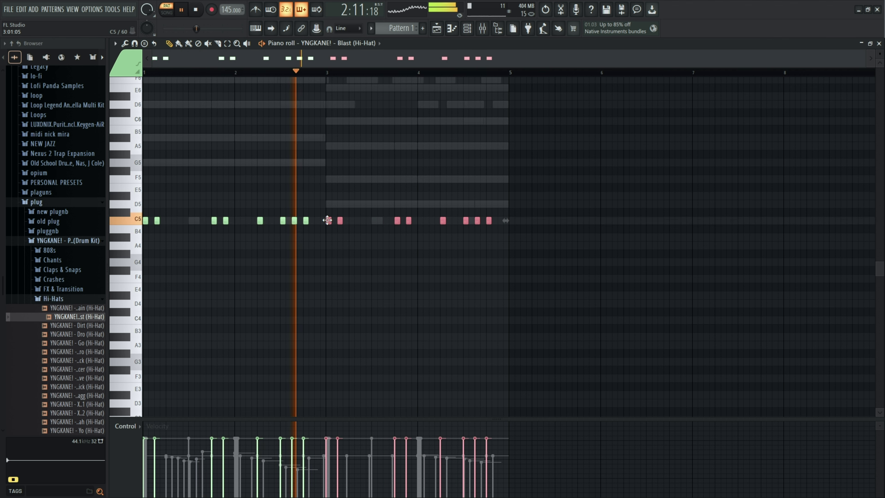
Deselect the duplicated hi-hats and add a C5 note in bar 4 half a beat after beat 4
left_click(309, 255)
right_click(308, 255)
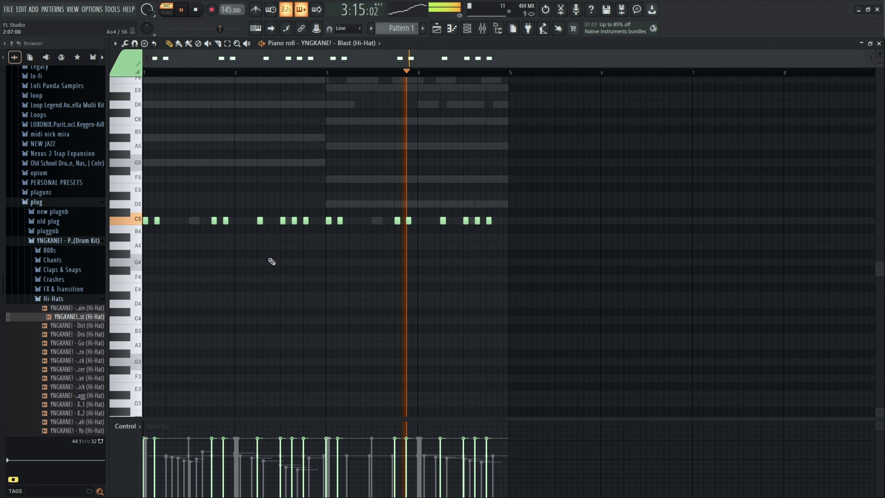
scroll(191, 259, "up", 2)
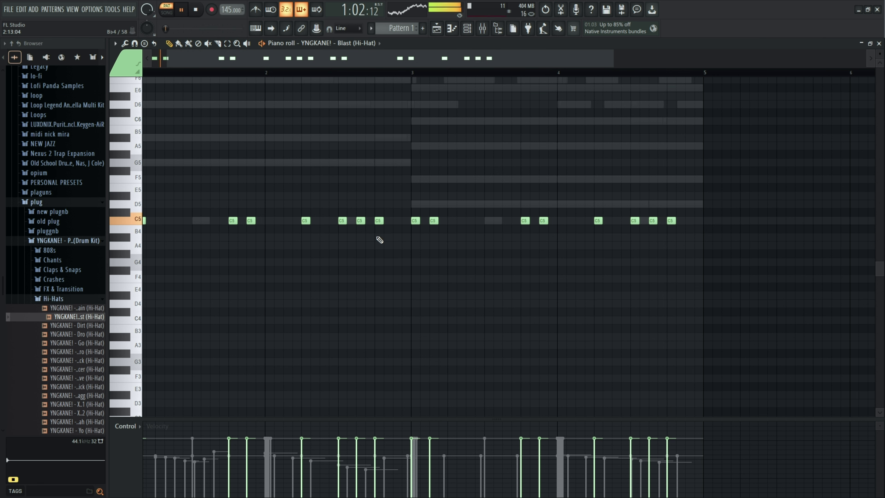
left_click(689, 220)
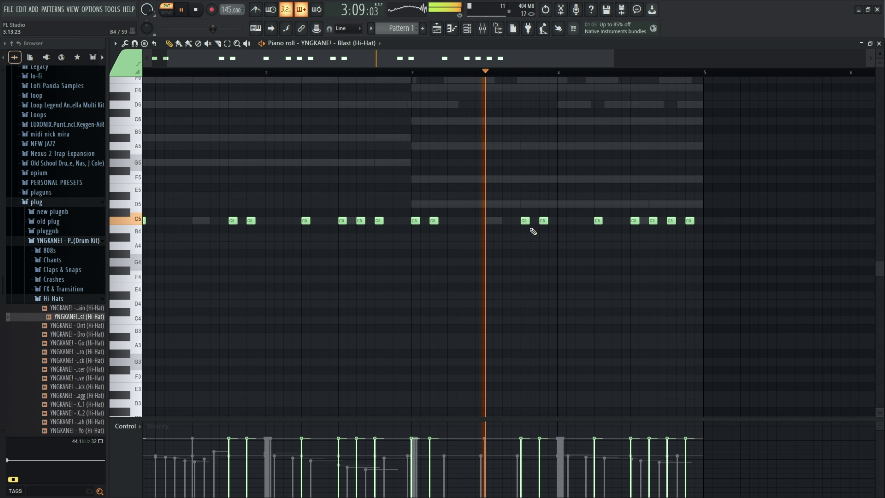
scroll(351, 270, "down", 1)
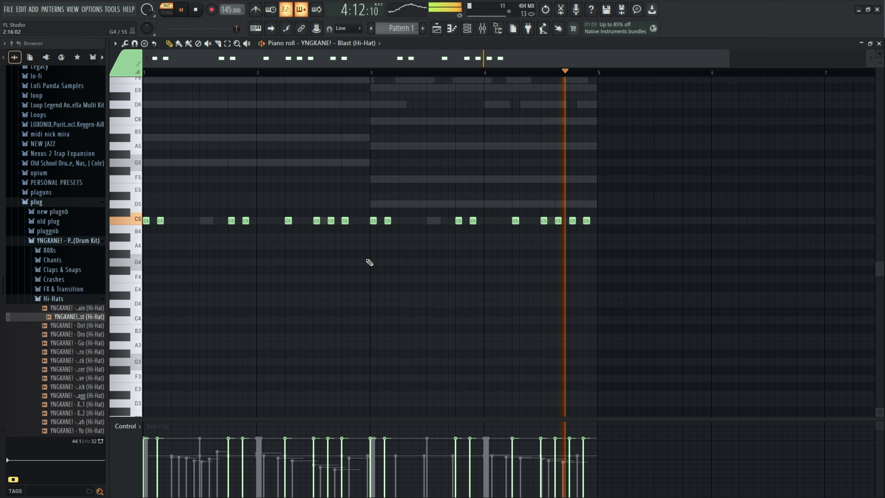
Select all the hi-hat notes and transpose them from C5 up to F5
key("ctrl+a")
key("ctrl+Up")
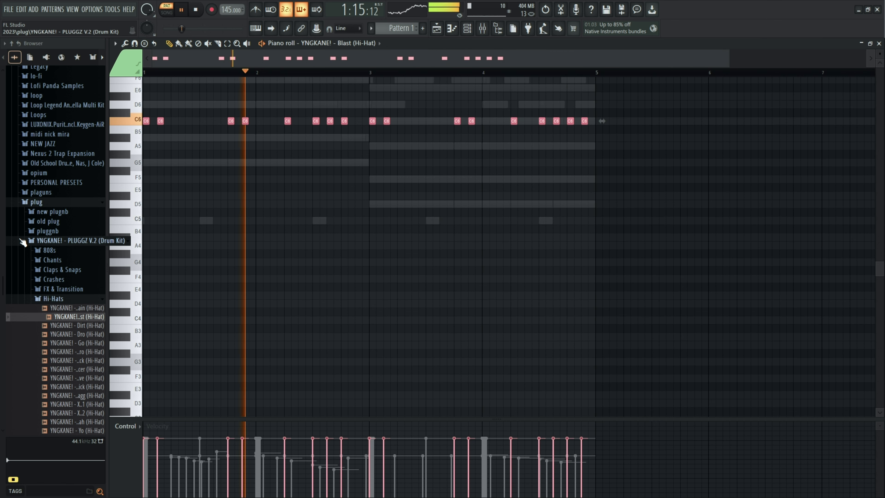
key("ctrl+Down")
key("shift+Up")
key("shift+Up")
key("shift+Up")
key("shift+Up")
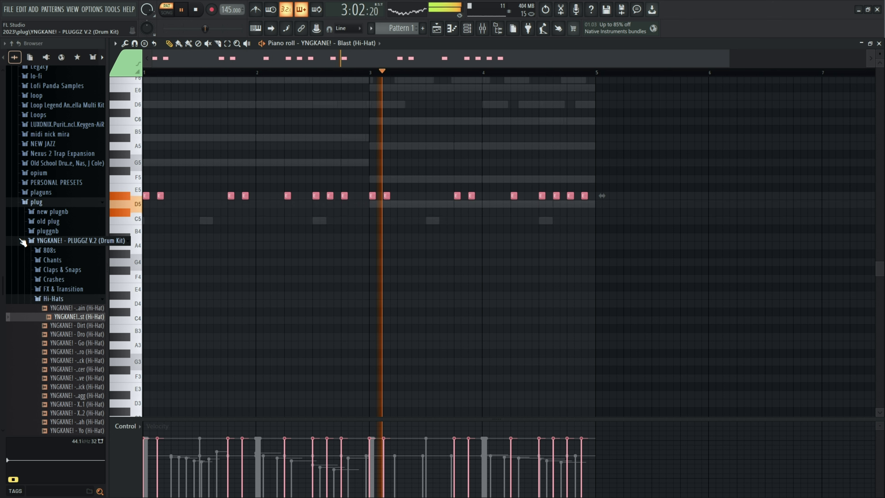
key("shift+Up")
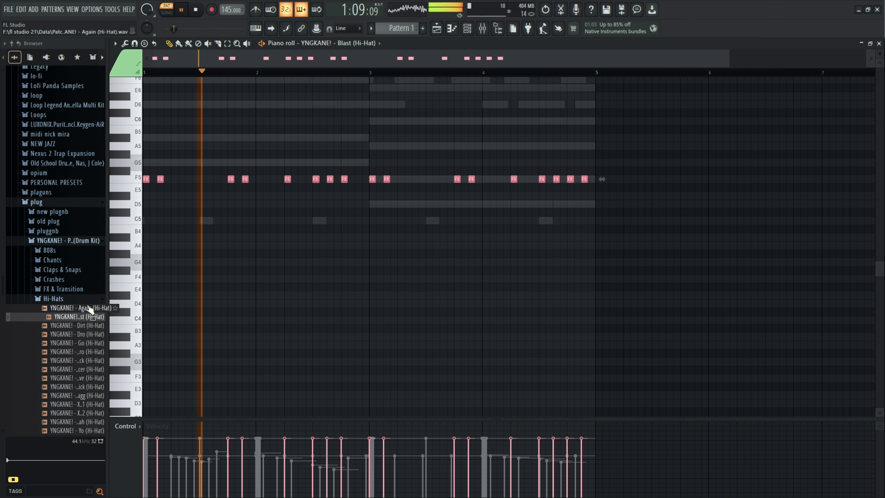
Collapse Hi-Hats, expand Percs, Rims & Shakers and add YNGKANE! - Old Game 1 (Perc) as a new channel
left_click(53, 298)
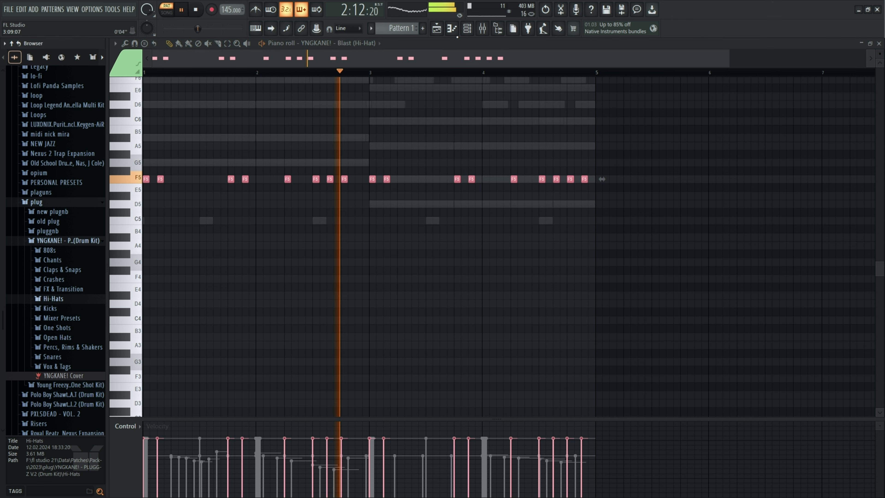
key("F6")
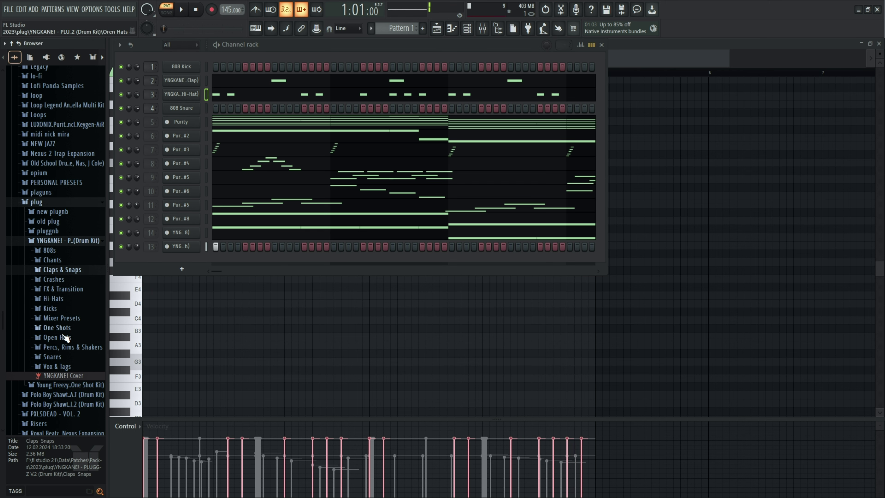
left_click(63, 358)
left_click(71, 294)
left_click(65, 334)
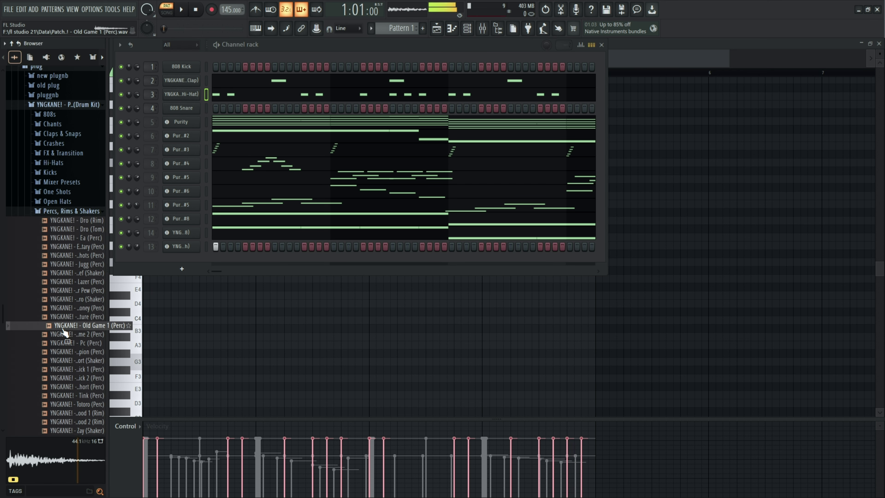
left_click(64, 343)
left_click_drag(71, 326, 195, 270)
Audition more samples in Percs, Rims & Shakers and add YNGKANE! - Dro (Tom) as a new channel
left_click(89, 256)
left_click(90, 248)
left_click(90, 238)
left_click(90, 230)
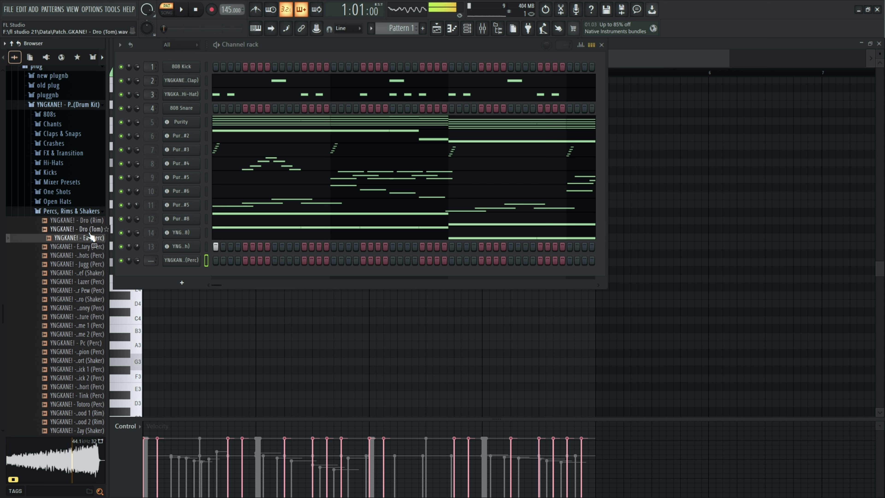
key("Up")
left_click(86, 230)
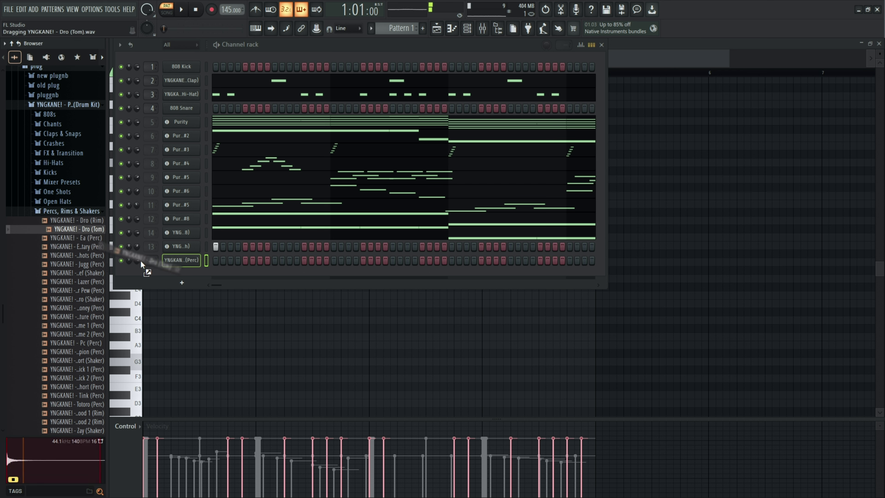
left_click_drag(106, 244, 182, 281)
Inspect the sampler settings of the new Old Game 1 percussion and Dro tom channels
left_click(184, 261)
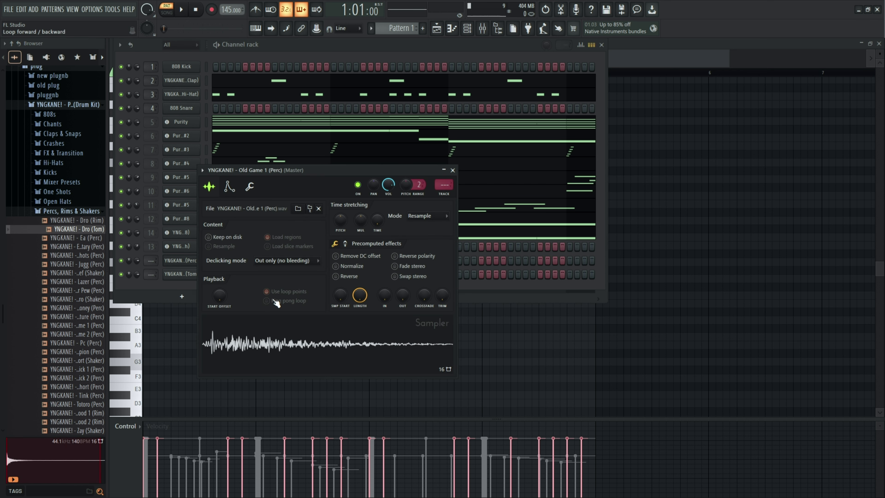
left_click(186, 275)
left_click(369, 86)
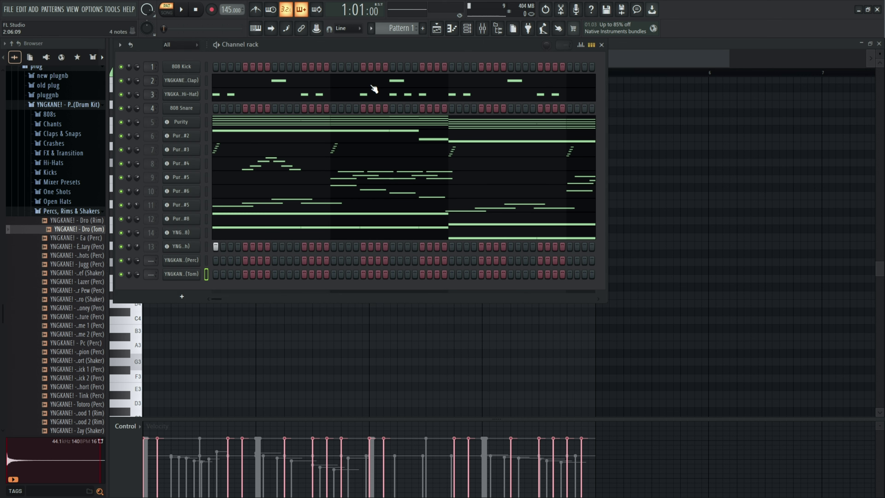
left_click(181, 260)
left_click(453, 170)
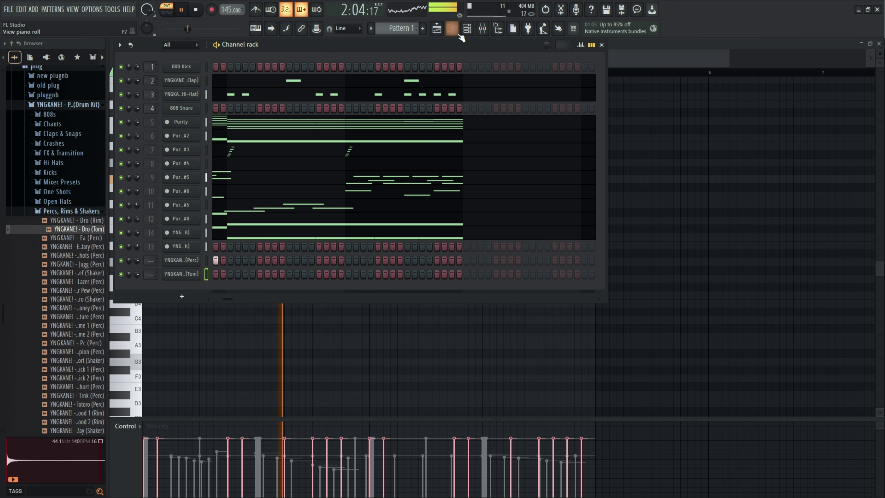
Record C5 Dro tom hits live in bars 3 and 4 and tidy them into five notes
left_click(459, 35)
key("space")
left_click(212, 10)
left_click(422, 320)
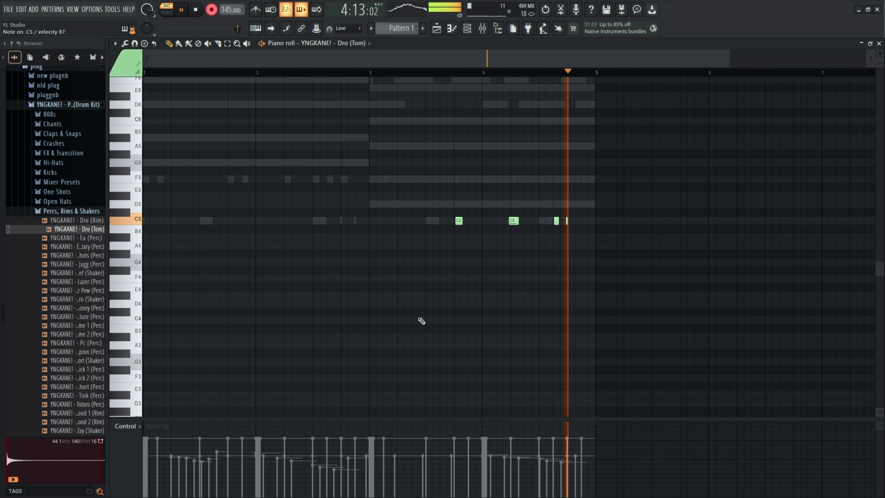
key("space")
scroll(454, 241, "up", 3)
right_click(456, 221)
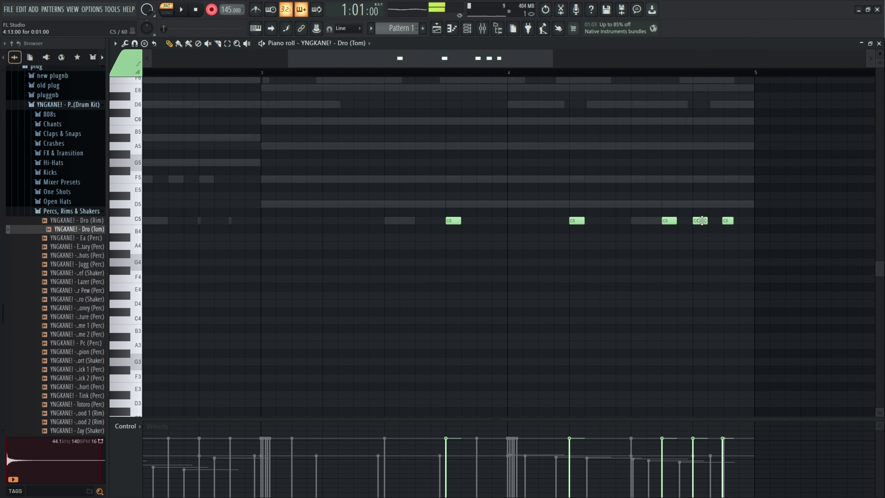
scroll(572, 210, "down", 3)
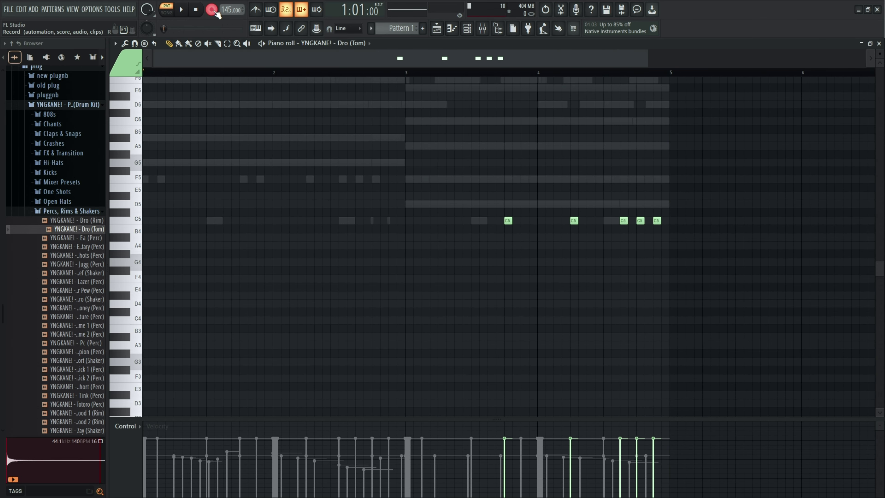
Adjust the Dro tom channel's volume to 100% in its sampler settings and audition the tom sample
left_click(467, 29)
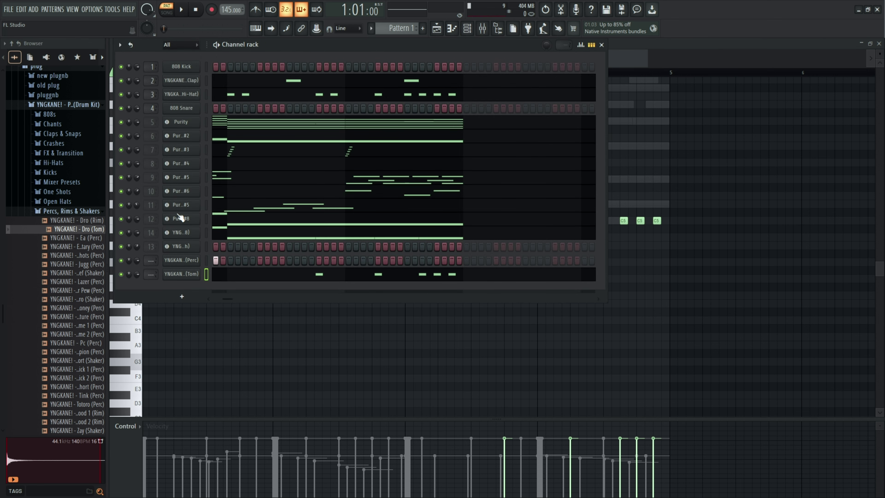
left_click(183, 274)
left_click(262, 160)
left_click(369, 87)
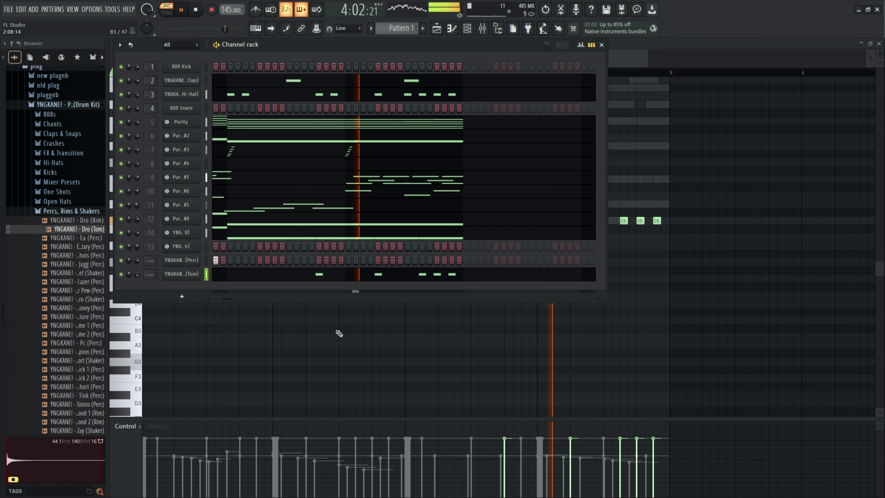
left_click(182, 275)
key("space")
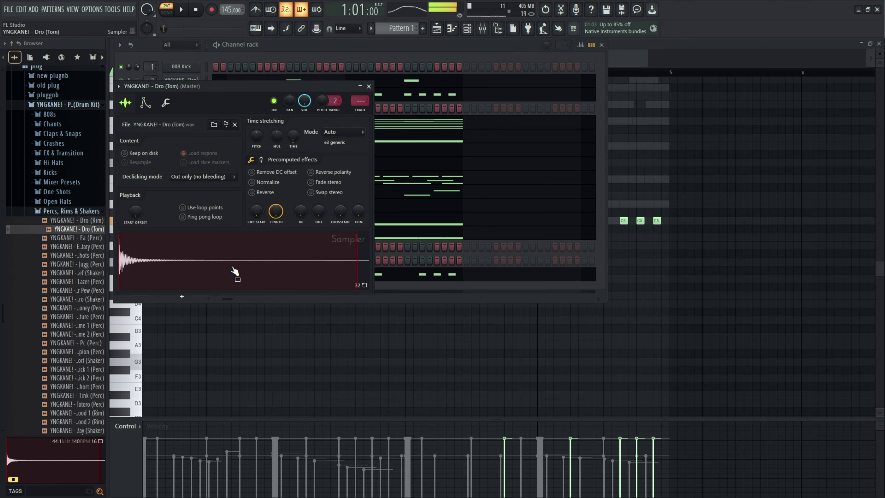
left_click(80, 229)
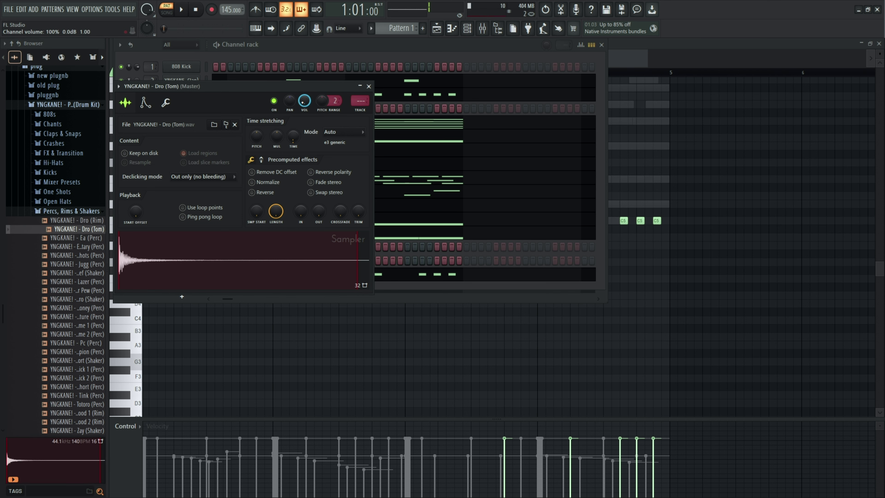
key("Escape")
key("Escape")
Try transposing all the tom notes up to D#5 and move them back to C5
key("ctrl+a")
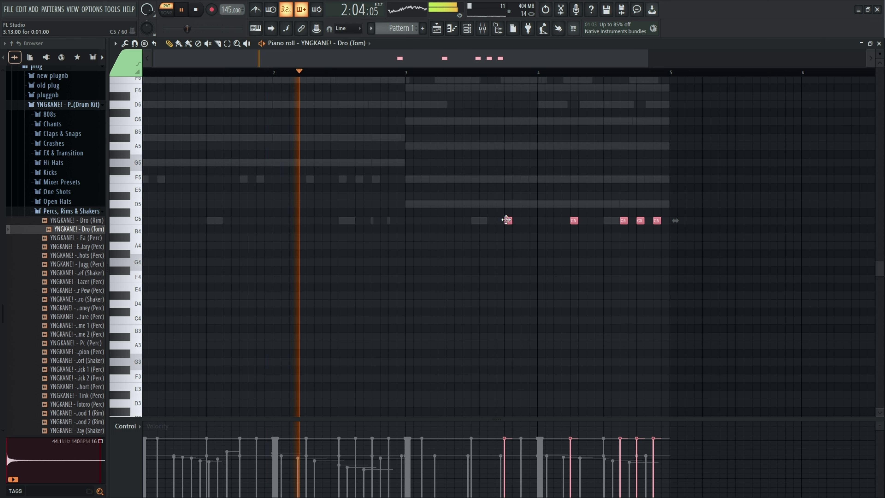
left_click_drag(508, 220, 507, 190)
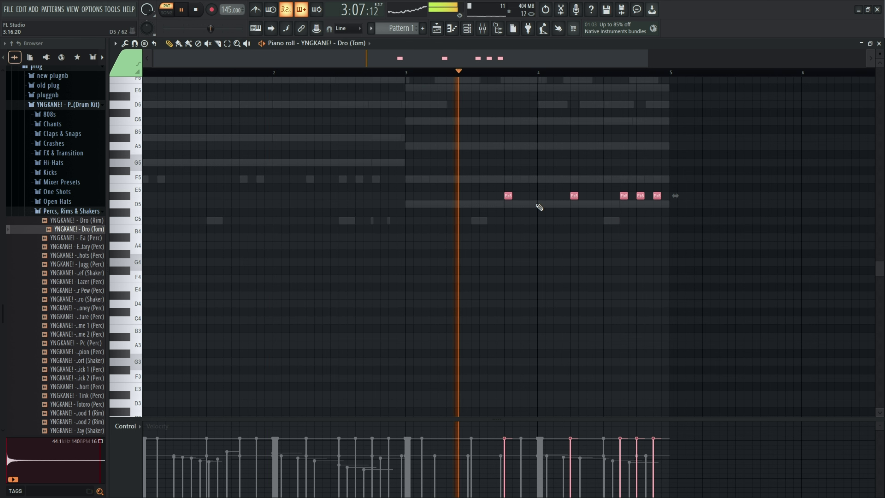
left_click_drag(507, 194, 507, 221)
scroll(387, 260, "down", 2)
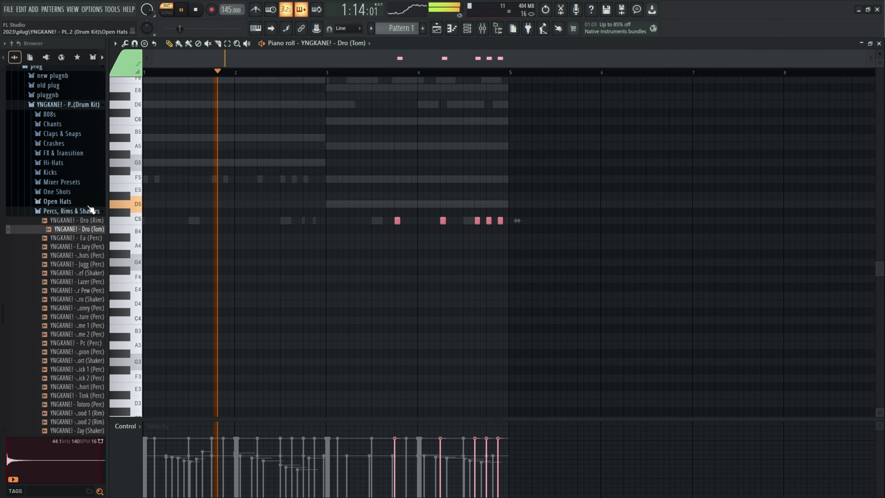
Audition other percussion samples and replace the Dro tom channel's sample with YNGKANE! - Stick 2 (Perc)
key("F6")
left_click(77, 316)
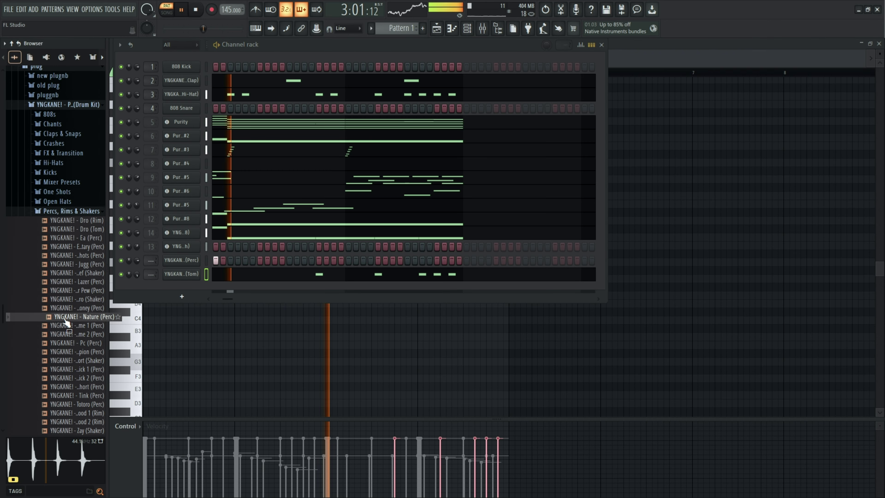
scroll(71, 335, "down", 3)
left_click(70, 318)
left_click(70, 326)
key("space")
left_click(74, 319)
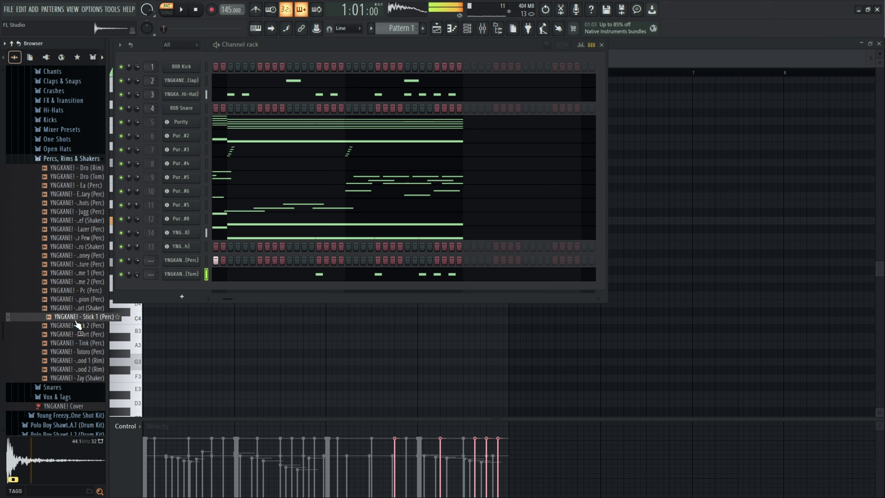
left_click_drag(47, 330, 186, 276)
key("space")
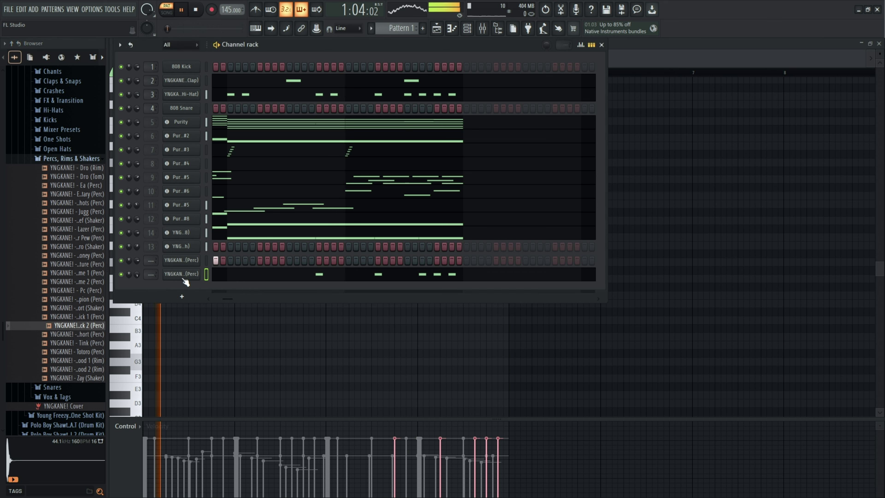
Audition the remaining percs, rims and shakers and add YNGKANE! - Tink (Perc) as a new channel
left_click(82, 343)
left_click(83, 353)
left_click(82, 370)
left_click(83, 379)
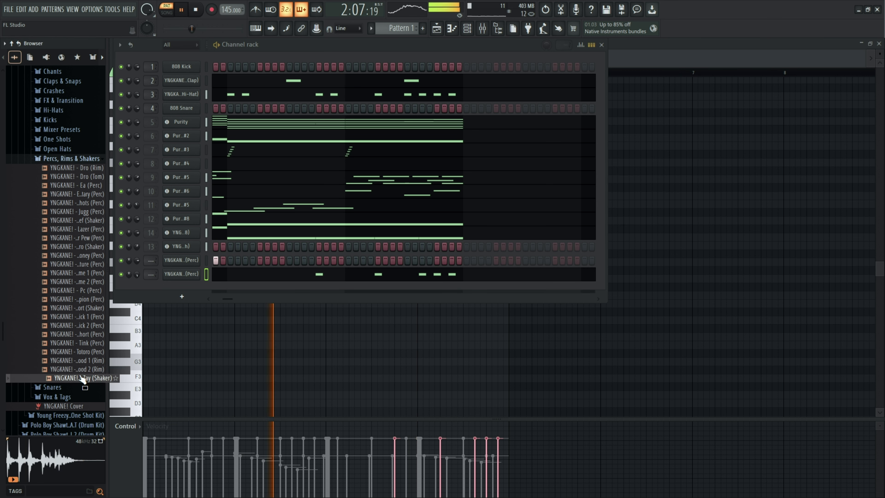
left_click(83, 363)
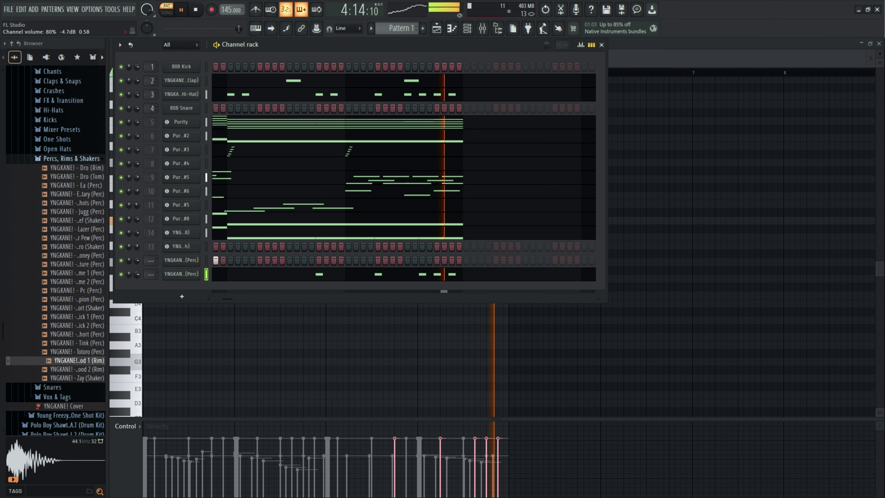
left_click(89, 336)
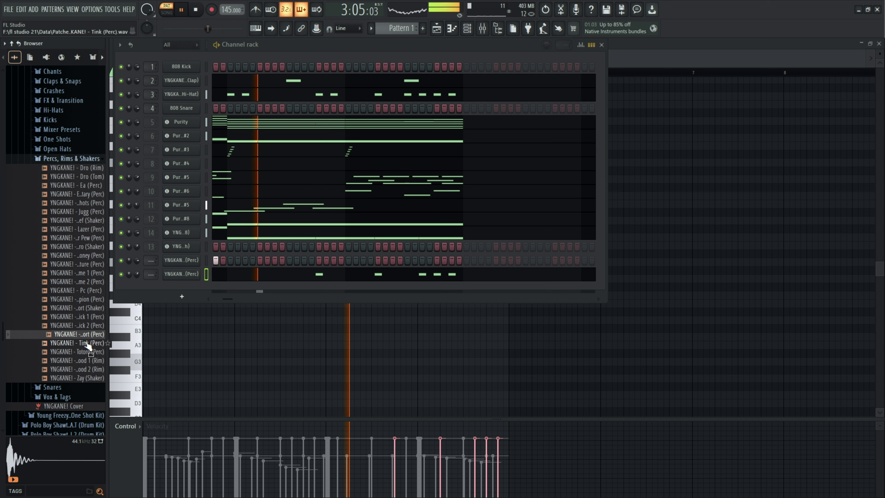
left_click(87, 344)
left_click_drag(87, 346, 272, 290)
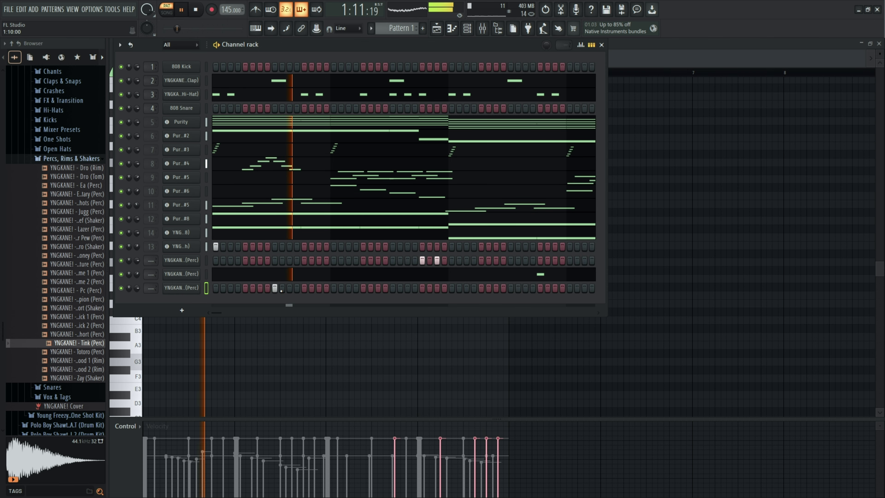
Place the Tink percussion hit on step 7 and lower the channel's volume
left_click(261, 289)
left_click(186, 288)
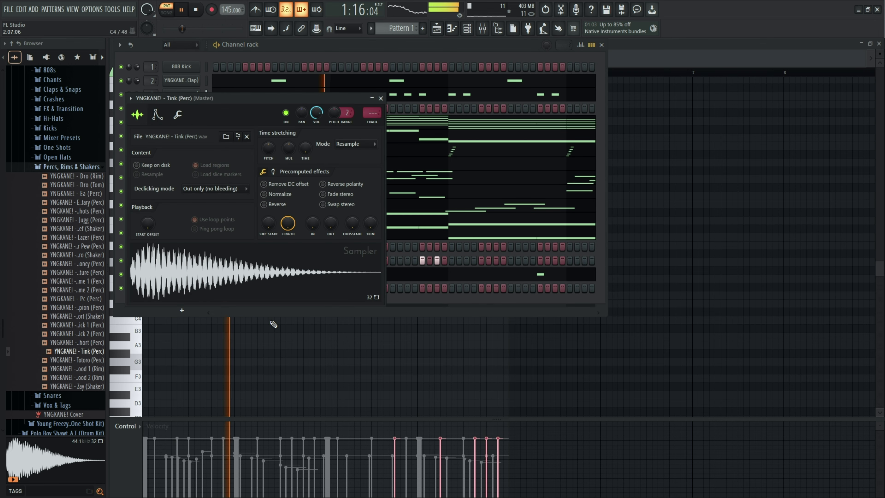
left_click_drag(316, 112, 317, 130)
left_click(381, 98)
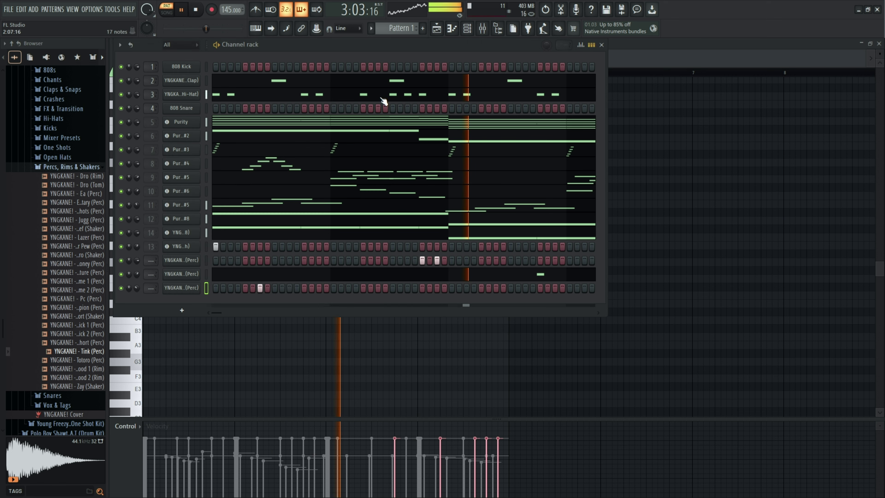
Duplicate the first two bars of the Tink percussion pattern into bars 3 and 4
left_click(452, 28)
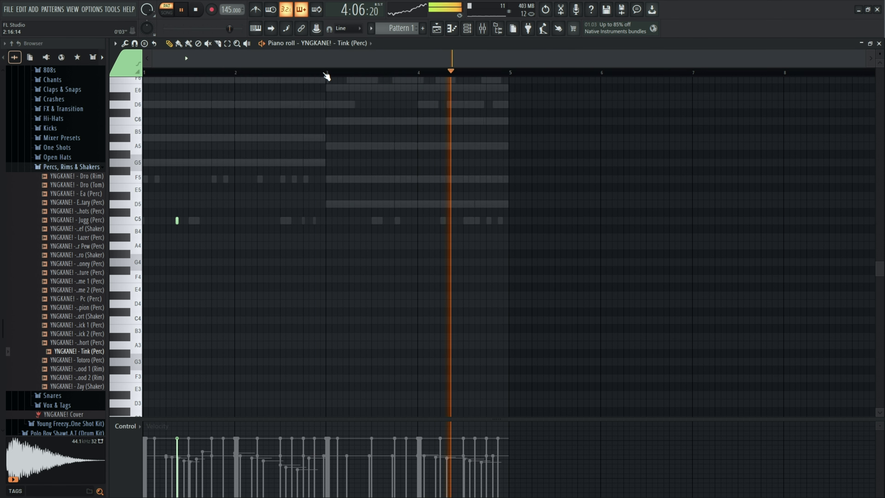
left_click_drag(327, 73, 144, 73)
key("ctrl+b")
left_click(349, 73, "ctrl")
key("space")
Audition the kit's open hats and add YNGKANE! - Molly (Open Hat) as a new channel
left_click(83, 168)
scroll(84, 174, "up", 2)
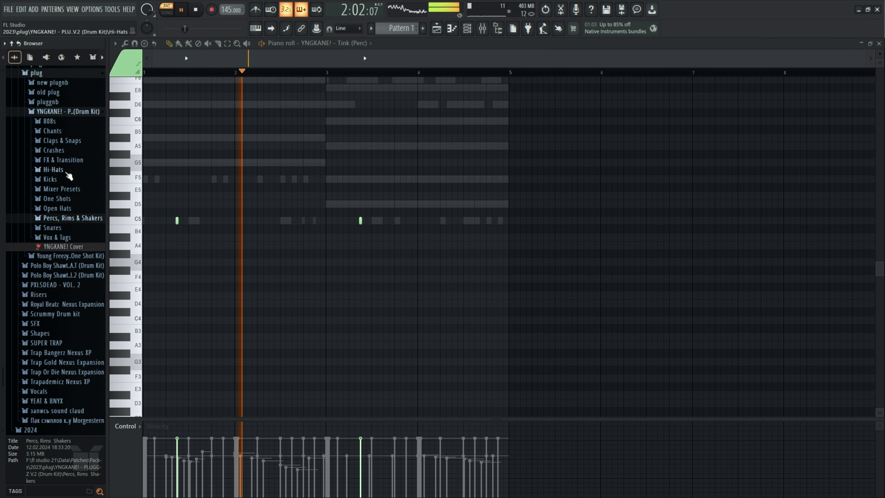
left_click(57, 208)
left_click(77, 227)
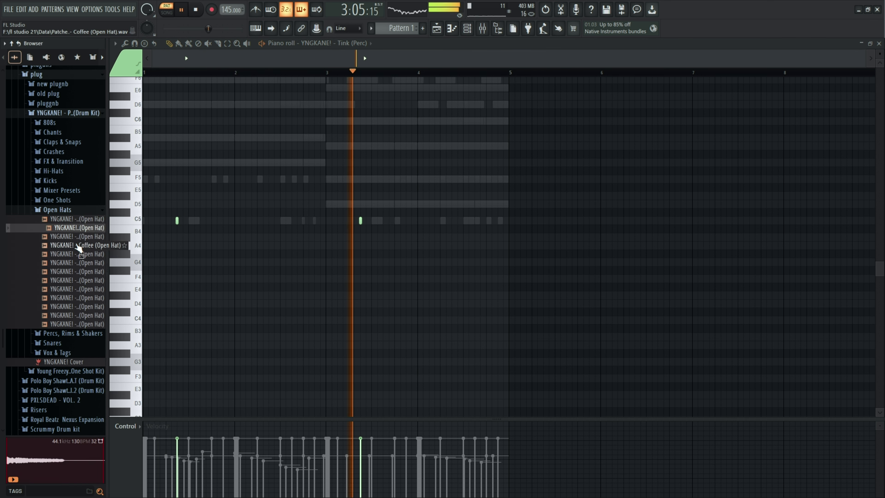
left_click(79, 254)
left_click(81, 271)
left_click(82, 289)
left_click(82, 298)
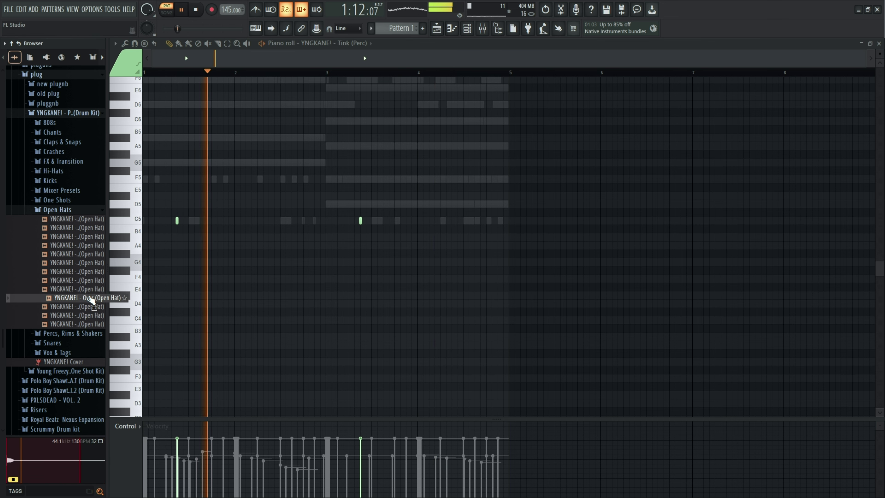
key("F6")
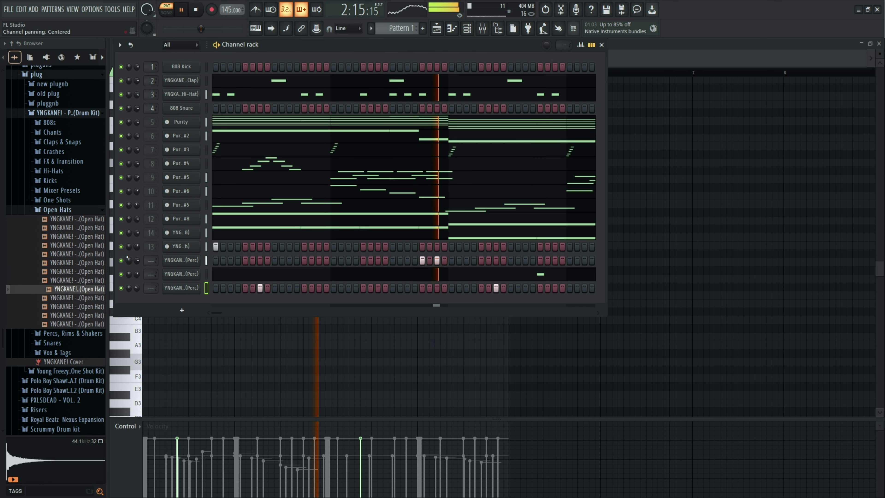
left_click_drag(85, 292, 209, 302)
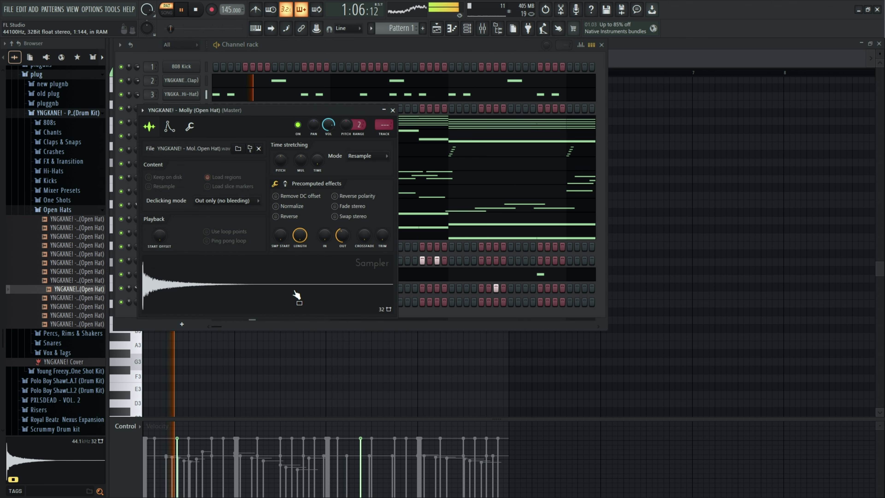
left_click(393, 110)
Place a C5 open hat note on step 13 of bar 2 and route the Molly channel to mixer track 15
left_click(451, 29)
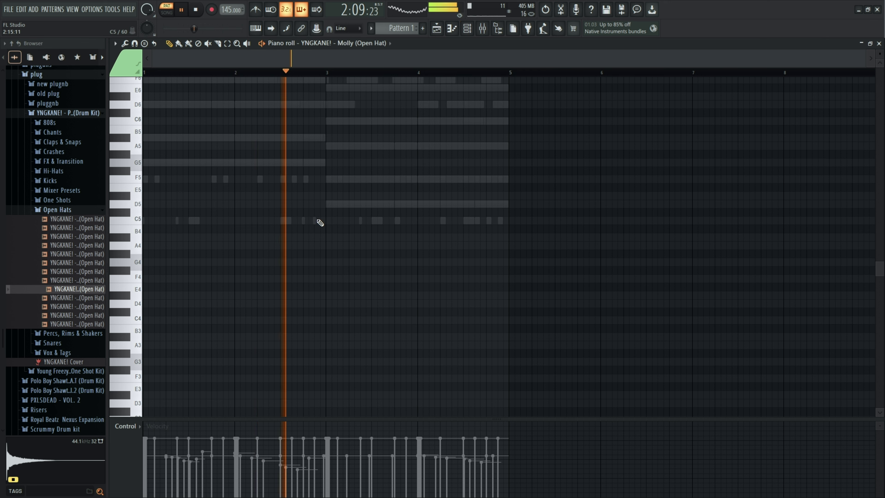
left_click(307, 221)
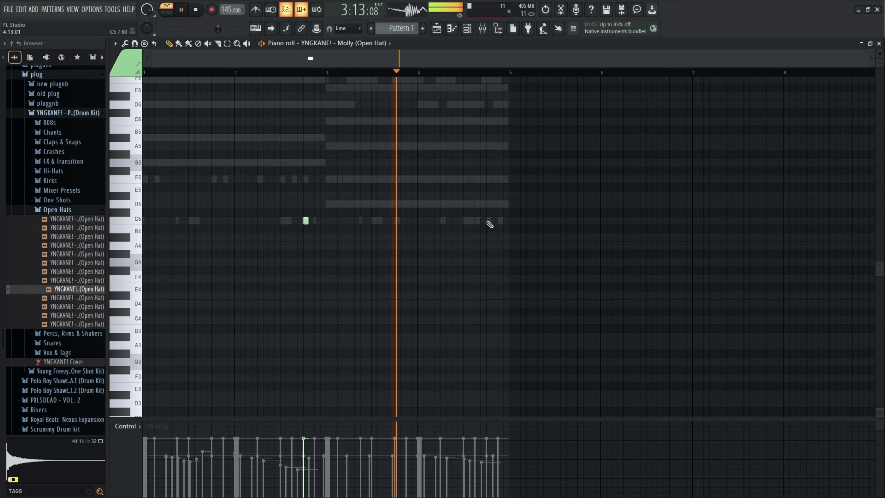
key("F6")
right_click(176, 301)
left_click(240, 418)
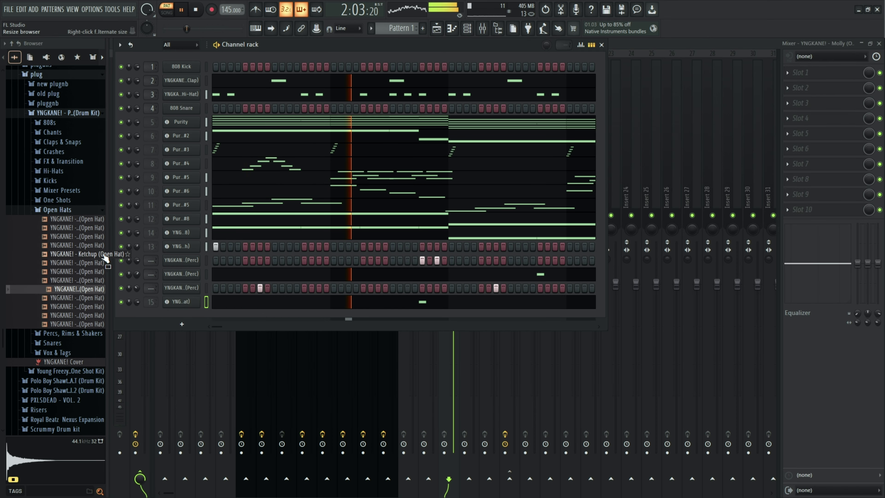
Audition the kit's snares and replace the Stick 2 channel's sample with YNGKANE! - Old Dro 2 (Snare)
left_click(55, 209)
left_click(52, 228)
left_click(67, 264)
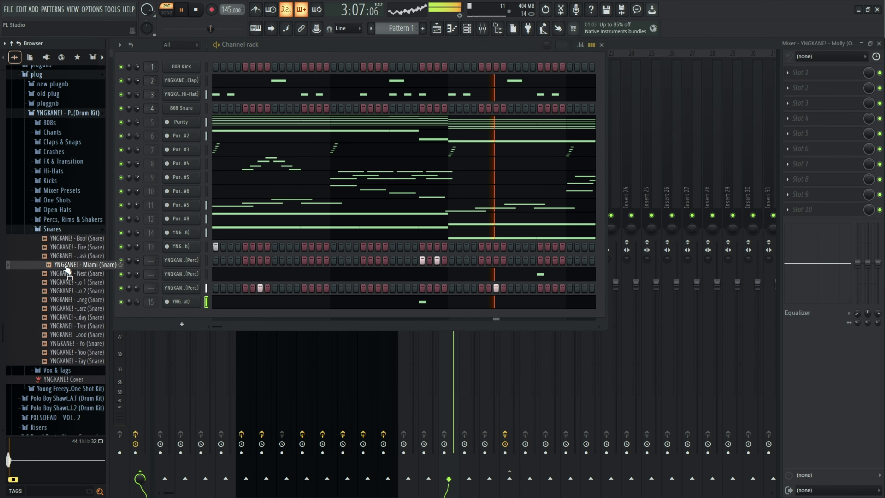
left_click(69, 282)
key("space")
left_click(72, 274)
left_click(75, 293)
left_click(78, 308)
left_click(79, 292)
mouse_move(177, 285)
left_mouse_down()
mouse_move(183, 262)
mouse_move(181, 276)
left_mouse_up()
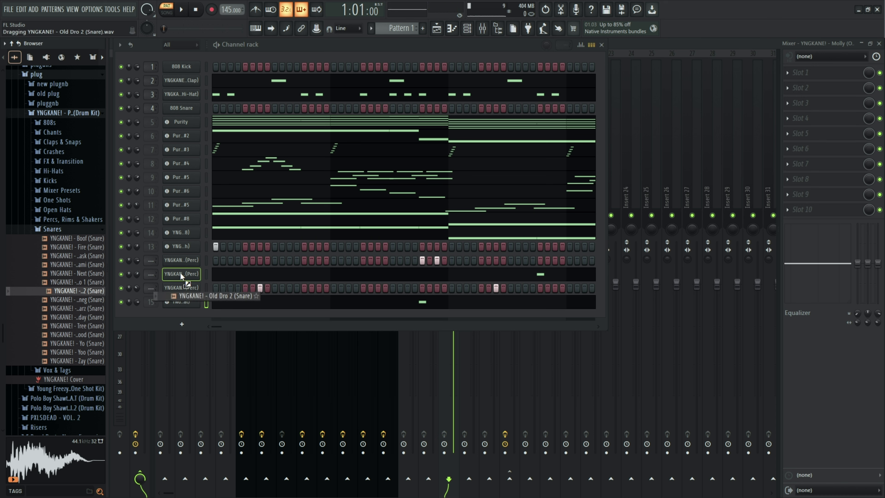
Add a C5 note on step 15 of bar 1 to the Old Dro 2 snare pattern
left_click(451, 274)
left_click(225, 220)
key("space")
left_click(472, 30)
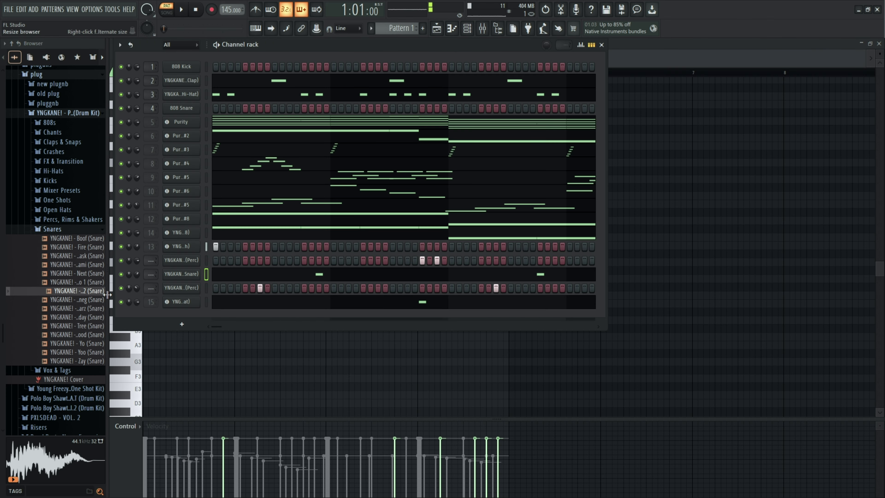
Add a second Old Dro 2 (Snare) channel holding the first snare channel's notes plus a C5 note on step 3 of bar 2
left_click_drag(174, 308, 174, 310)
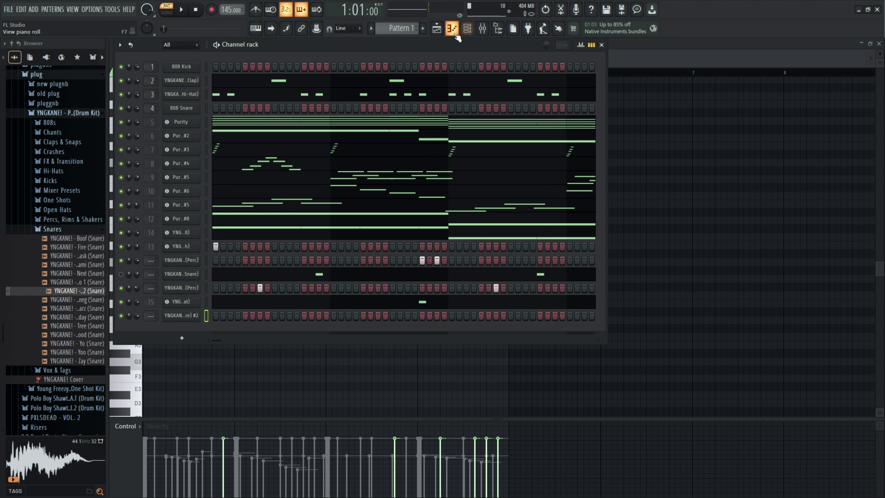
left_click(438, 30)
left_click(450, 31)
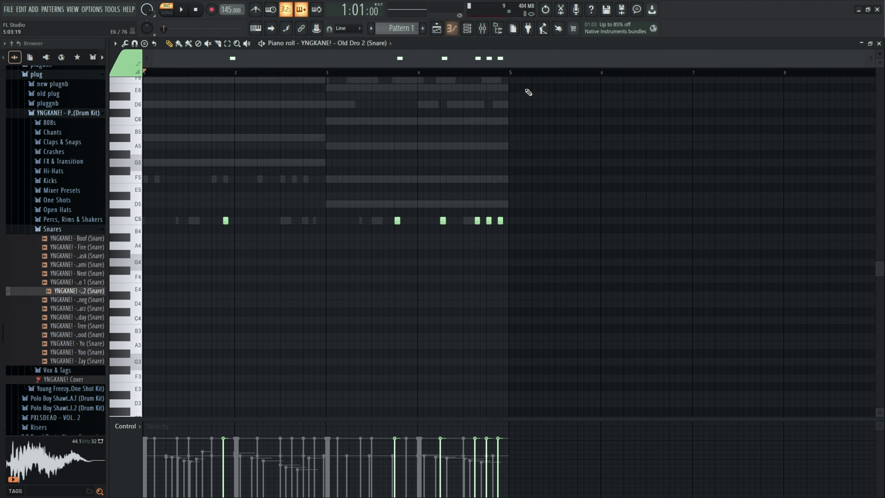
key("ctrl+a")
left_click(383, 43)
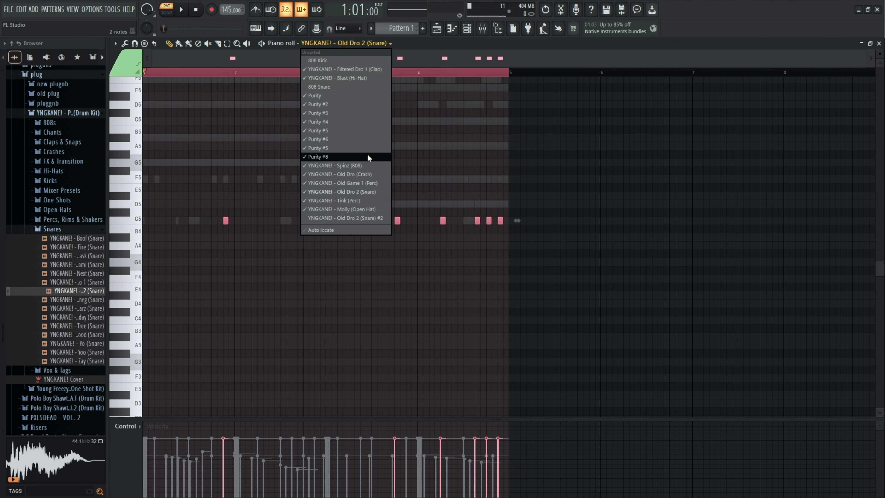
left_click(341, 219)
left_click_drag(147, 220, 213, 221)
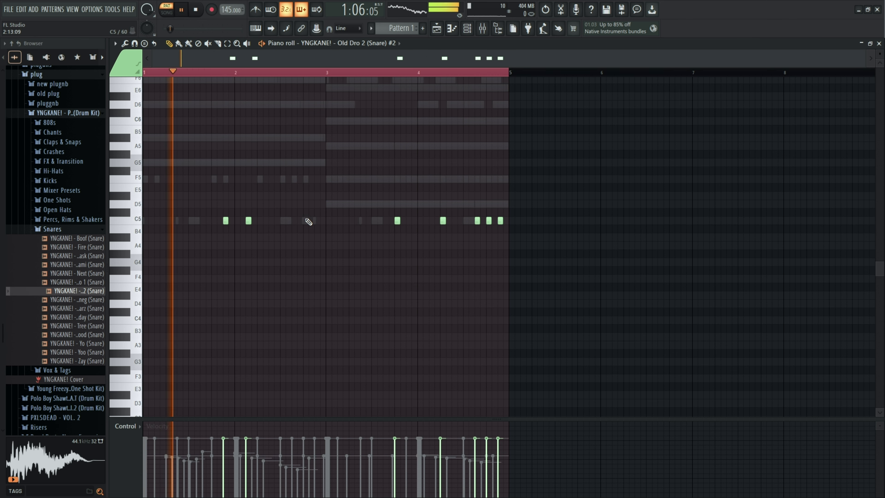
Rebalance the new drum channels, lowering the Molly open hat channel's volume to 59%
left_click(472, 30)
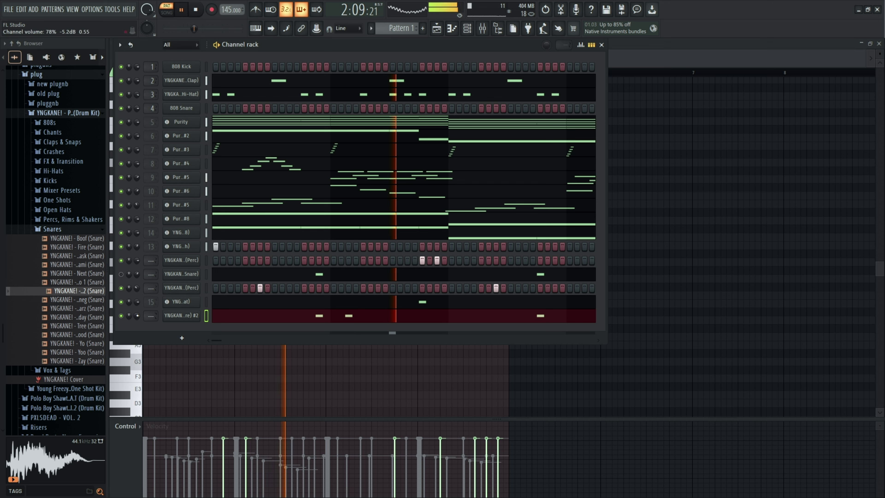
right_click(309, 352)
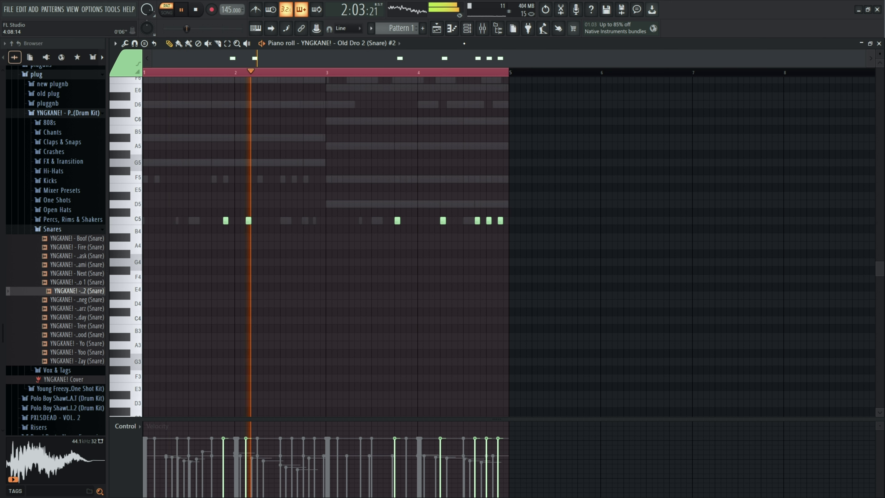
key("F6")
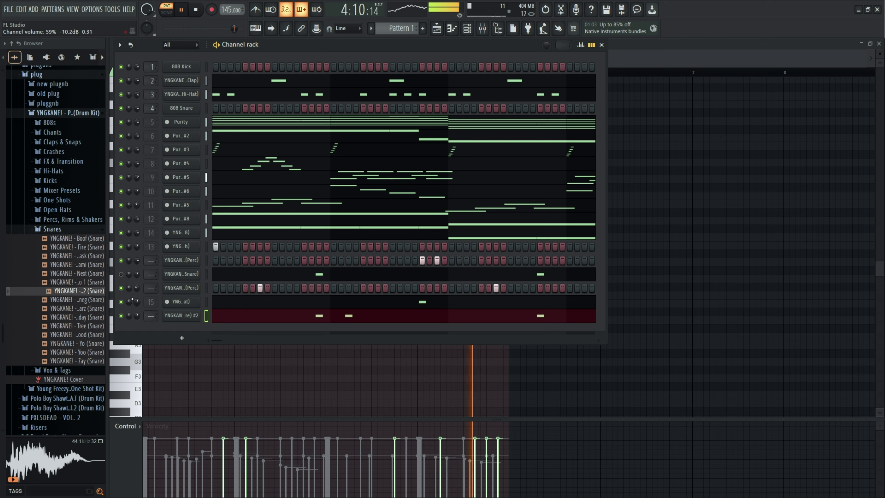
left_click(89, 230)
left_click(483, 28)
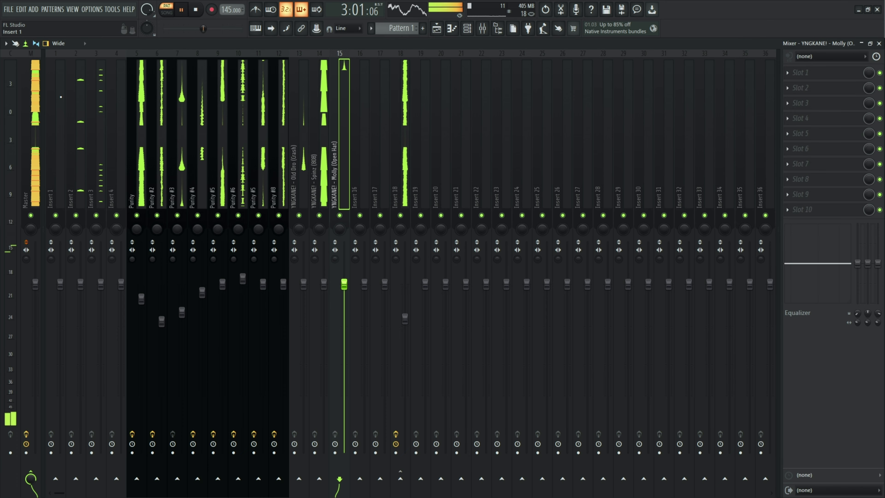
left_click(443, 30)
left_click(451, 29)
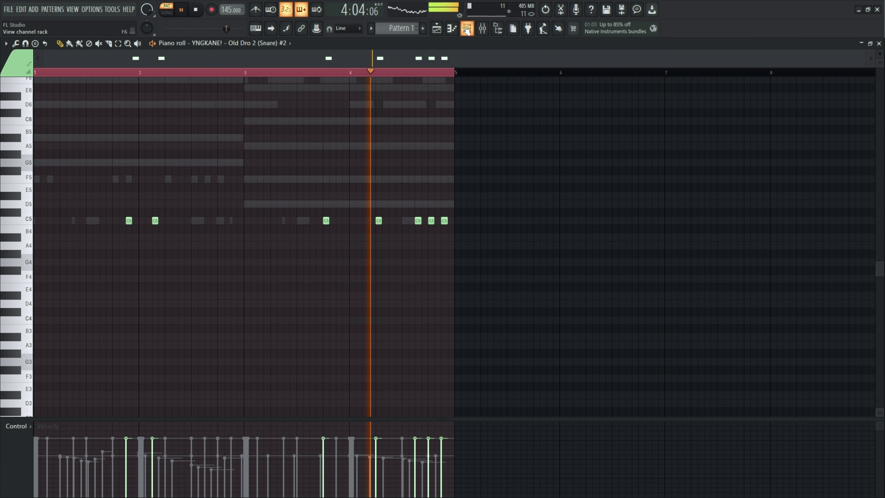
left_click(467, 30)
left_click(481, 29)
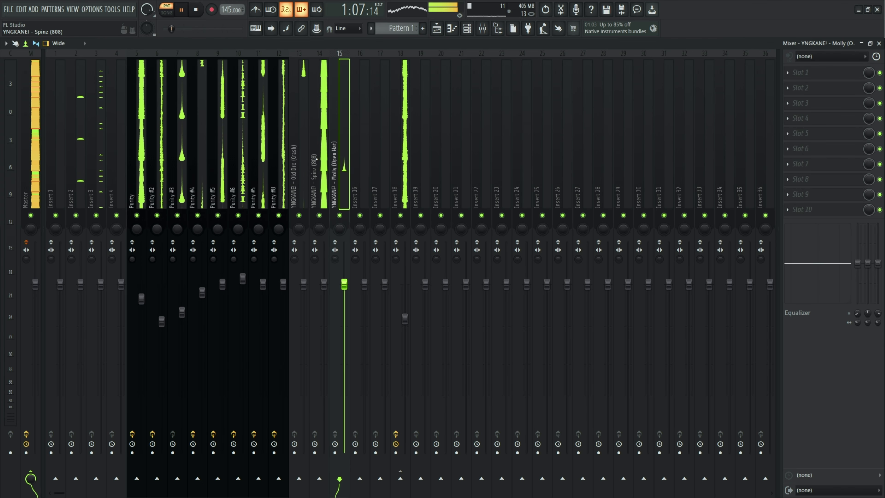
left_click(6, 43)
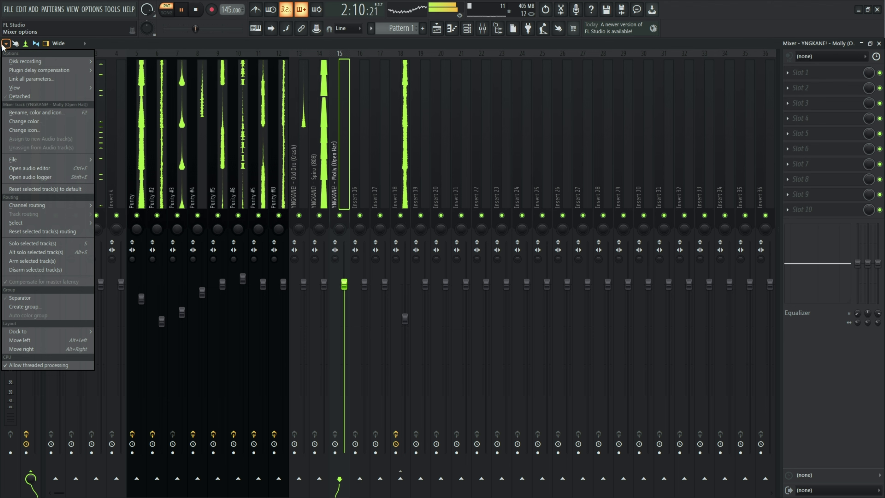
left_click(249, 36)
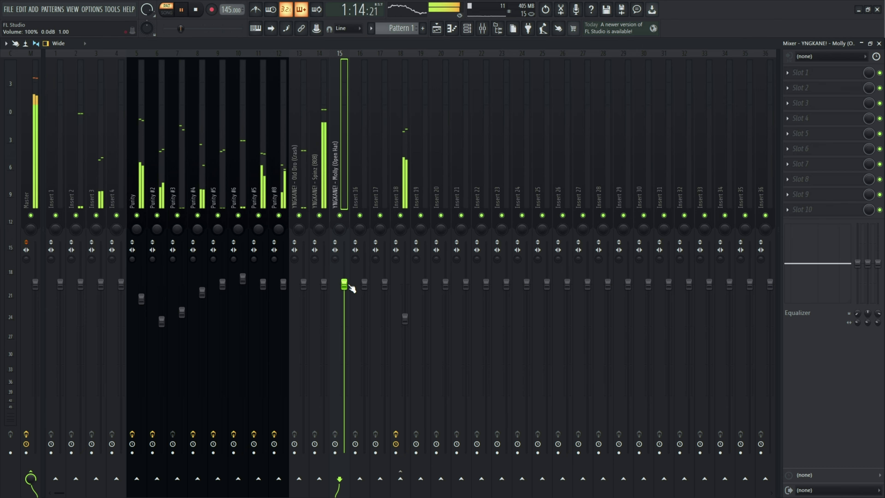
key("F8")
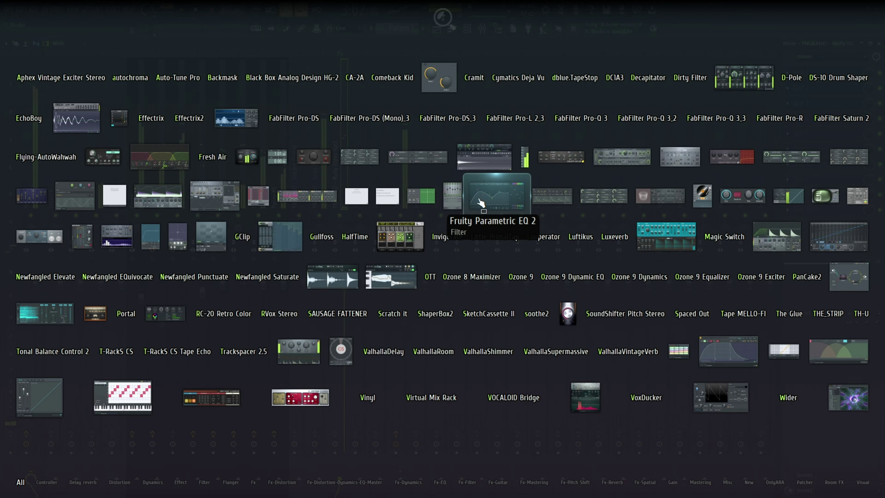
left_click(452, 33)
left_click(439, 33)
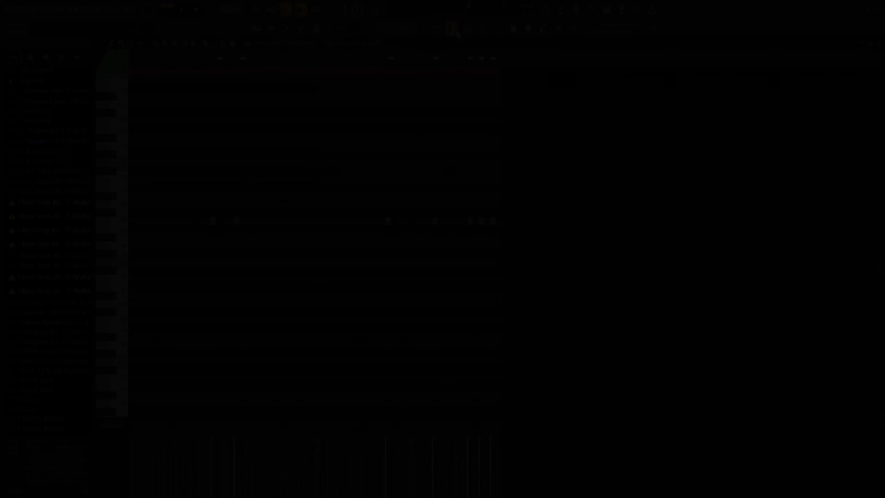
scroll(24, 331, "down", 11)
scroll(66, 309, "down", 17)
left_click(19, 61)
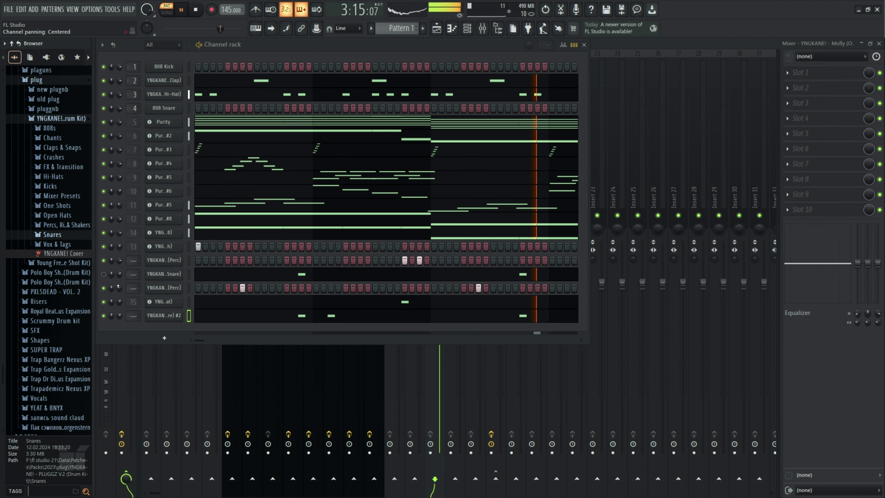
Route Old Dro 2 (Snare) #2, Old Dro 2 (Snare) and Old Game 1 (Perc) to mixer tracks 16, 17 and 19
right_click(160, 316)
left_click(223, 433)
right_click(162, 274)
left_click(209, 392)
right_click(176, 266)
left_click(216, 377)
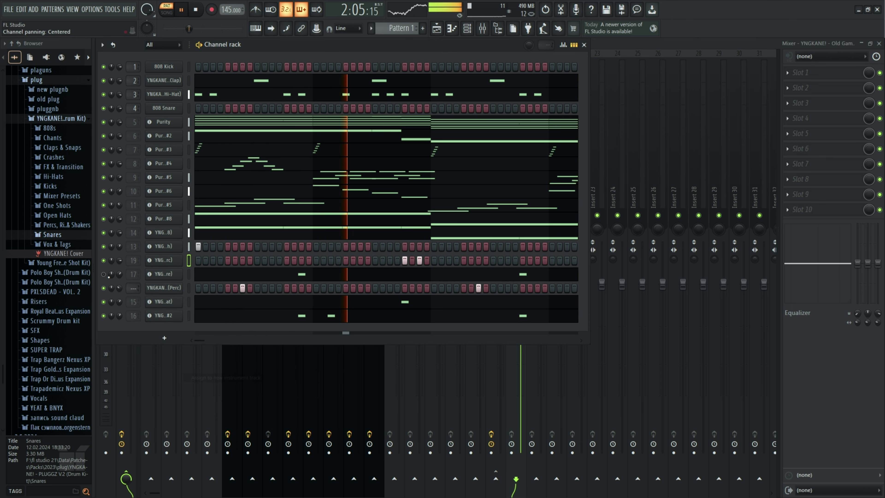
Delete the muted first Old Dro 2 (Snare) channel from the channel rack
right_click(182, 272)
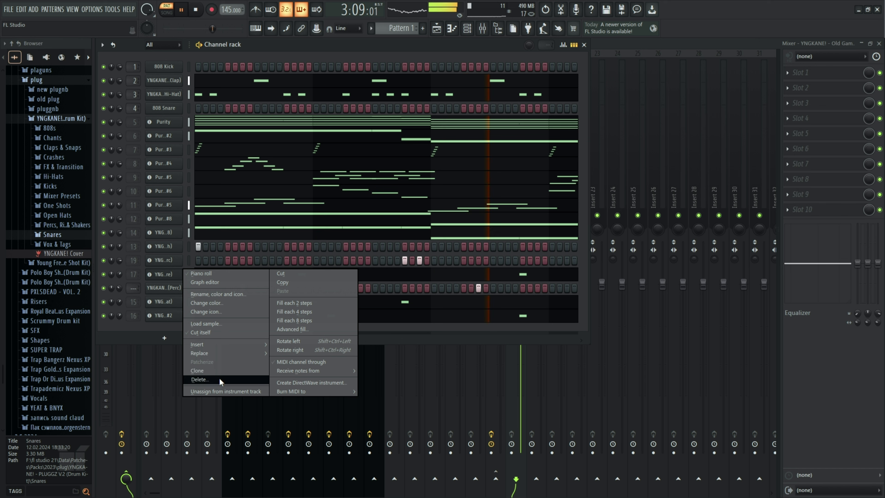
left_click(201, 380)
left_click(447, 300)
Switch the mixer's track meters to the scrolling waveform display and select the Insert 18 track
key("F6")
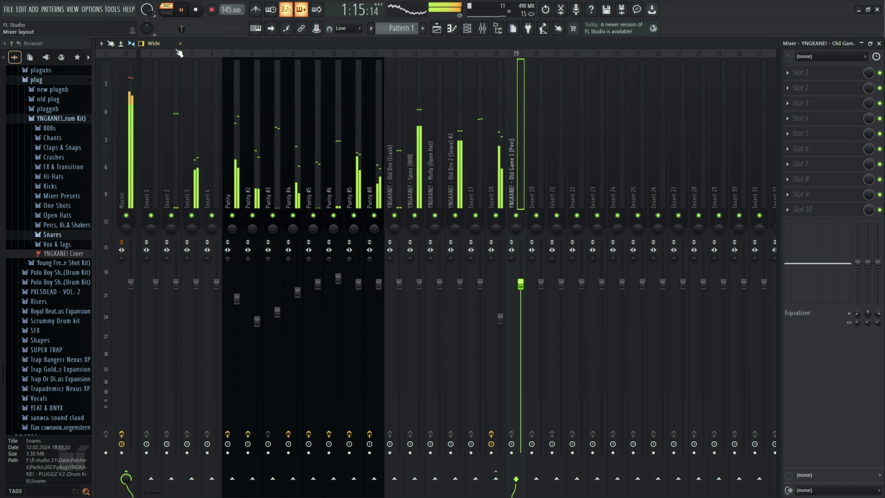
left_click(131, 43)
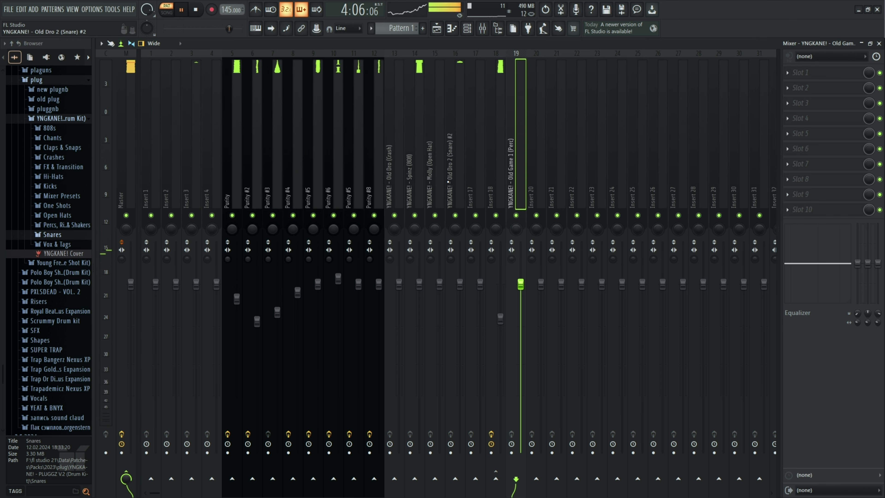
left_click(499, 132)
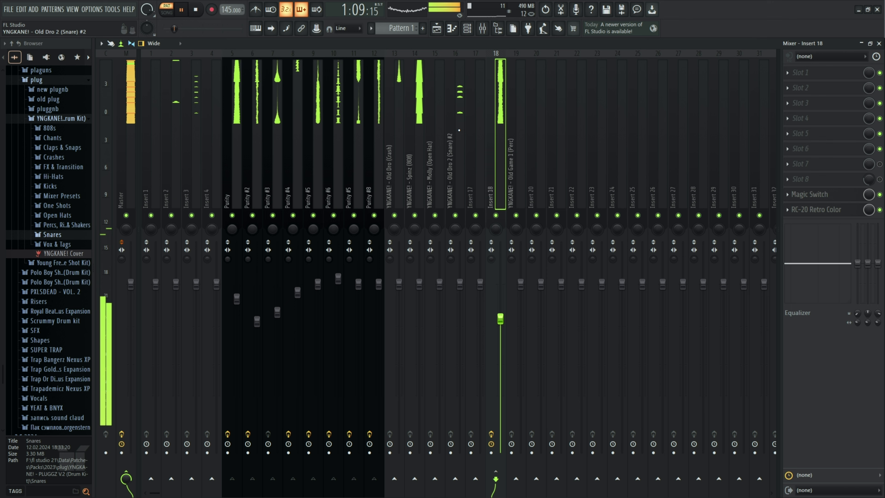
Raise the Old Dro 2 (Snare) #2 mixer track's volume to 104% and select the Insert 2 track
left_click(453, 204)
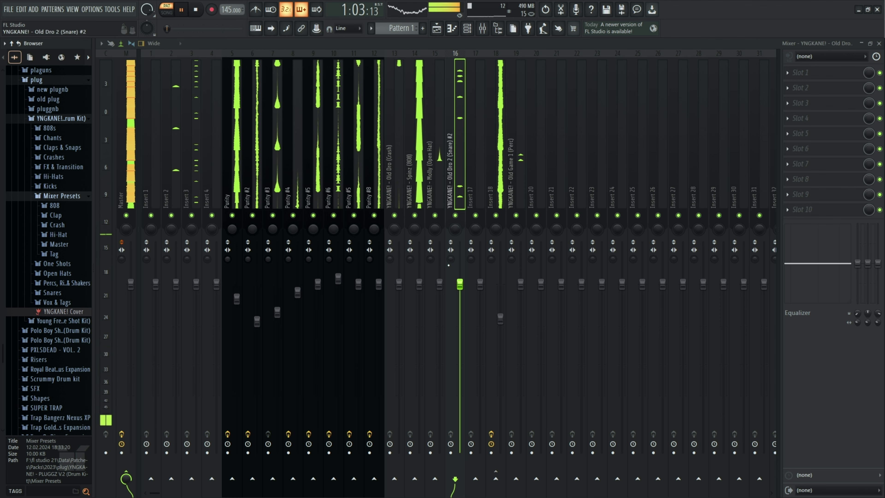
left_click_drag(460, 284, 459, 277)
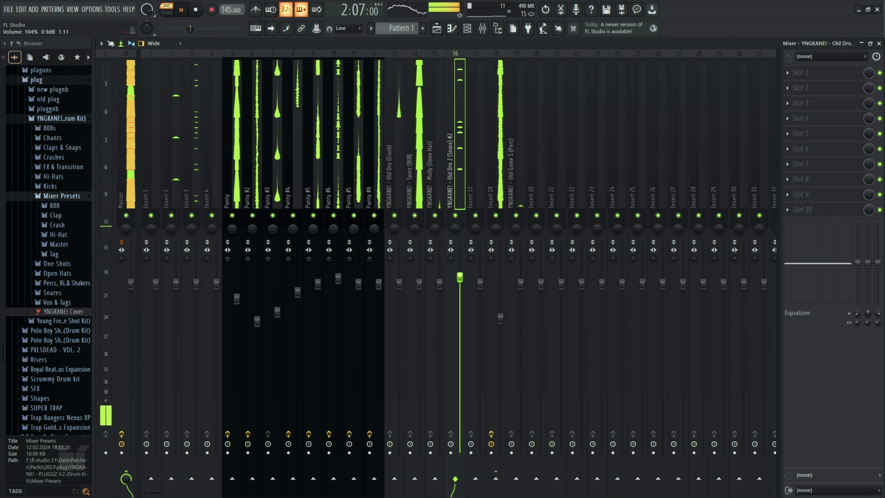
left_click(167, 182)
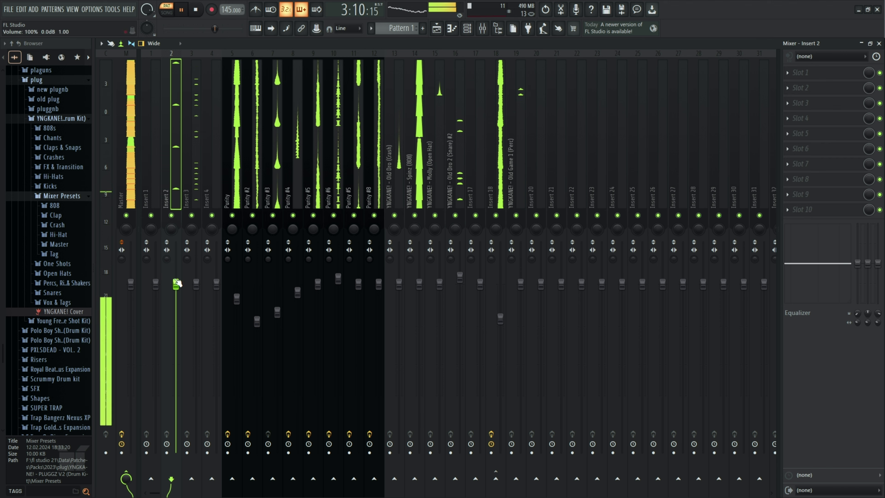
Load the MexikoDro 1 (Master) mixer preset onto the Insert 2 track and lower the track's volume to about -5 dB
left_click(66, 244)
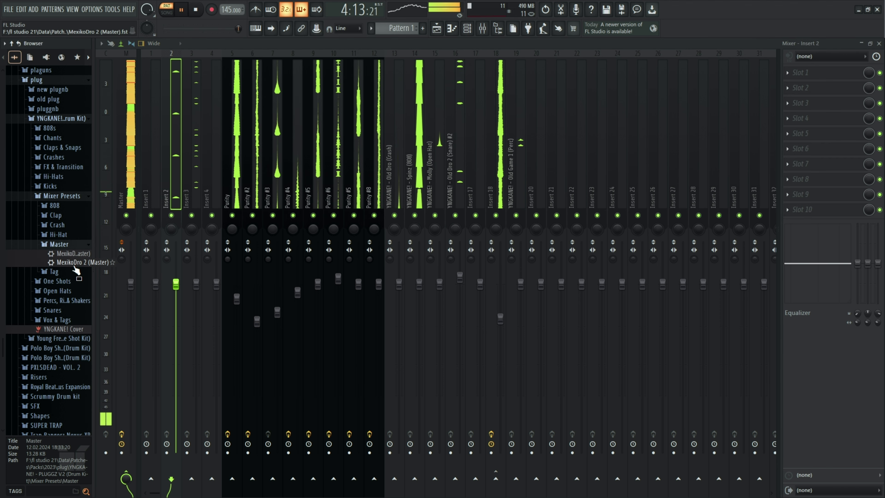
left_click_drag(75, 255, 174, 205)
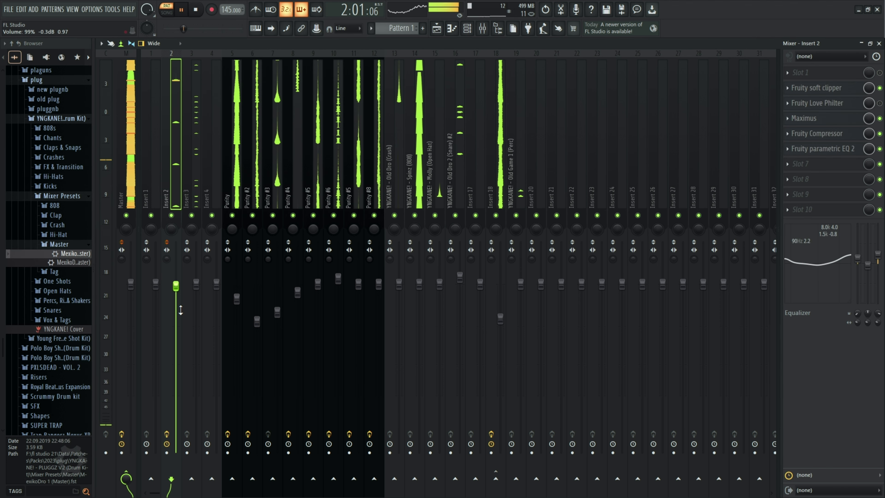
left_click_drag(181, 292, 181, 309)
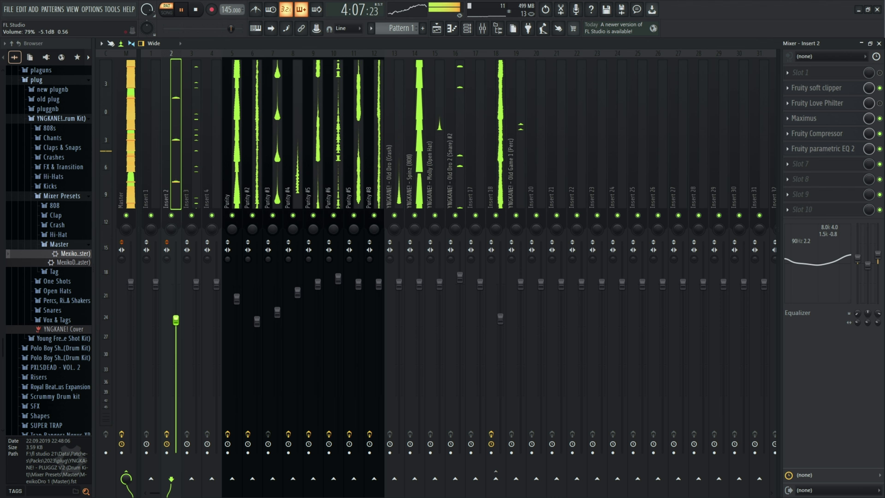
left_click_drag(176, 316, 176, 321)
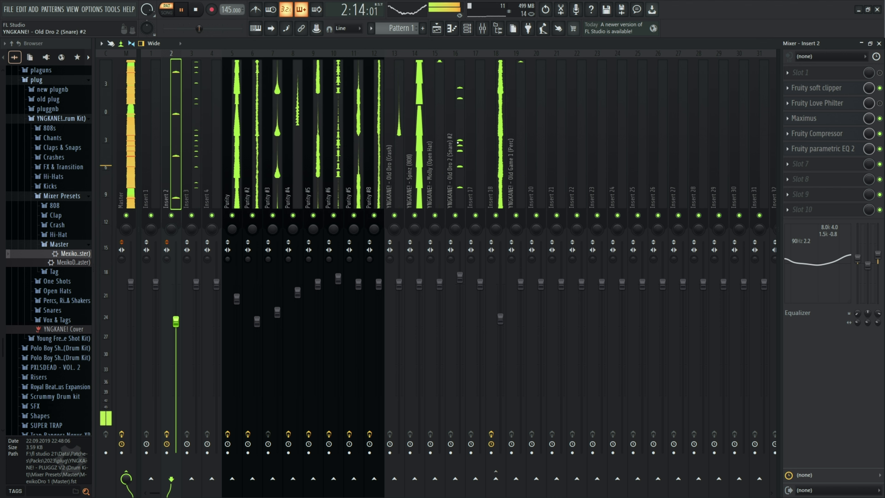
Add Fruity Parametric EQ 2 to the Molly (Open Hat) track with the 20Hz + 18kHz cut preset and raise its high-pass to about 438 Hz
left_click(456, 130)
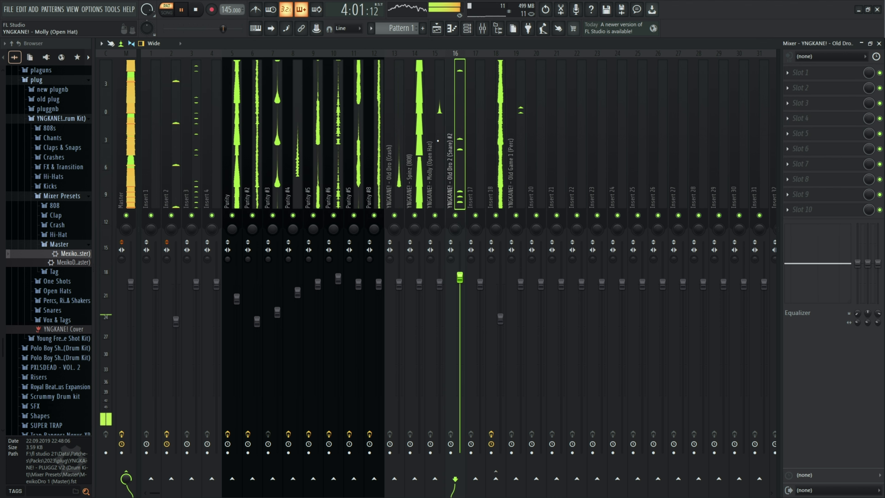
left_click(438, 140)
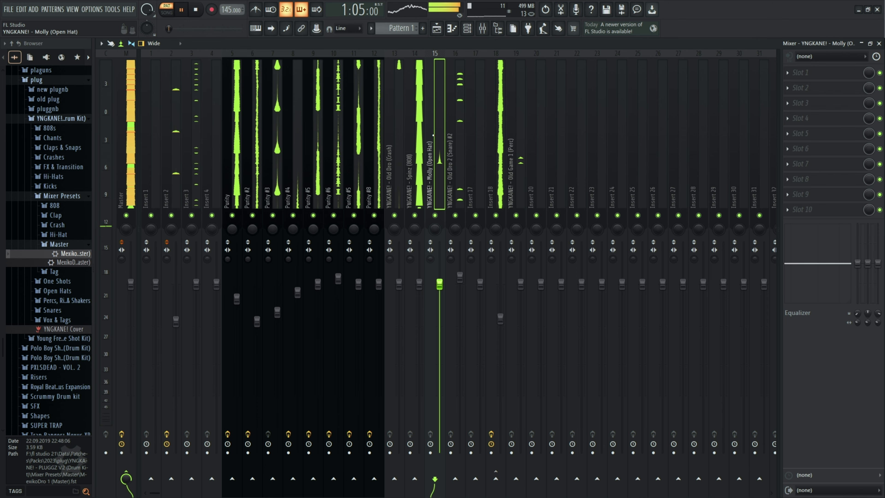
left_click(828, 209)
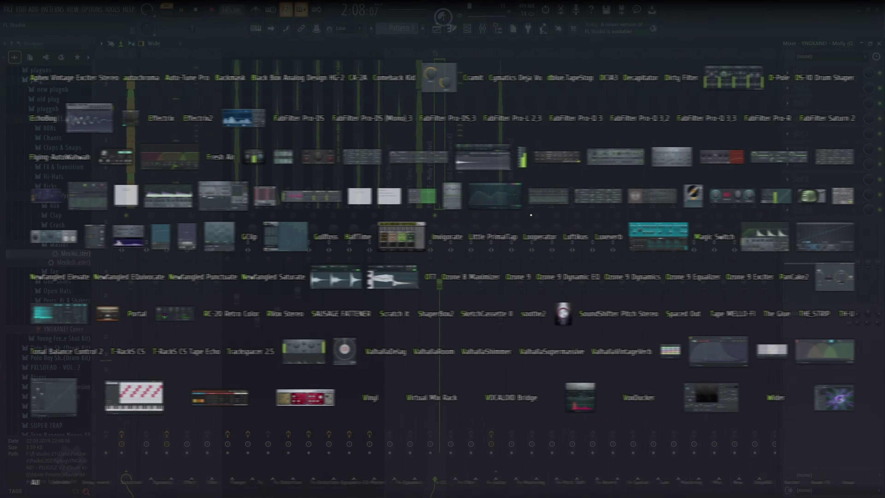
left_click(426, 167)
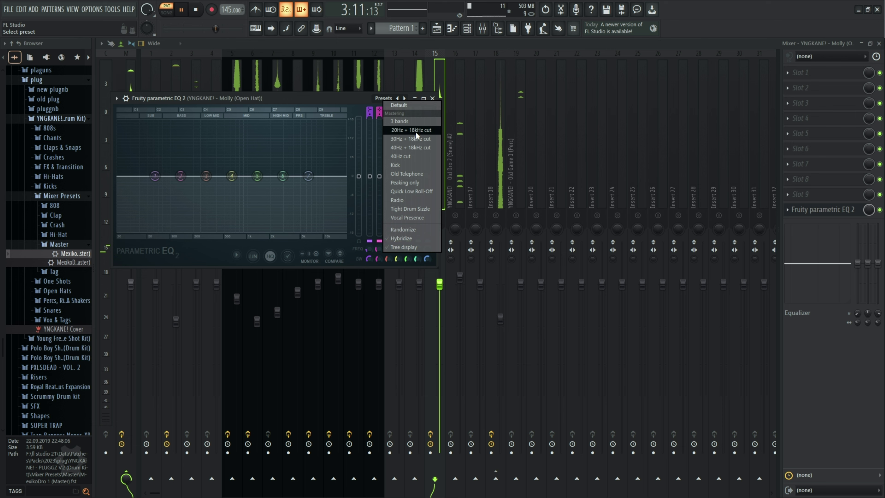
left_click_drag(114, 169, 219, 176)
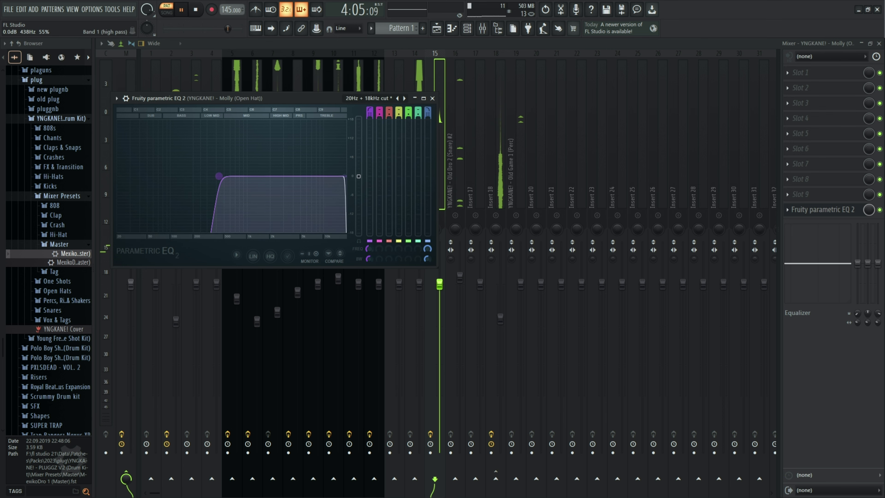
left_click(432, 99)
Add the Comeback Kid effect to the Molly (Open Hat) track, reducing the effect's mix level and the track's volume
key("F8")
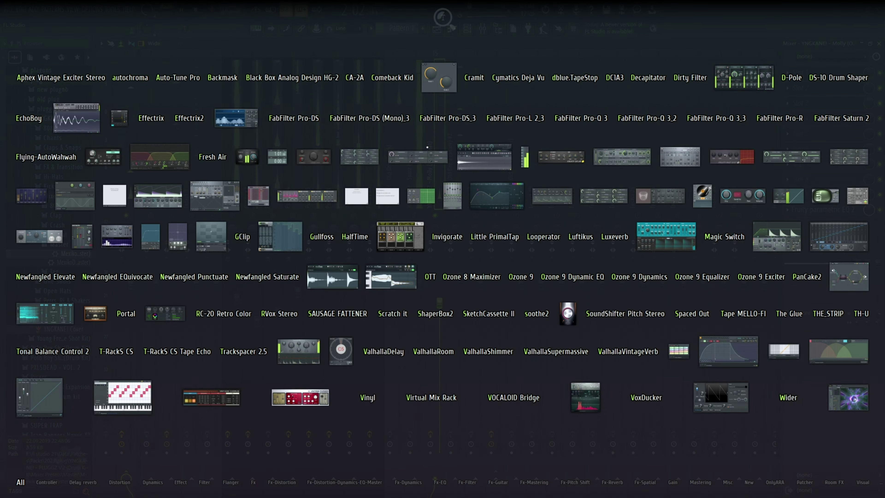
left_click(384, 83)
left_click(574, 88)
left_click_drag(869, 194, 868, 195)
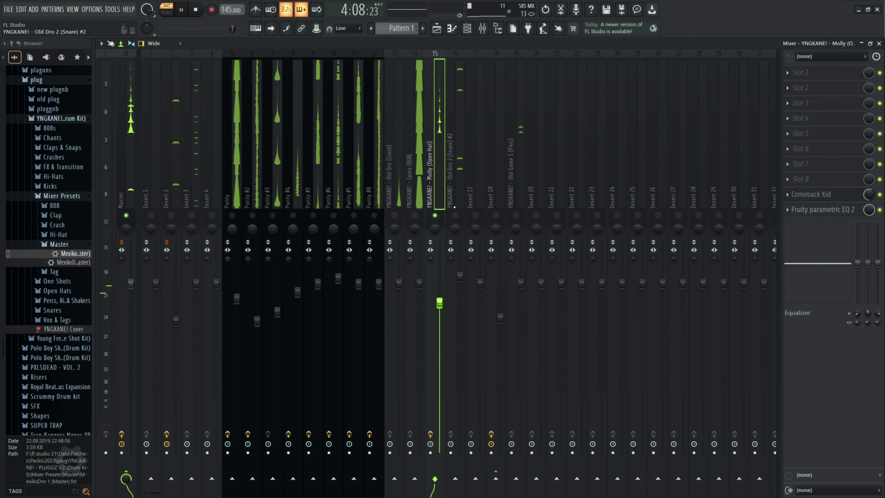
Route the Tink (Perc) channel to mixer track 17
key("F6")
right_click(164, 274)
left_click(251, 391)
key("F6")
Route the Molly (Open Hat) and Old Game 1 (Perc) mixer tracks to Insert 25 instead of the Master
left_click(636, 477)
left_click(431, 186)
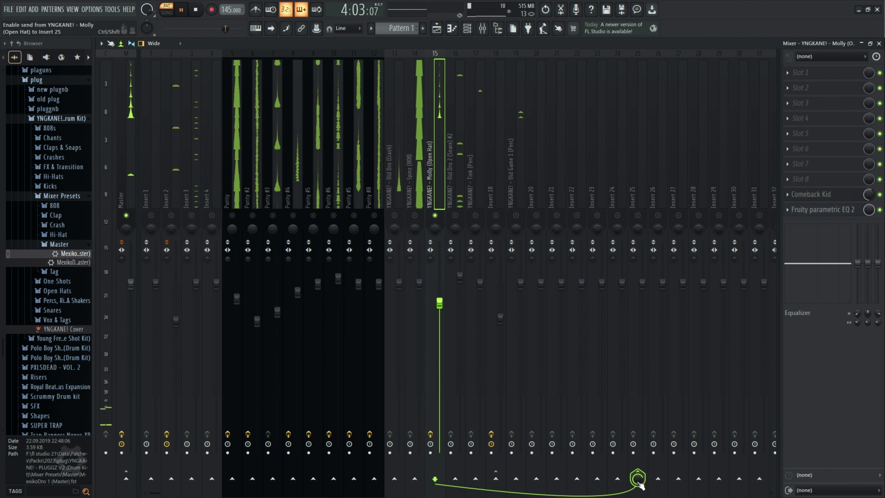
left_click(455, 215)
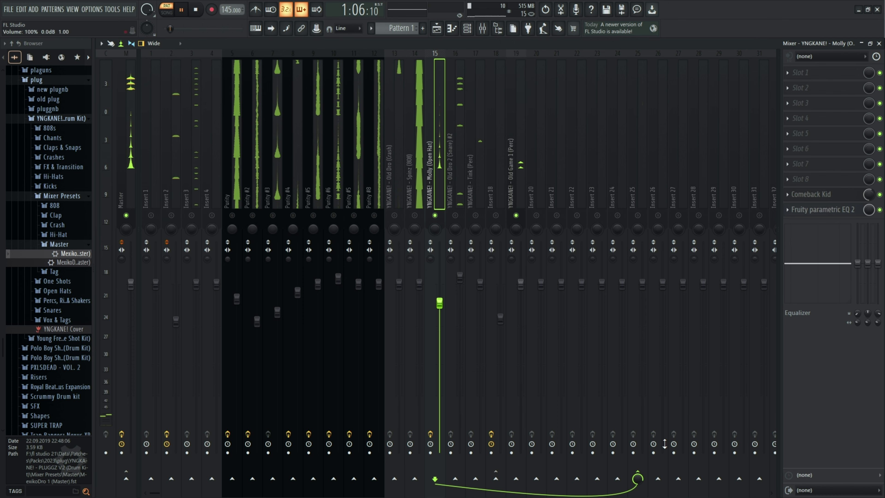
left_click(522, 200)
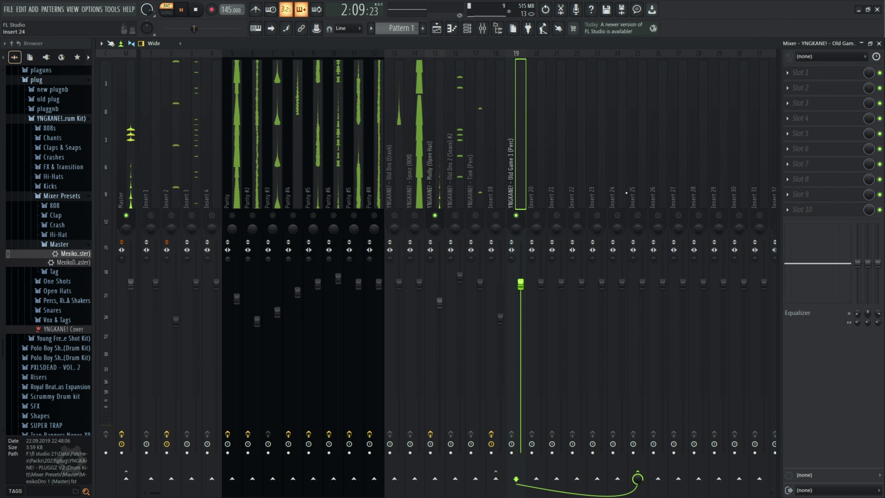
Add Fruity Parametric EQ 2 to Insert 25 with the 20Hz + 18kHz cut preset and raise its high-pass to about 169 Hz
left_click(637, 182)
key("alt+p")
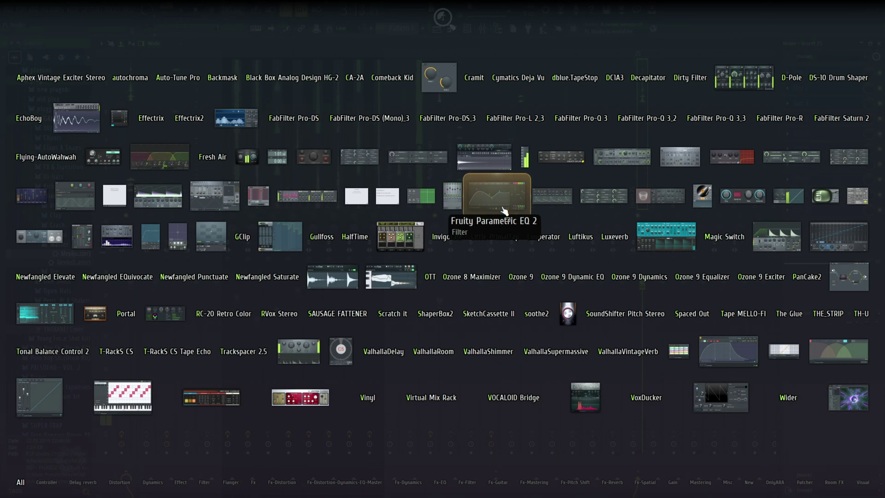
left_click(503, 209)
left_click(434, 146)
left_click(439, 173)
left_click_drag(173, 227, 236, 224)
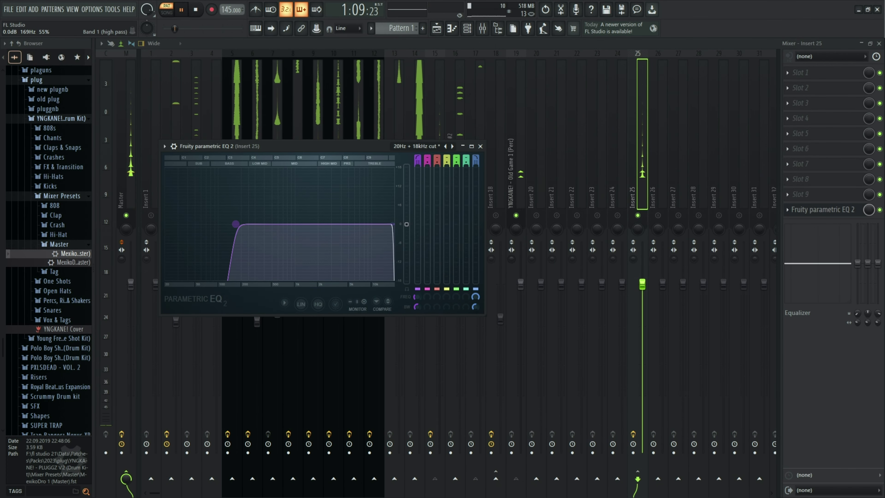
left_click(481, 146)
Add ValhallaRoom to Insert 25 with the mix at about 7.8%, lower the track's volume, and restart playback with all tracks audible
key("F8")
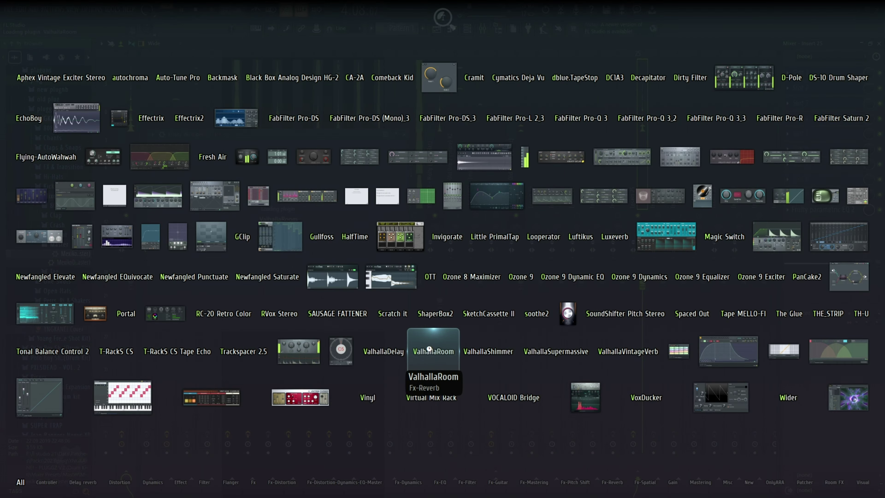
left_click_drag(168, 245, 165, 280)
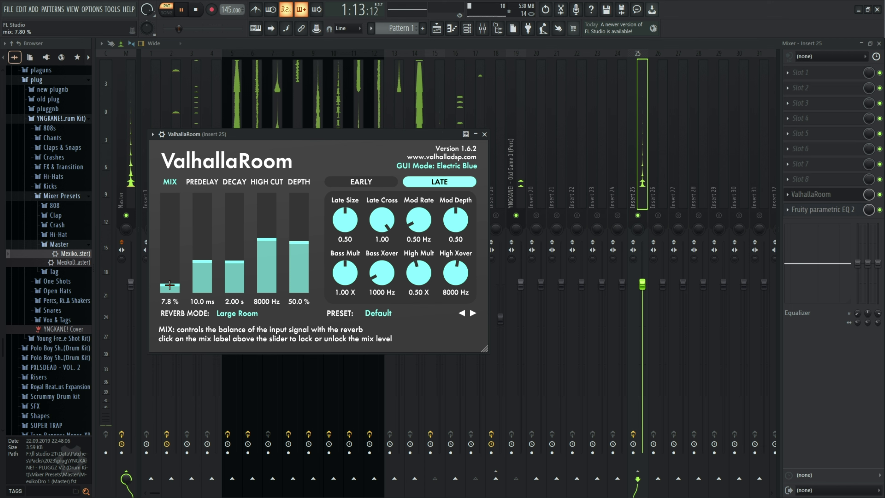
left_click(483, 134)
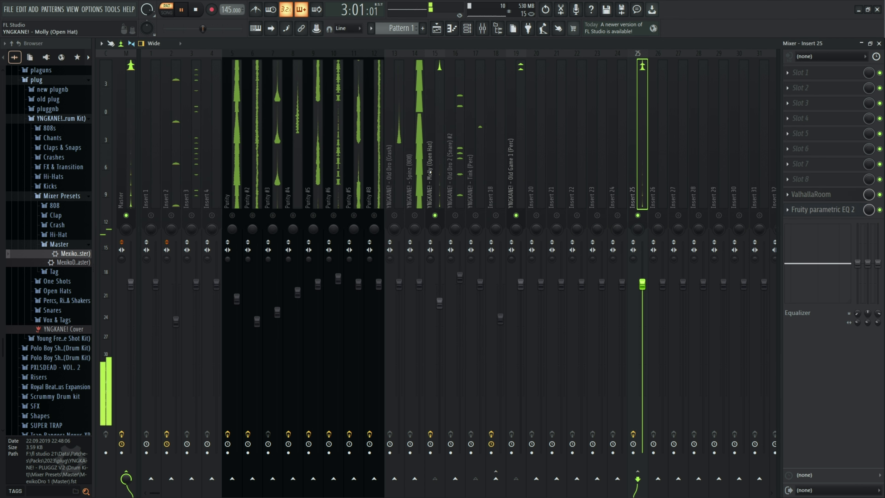
left_click_drag(642, 284, 642, 292)
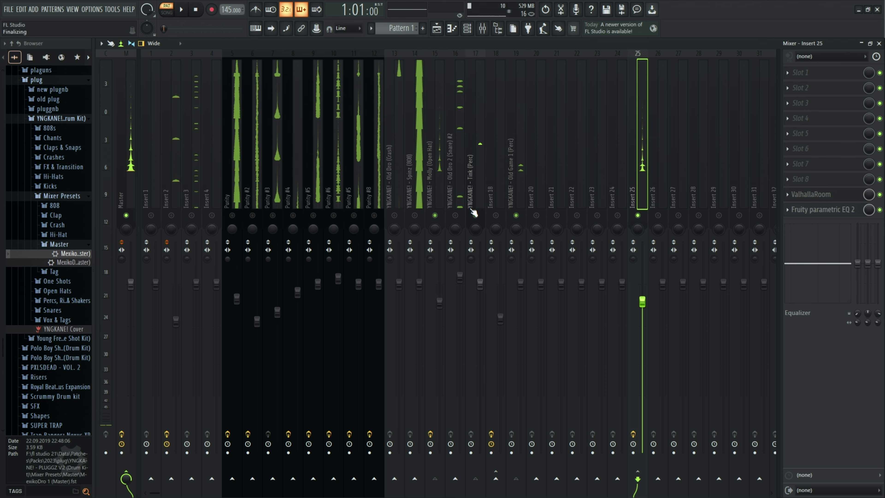
key("space")
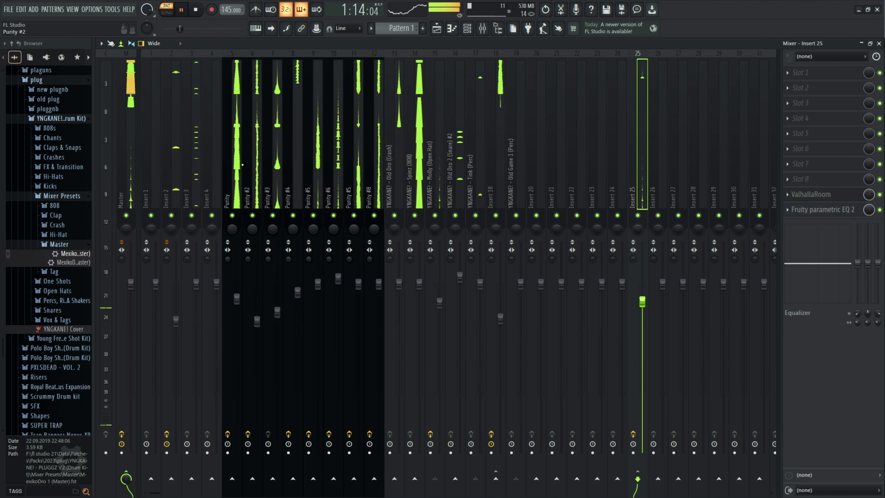
Load the MexikoDro 2 (Hi-Hat) mixer preset onto the Insert 3 track and lower the track's volume moderately
left_click(191, 171)
left_click(59, 244)
left_click(59, 235)
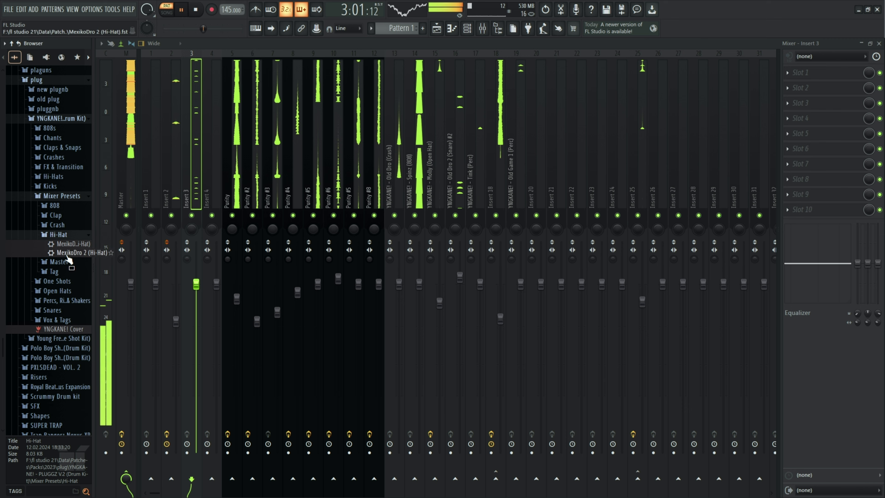
left_click_drag(68, 260, 206, 253)
left_click_drag(196, 290, 196, 321)
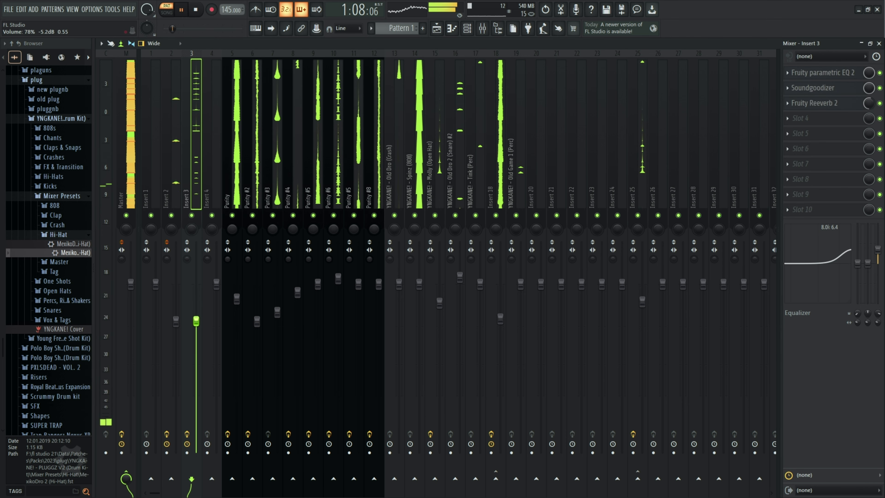
left_click_drag(196, 321, 196, 306)
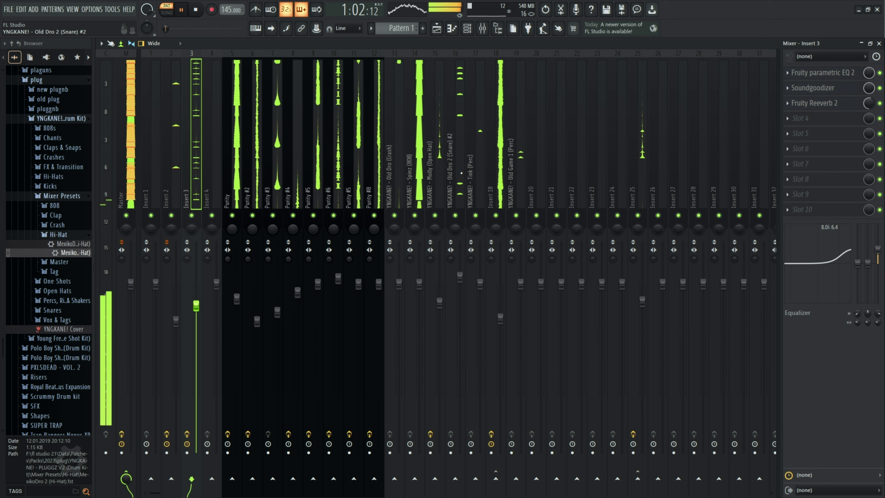
Try the MexikoDro 3 and MexikoDro 1 (808) presets on the Spinz (808) mixer track and keep MexikoDro 2 (808)
left_click(172, 179)
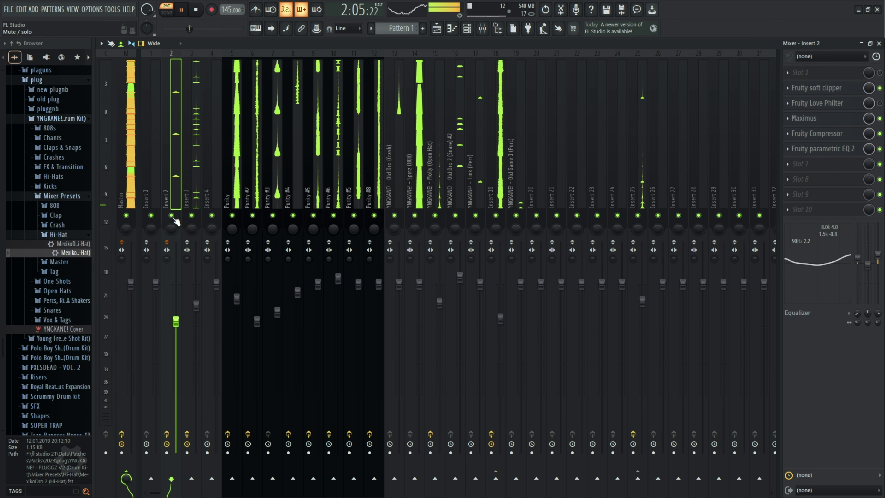
left_click(415, 184)
left_click(73, 235)
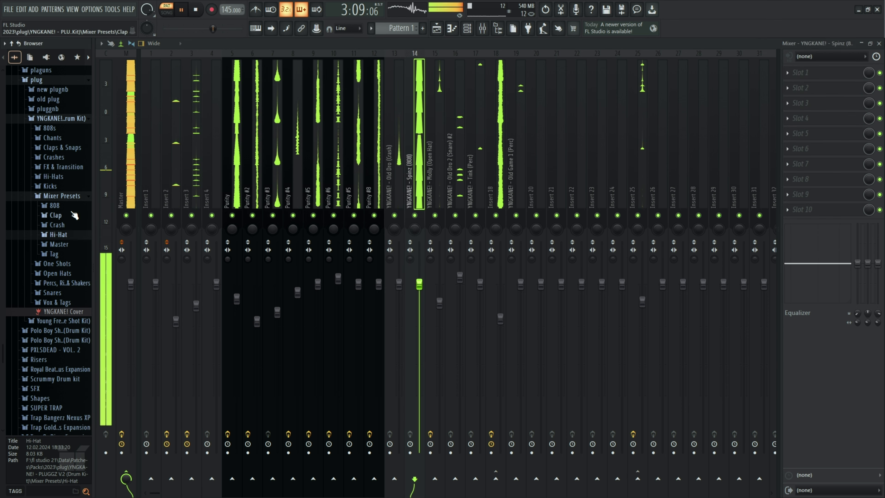
left_click(56, 205)
left_click_drag(73, 231, 448, 219)
left_click_drag(418, 189, 418, 190)
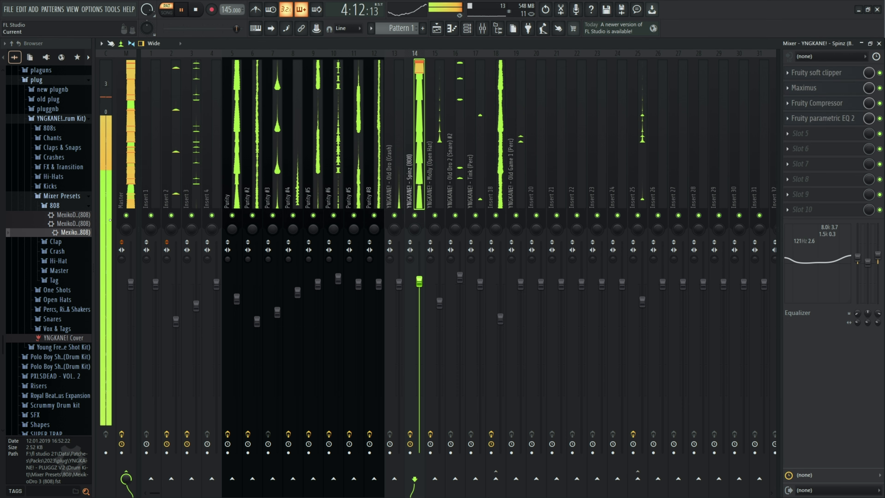
left_click_drag(66, 224, 67, 226)
left_click_drag(409, 181, 415, 181)
left_click_drag(73, 214, 419, 189)
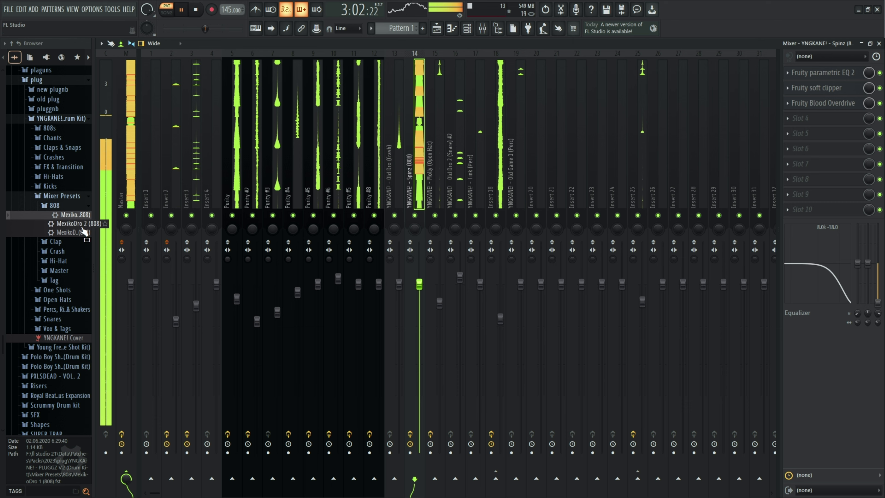
left_click_drag(74, 225, 422, 241)
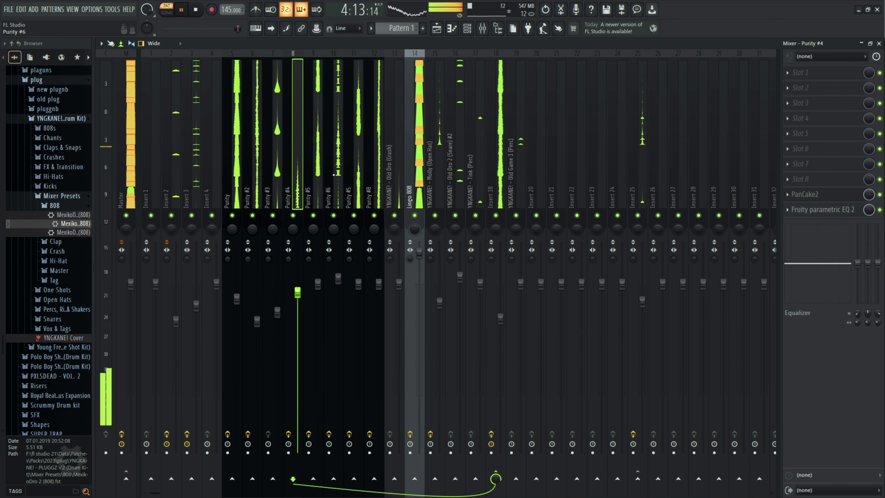
Raise Insert 18's volume slightly, and split Pattern 1 by channel in the playlist
left_click_drag(501, 318, 500, 316)
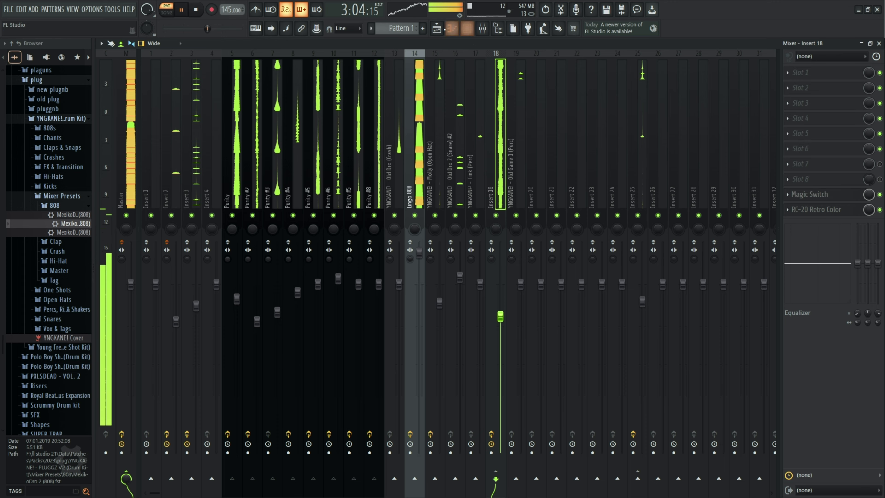
left_click(488, 29)
right_click(124, 76)
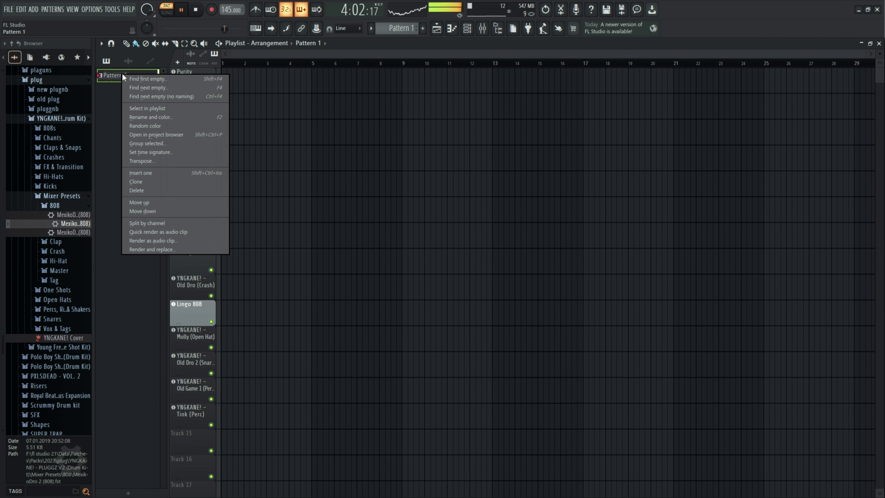
left_click(186, 224)
left_click(126, 275)
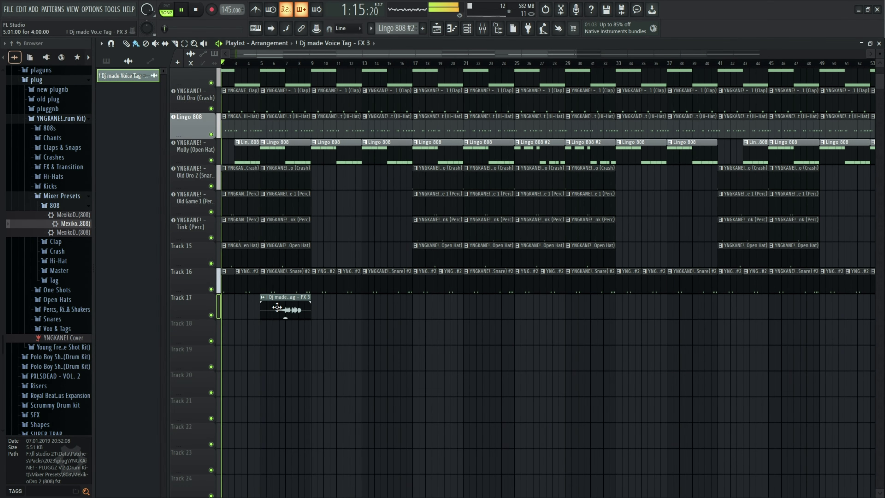
Place copies of the Dj made Voice Tag - FX 3 clip on Track 17 at bars 21, 37, 53 and about 70
scroll(431, 307, "down", 1)
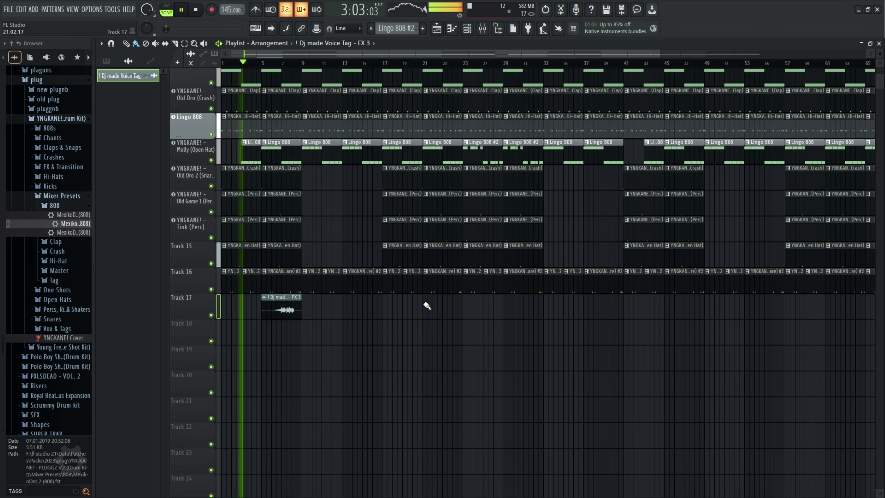
left_click(428, 305)
scroll(452, 310, "down", 1)
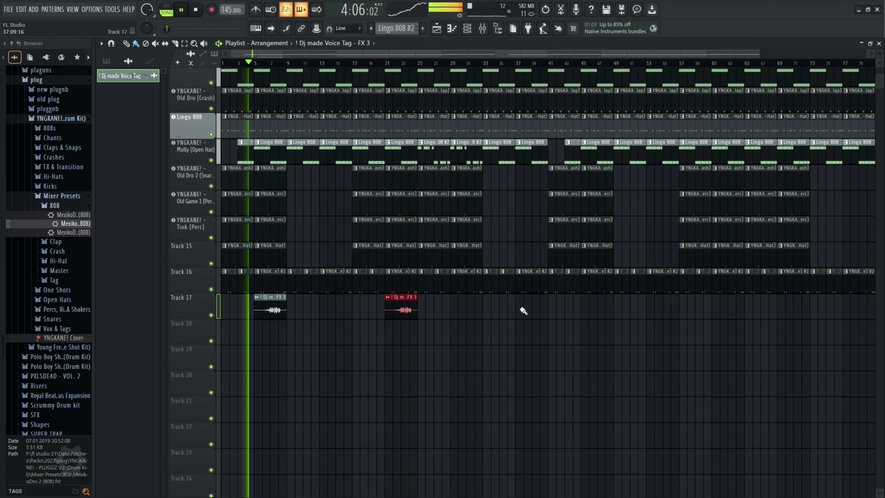
left_click(520, 309)
scroll(529, 310, "down", 1)
left_click(583, 309)
left_click(696, 311)
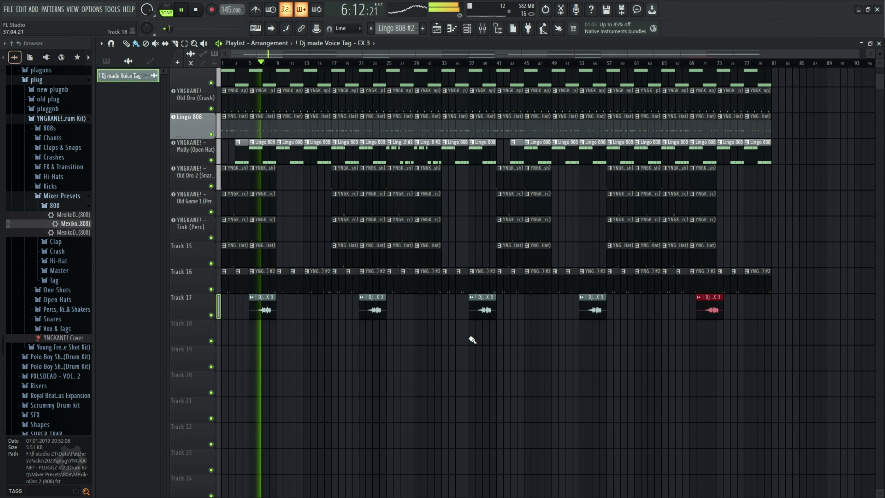
Lower the channel volume of the Dj made Voice Tag - FX 3 audio clip to about 50%
double_click(267, 307)
left_click_drag(337, 149, 338, 164)
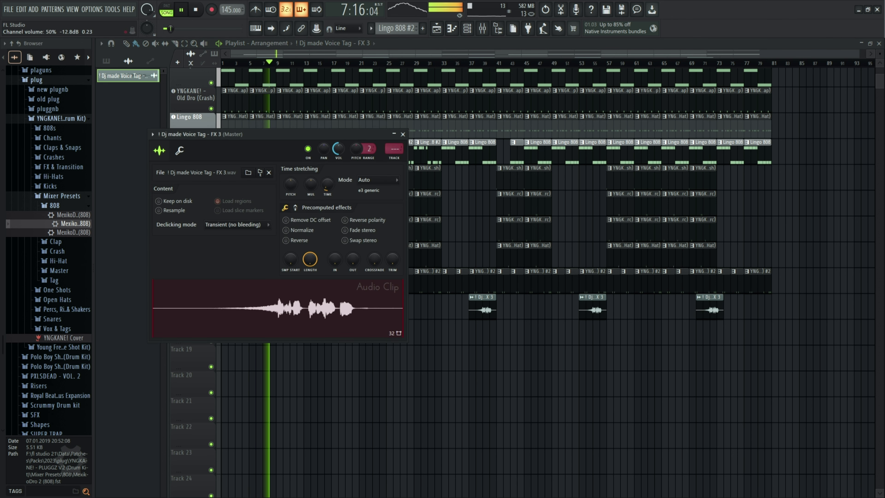
left_click(403, 135)
scroll(348, 237, "up", 4)
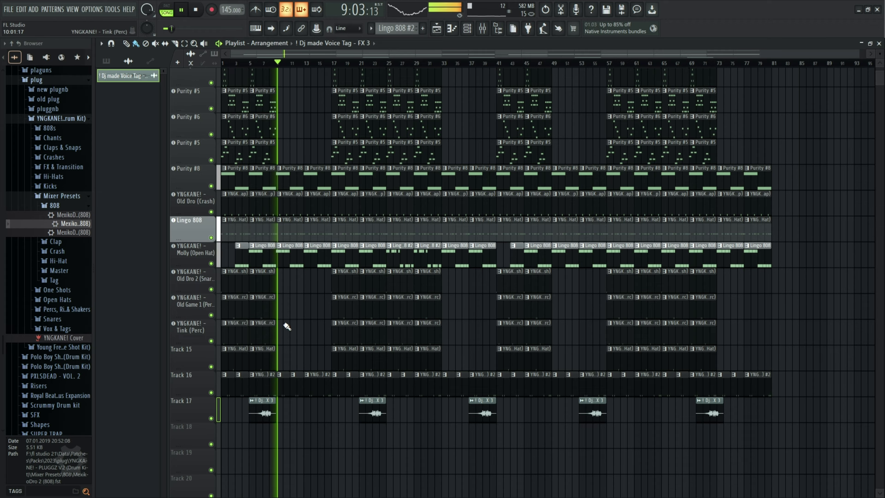
scroll(290, 331, "up", 2)
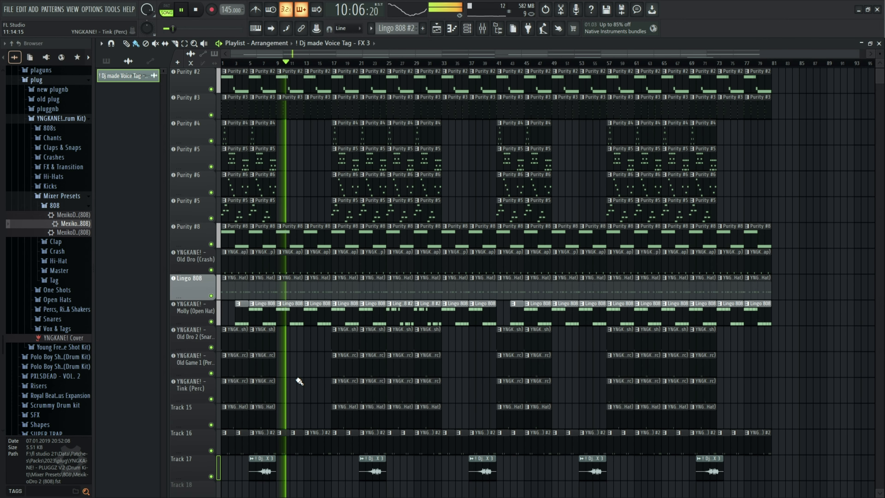
scroll(299, 381, "up", 1)
Route the Dj made Voice Tag - FX 3 audio clip to mixer track 31
scroll(298, 381, "down", 4)
double_click(264, 383)
left_click_drag(394, 149, 394, 112)
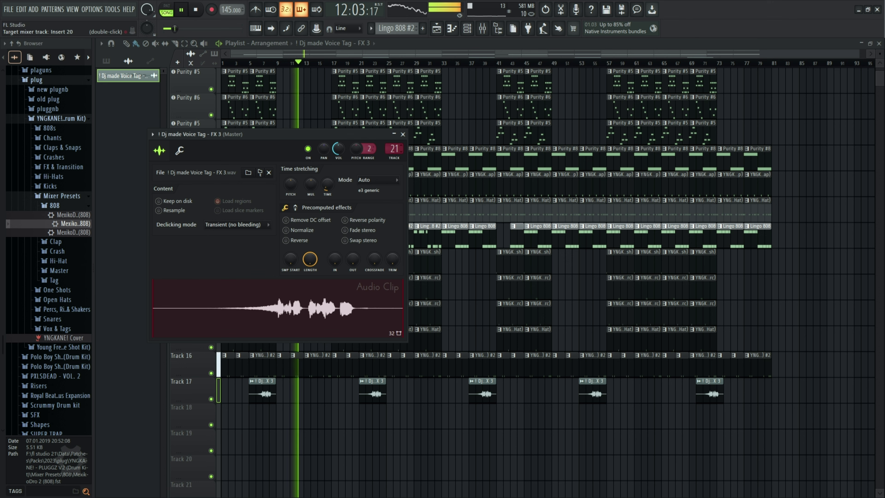
left_click(403, 134)
Load a saved mixer state with ValhallaDelay, PanCake2, ValhallaVintageVerb, ValhallaRoom and Fruity parametric EQ 2 onto Insert 31, and check the voice tag's routing
key("F9")
right_click(764, 148)
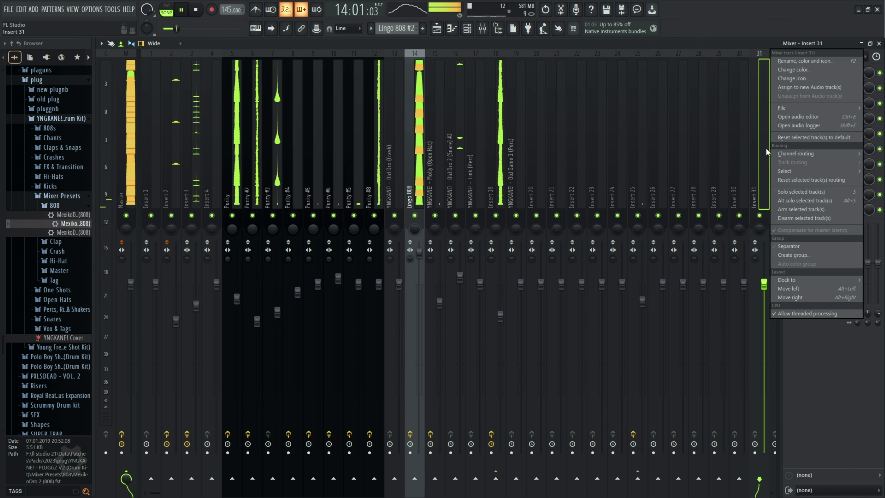
mouse_move(787, 109)
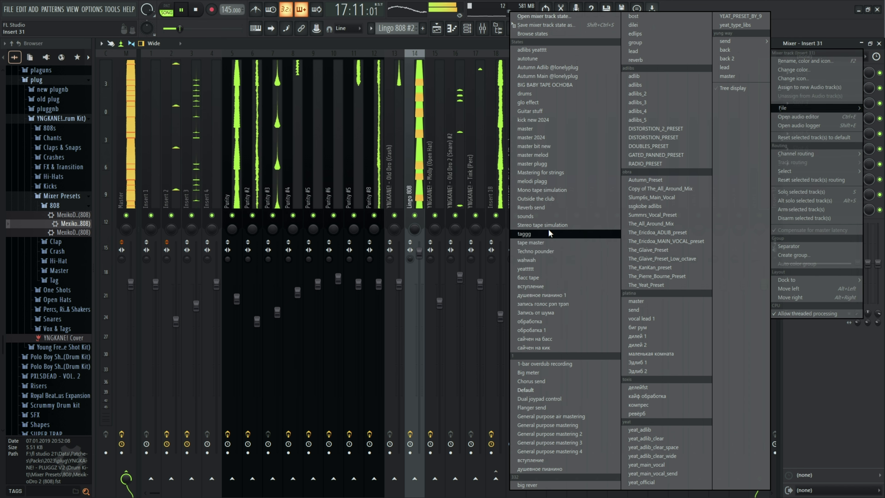
left_click(546, 214)
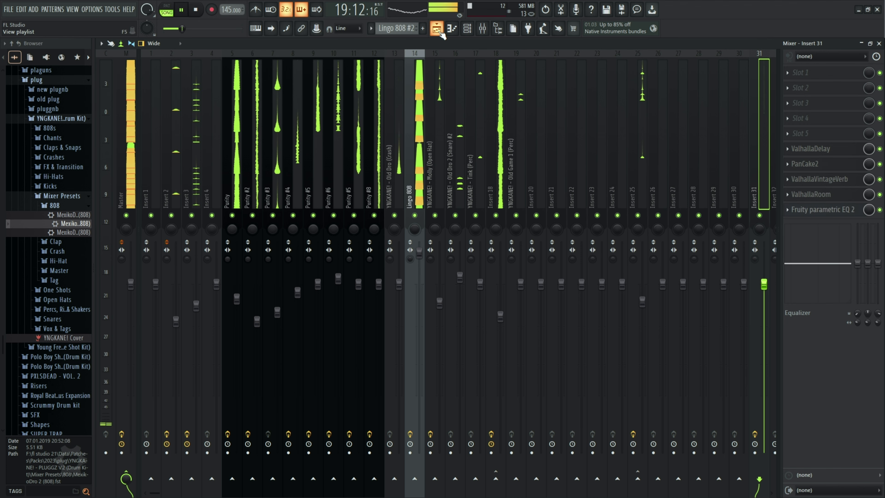
key("F5")
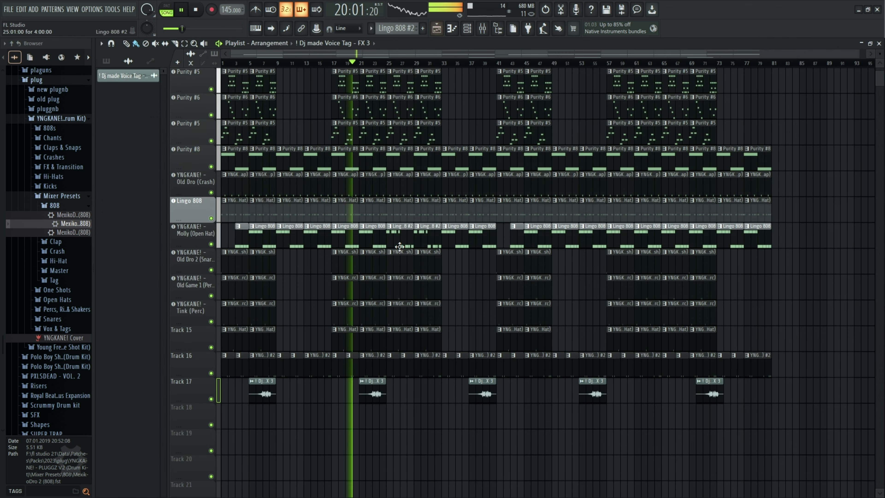
left_click(372, 380)
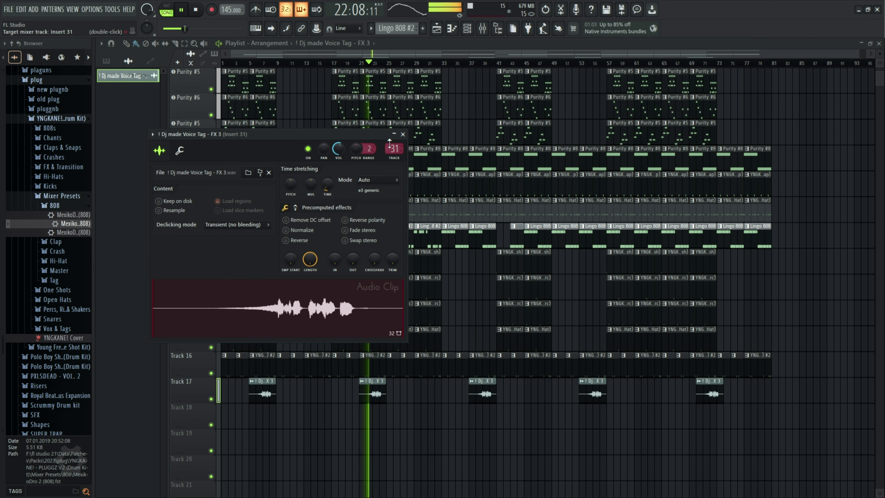
left_click(403, 134)
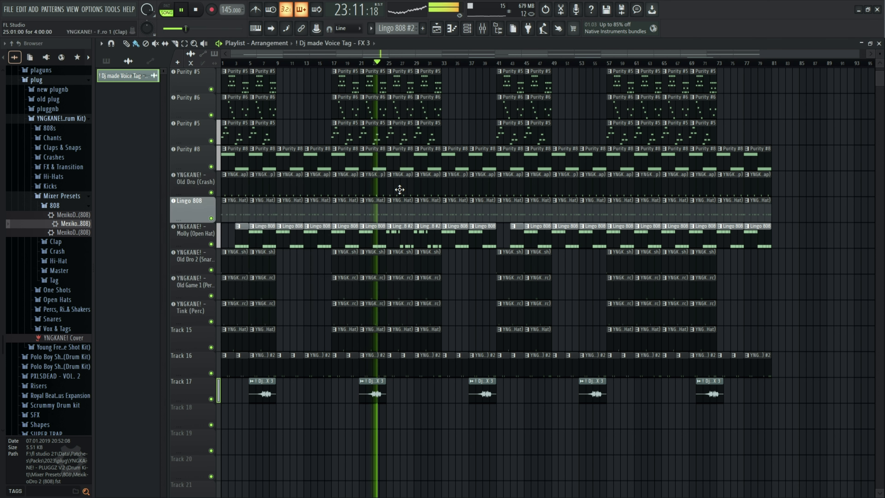
scroll(306, 349, "up", 4)
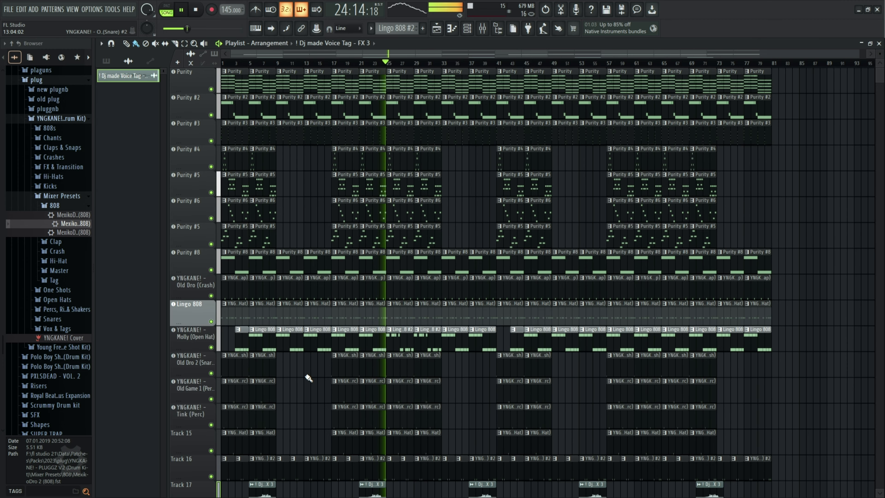
Lower the volume of the Insert 3 mixer track slightly
left_click(482, 28)
left_click(197, 169)
left_click_drag(196, 306, 196, 317)
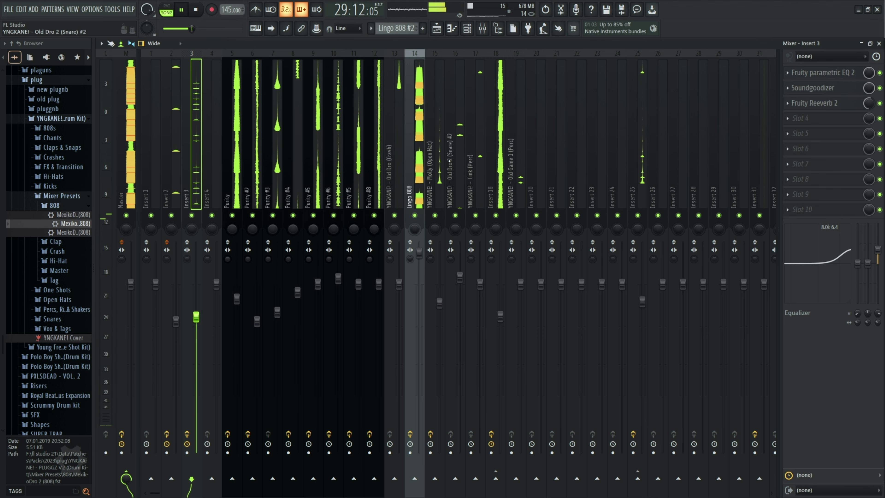
Pan the Tink (Perc) mixer track slightly left, and add PanCake2 to the Molly (Open Hat) track with its mix at 33%
left_click_drag(475, 229, 435, 227)
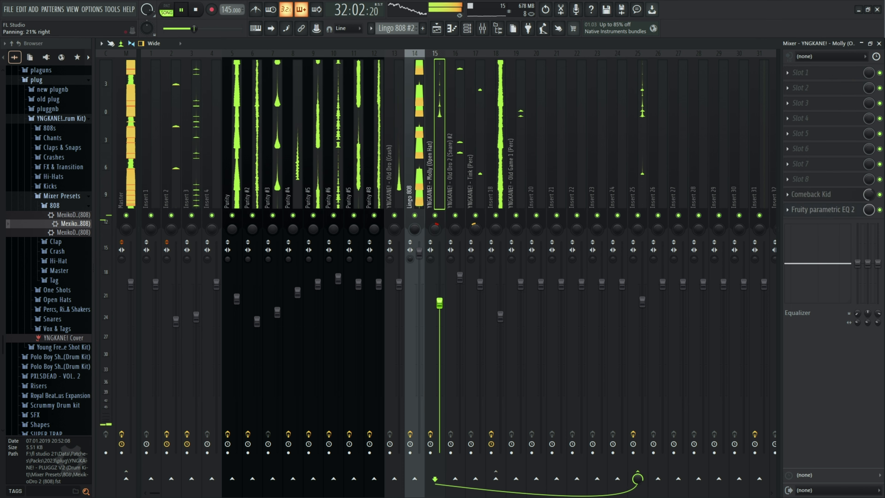
key("F8")
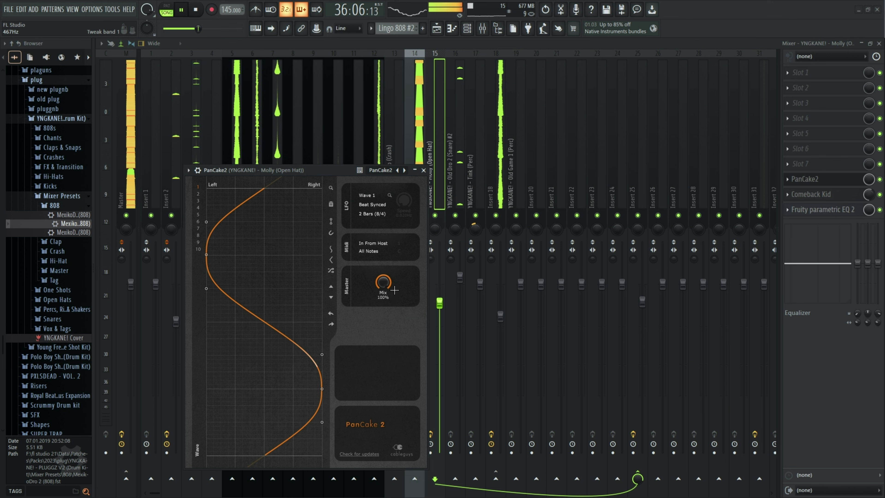
left_click_drag(394, 289, 394, 310)
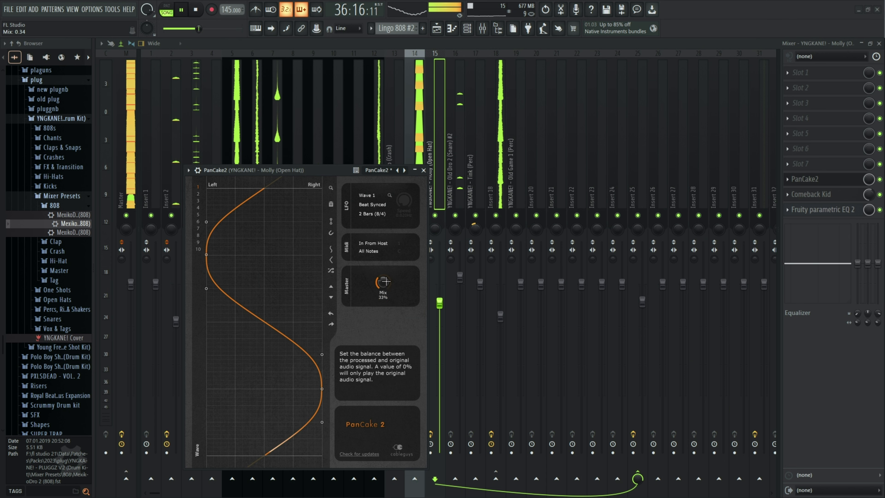
left_click(423, 170)
left_click(508, 195)
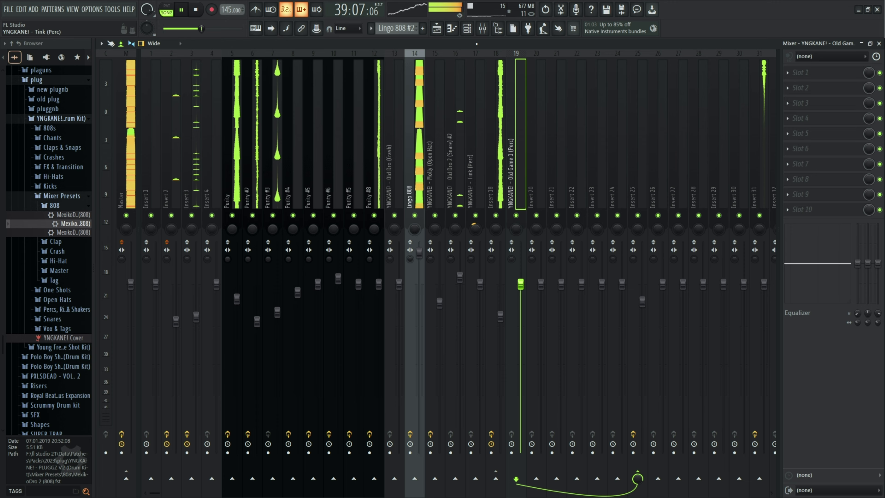
Delete the short Lingo 808 clip at bar 43 in the playlist and place a full Lingo 808 clip at bar 41
left_click(436, 28)
scroll(438, 182, "down", 2)
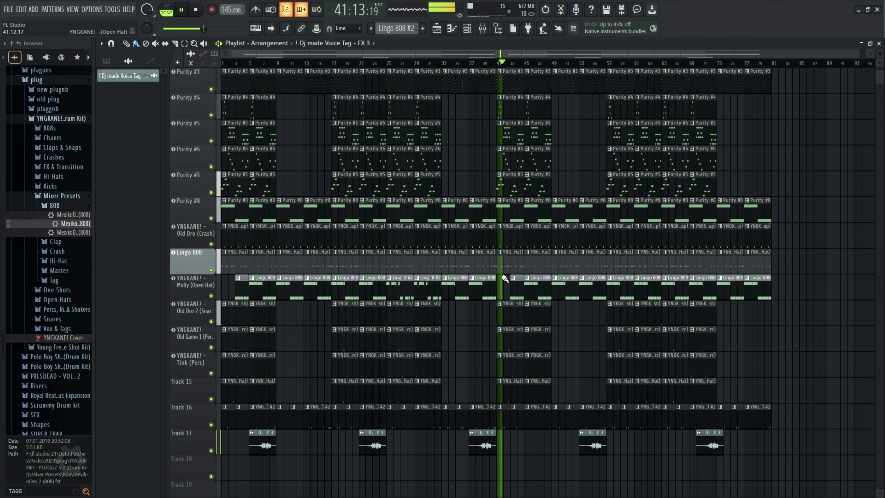
scroll(510, 280, "up", 4)
right_click(525, 286)
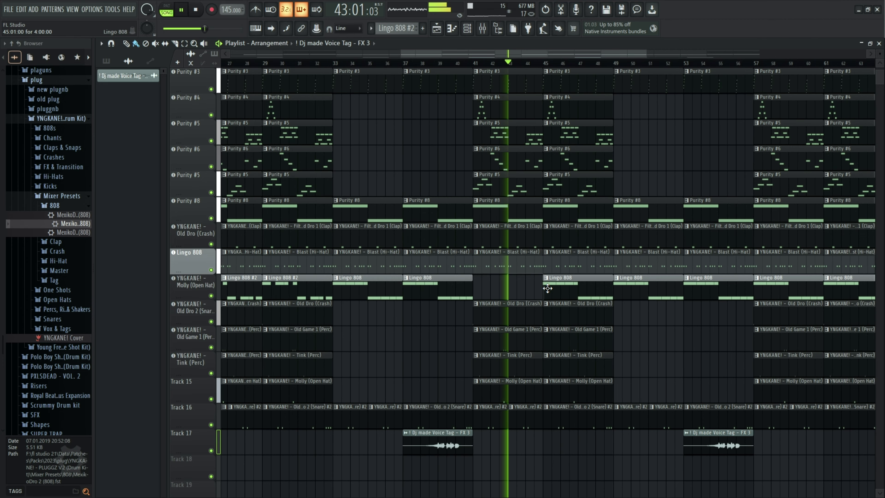
left_click(467, 284)
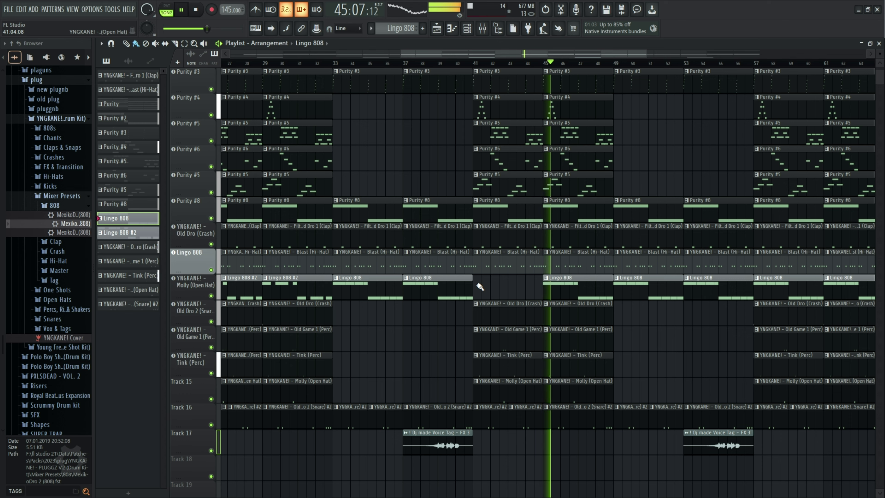
left_click(481, 286)
scroll(496, 285, "down", 4)
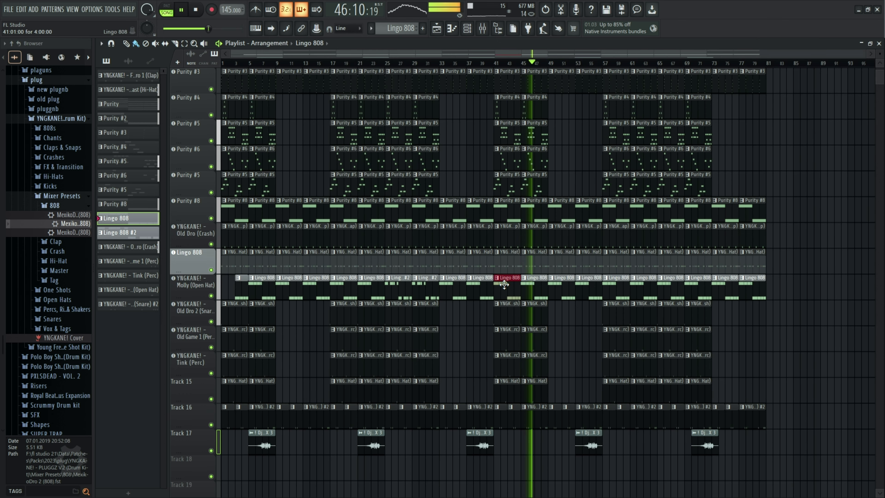
Try shortening the ends of the Lingo 808 clips at bars 49 and 53
left_click_drag(495, 288, 503, 288)
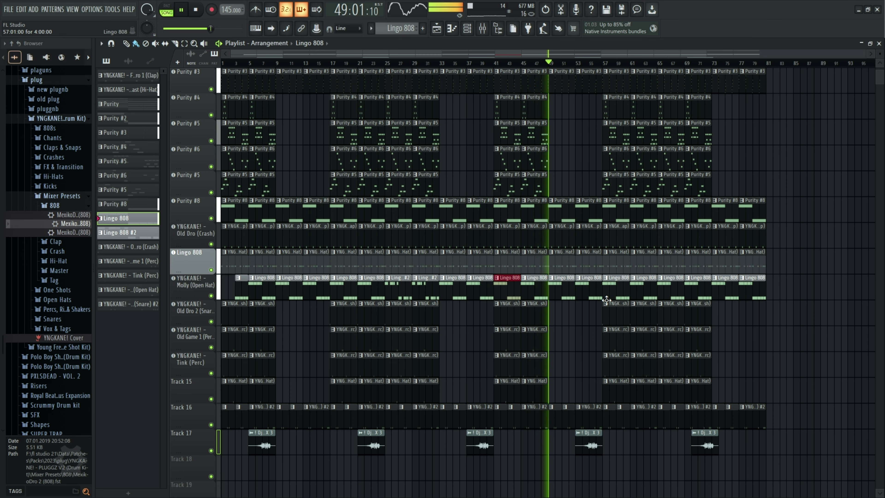
scroll(546, 289, "up", 4)
left_click_drag(548, 289, 533, 289)
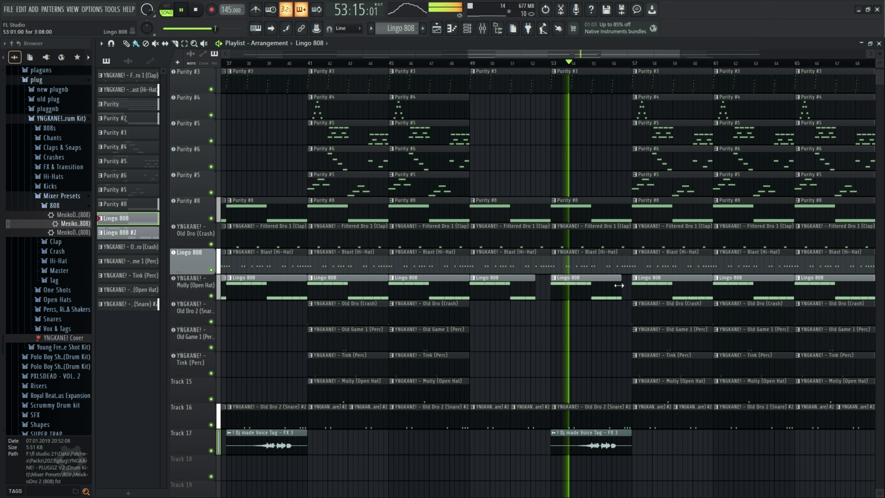
scroll(532, 288, "down", 3)
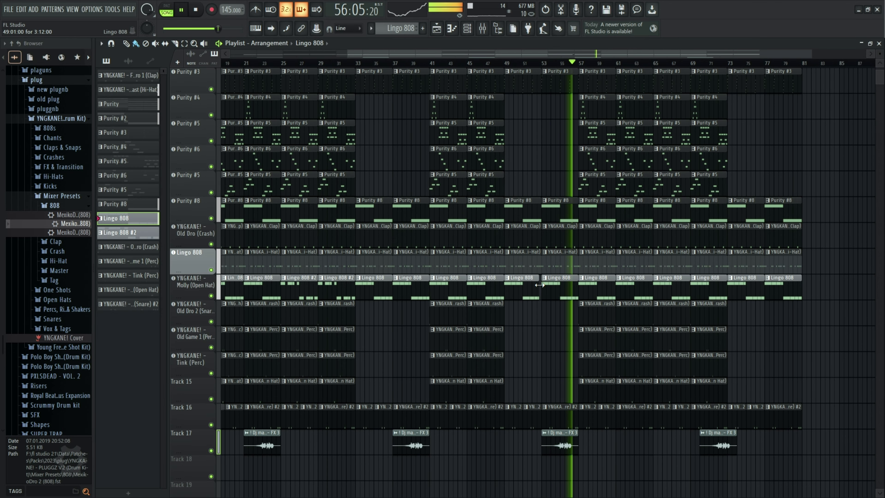
scroll(540, 285, "up", 5)
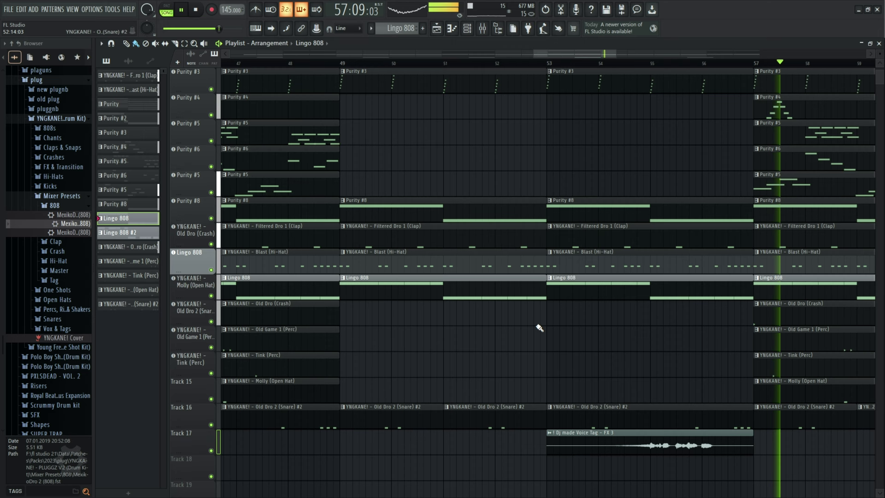
scroll(529, 340, "down", 8)
scroll(723, 282, "up", 2)
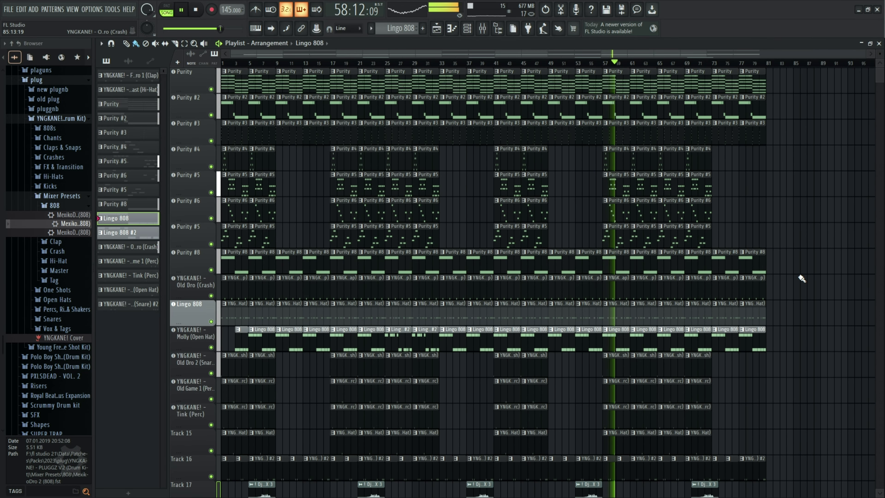
scroll(509, 217, "down", 3)
scroll(509, 216, "up", 3)
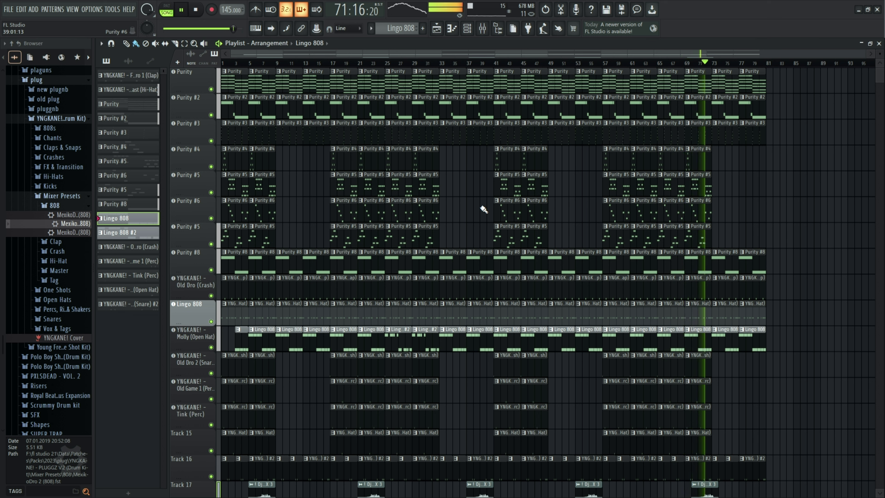
left_click(486, 33)
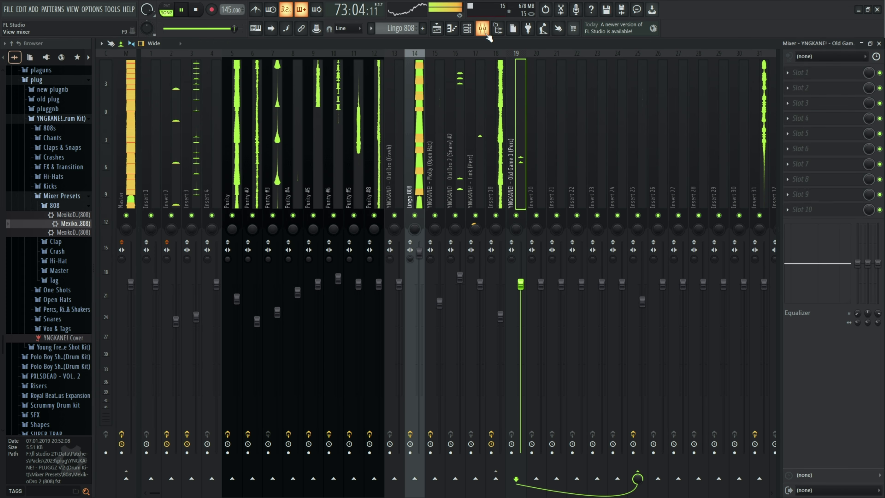
left_click(438, 31)
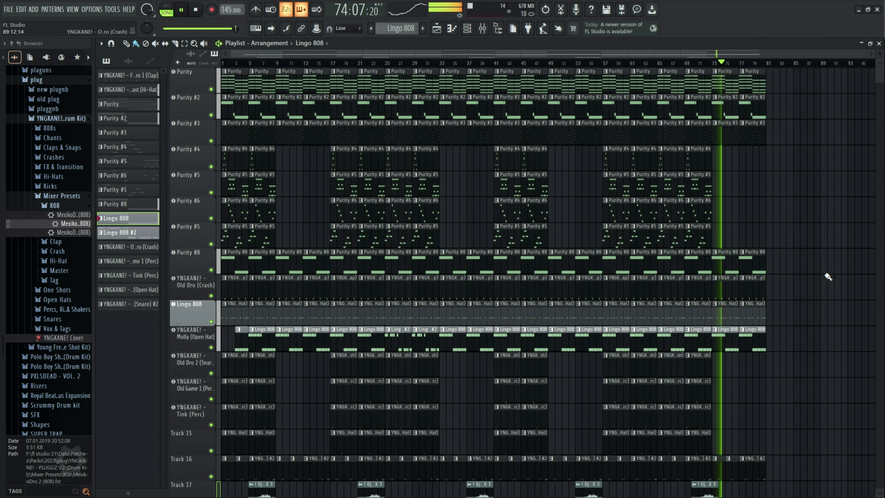
Create an automation clip for the volume of the Master mixer track
key("F9")
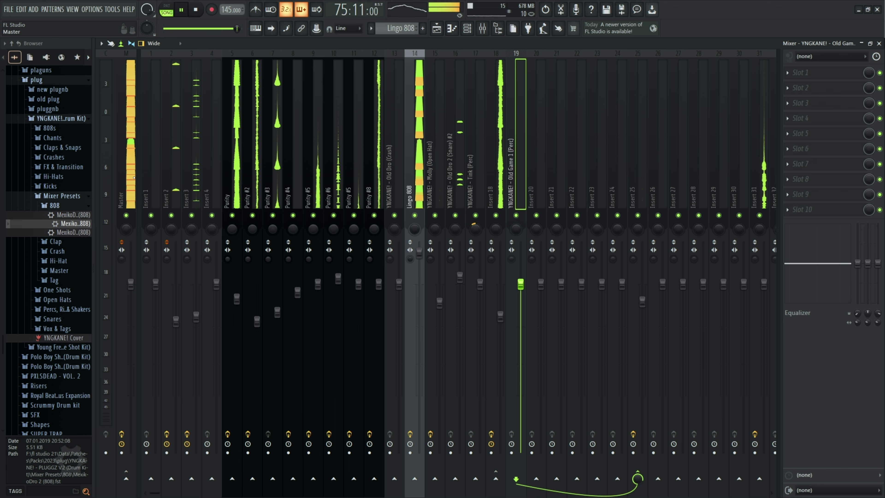
left_click(130, 282)
right_click(131, 281)
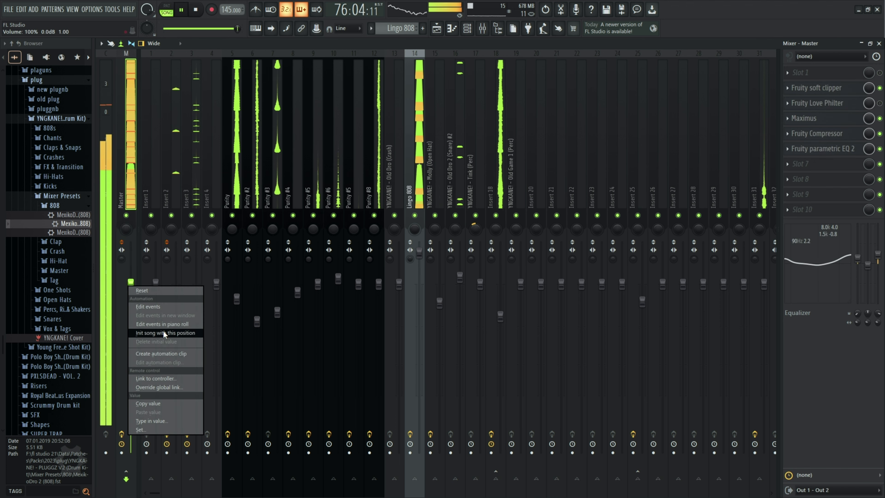
left_click(158, 353)
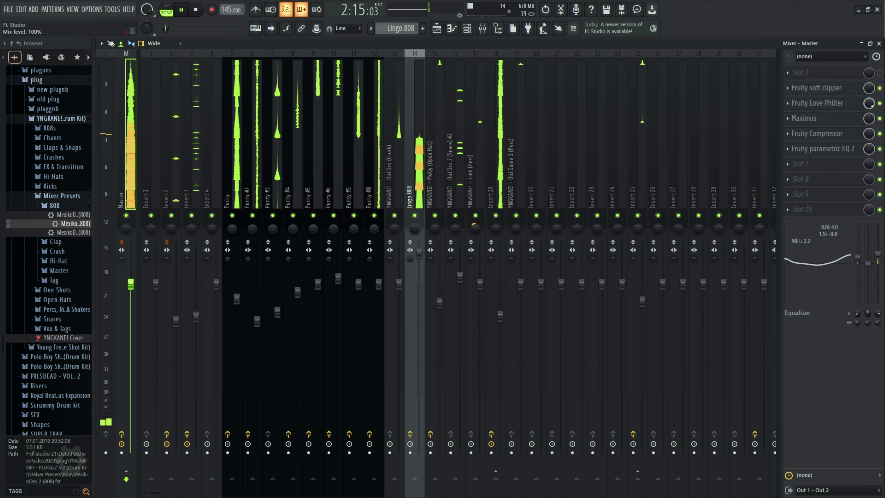
Dismiss the Fruity Love Philter mix options and switch that effect off on the Master track
right_click(869, 103)
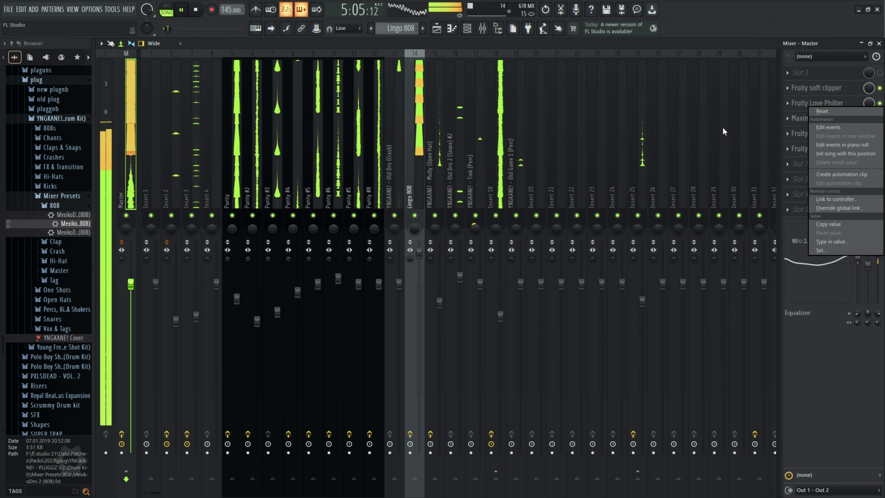
left_click(880, 103)
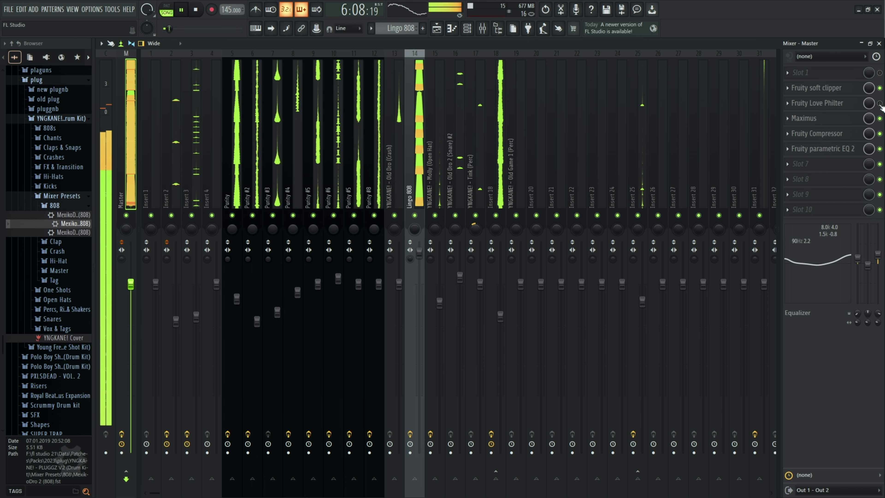
Move the last voice tag clip on Track 17 in the playlist so that it starts at bar 69
left_click(437, 30)
scroll(616, 263, "down", 3)
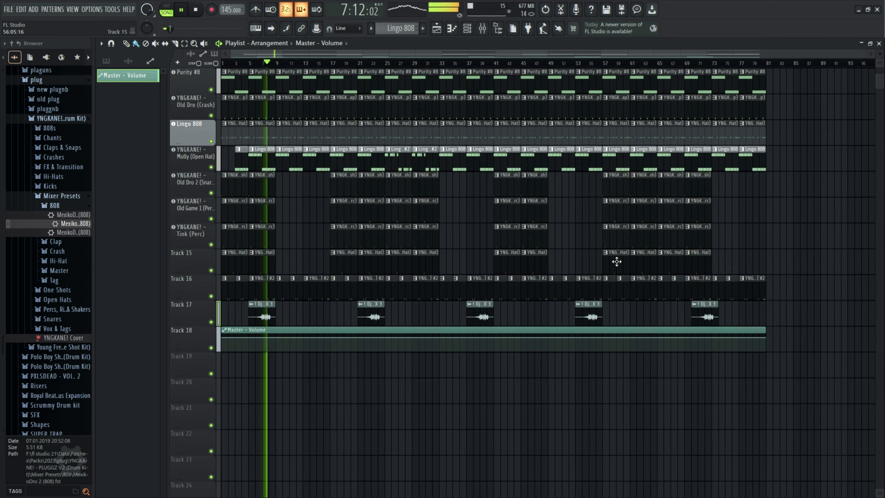
scroll(661, 325, "up", 5)
scroll(592, 329, "up", 6)
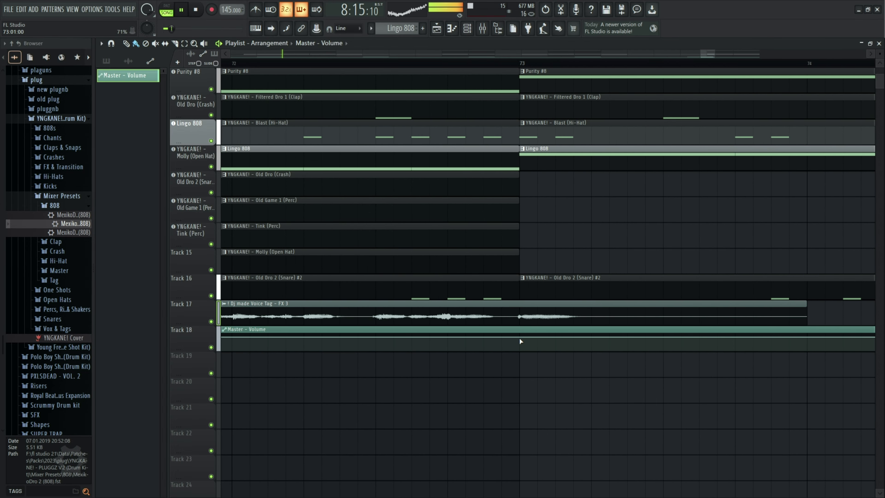
scroll(518, 337, "down", 6)
scroll(385, 321, "down", 4)
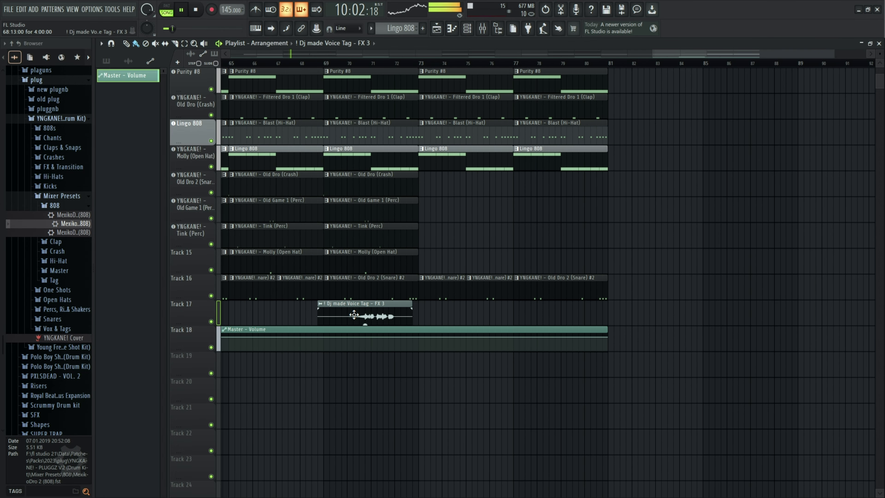
scroll(292, 310, "down", 4)
Add a point at bar 73 to the Master volume automation clip and curve the volume down into a fade-out ending at bar 81
scroll(289, 310, "up", 5)
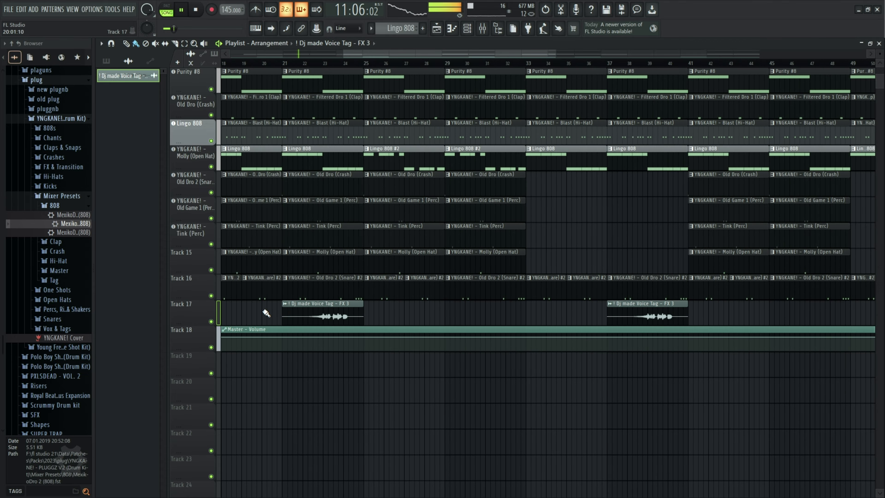
scroll(366, 320, "down", 2)
scroll(648, 322, "up", 5)
scroll(632, 316, "down", 8)
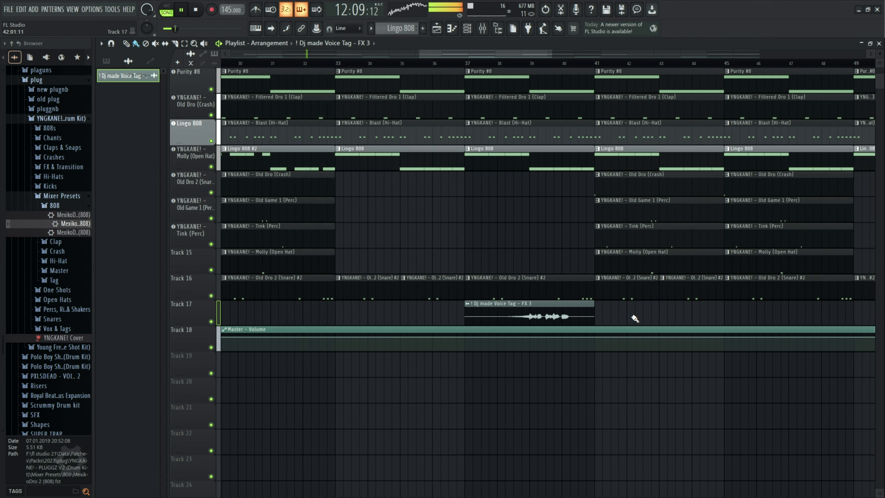
scroll(818, 331, "up", 3)
scroll(793, 339, "down", 5)
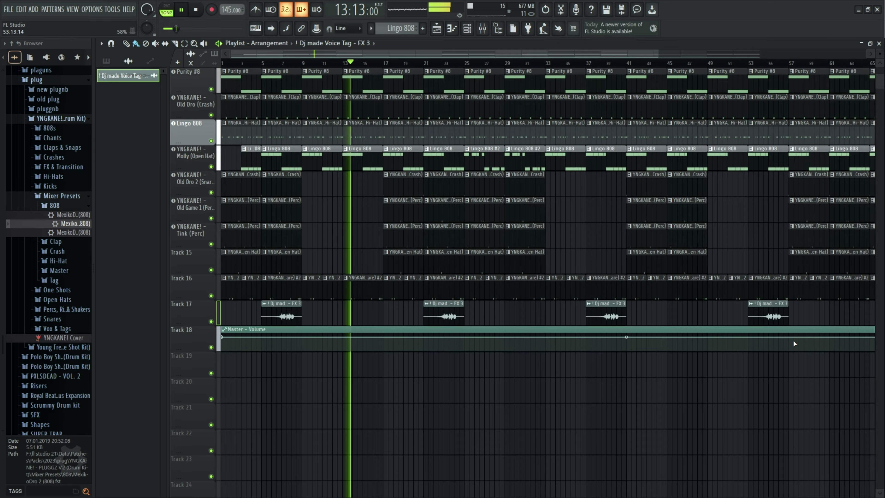
scroll(789, 338, "up", 6)
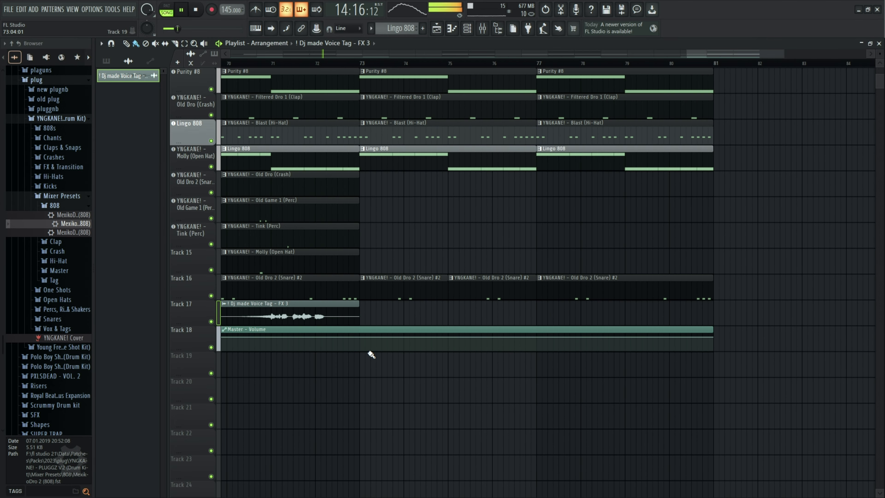
scroll(373, 341, "up", 4)
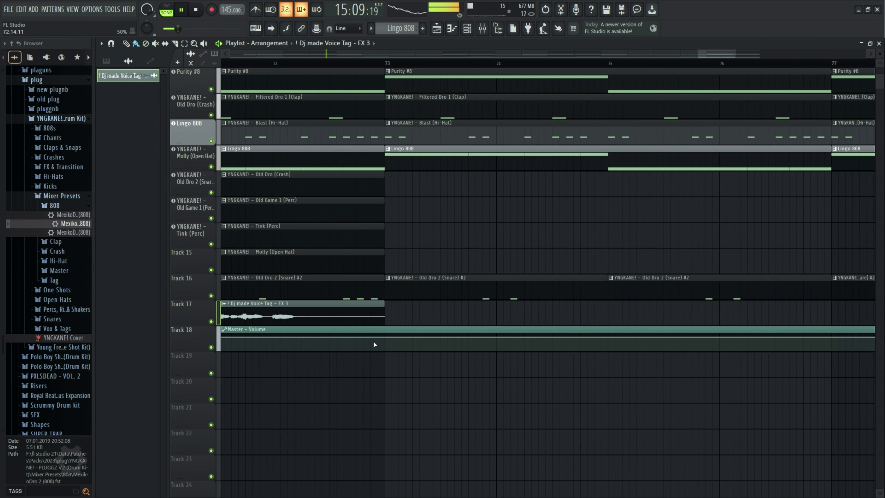
right_click(399, 337)
left_click(419, 484)
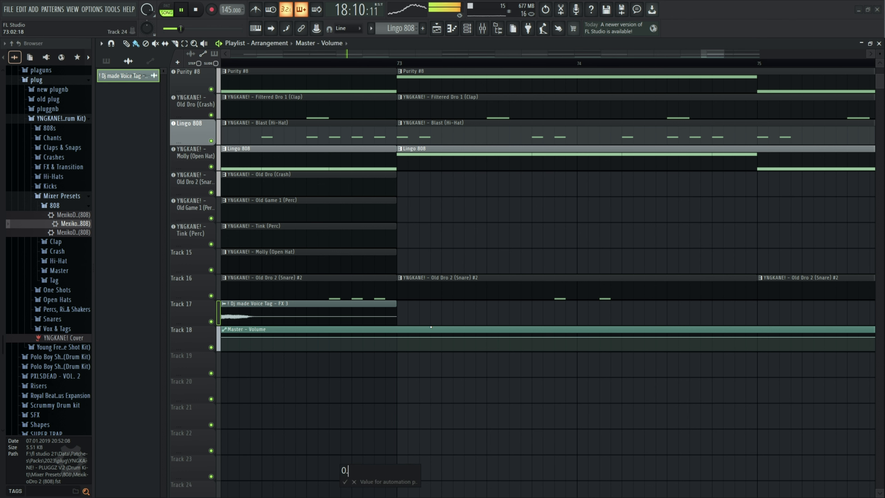
scroll(436, 326, "down", 10)
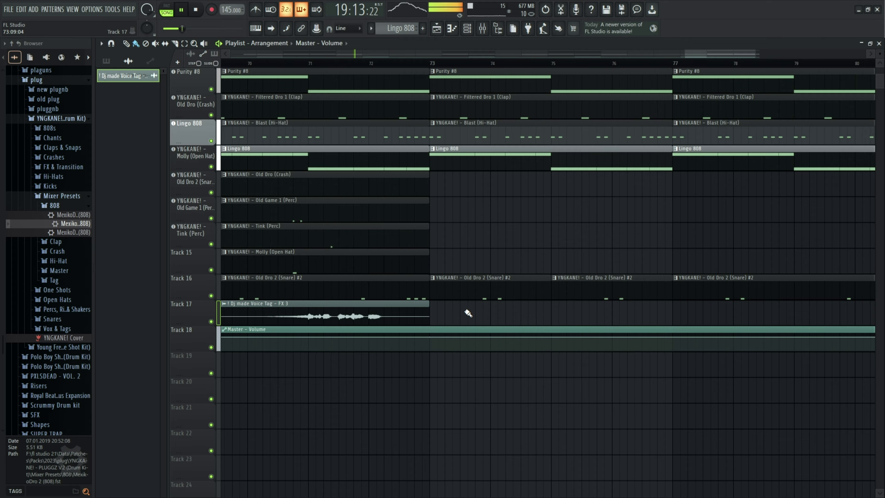
left_click_drag(701, 336, 702, 356)
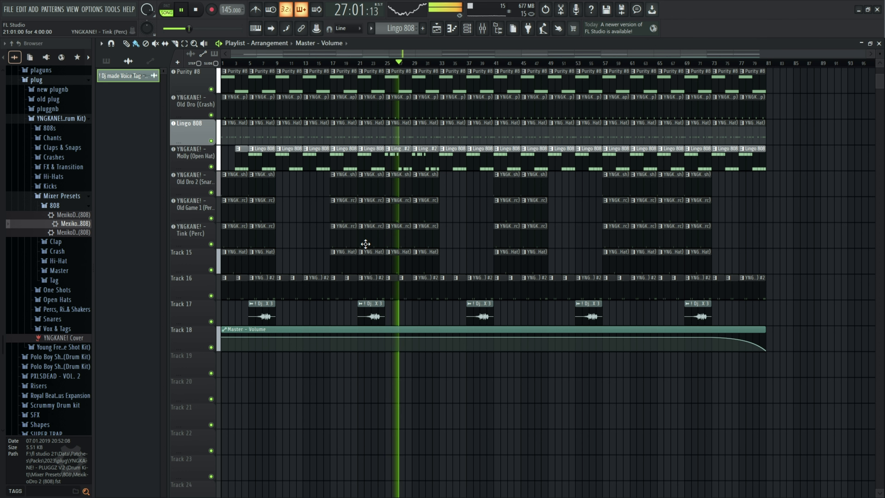
Replace the Lingo 808 clips at bars 65 and 69 with Lingo 808 #2 clips
scroll(463, 220, "up", 2)
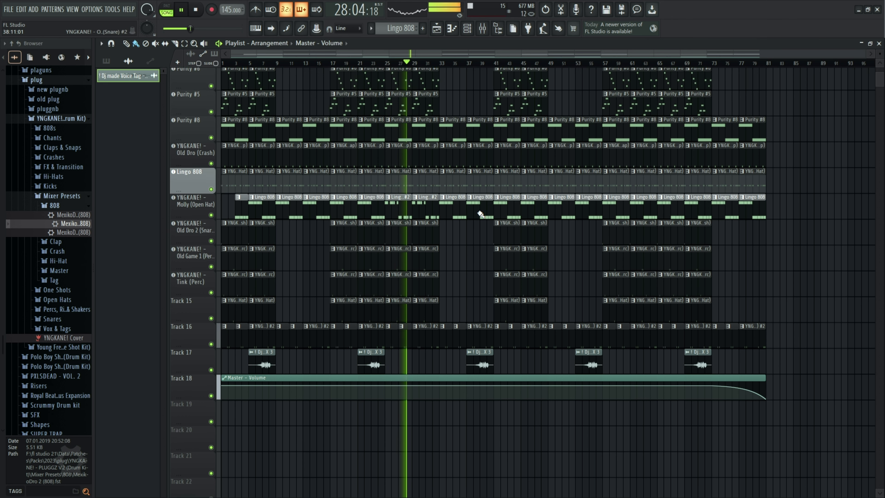
right_click(668, 208)
right_click(700, 208)
left_click(439, 213)
left_click(663, 205)
left_click(691, 209)
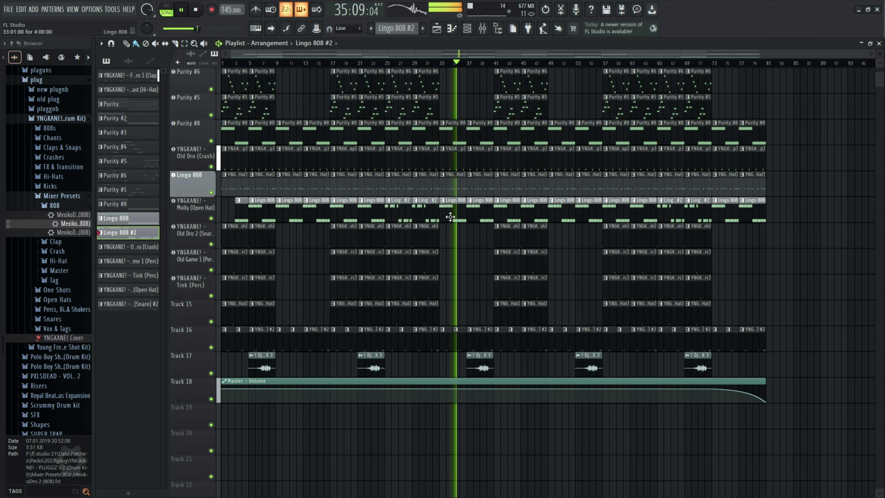
scroll(452, 223, "up", 5)
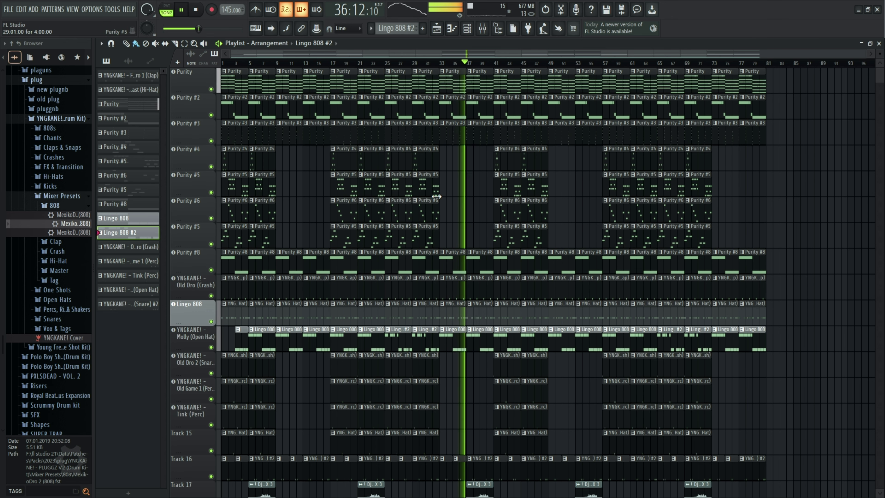